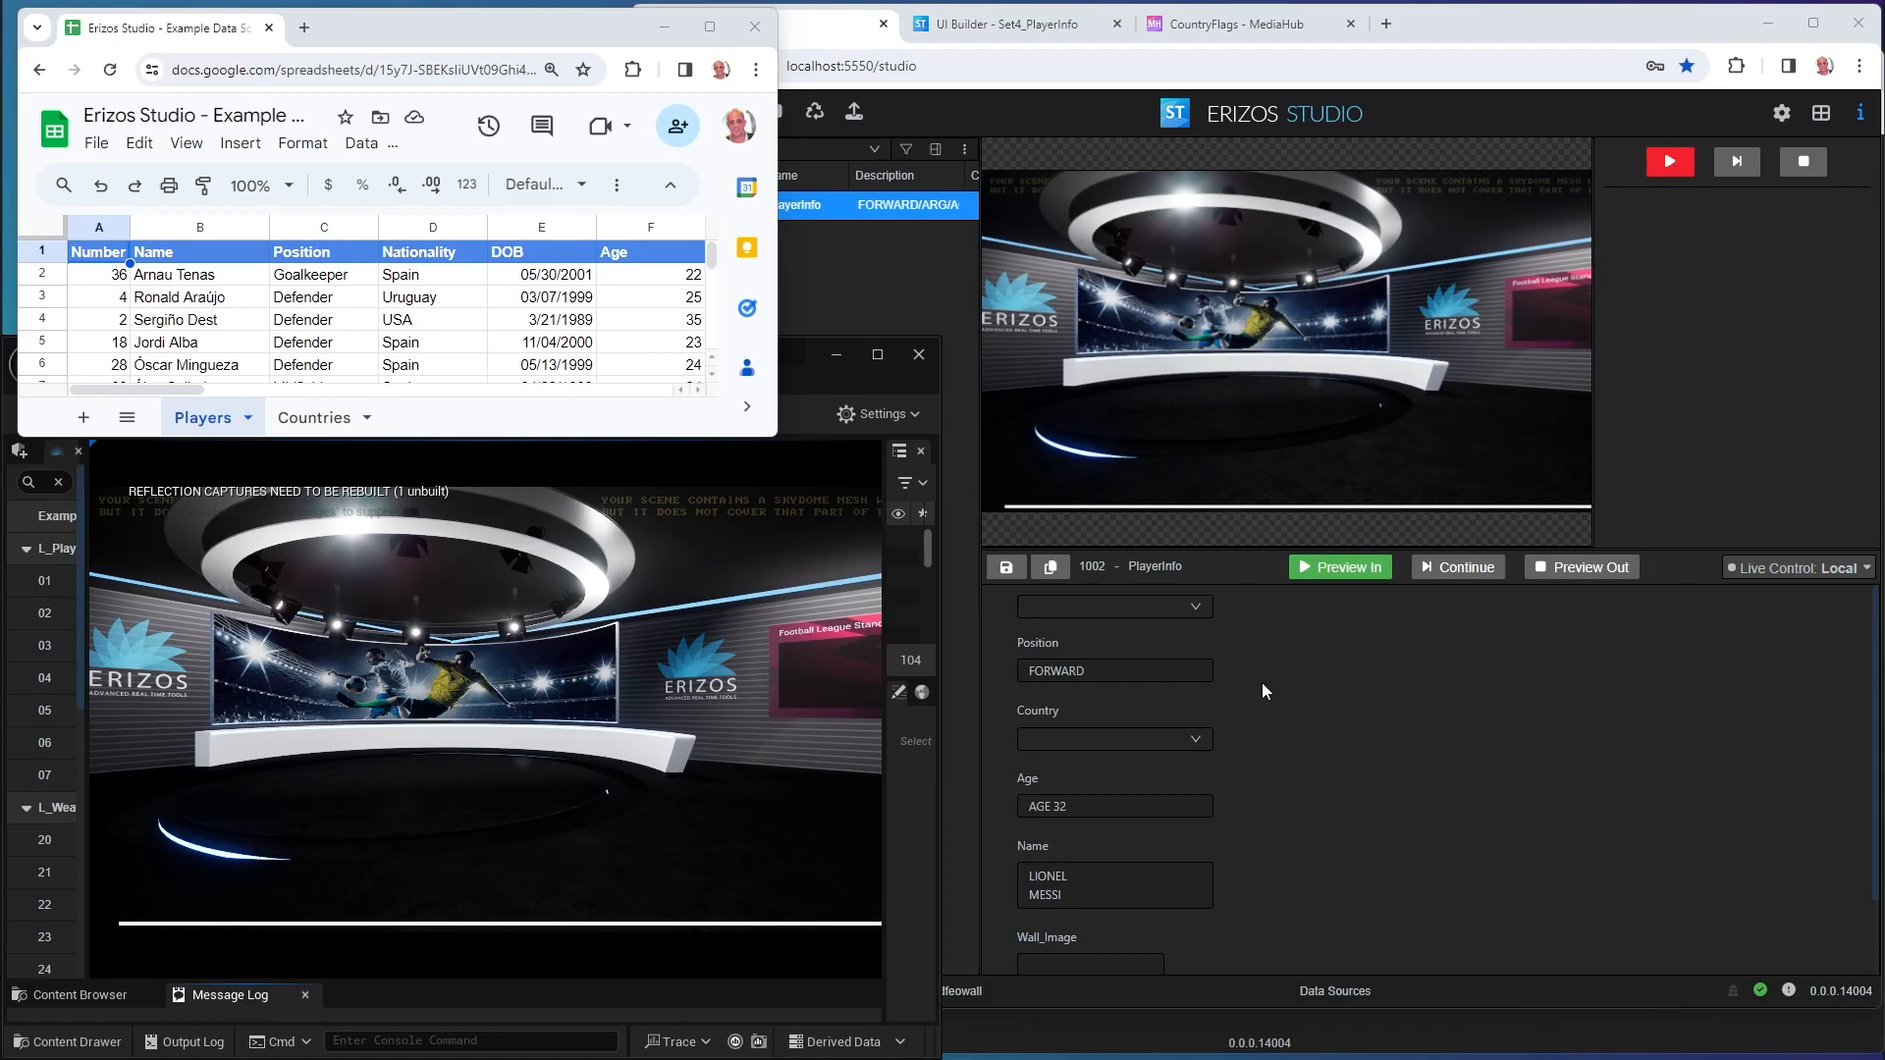
Choose the goalkeeper in the player dropdown and take the PlayerInfo graphic to air.
{"action": "left_click", "coordinate": [1326, 688]}
{"action": "left_click", "coordinate": [1094, 611]}
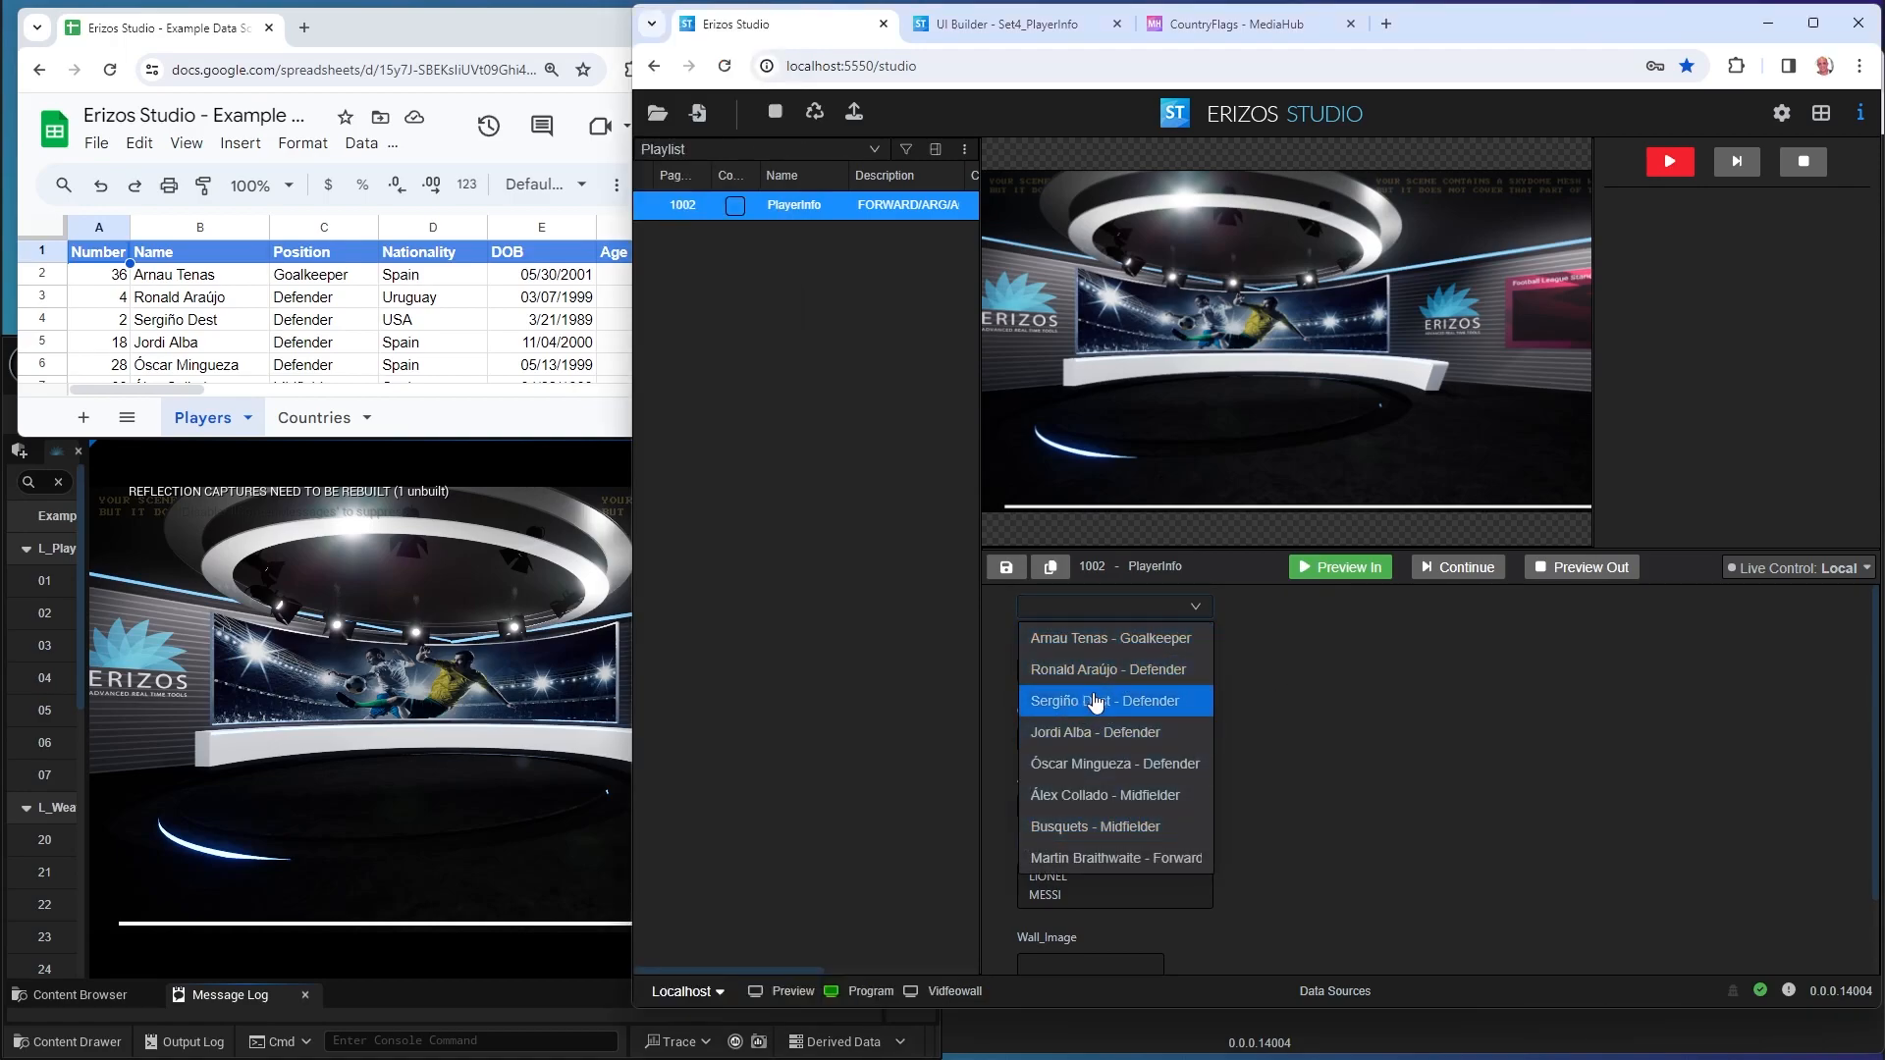
{"action": "scroll", "coordinate": [246, 319], "scroll_direction": "down", "scroll_amount": 1}
{"action": "scroll", "coordinate": [245, 319], "scroll_direction": "up", "scroll_amount": 1}
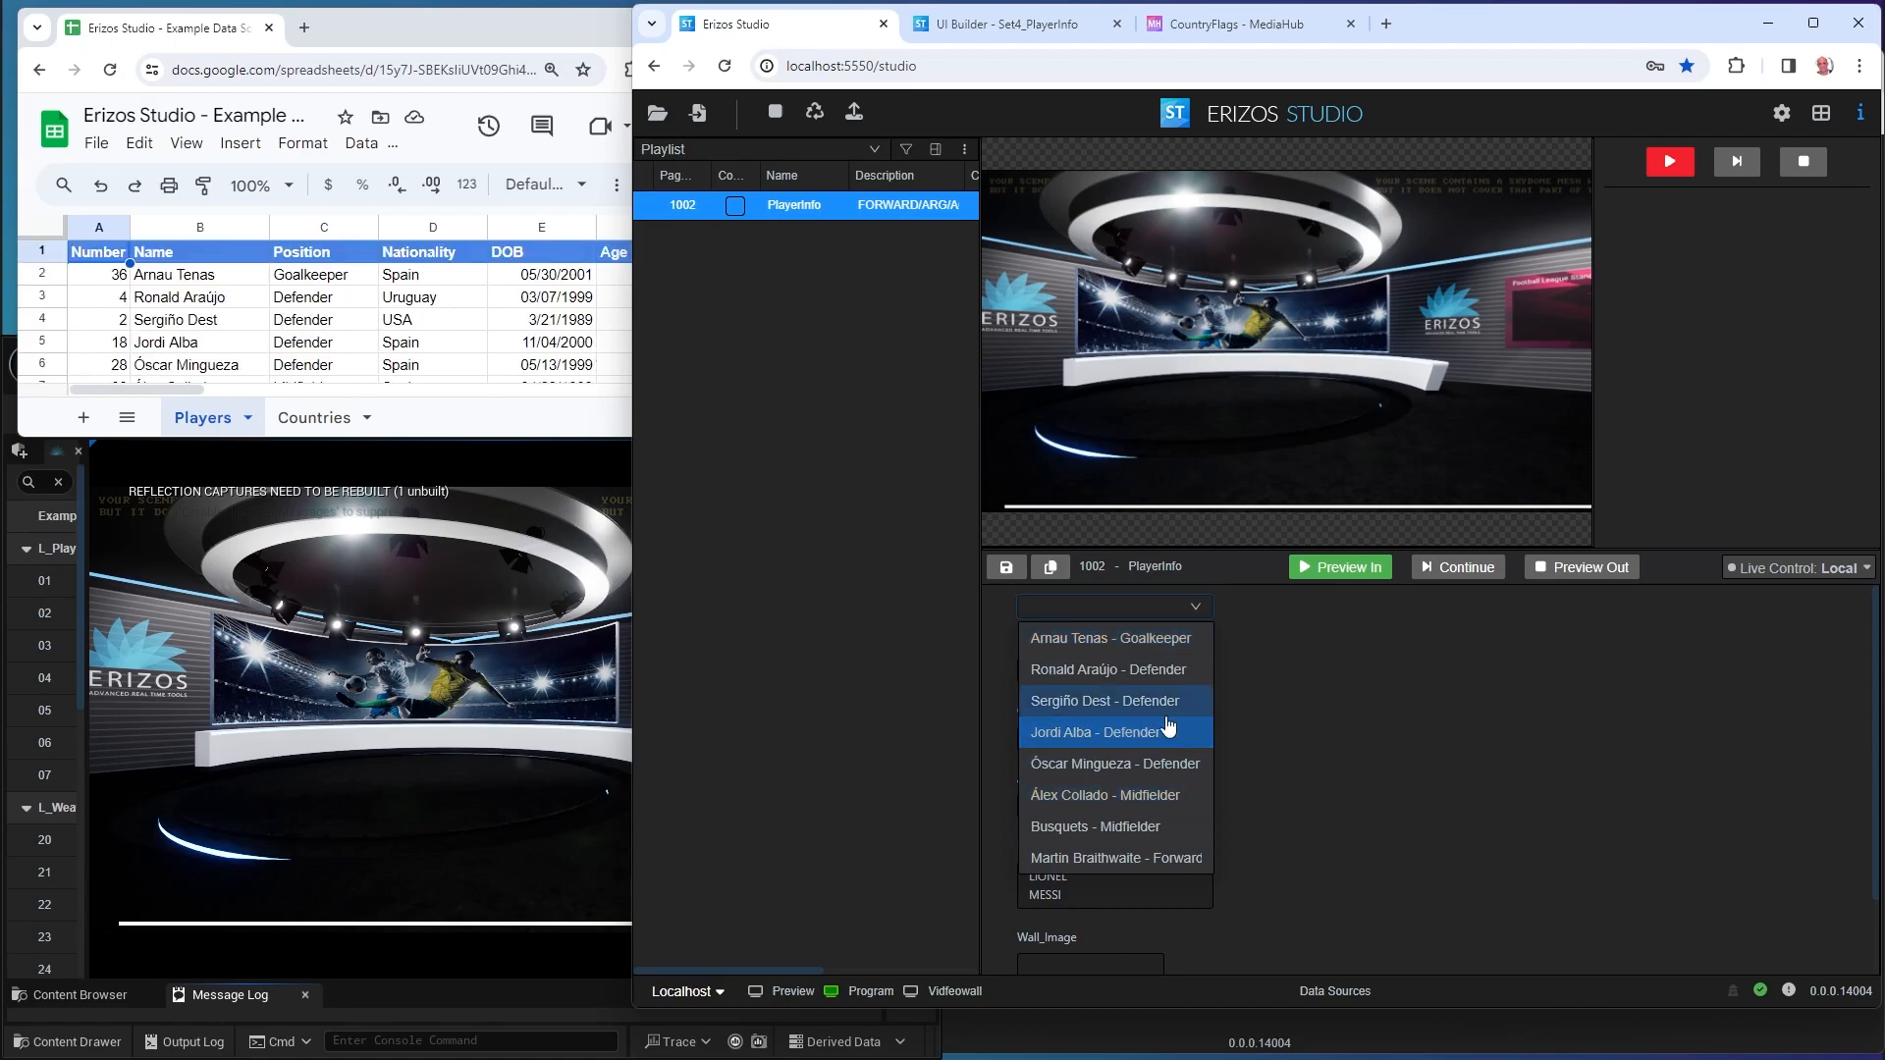
{"action": "left_click", "coordinate": [1102, 638]}
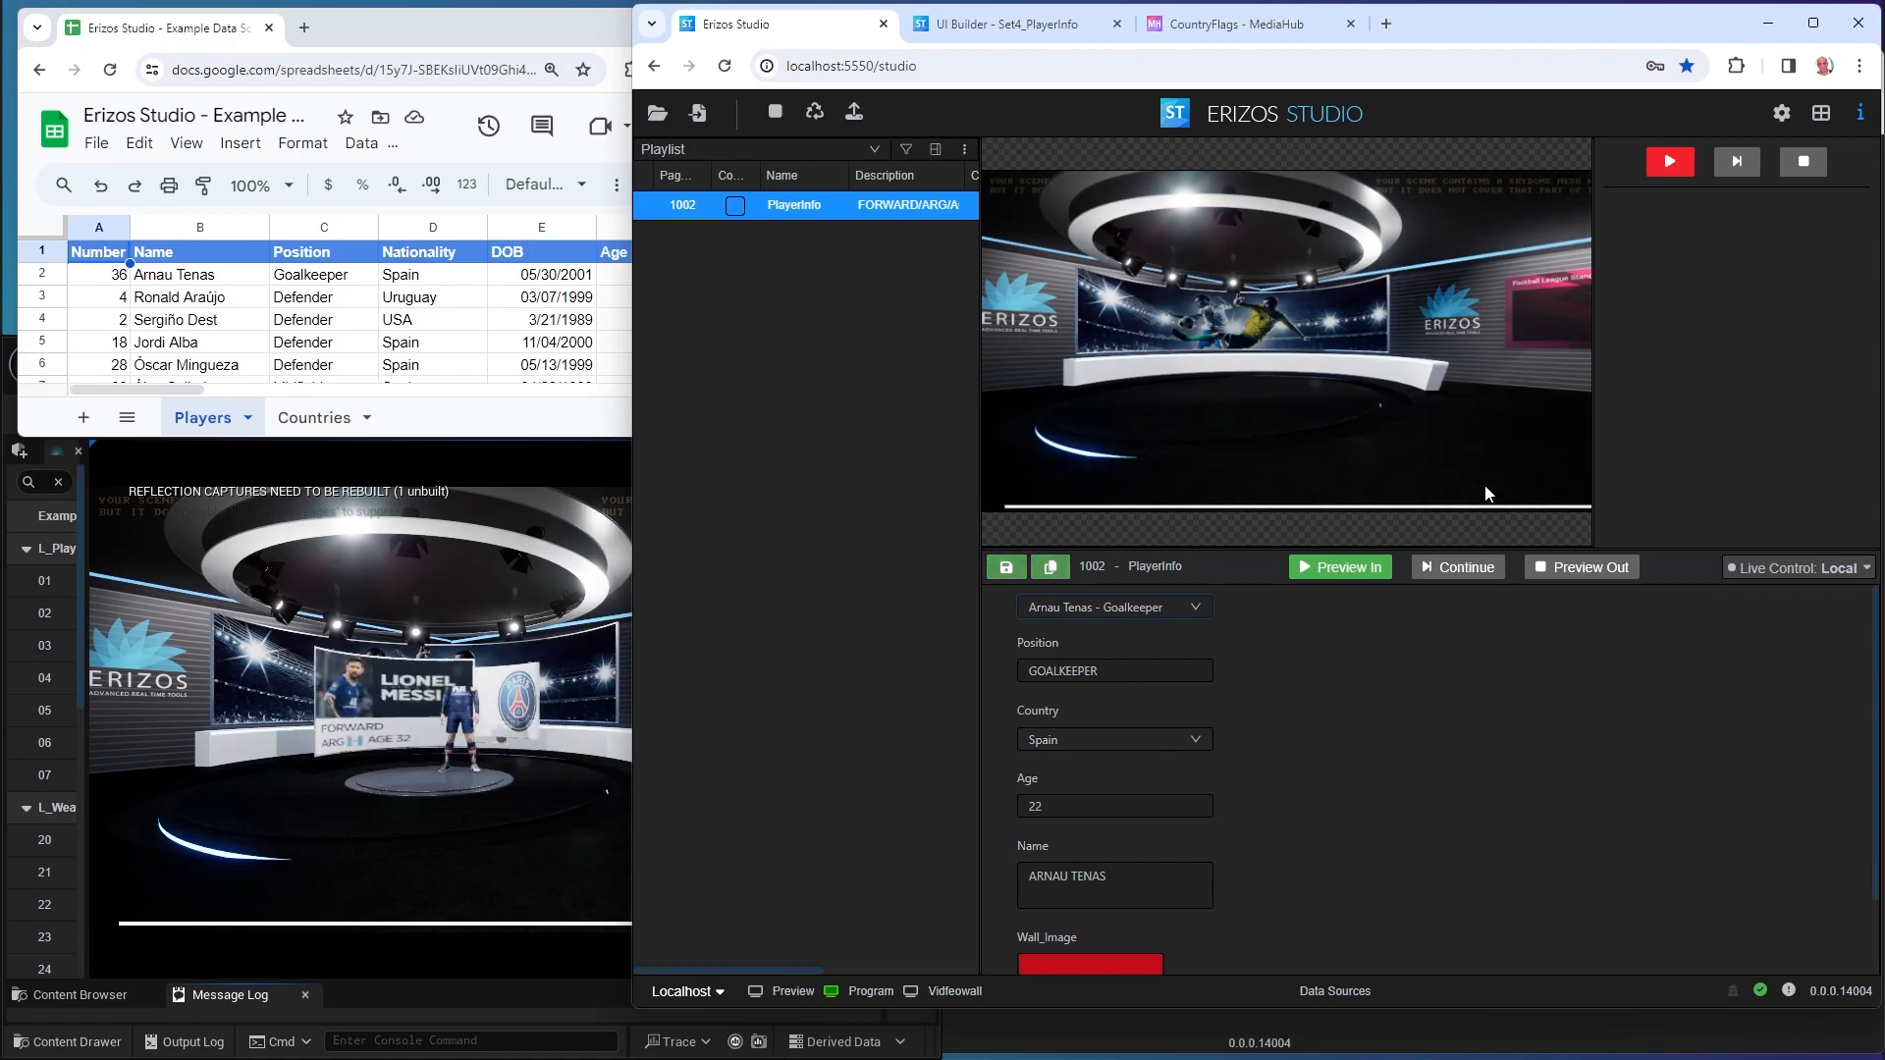
{"action": "left_click", "coordinate": [1667, 164]}
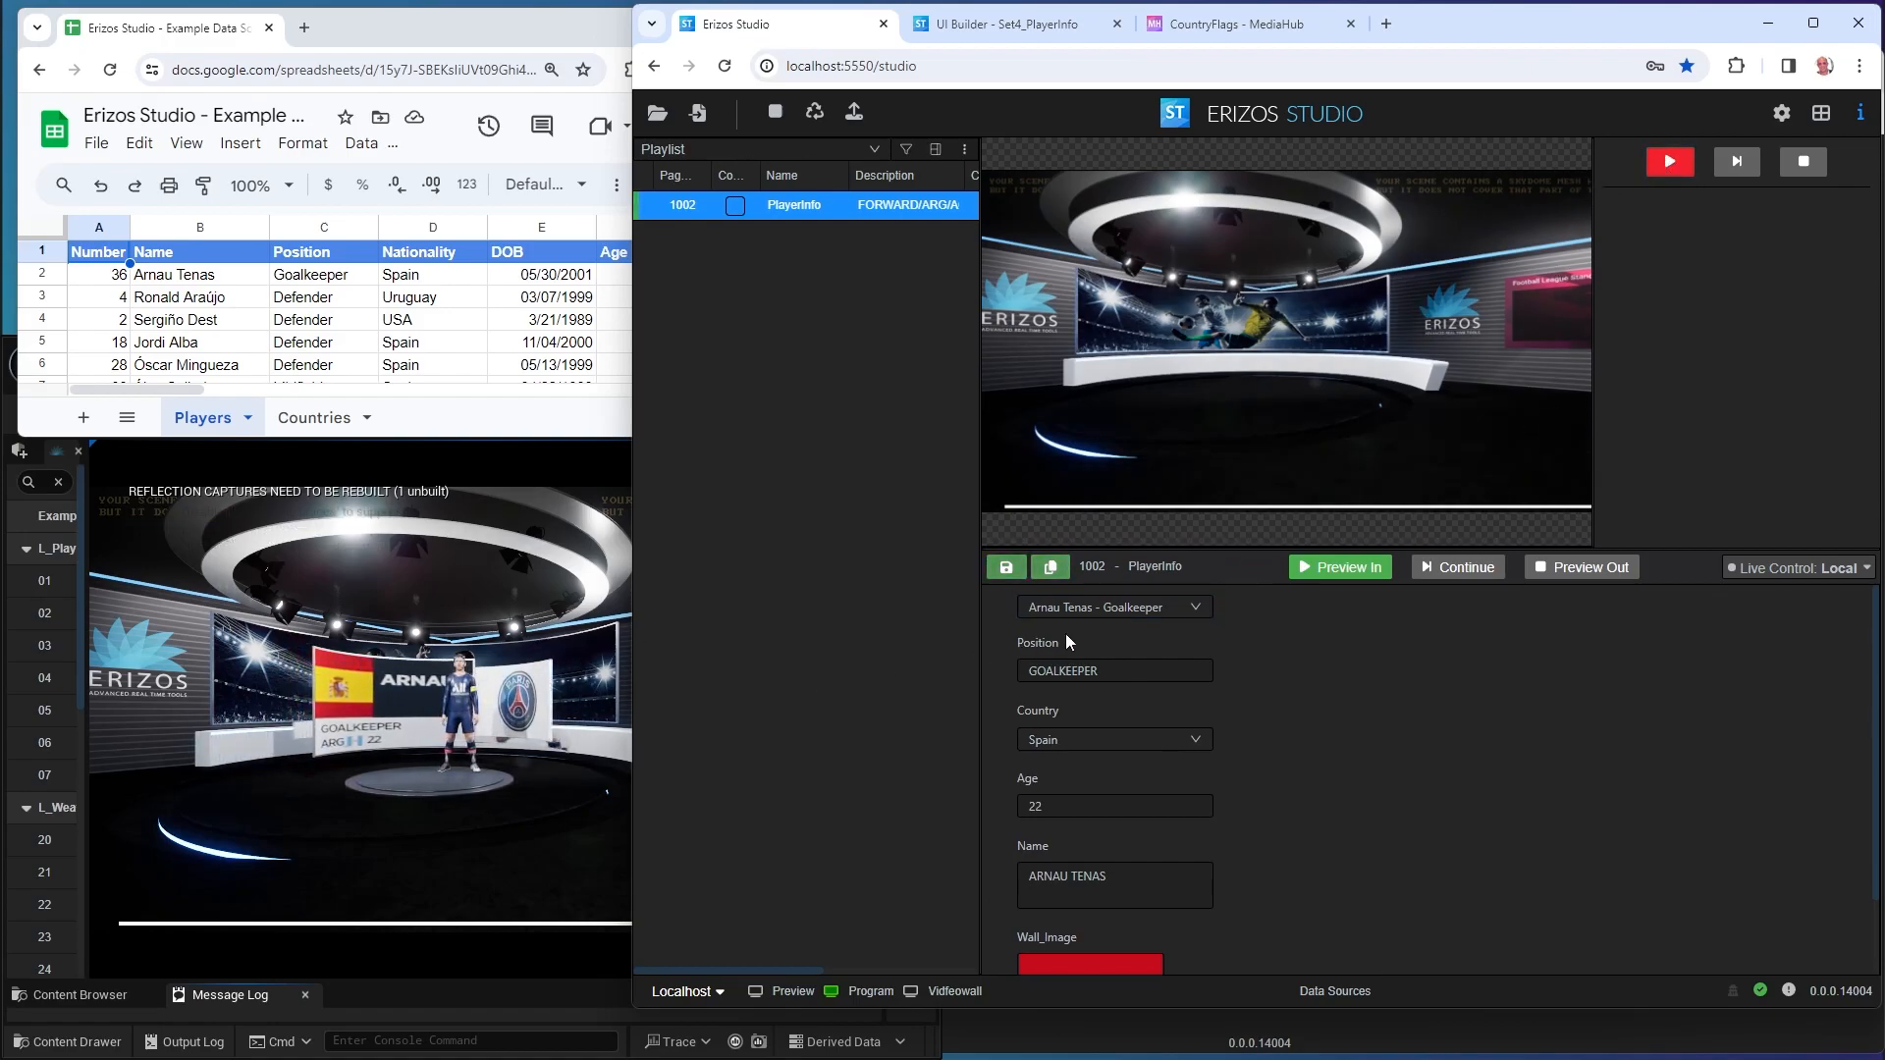
Switch the dropdown to the defender entry and take the graphic in again.
{"action": "left_click", "coordinate": [1088, 614]}
{"action": "left_click", "coordinate": [1075, 699]}
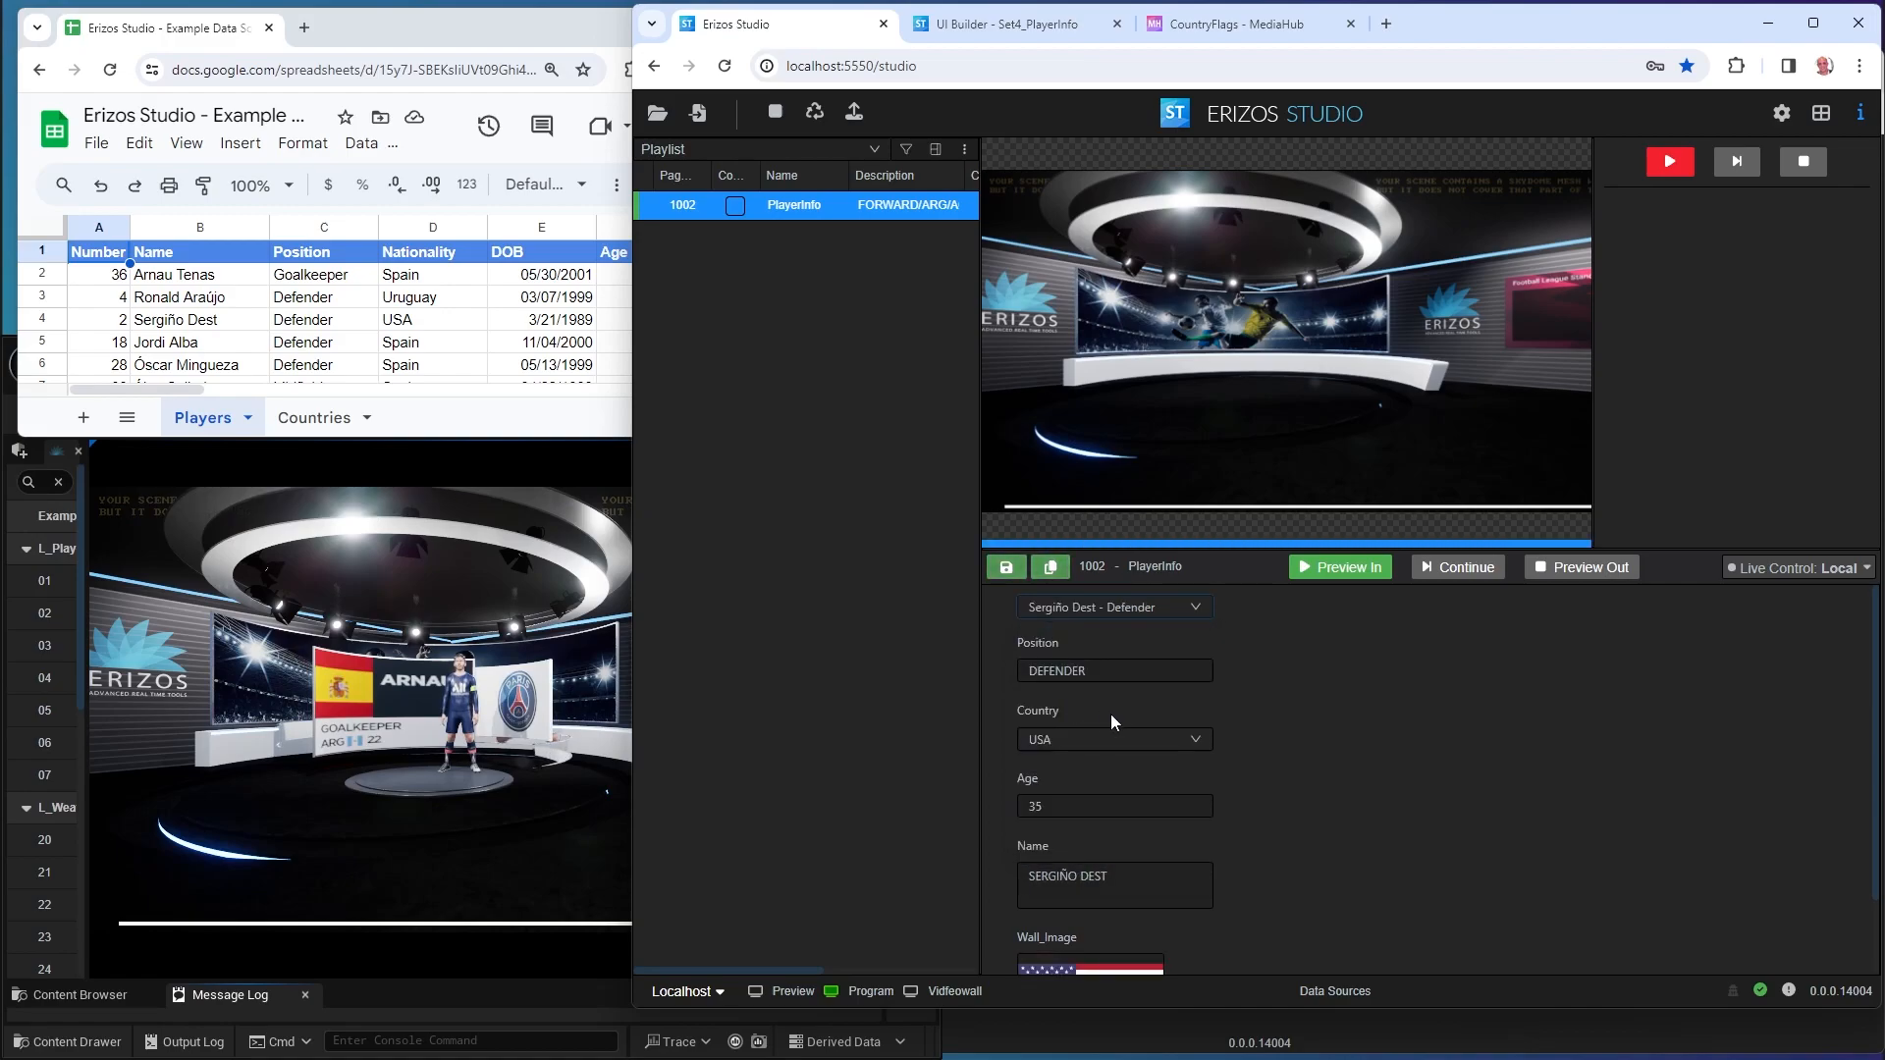
{"action": "left_click", "coordinate": [1675, 169]}
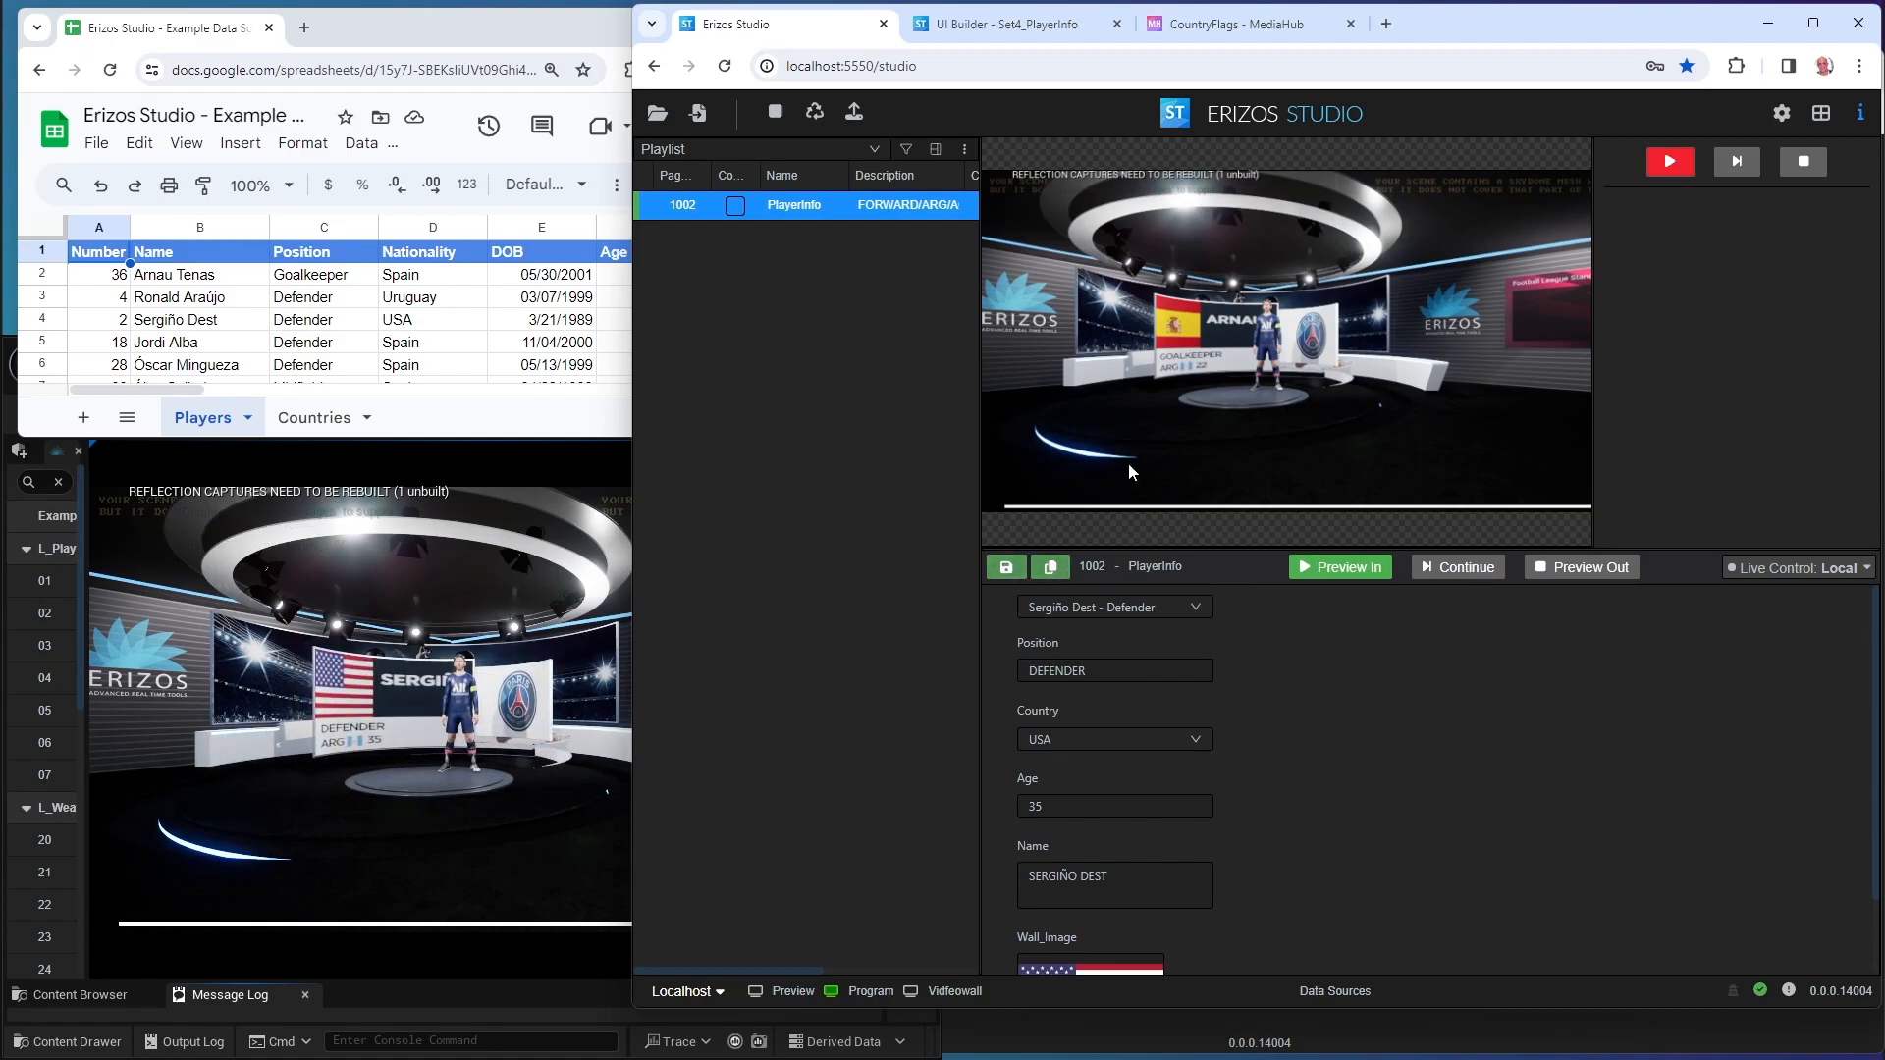
Maximize the window and create a custom Edit UI interface for playlist item 1002 PlayerInfo.
{"action": "double_click", "coordinate": [1469, 30]}
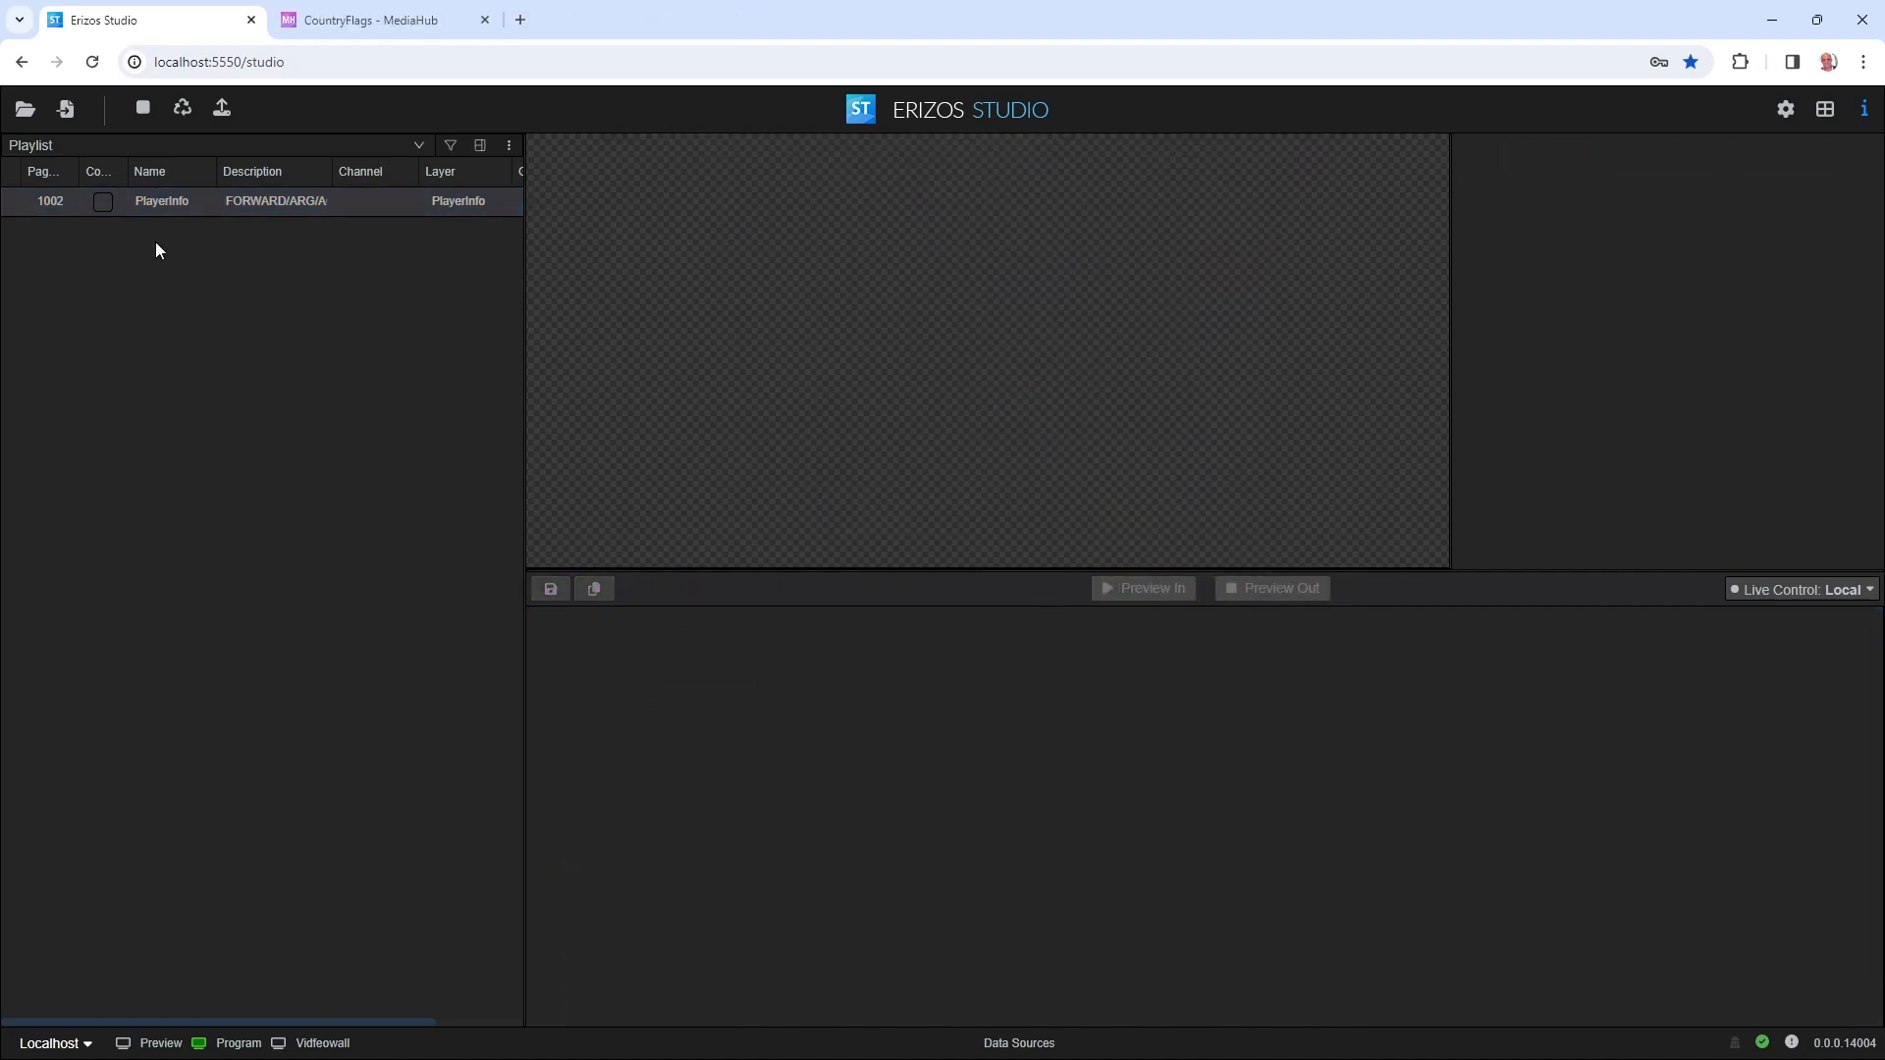
{"action": "left_click", "coordinate": [173, 209]}
{"action": "right_click", "coordinate": [175, 208]}
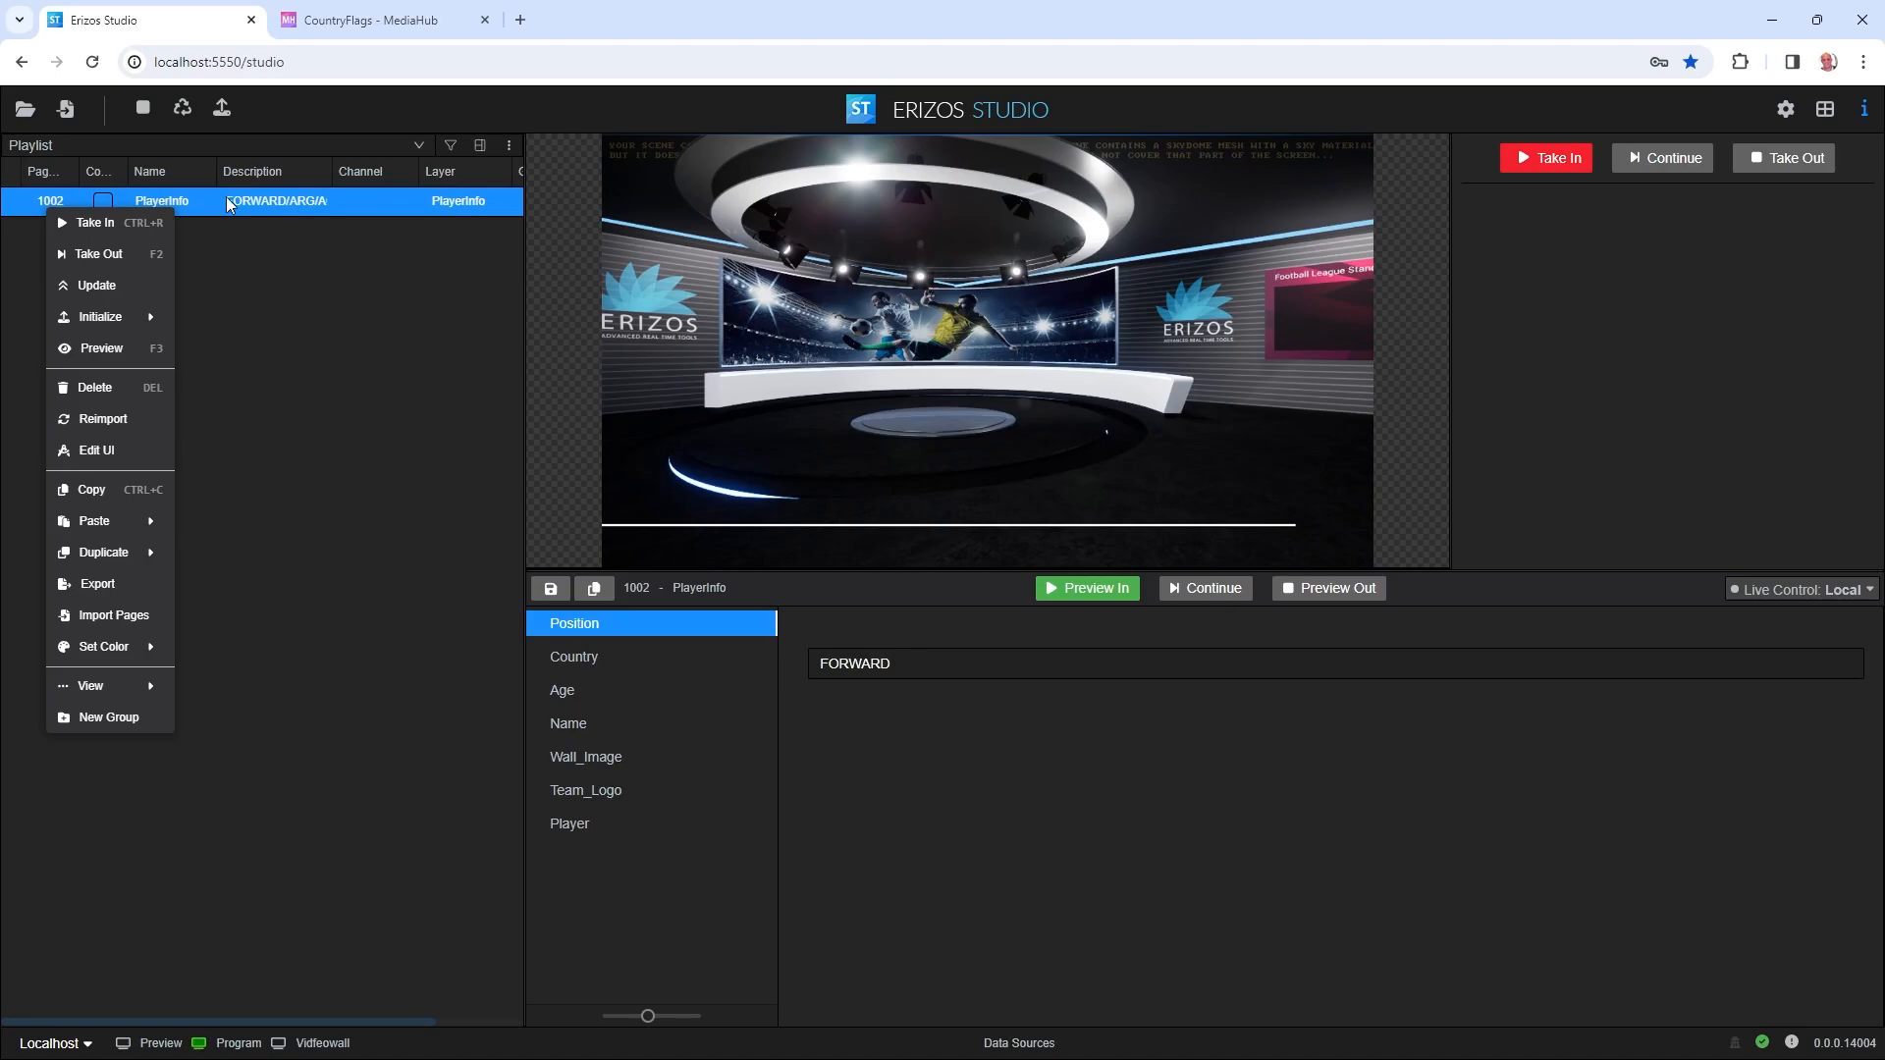
{"action": "left_click", "coordinate": [115, 454]}
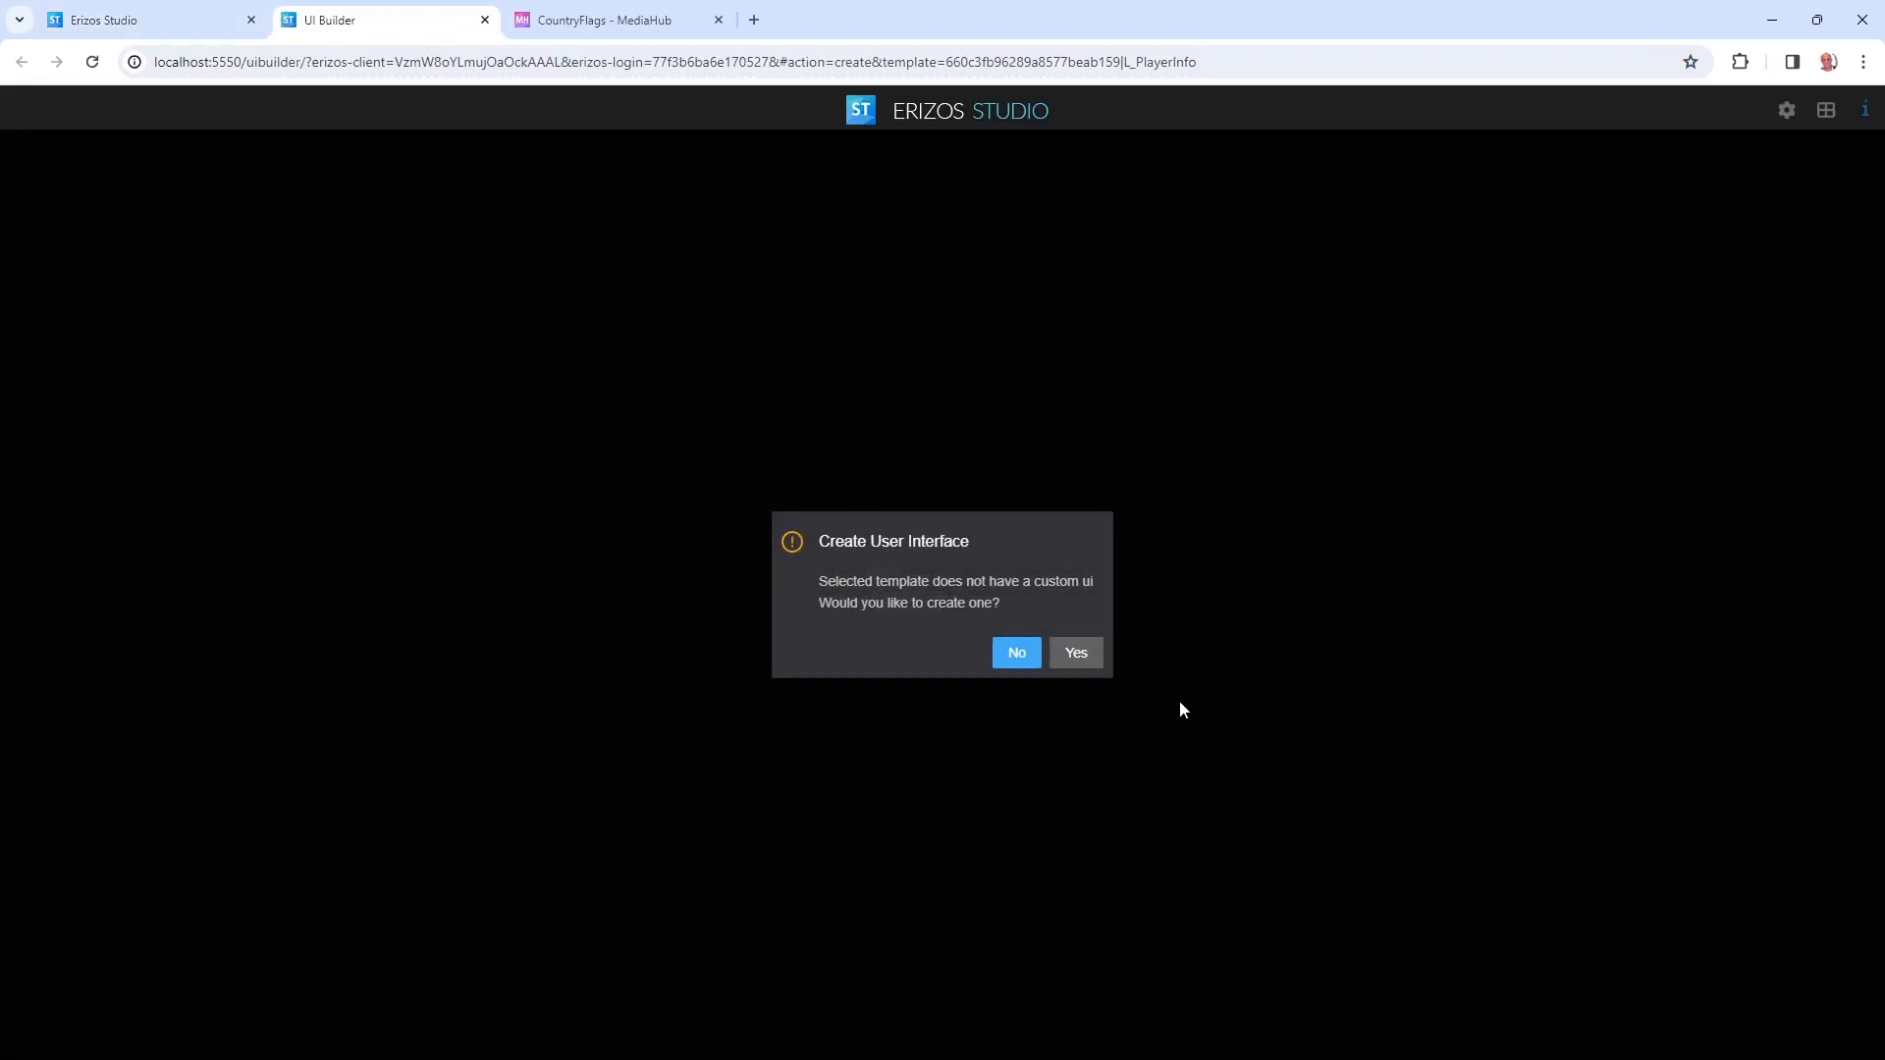
{"action": "left_click", "coordinate": [1077, 655]}
{"action": "scroll", "coordinate": [555, 376], "scroll_direction": "down", "scroll_amount": 3}
Delete the Team_Logo and Player fields from the form.
{"action": "left_click_drag", "start_coordinate": [453, 506], "coordinate": [256, 309]}
{"action": "key", "text": "Delete"}
{"action": "scroll", "coordinate": [545, 423], "scroll_direction": "up", "scroll_amount": 3}
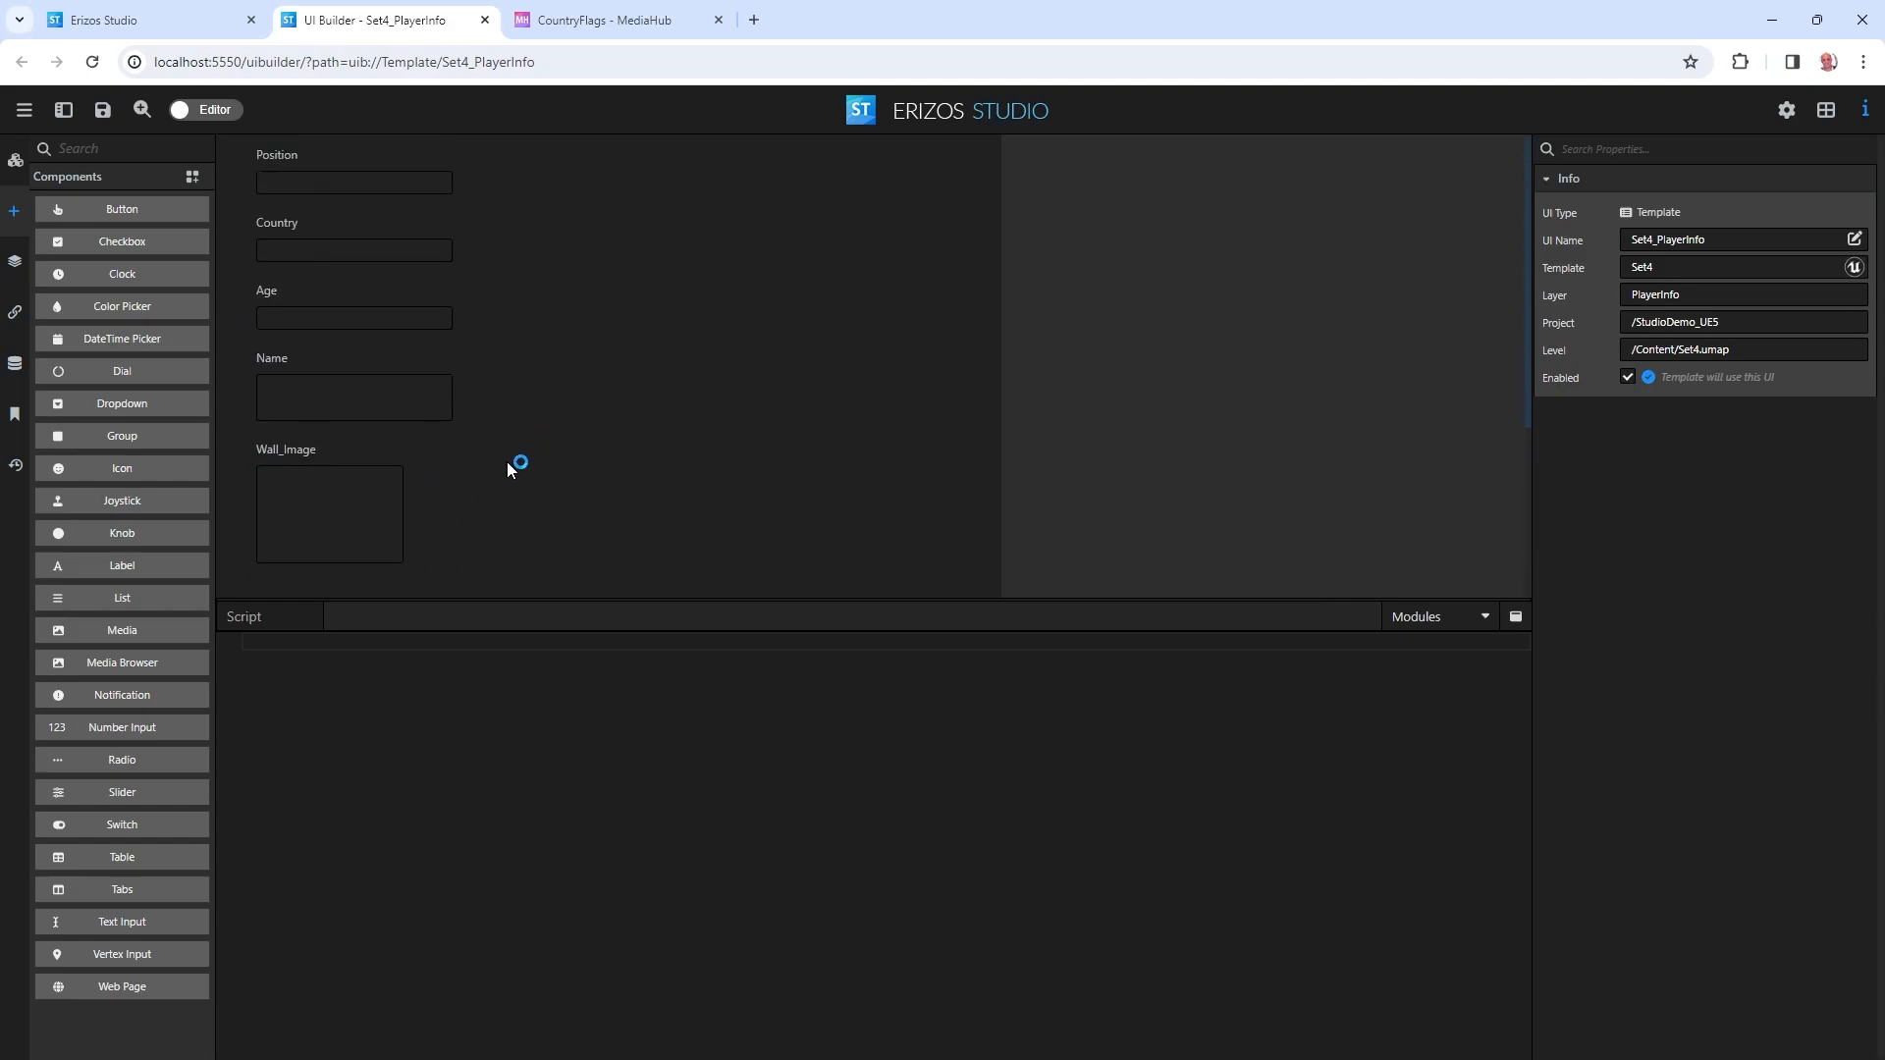
Add a Dropdown control (dropdown1) at the top of the form, above Position, and show Data Sources.
{"action": "left_click_drag", "start_coordinate": [523, 536], "coordinate": [265, 210]}
{"action": "left_click", "coordinate": [275, 177]}
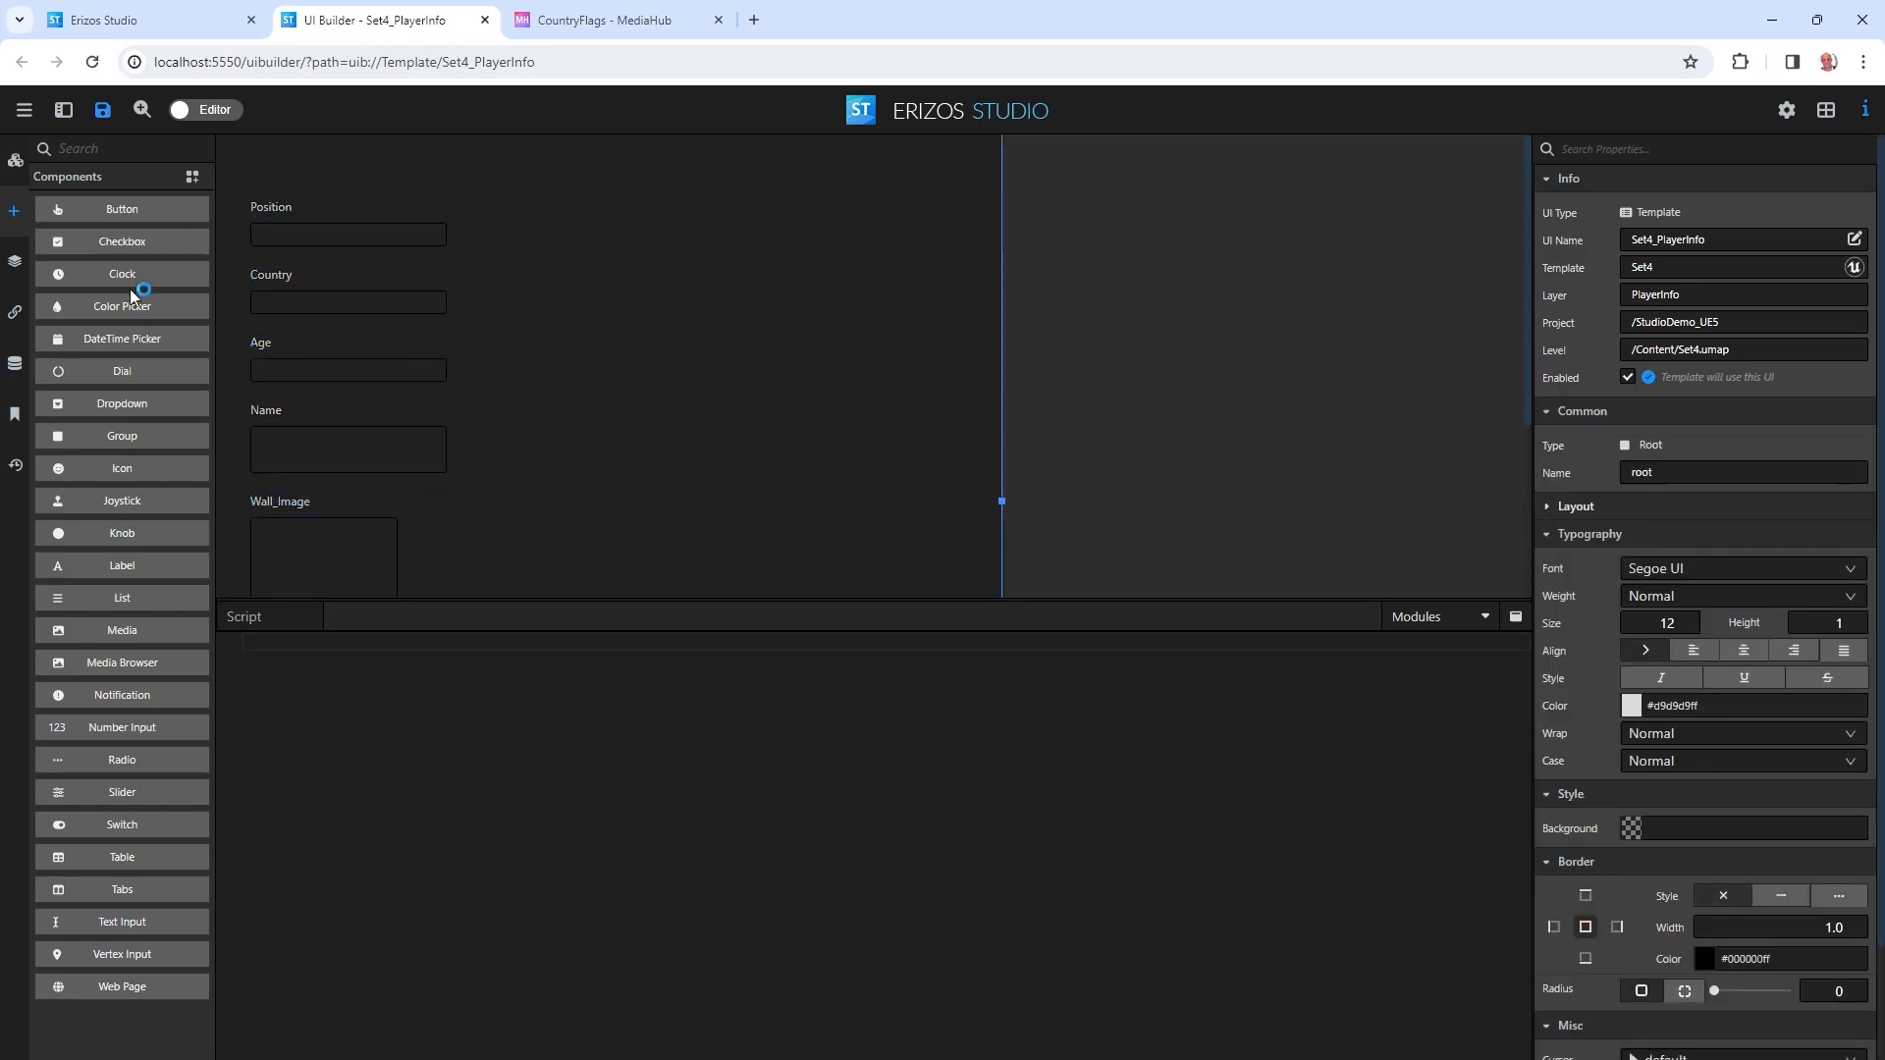
{"action": "left_click_drag", "start_coordinate": [126, 405], "coordinate": [255, 159]}
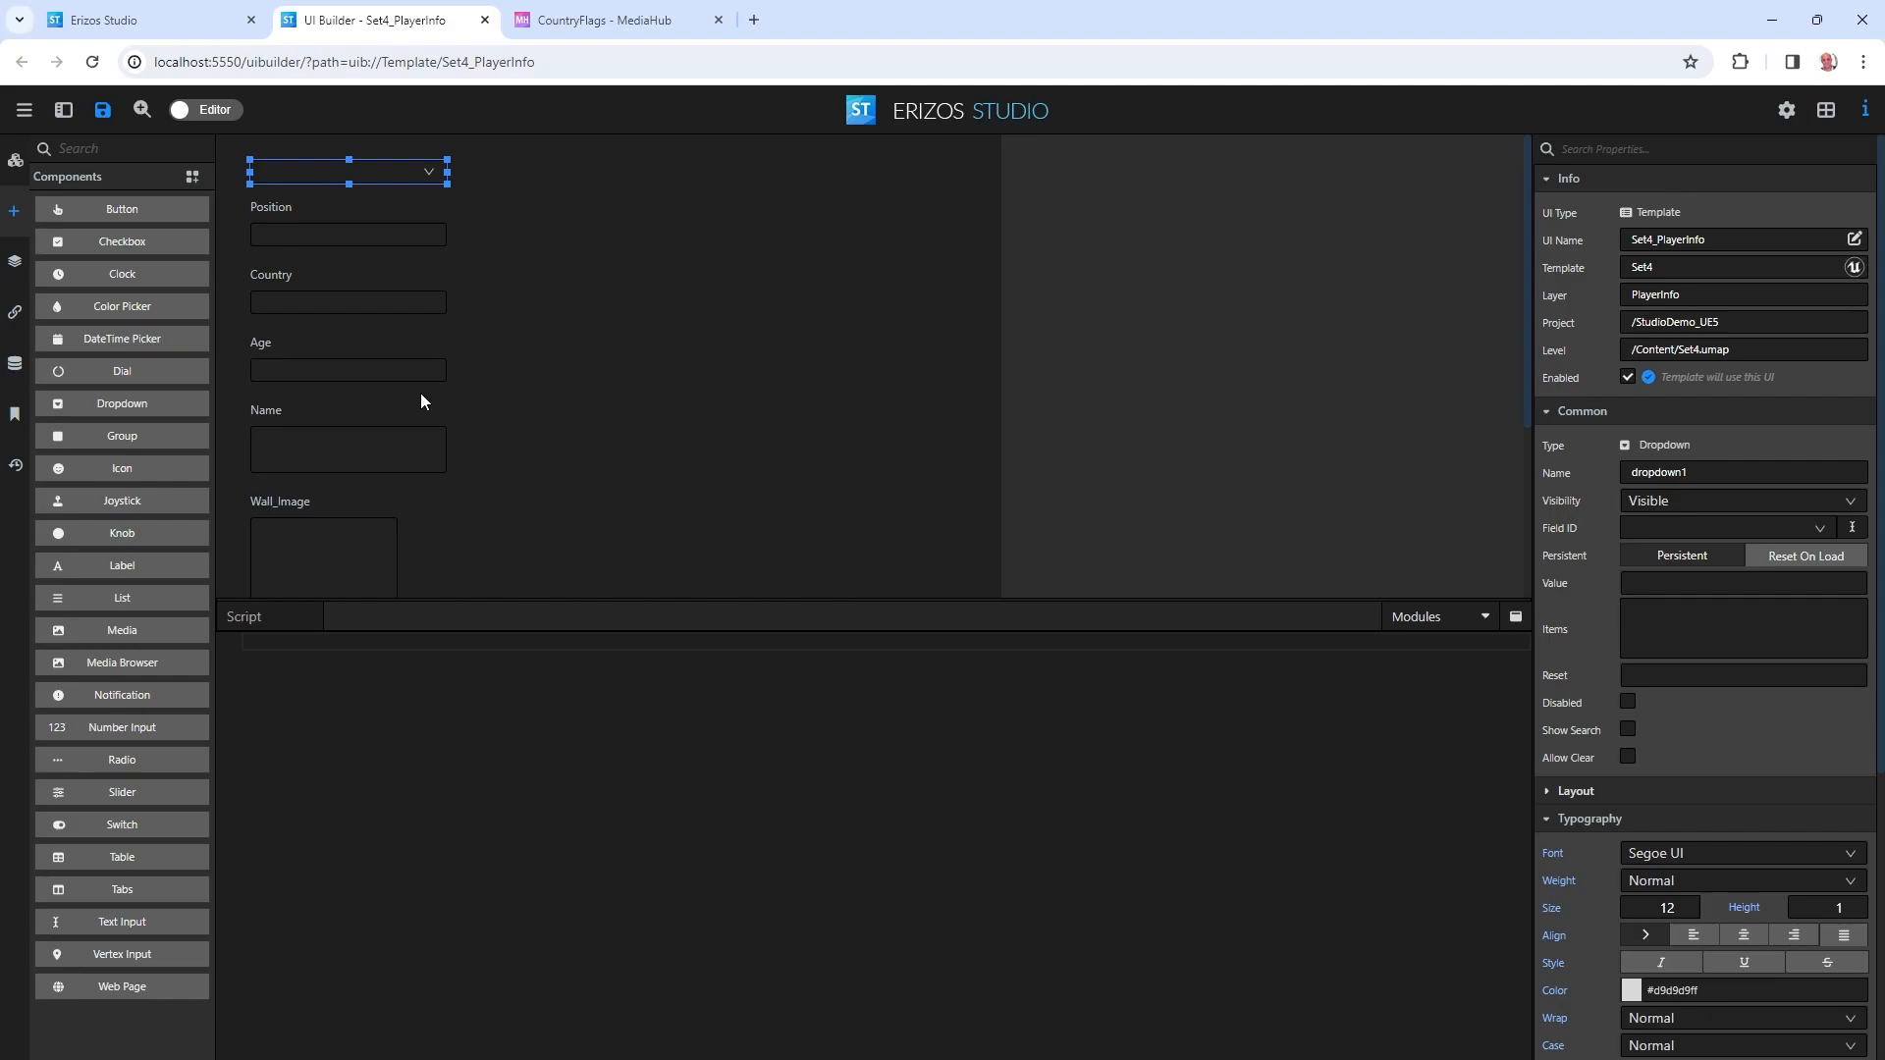
{"action": "left_click", "coordinate": [15, 365]}
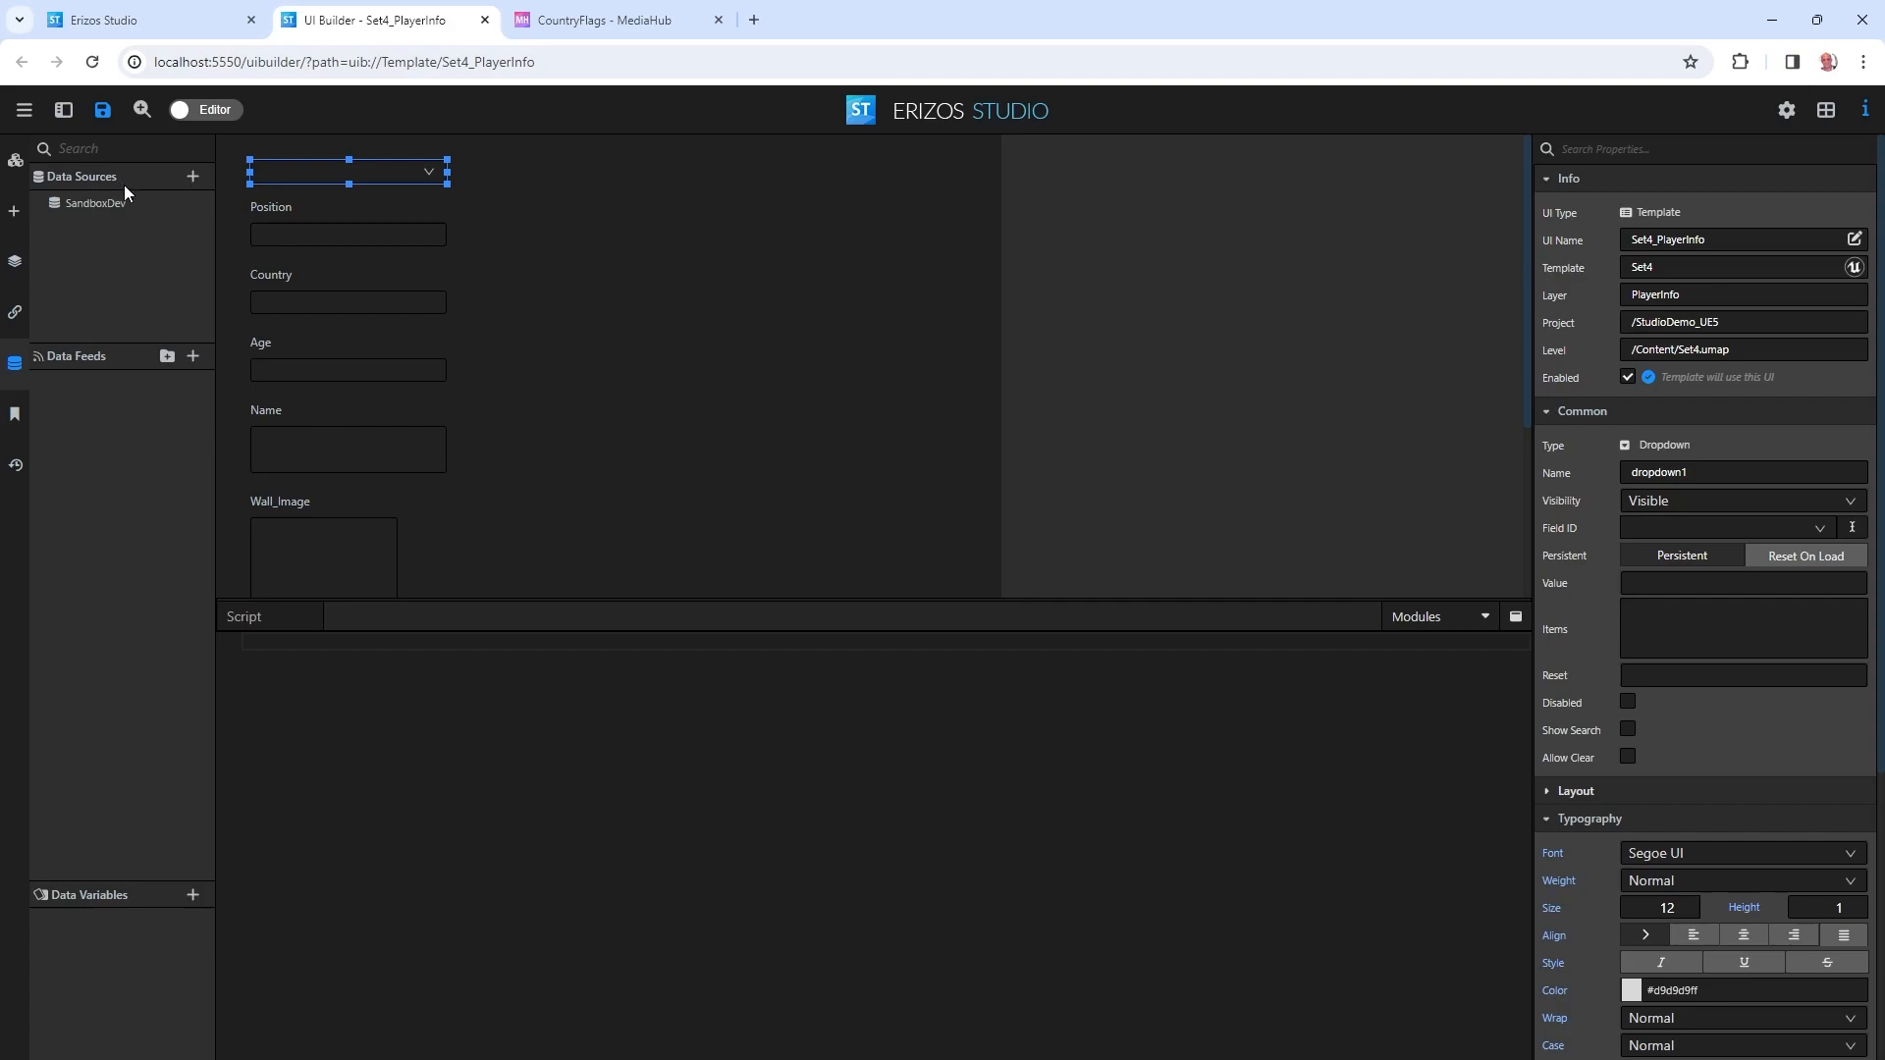
Start a new Google Sheets data source named GS_Players.
{"action": "left_click", "coordinate": [194, 177]}
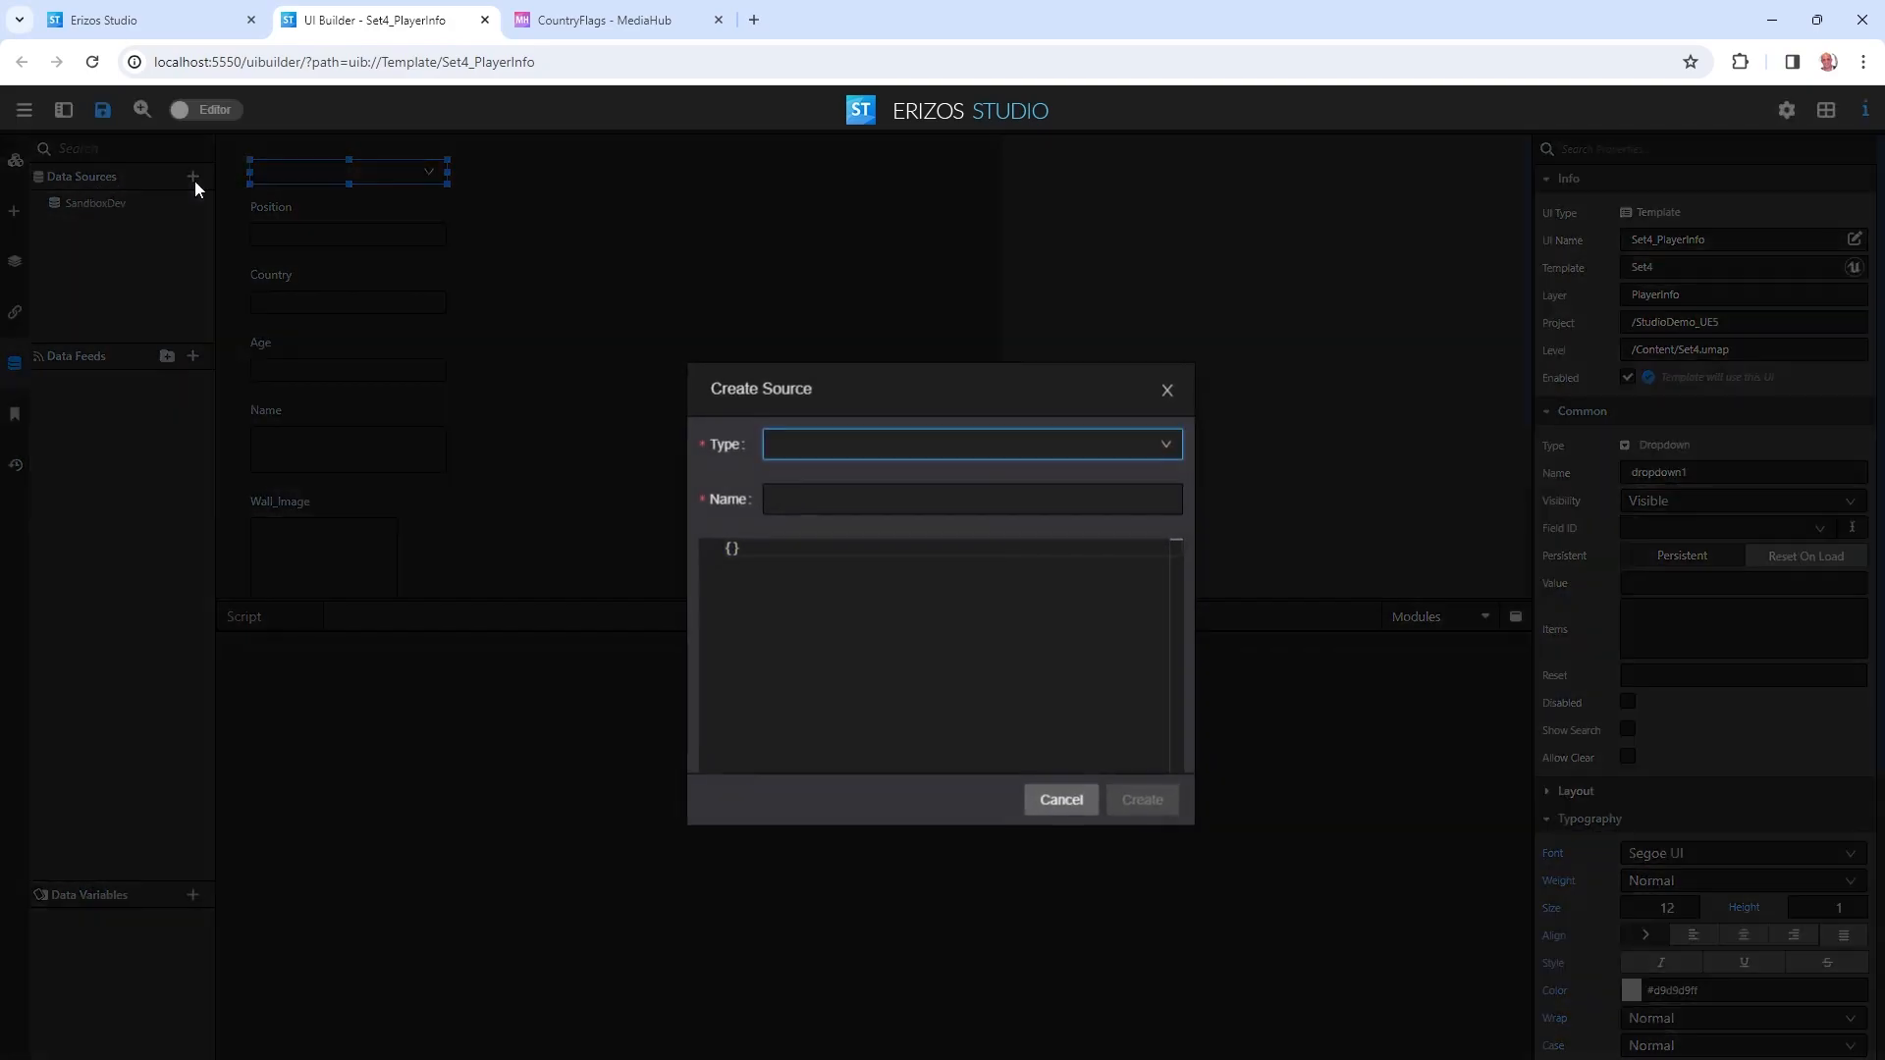
{"action": "left_click", "coordinate": [861, 457]}
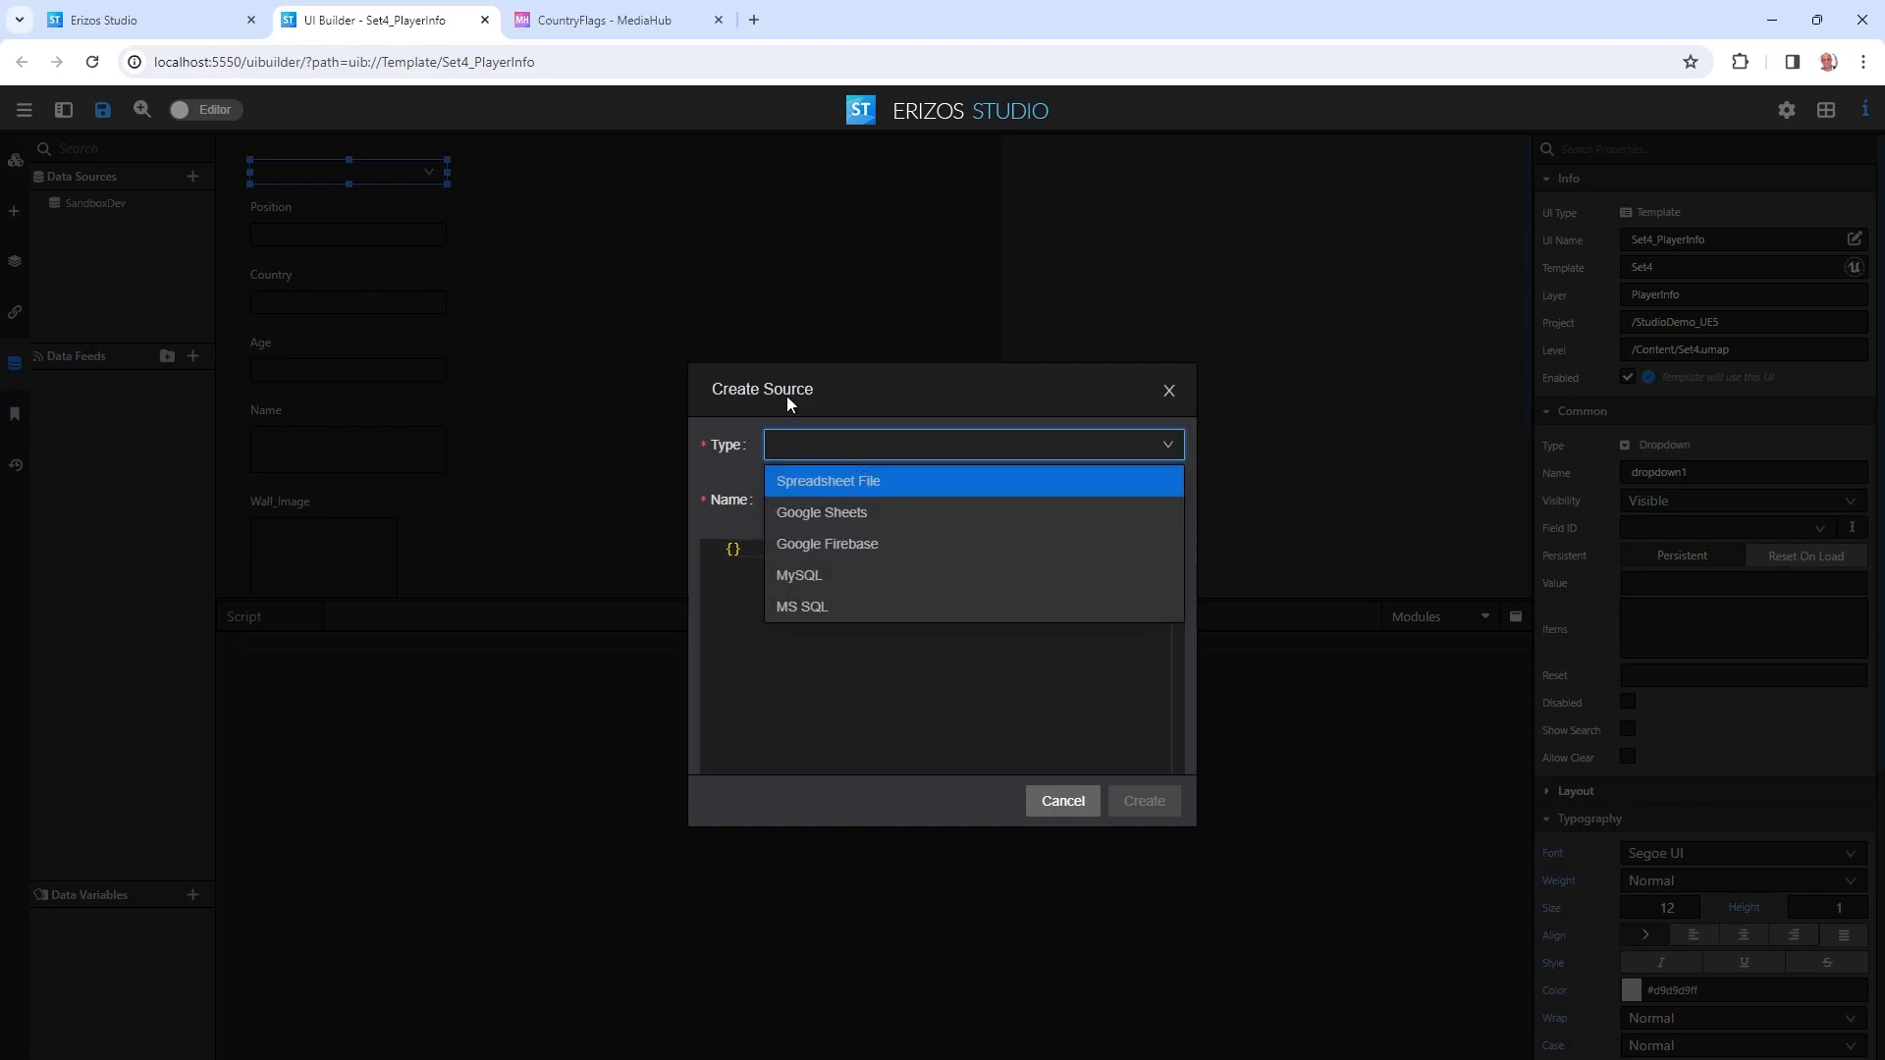
{"action": "left_click", "coordinate": [816, 513]}
{"action": "left_click", "coordinate": [854, 503]}
{"action": "type", "text": "GS_Players"}
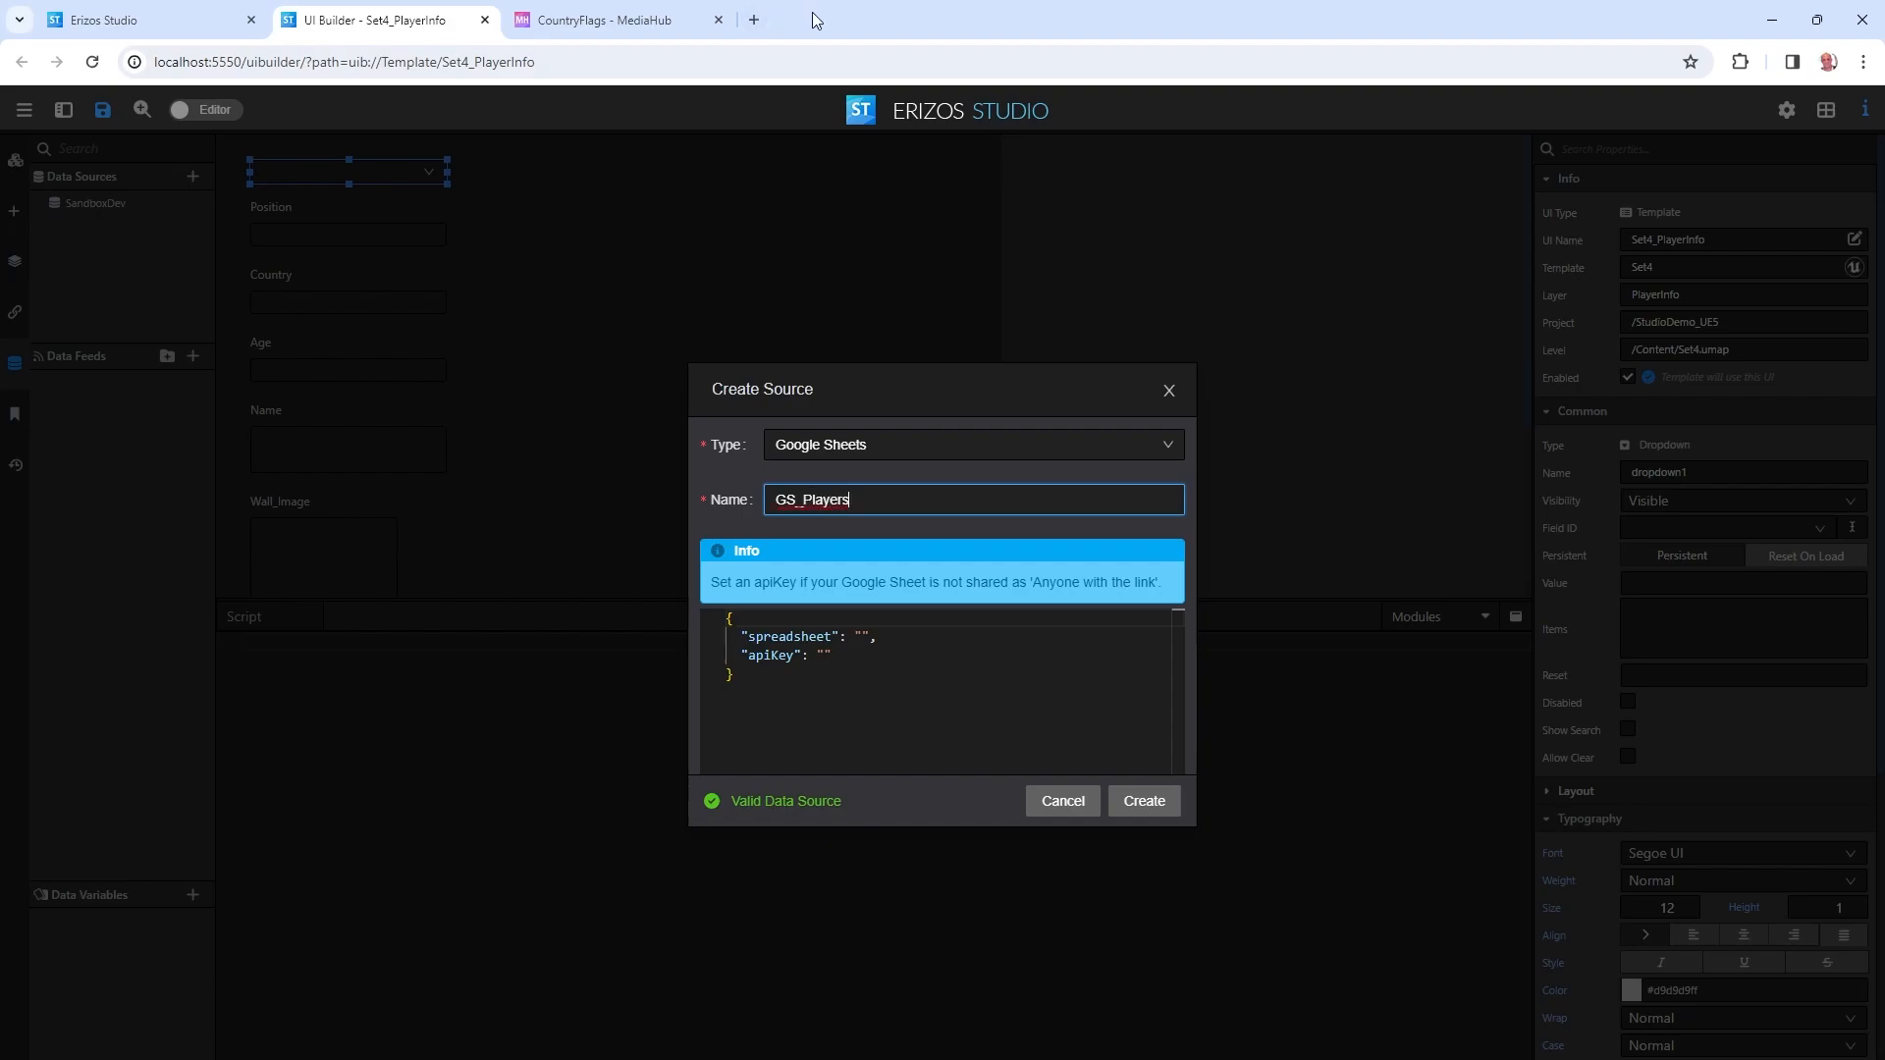
Paste the players spreadsheet URL into the spreadsheet setting and create the source.
{"action": "double_click", "coordinate": [811, 12]}
{"action": "left_click", "coordinate": [359, 77]}
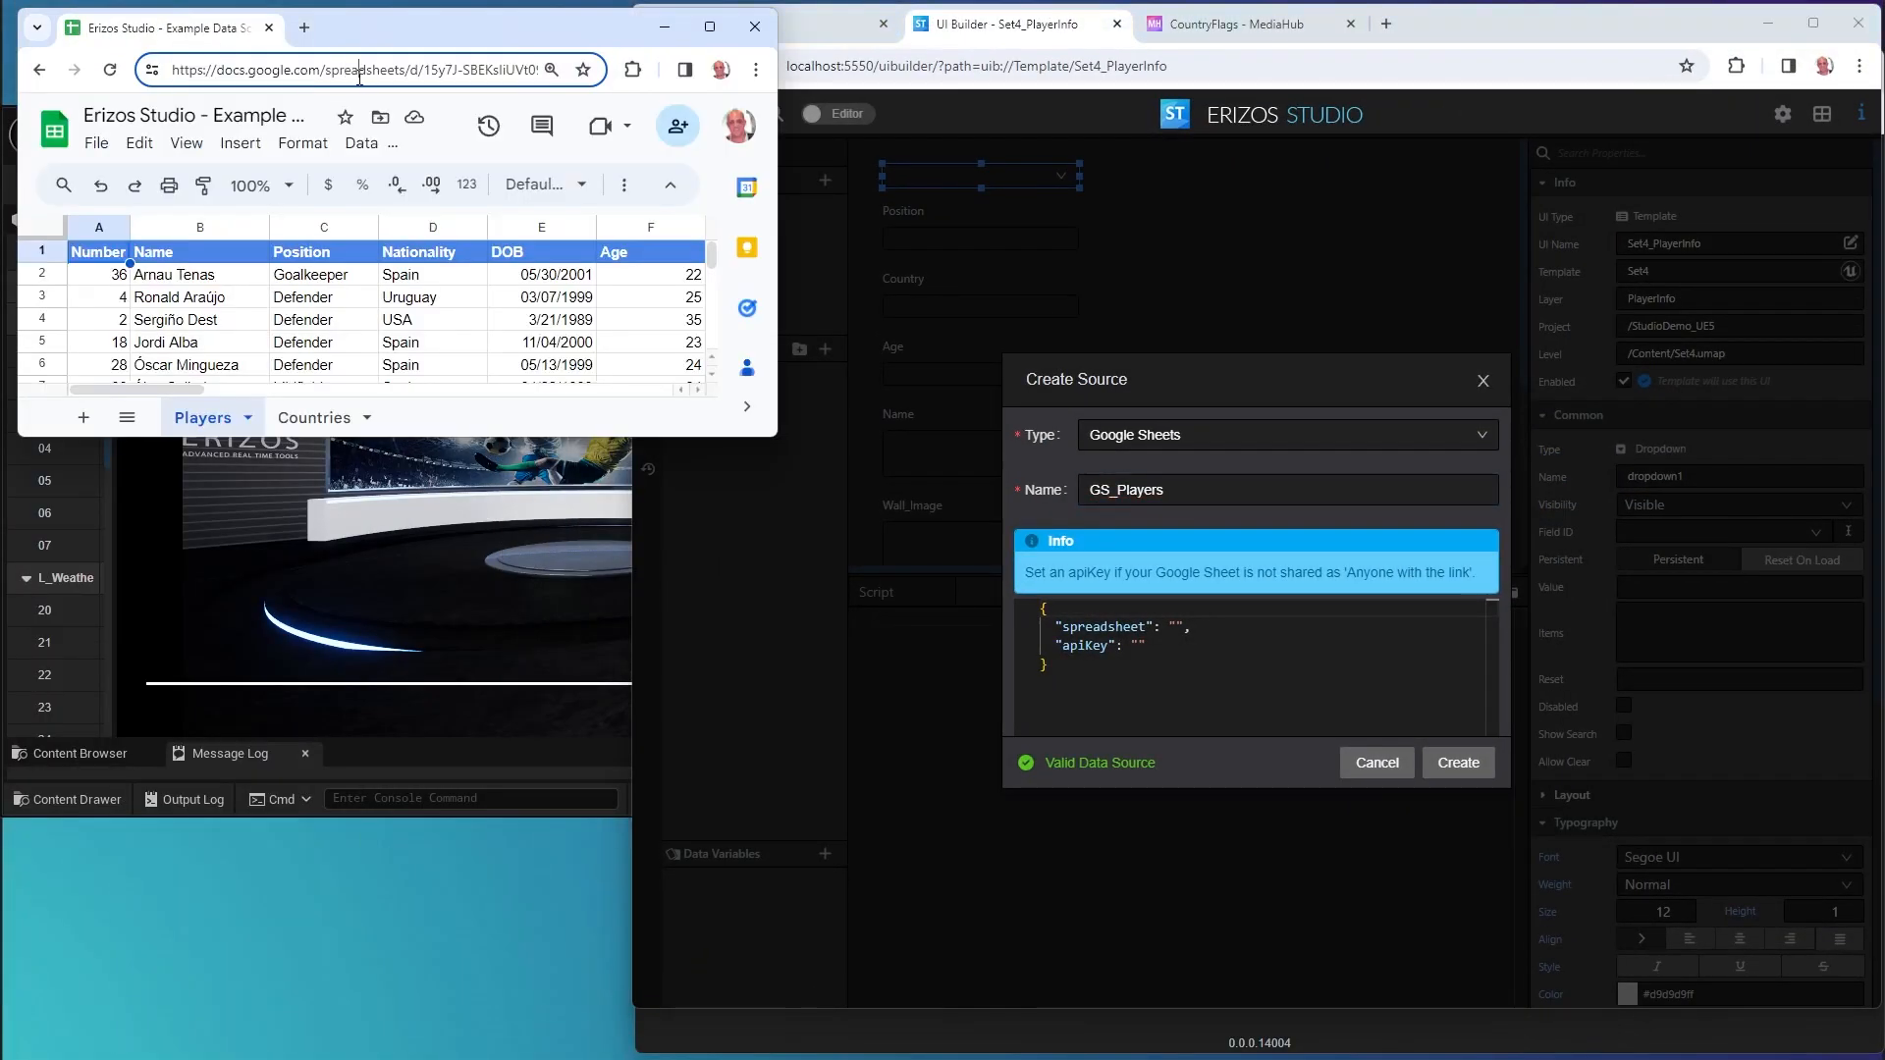
{"action": "triple_click", "coordinate": [359, 79]}
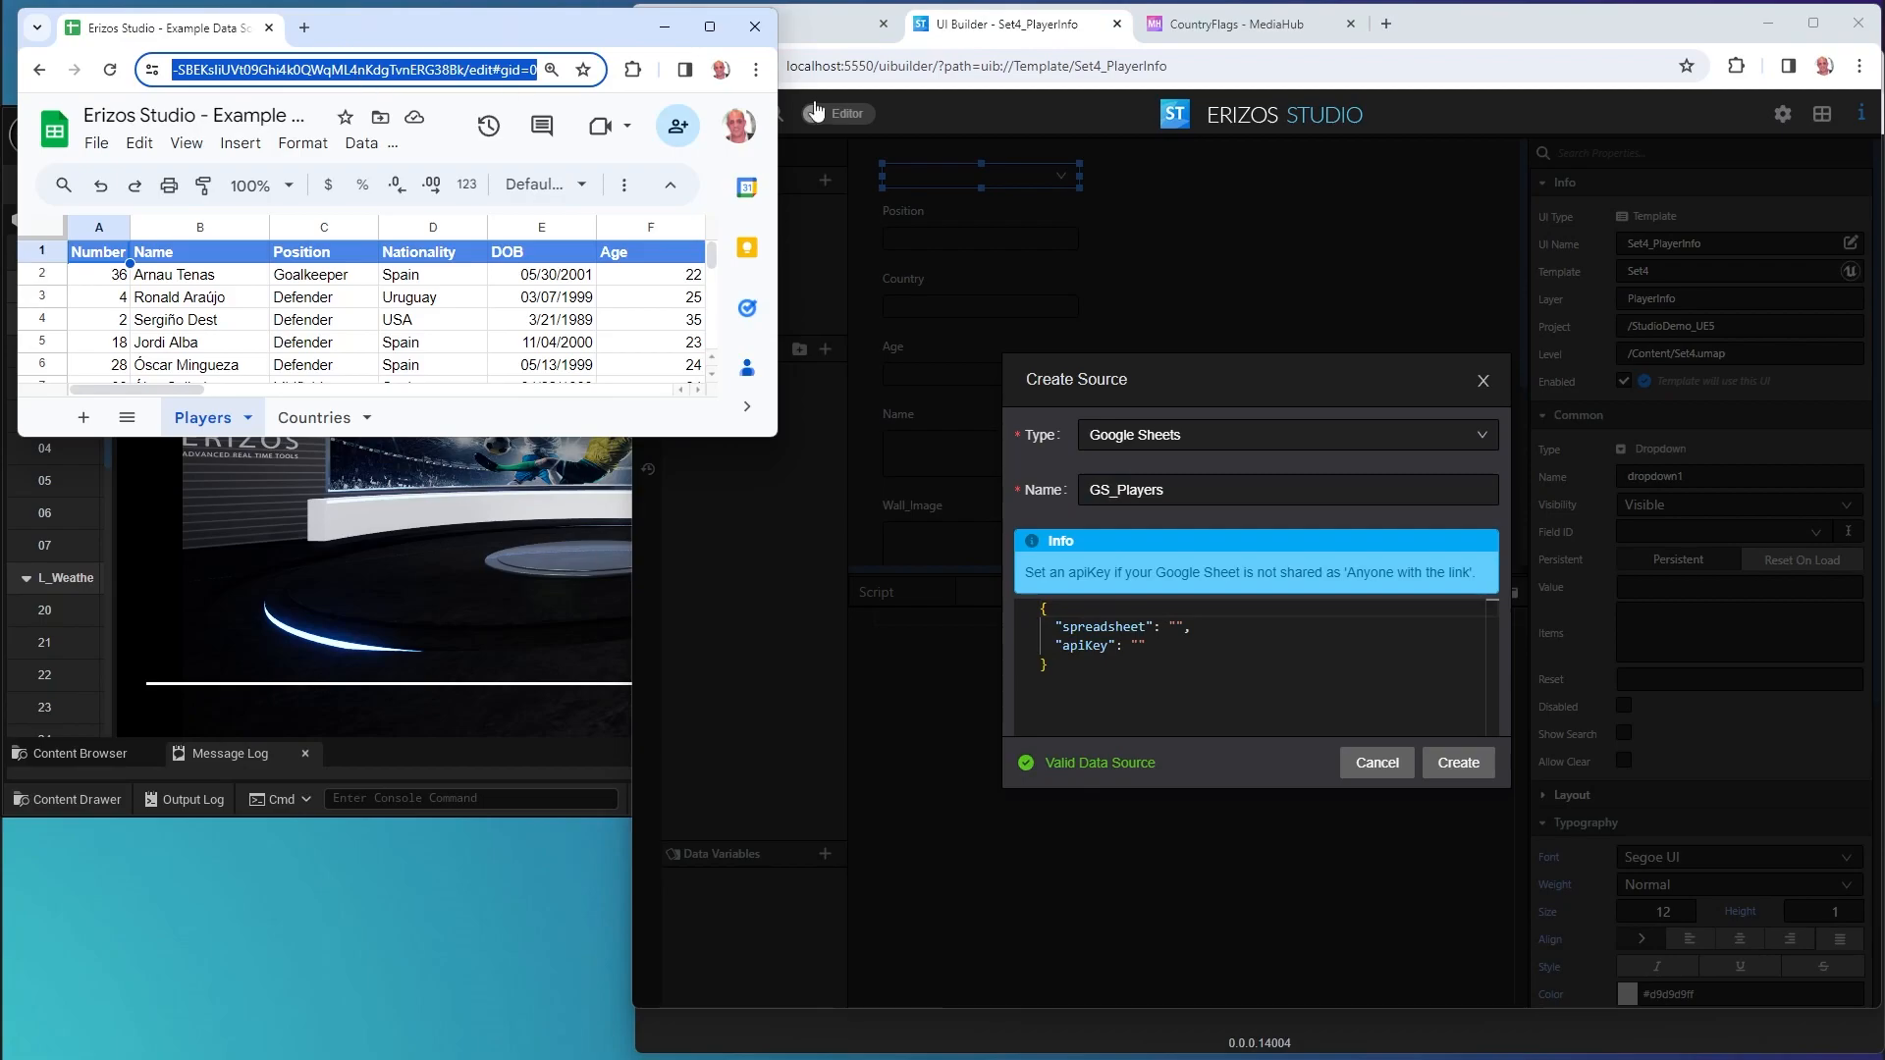
{"action": "double_click", "coordinate": [1441, 26]}
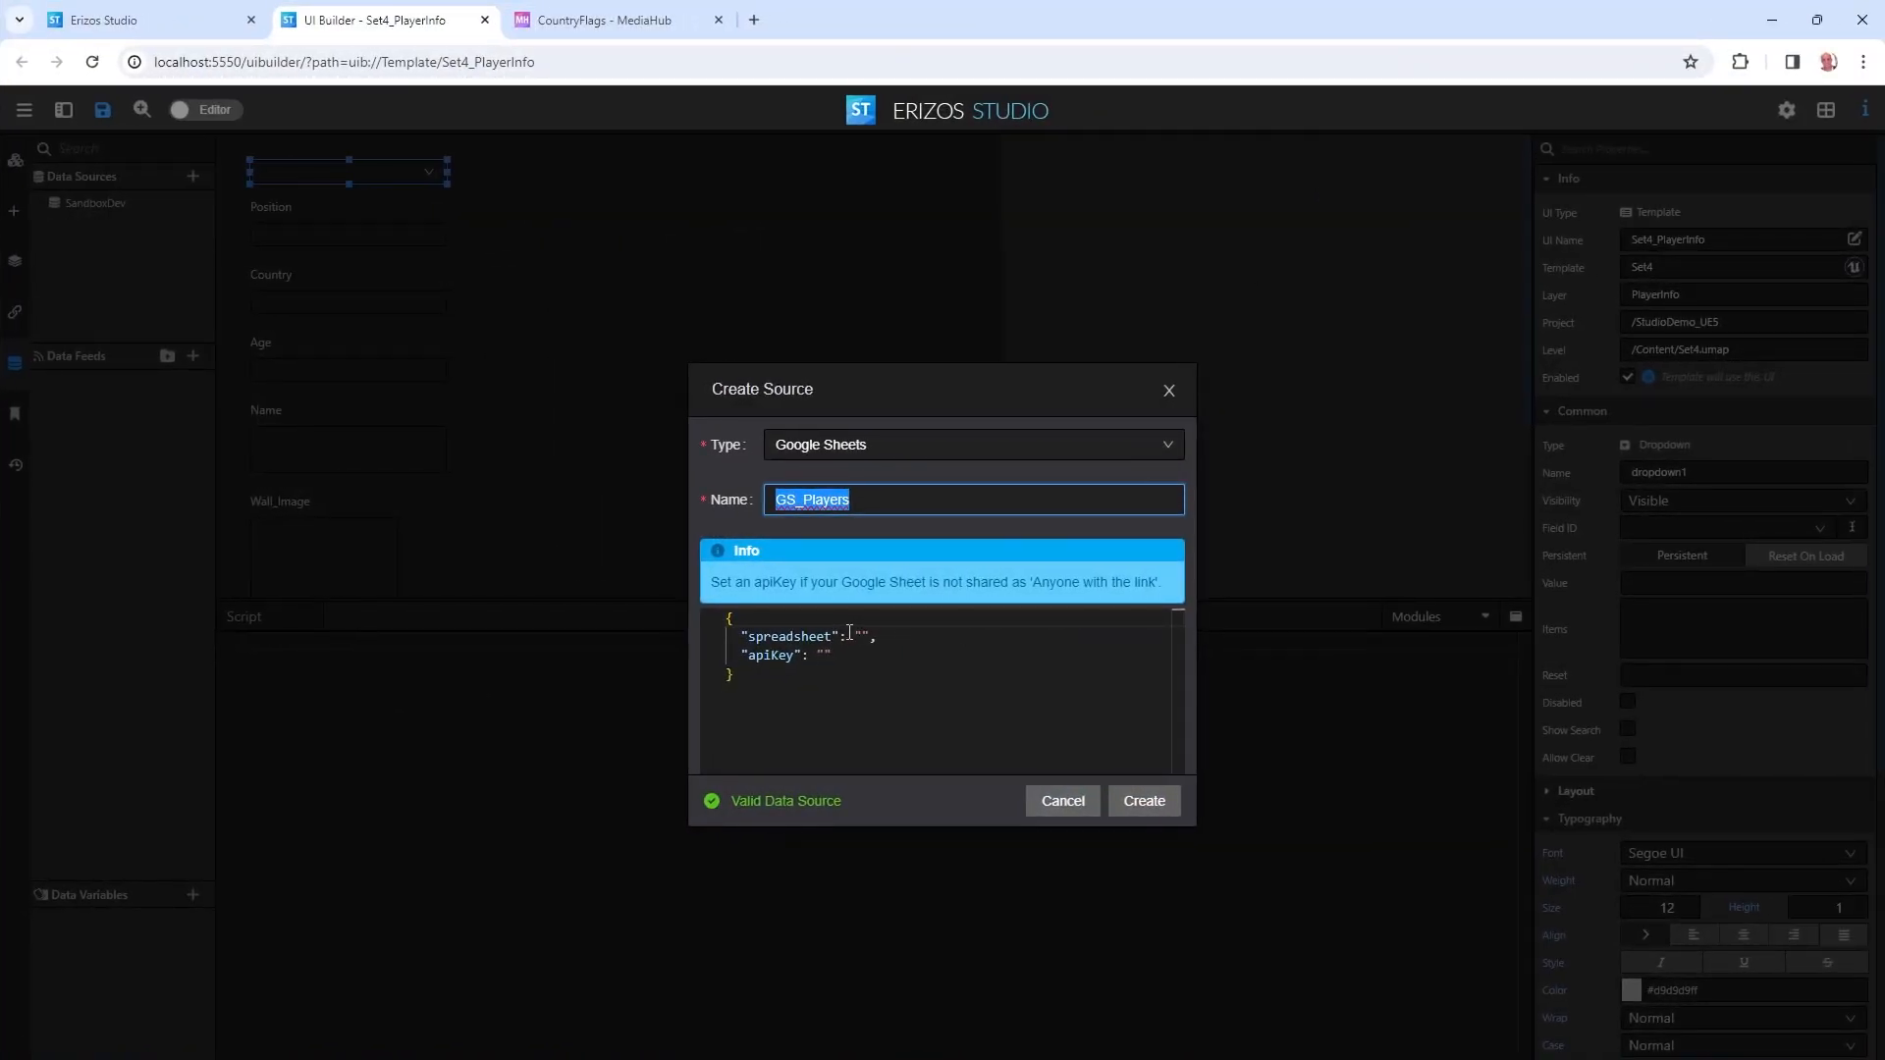
{"action": "left_click", "coordinate": [863, 637]}
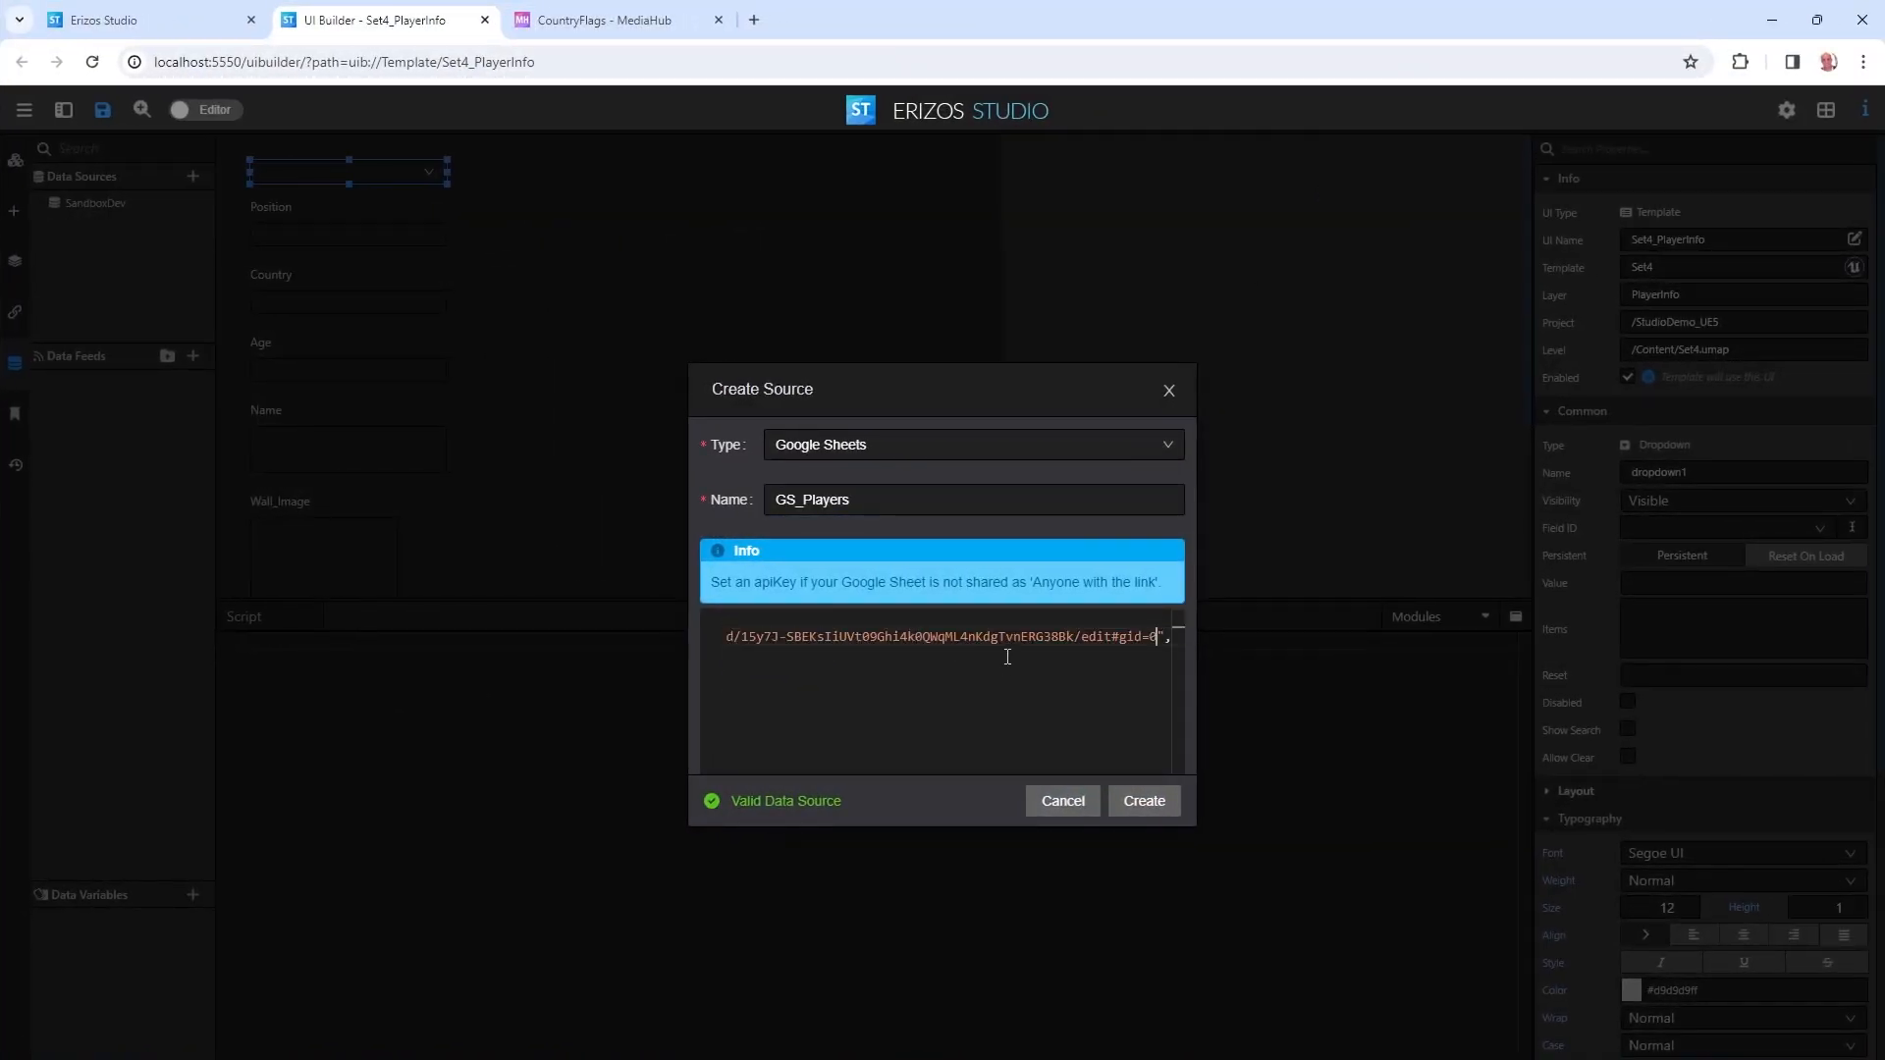
{"action": "left_click", "coordinate": [1157, 803]}
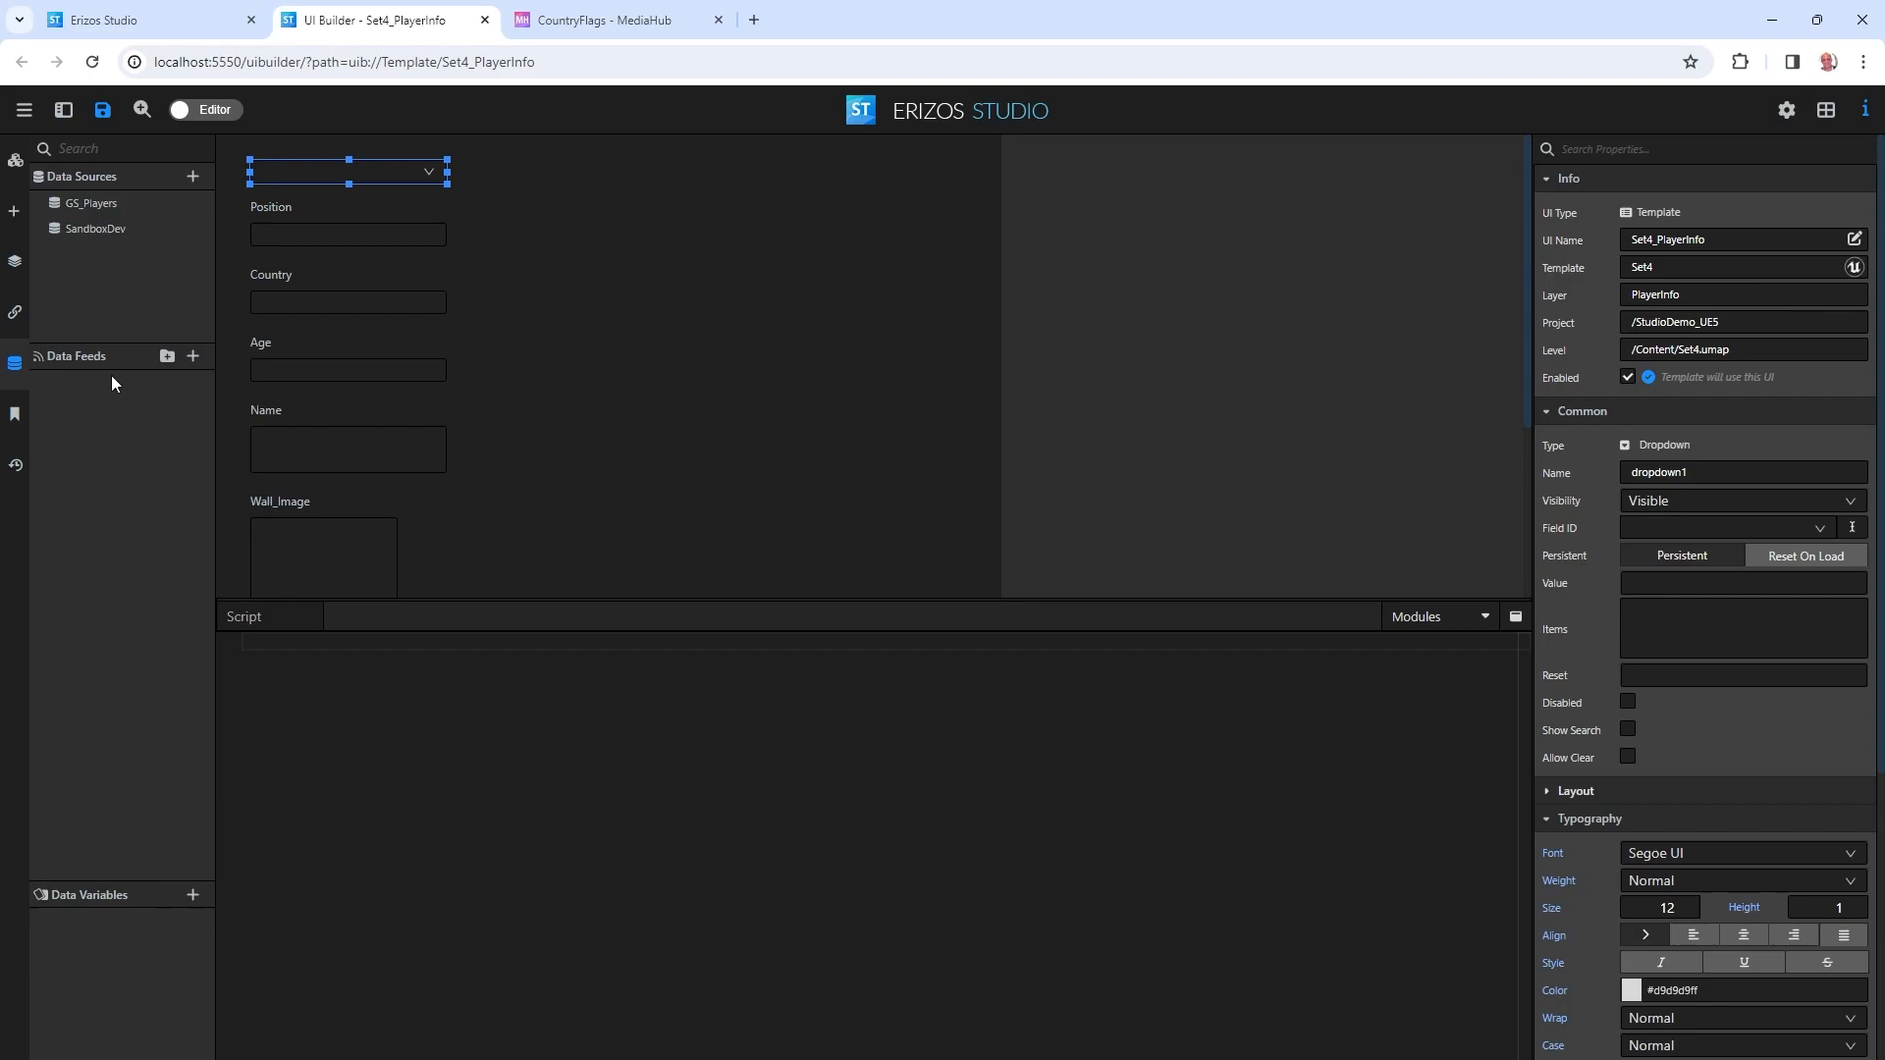
Start a new data feed named Players using GS_Players as its source.
{"action": "left_click", "coordinate": [193, 357]}
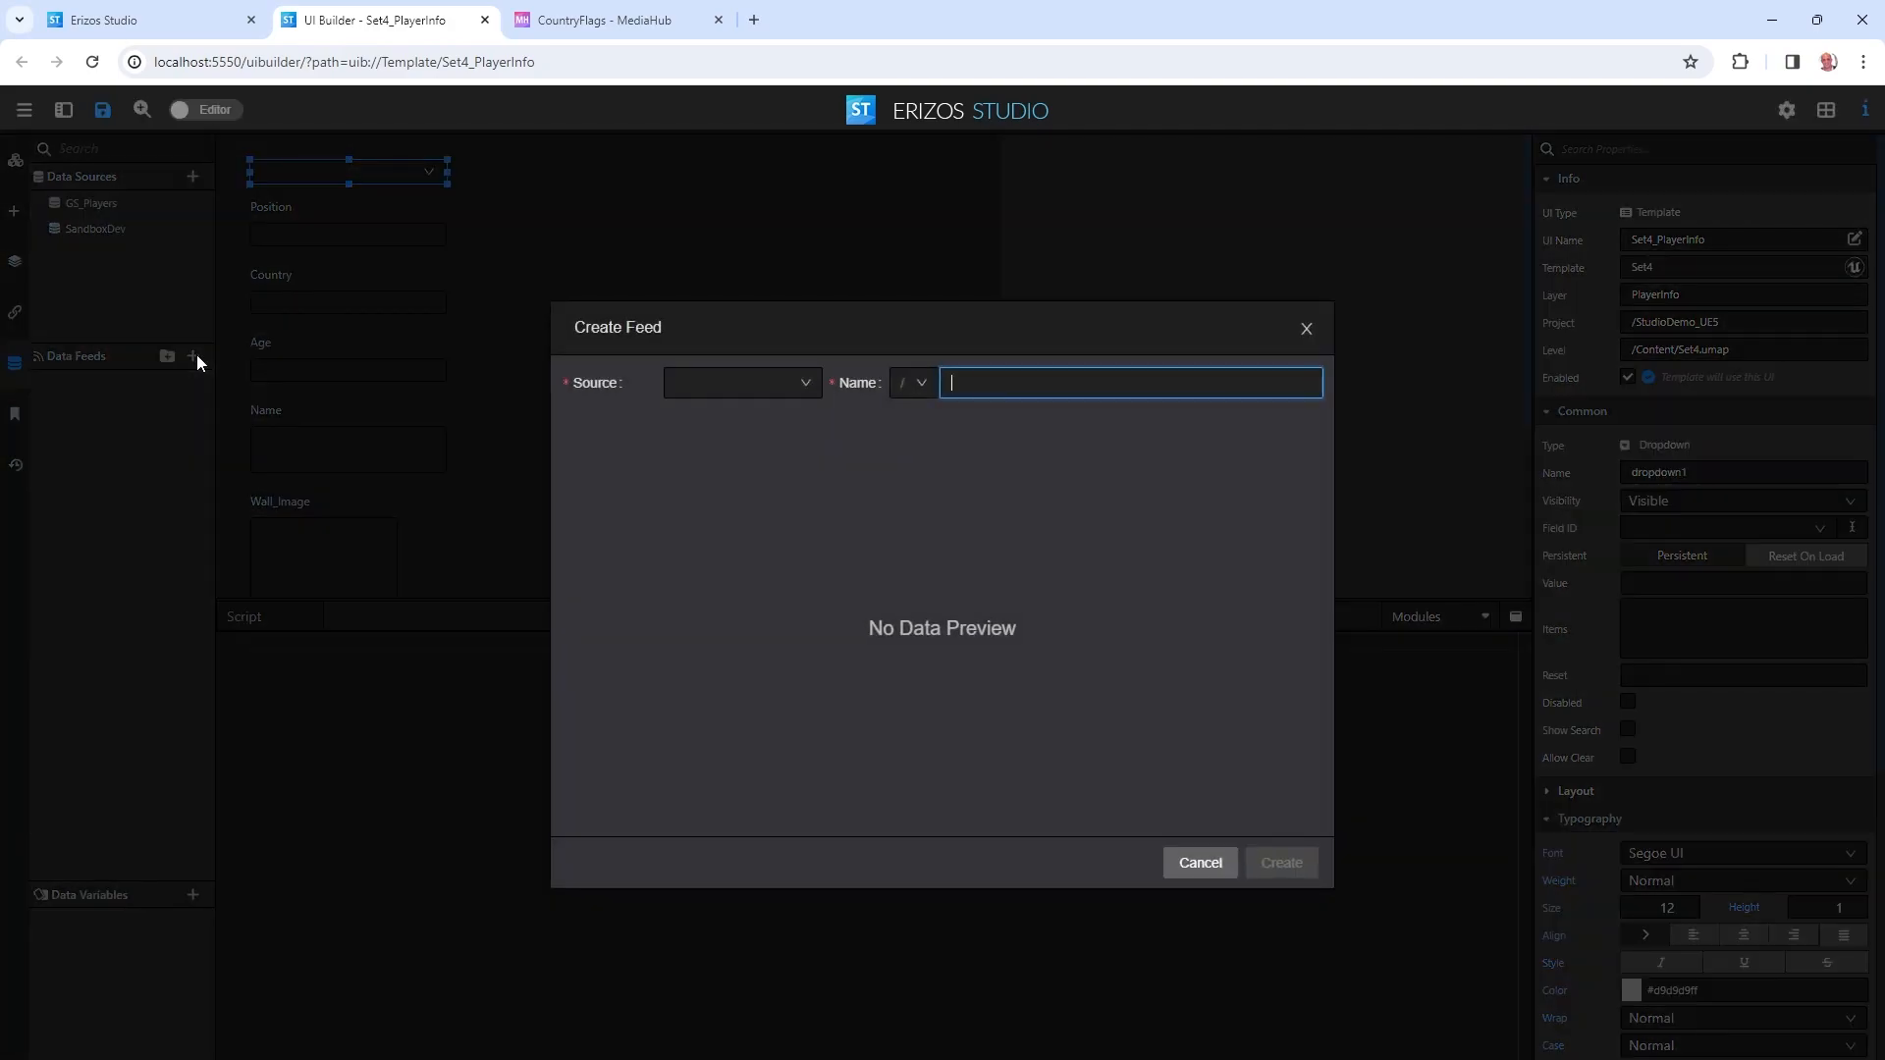
{"action": "left_click", "coordinate": [736, 390]}
{"action": "left_click", "coordinate": [709, 424]}
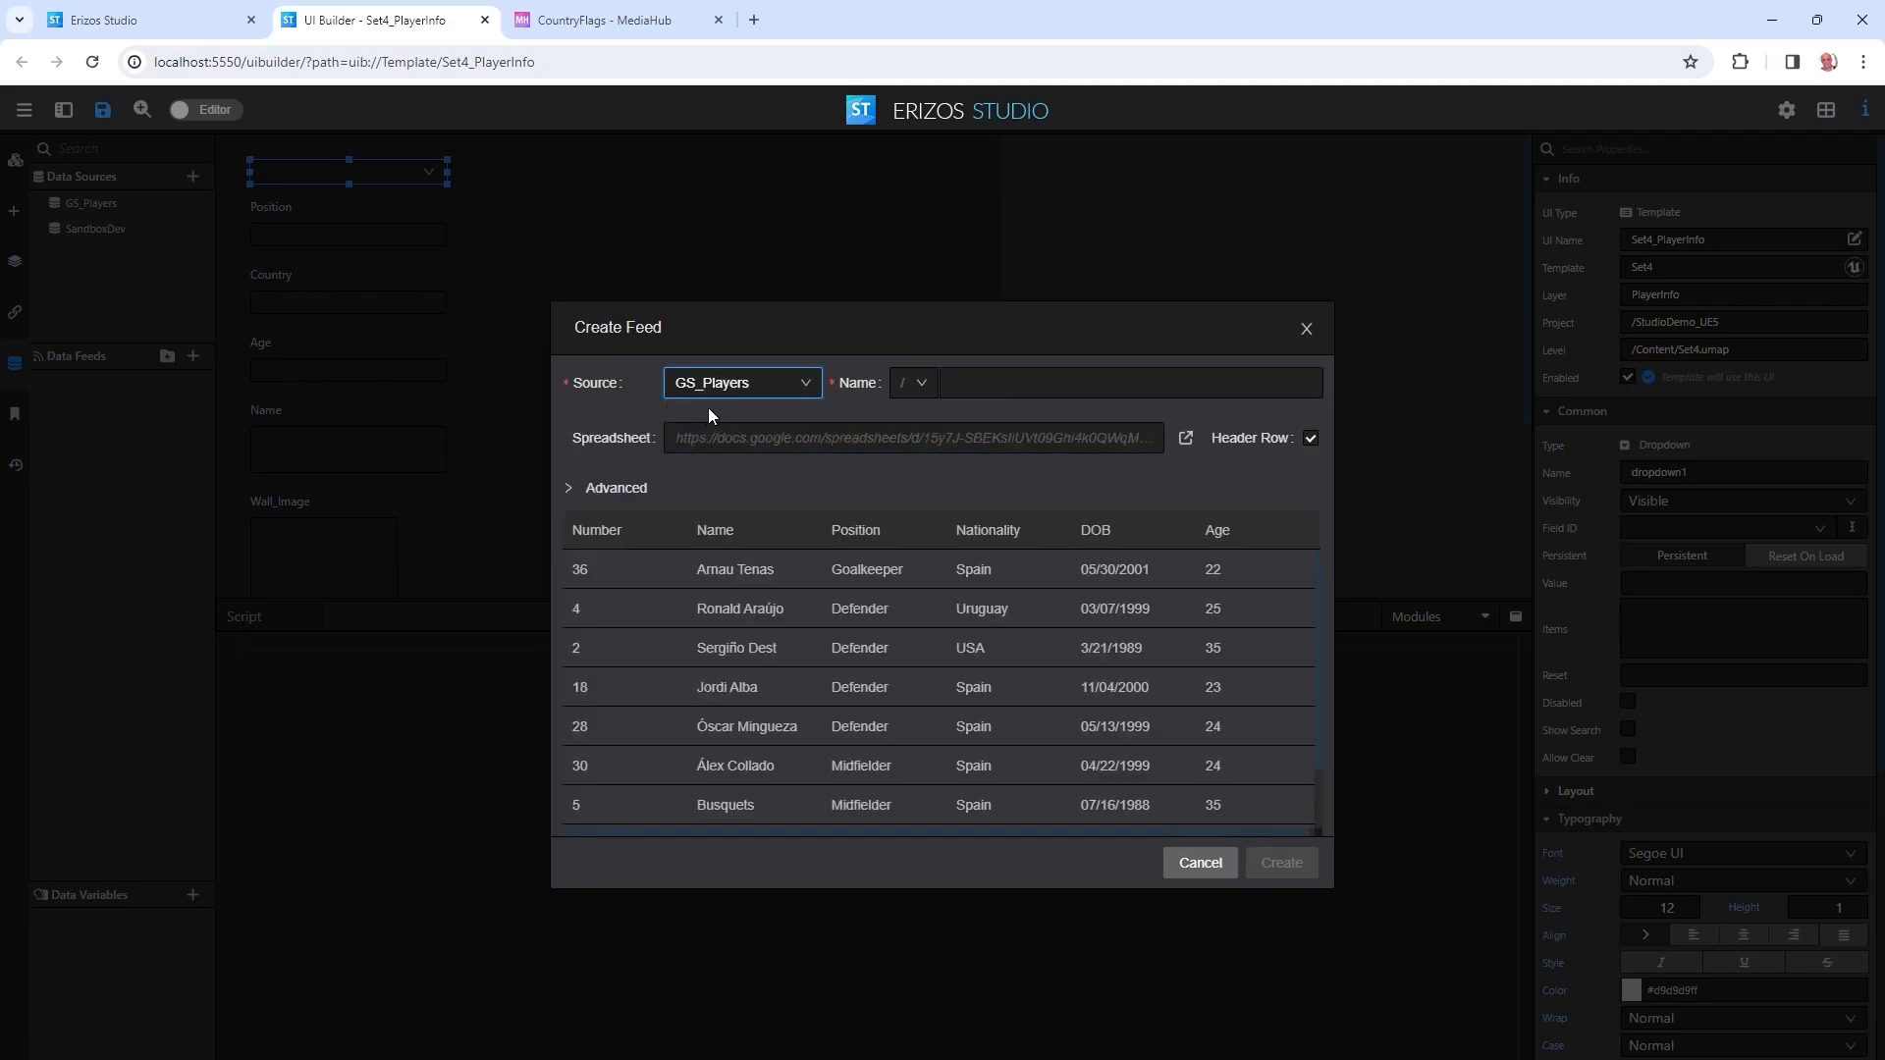
{"action": "left_click", "coordinate": [1005, 394]}
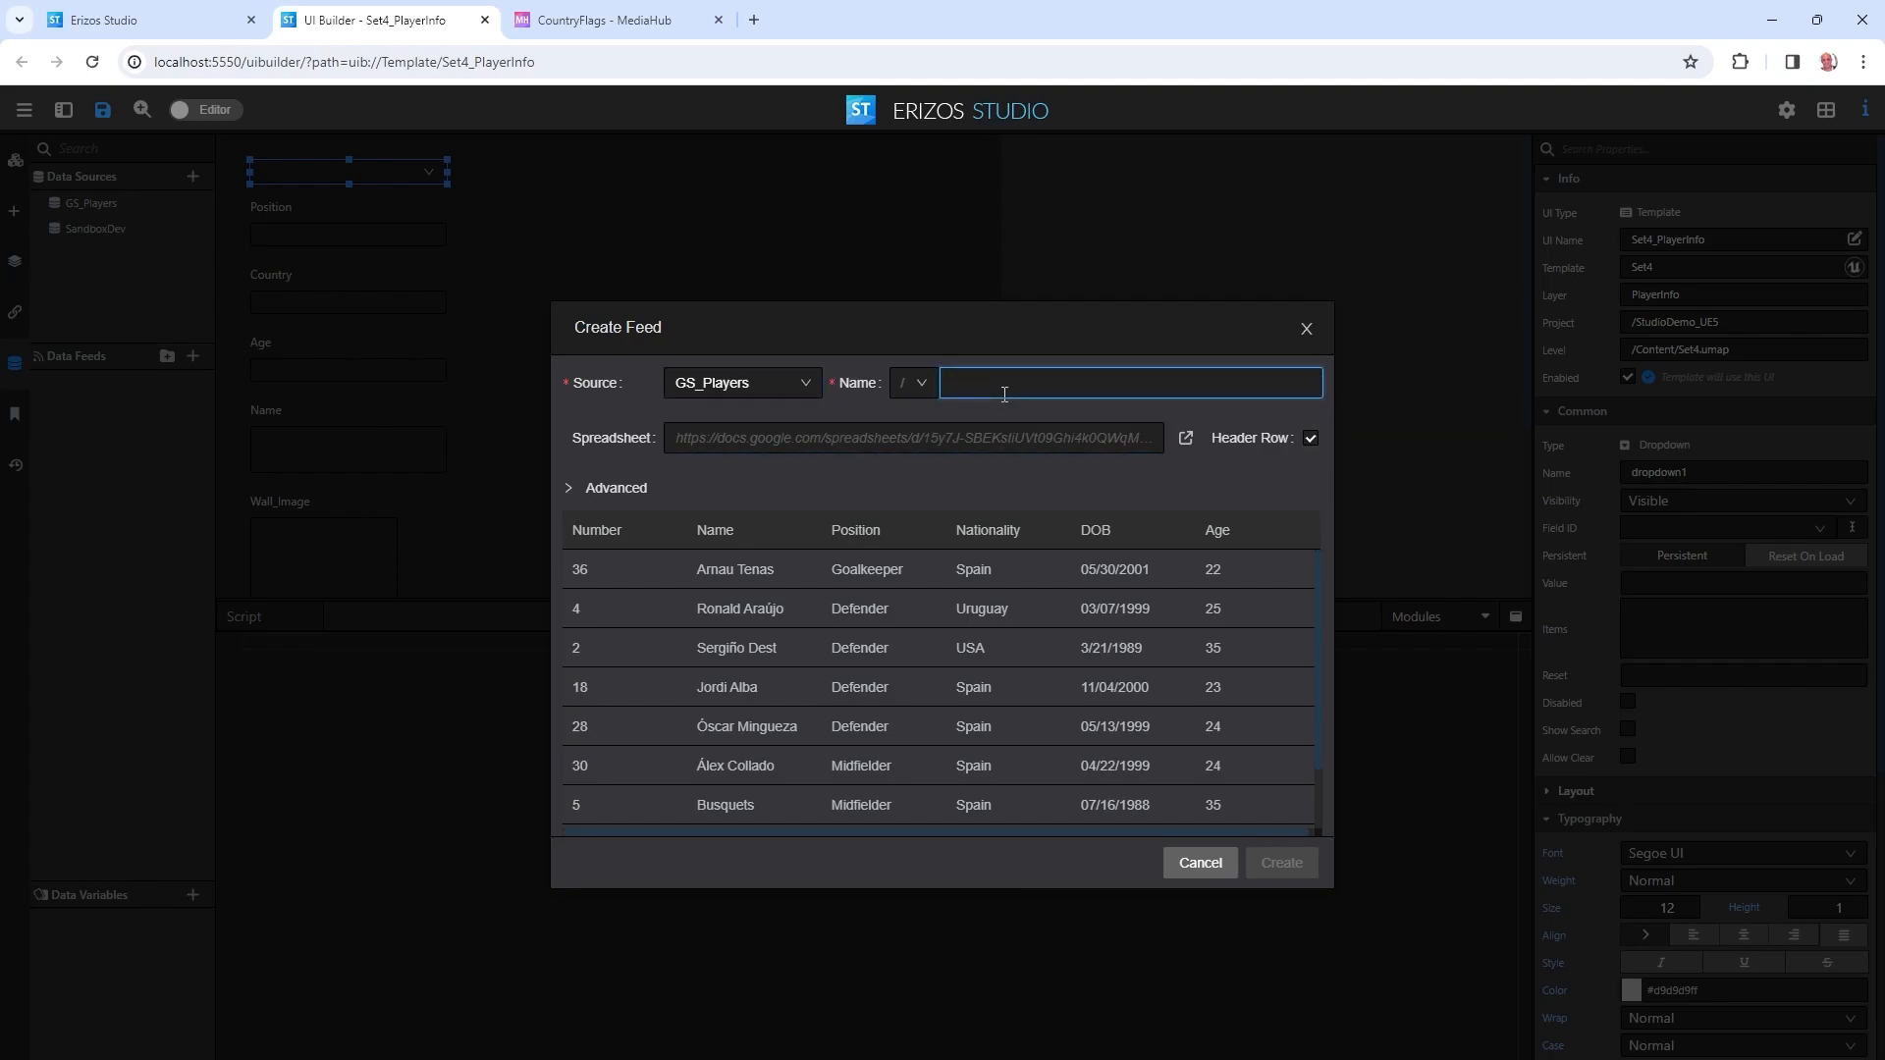
{"action": "type", "text": "Players"}
Leave the Advanced Range empty so all columns load, and create the Players feed.
{"action": "left_click", "coordinate": [629, 491]}
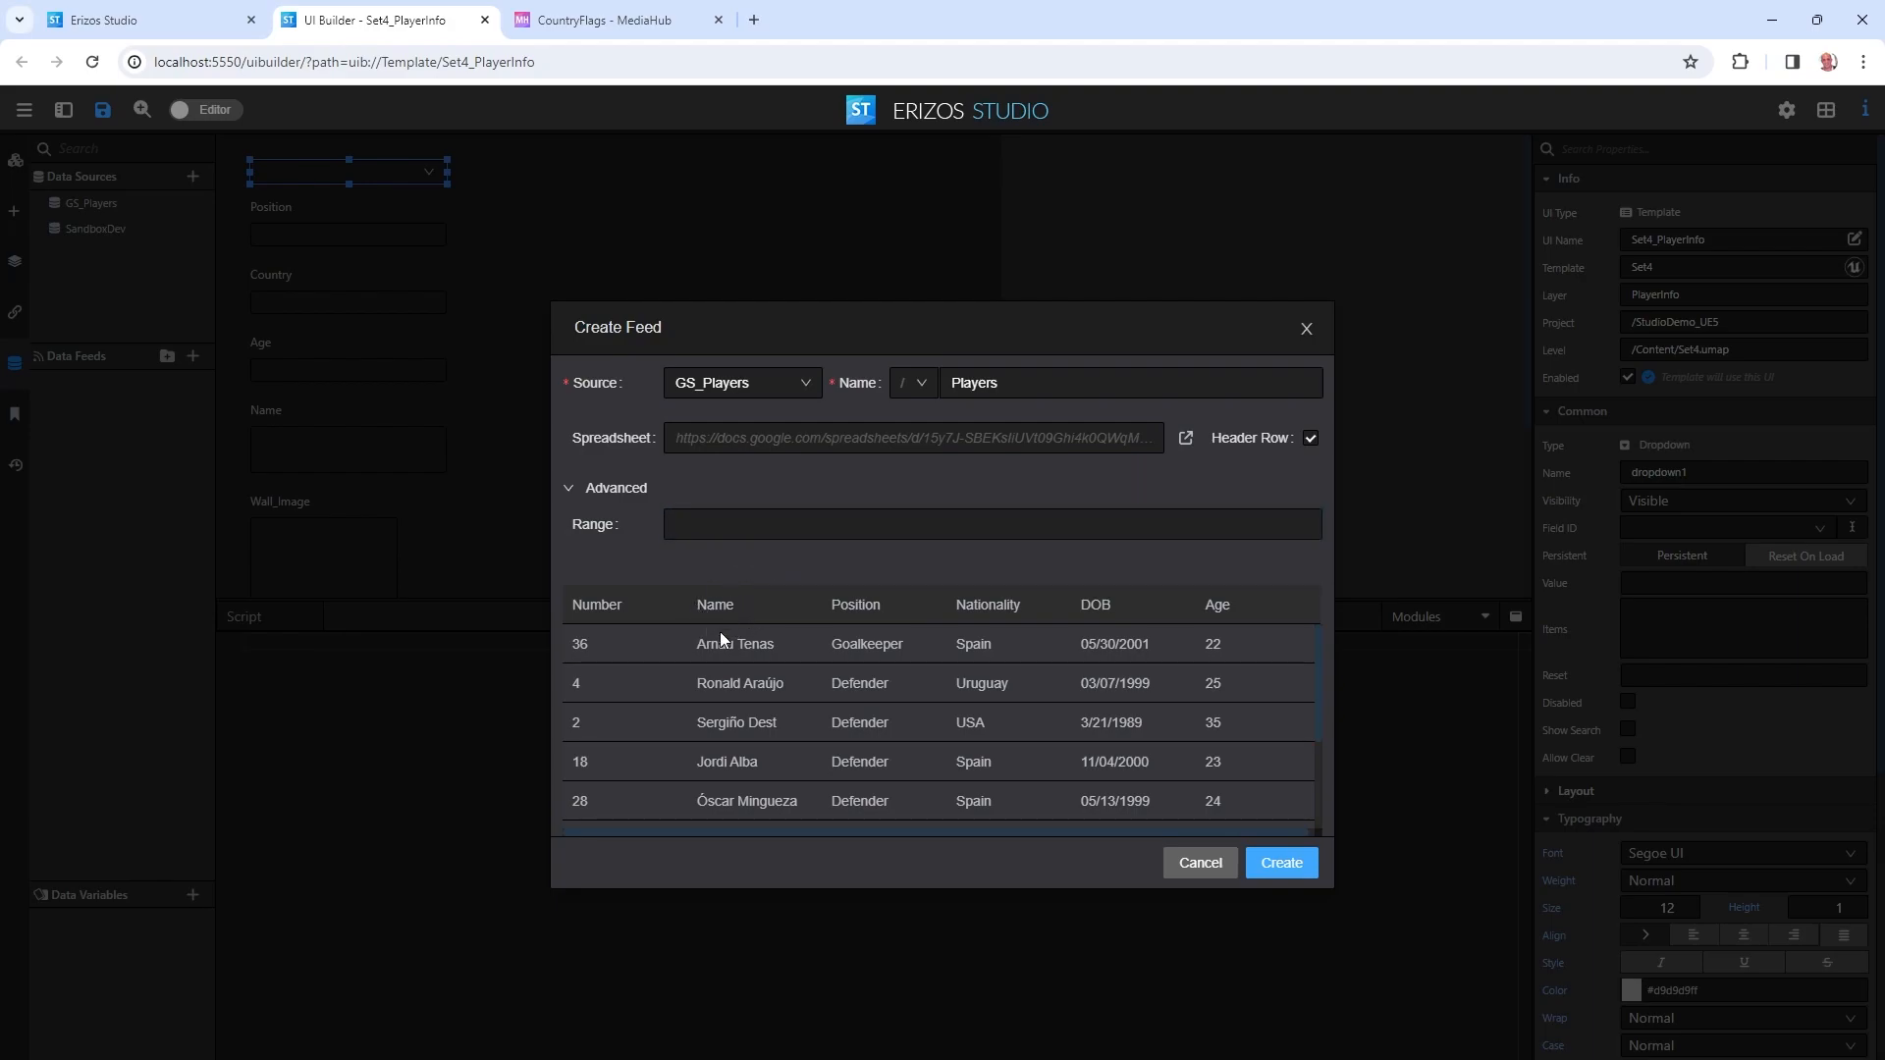
{"action": "left_click", "coordinate": [684, 525]}
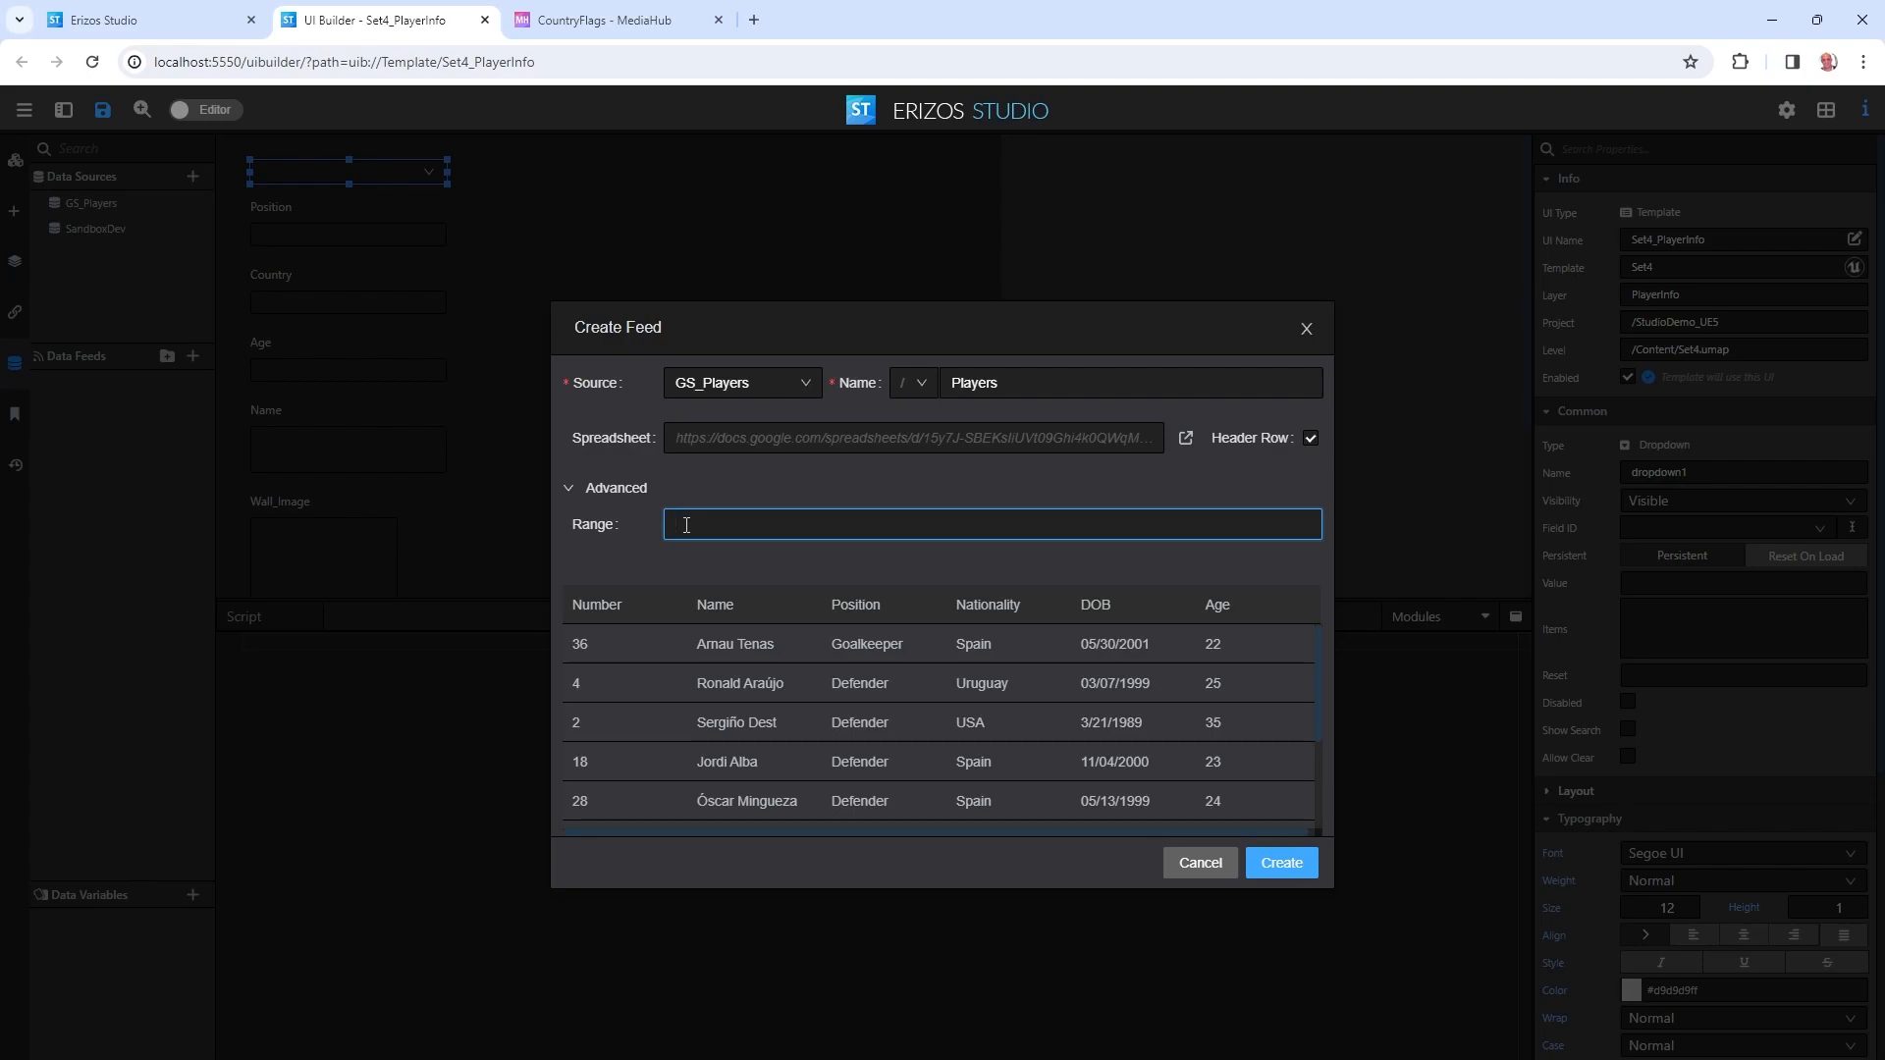
{"action": "type", "text": "B:C"}
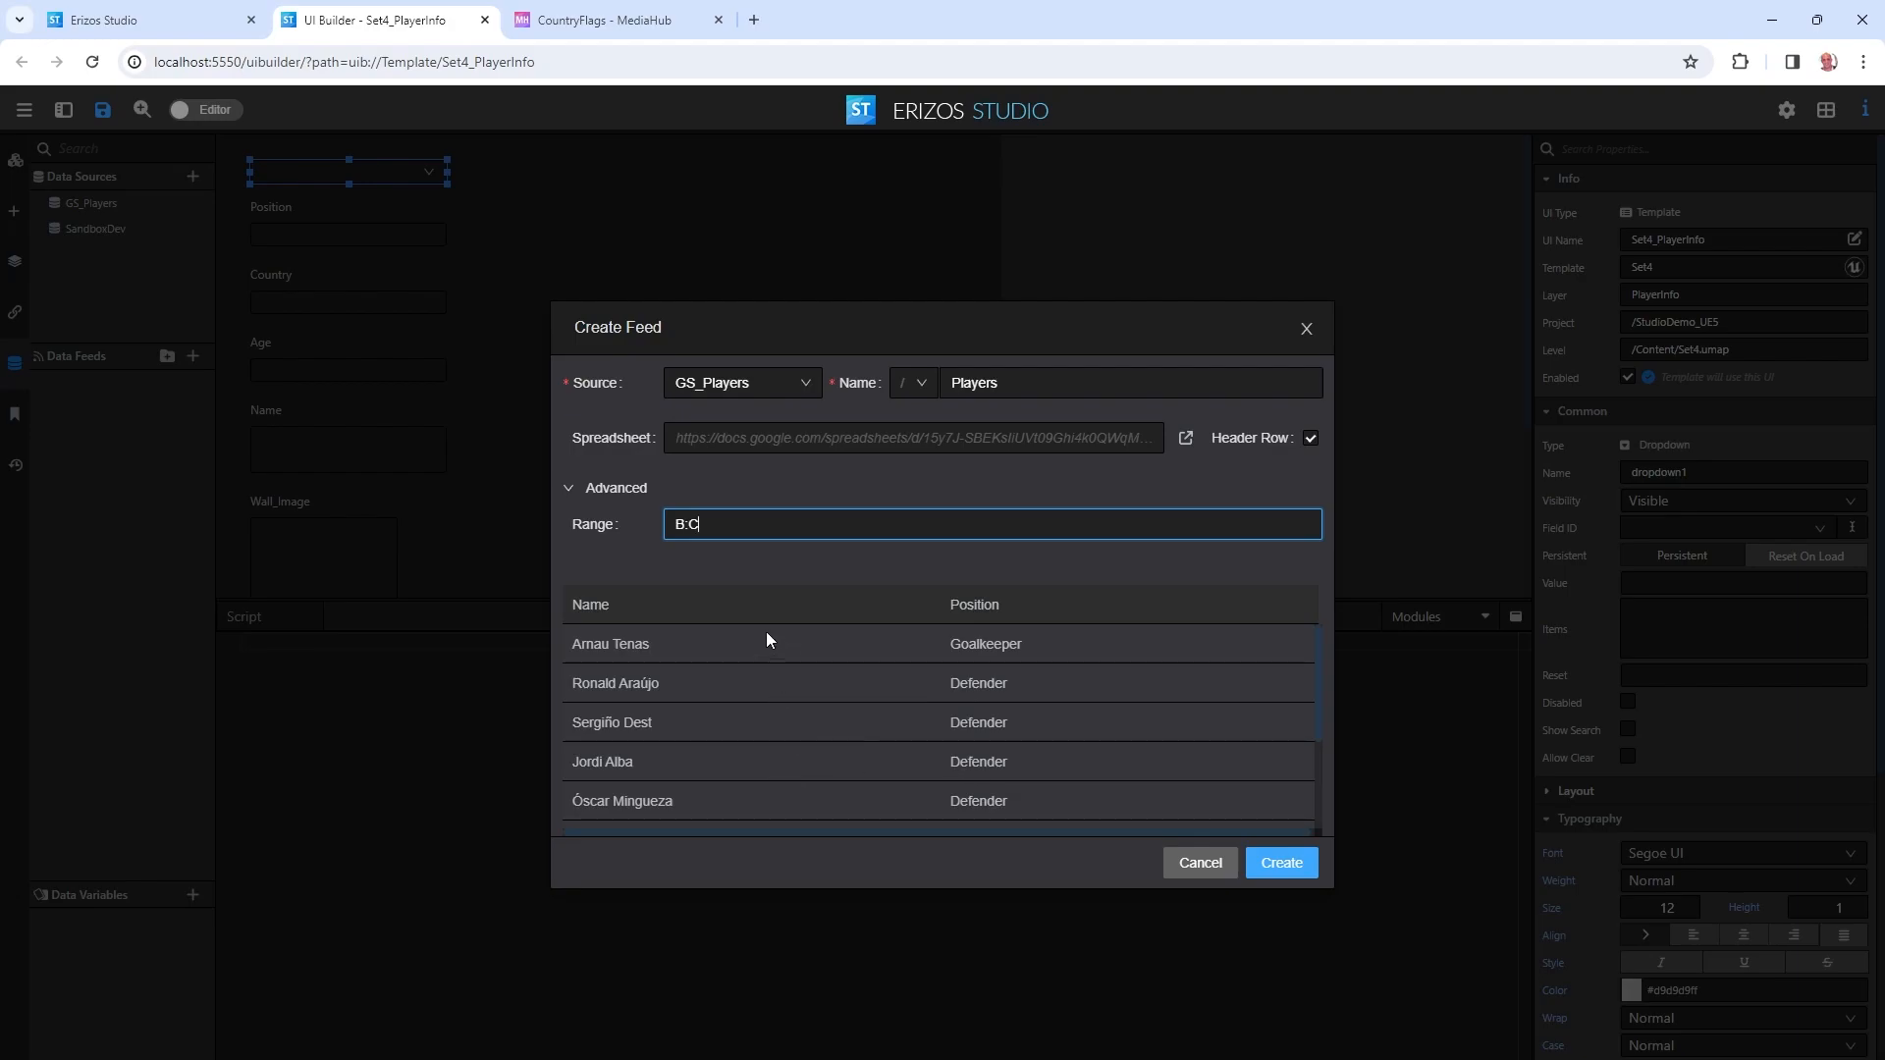
{"action": "triple_click", "coordinate": [708, 525]}
{"action": "key", "text": "BackSpace"}
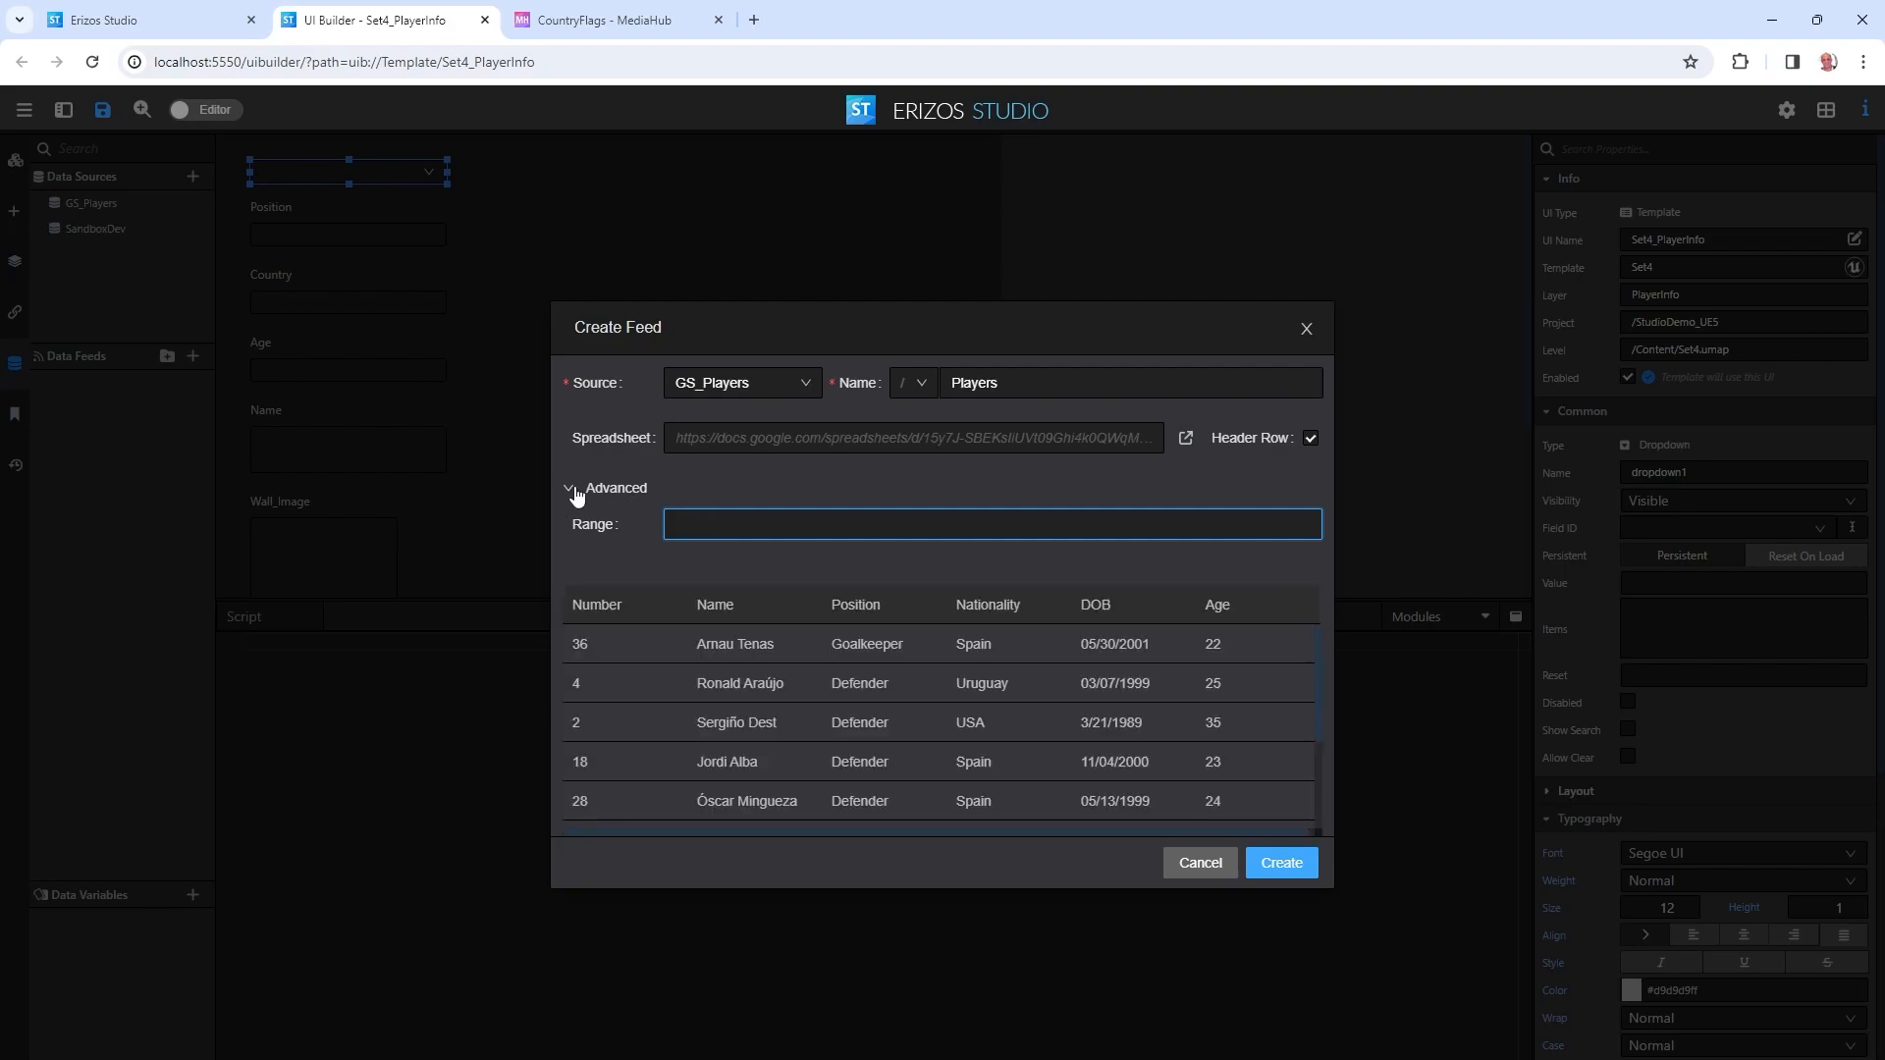
{"action": "left_click", "coordinate": [564, 488]}
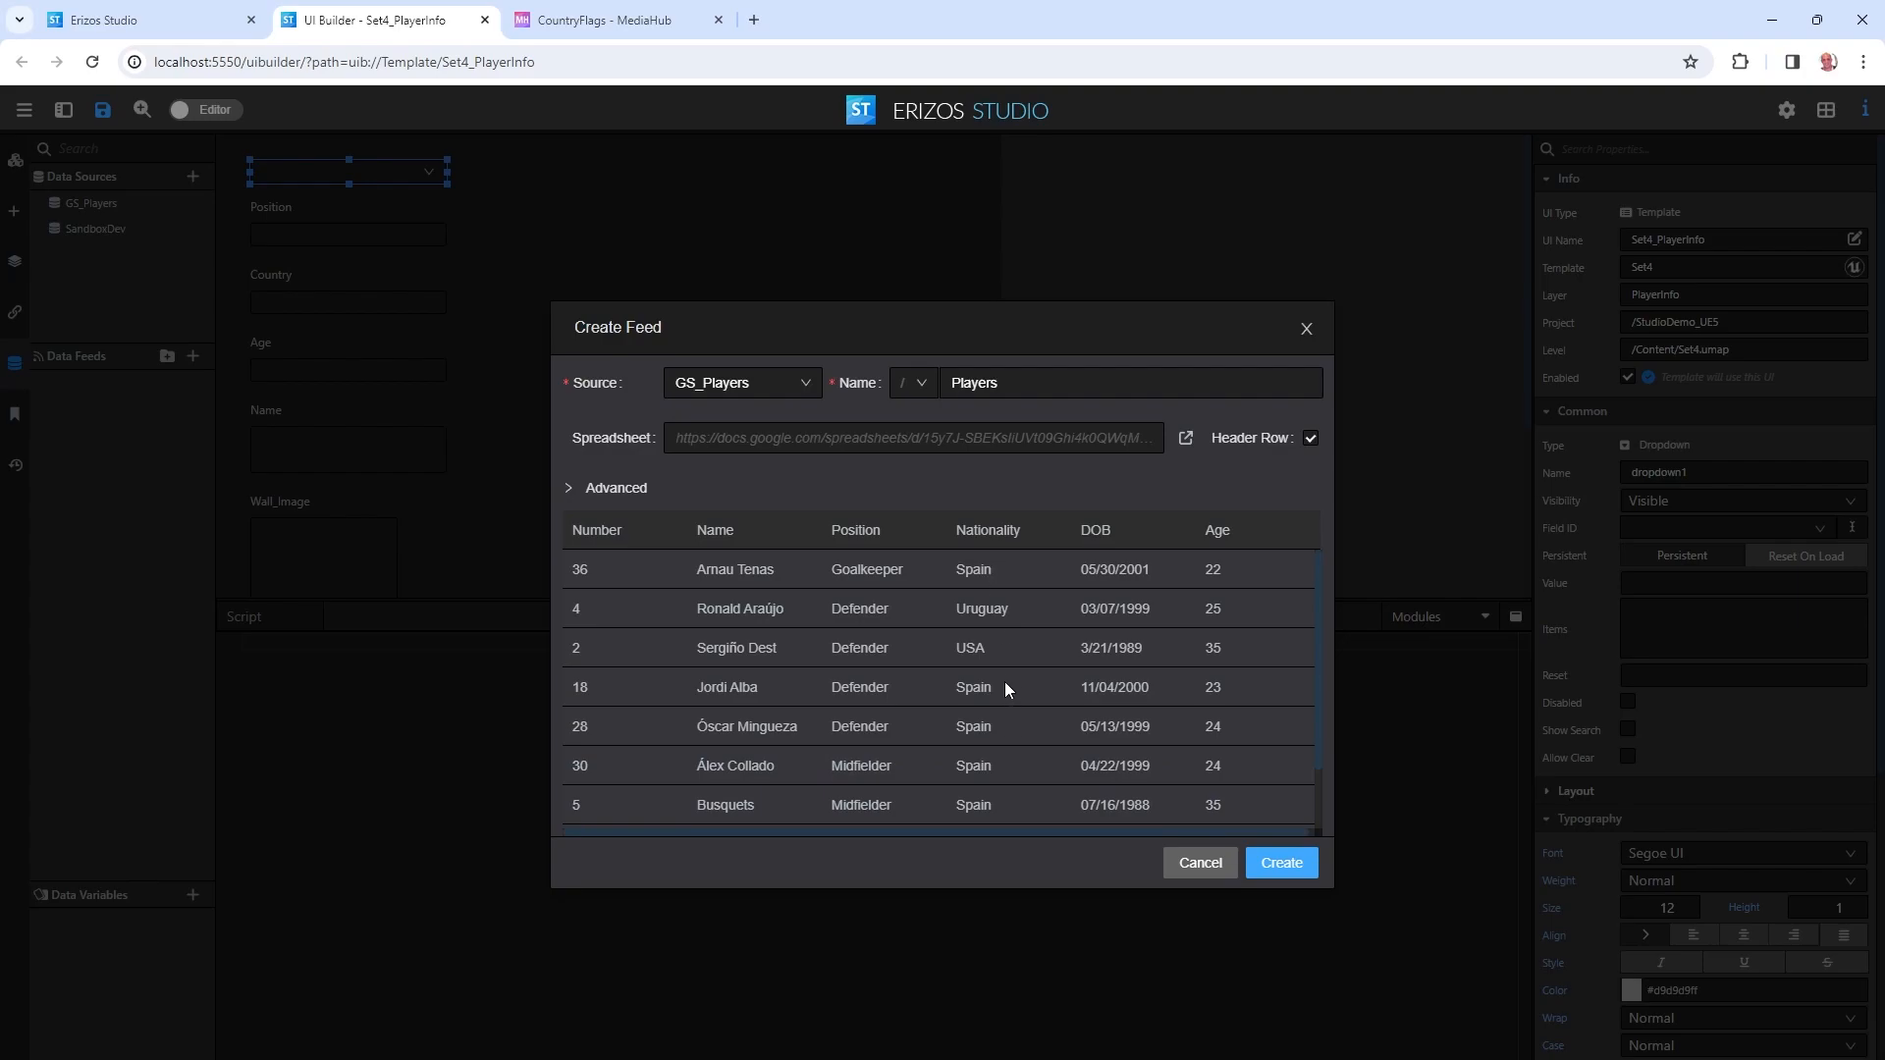
{"action": "left_click", "coordinate": [1283, 863]}
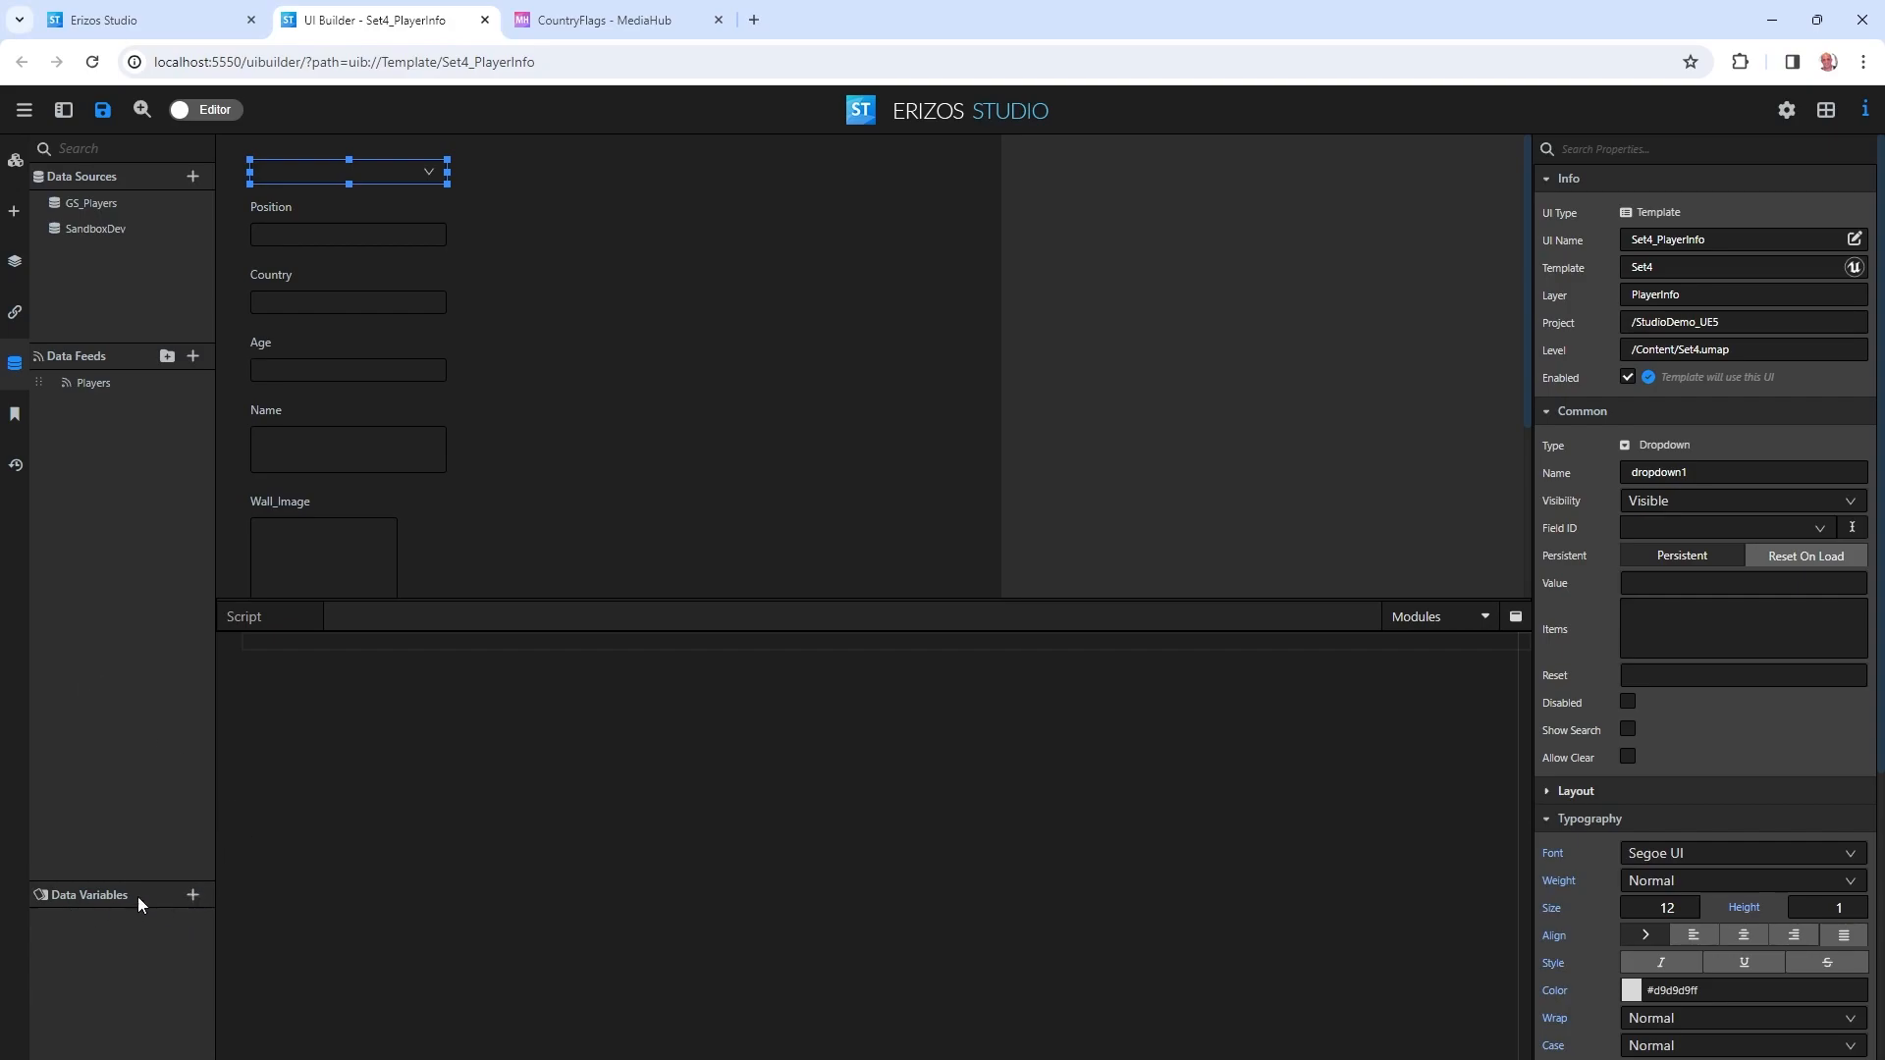
Create a variable from the Players feed and rename it Player.
{"action": "left_click", "coordinate": [193, 895]}
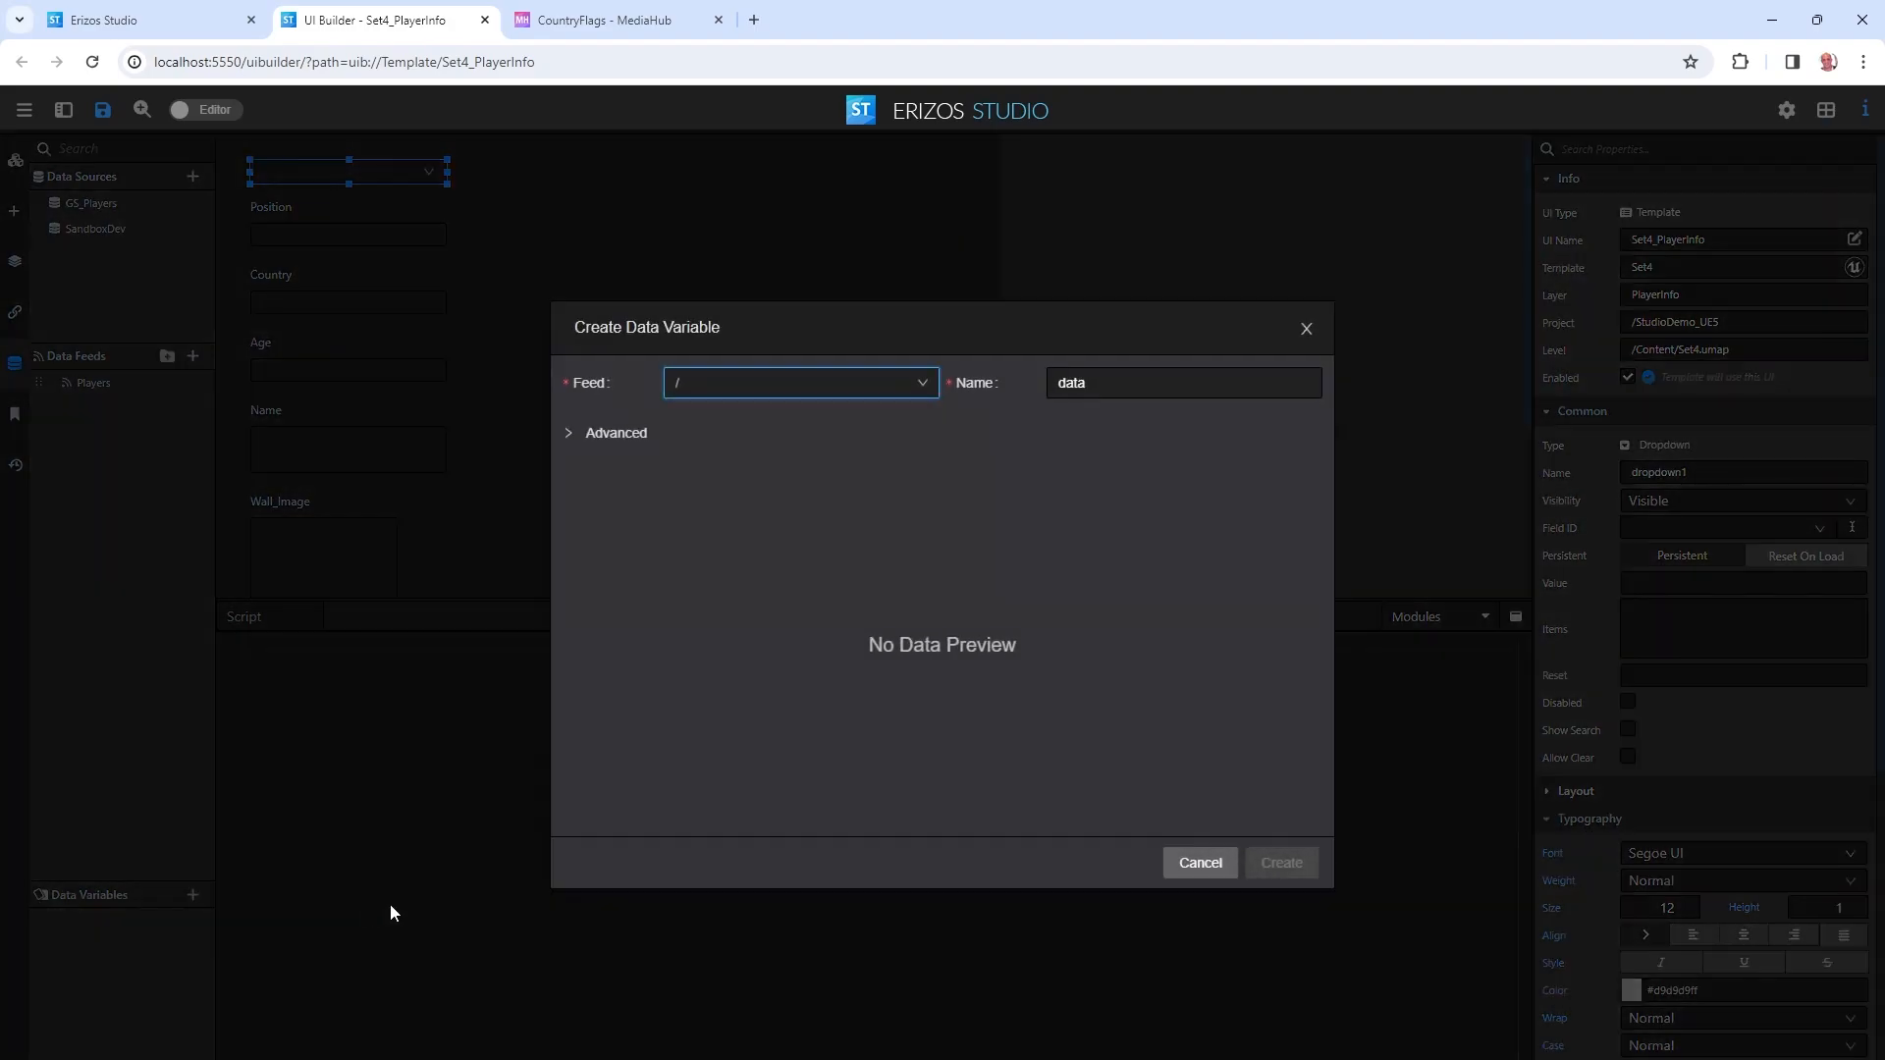
{"action": "left_click", "coordinate": [737, 388]}
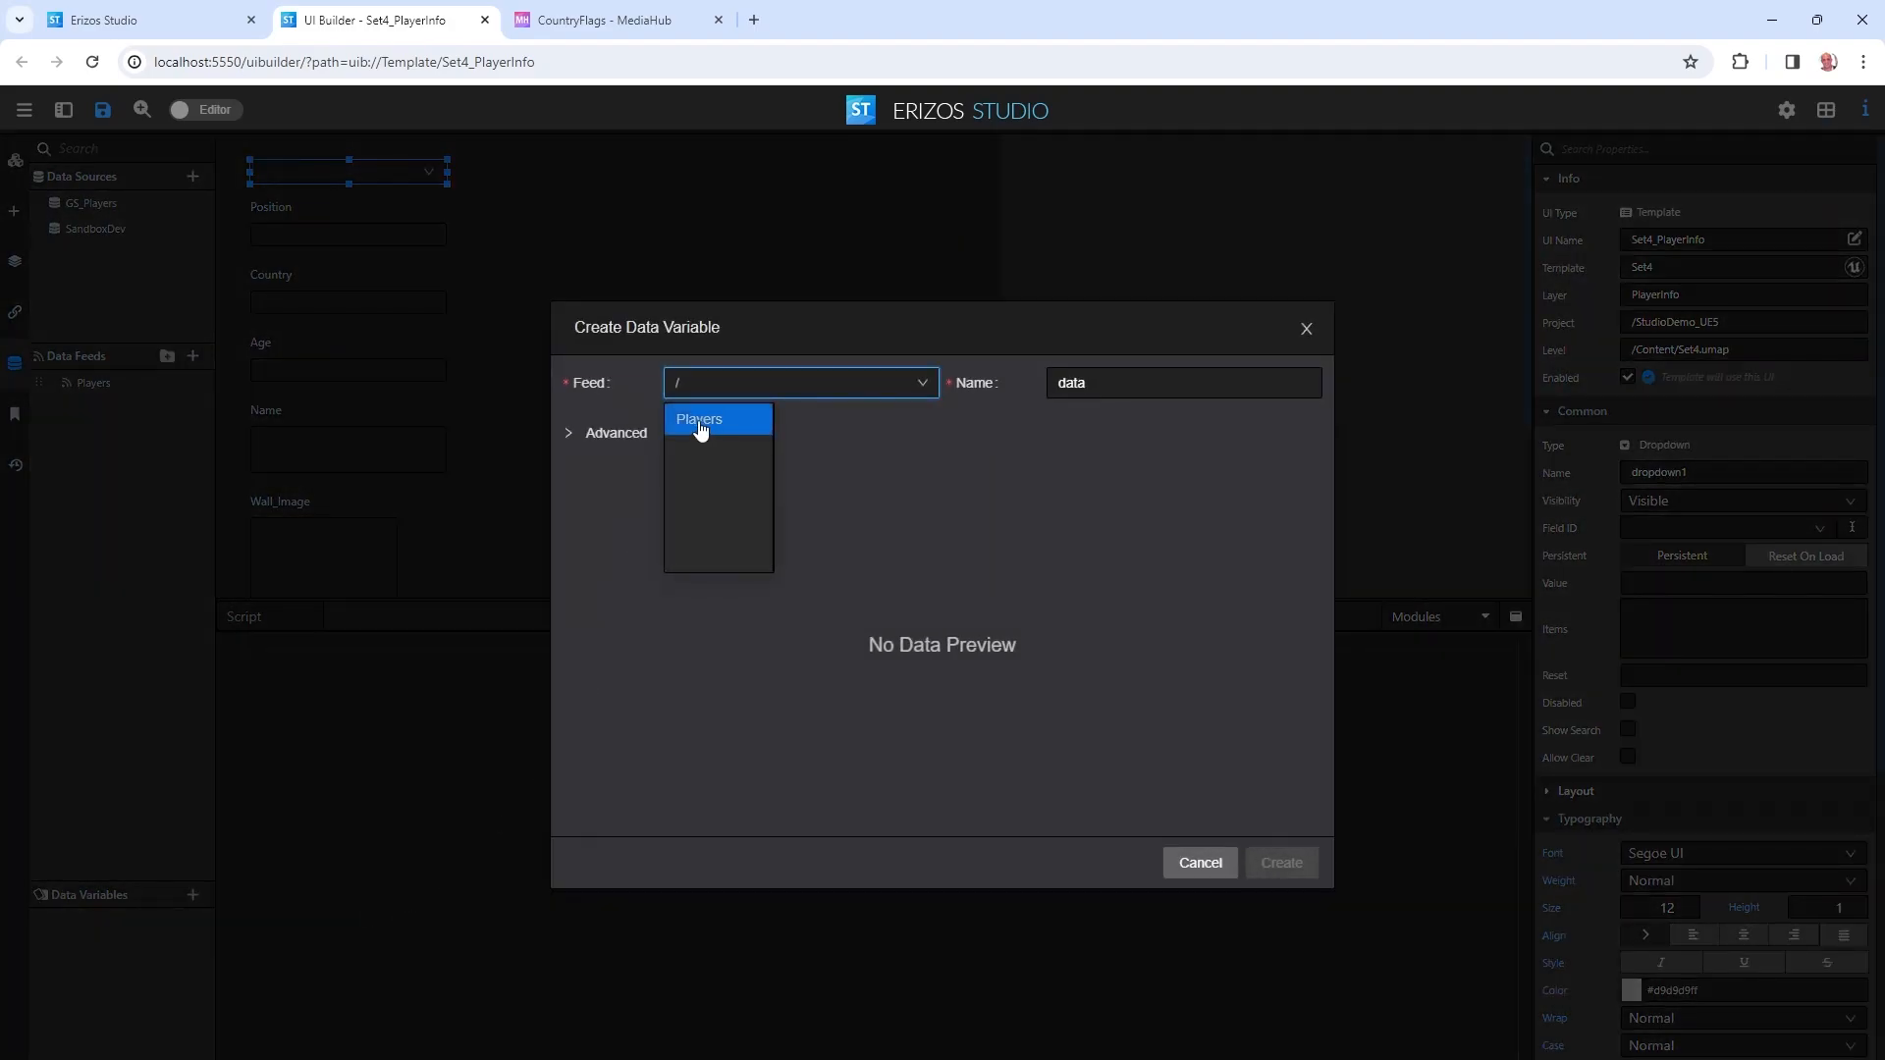
{"action": "left_click", "coordinate": [568, 508]}
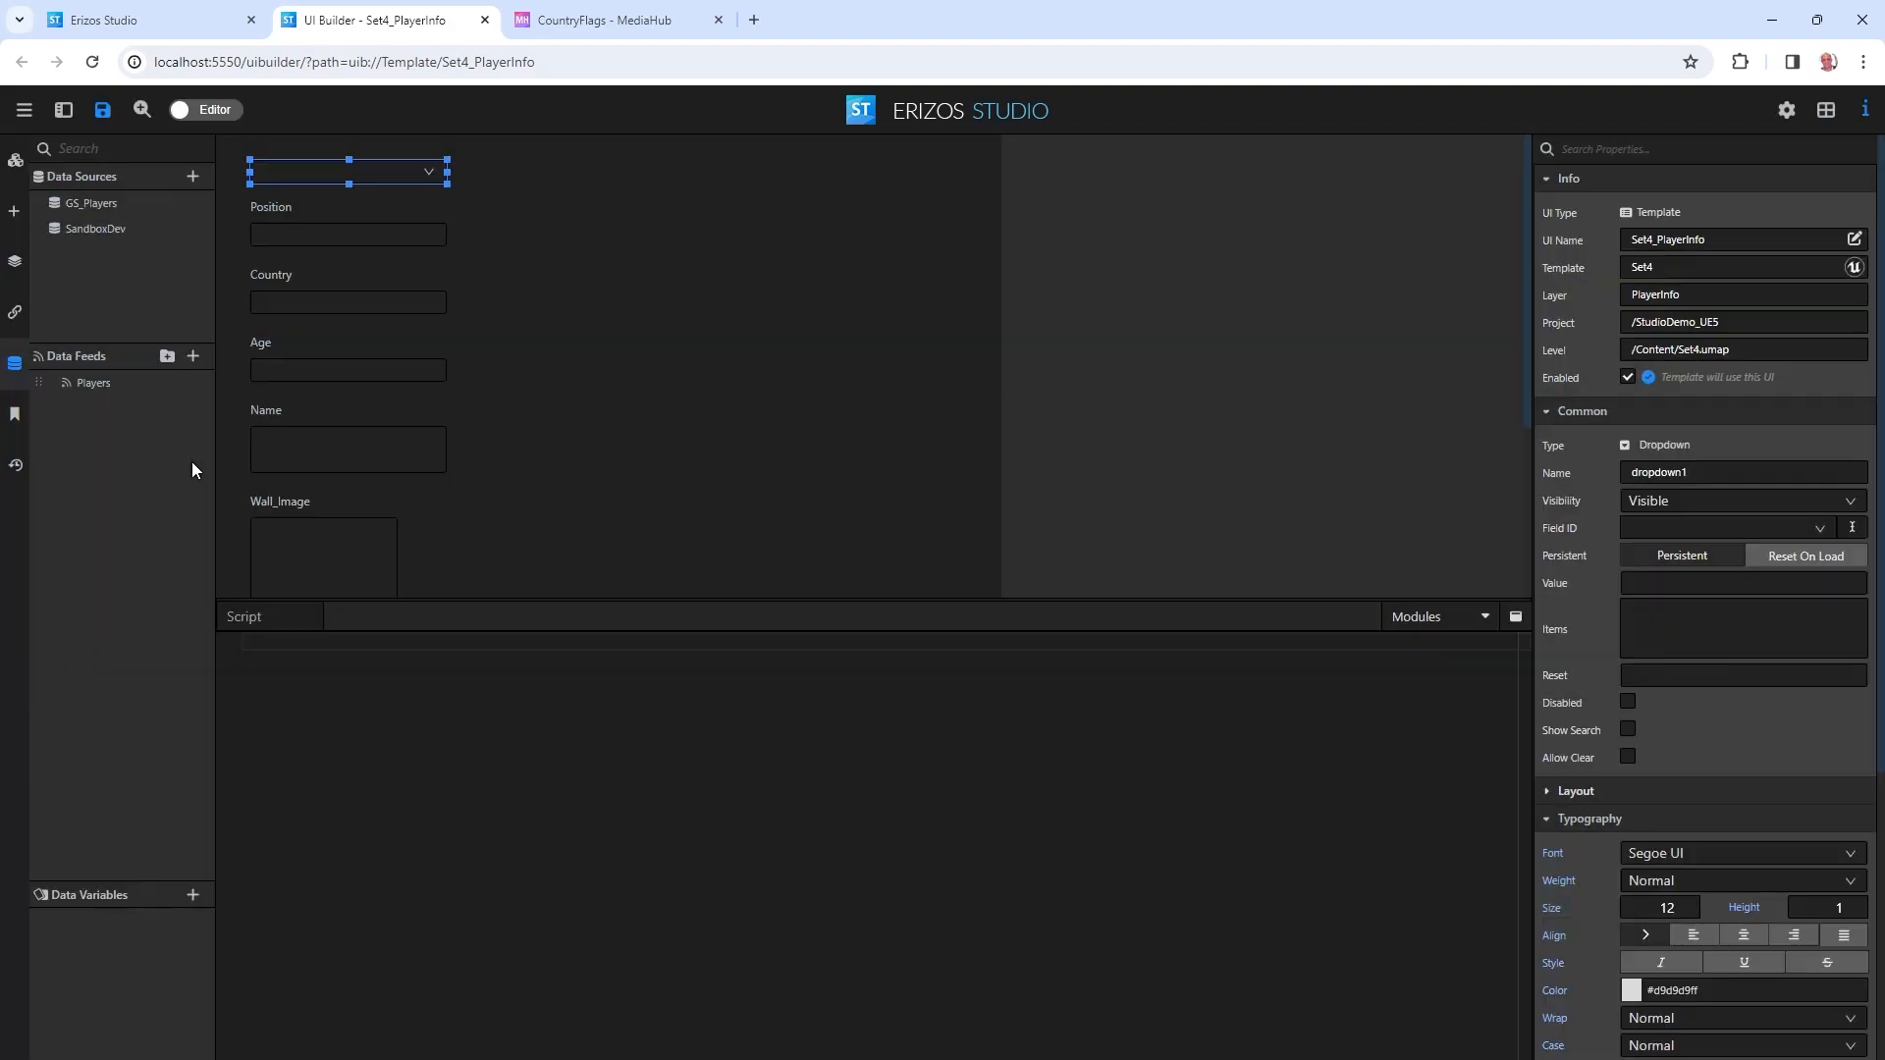
{"action": "right_click", "coordinate": [99, 383]}
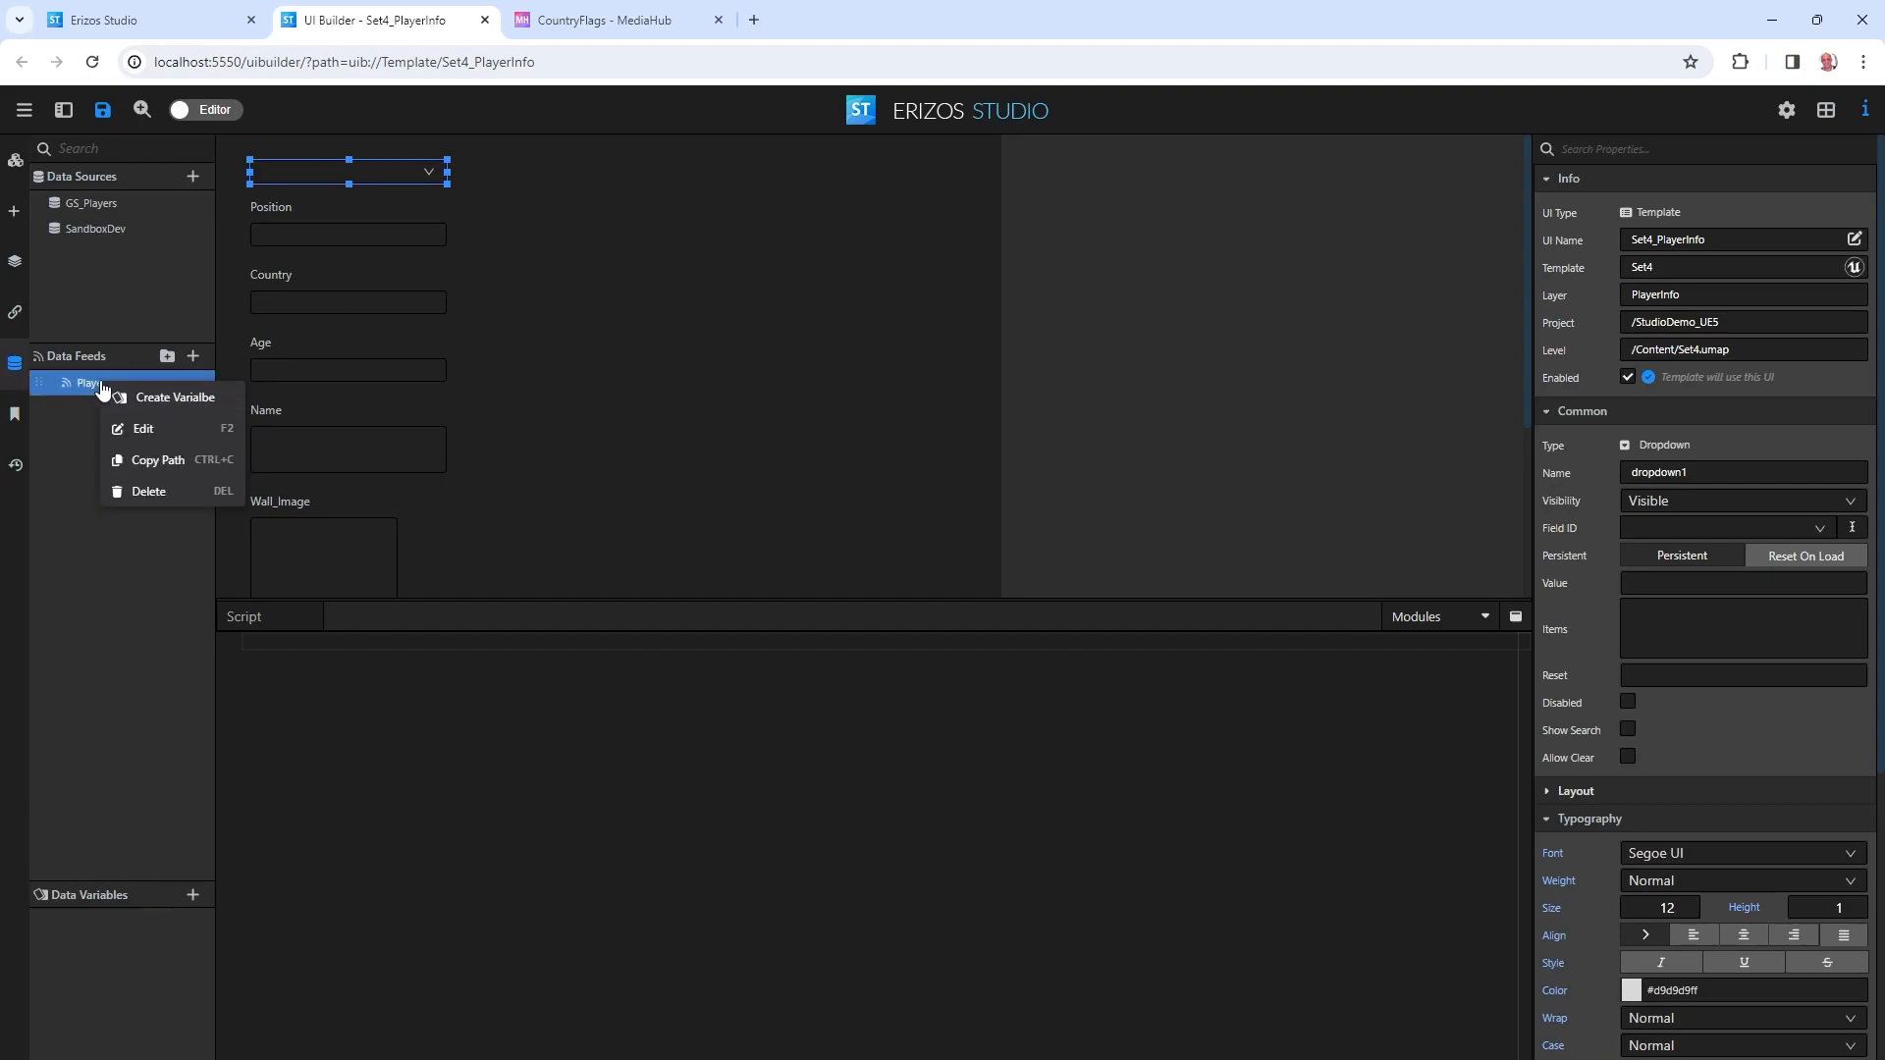
{"action": "left_click", "coordinate": [177, 398]}
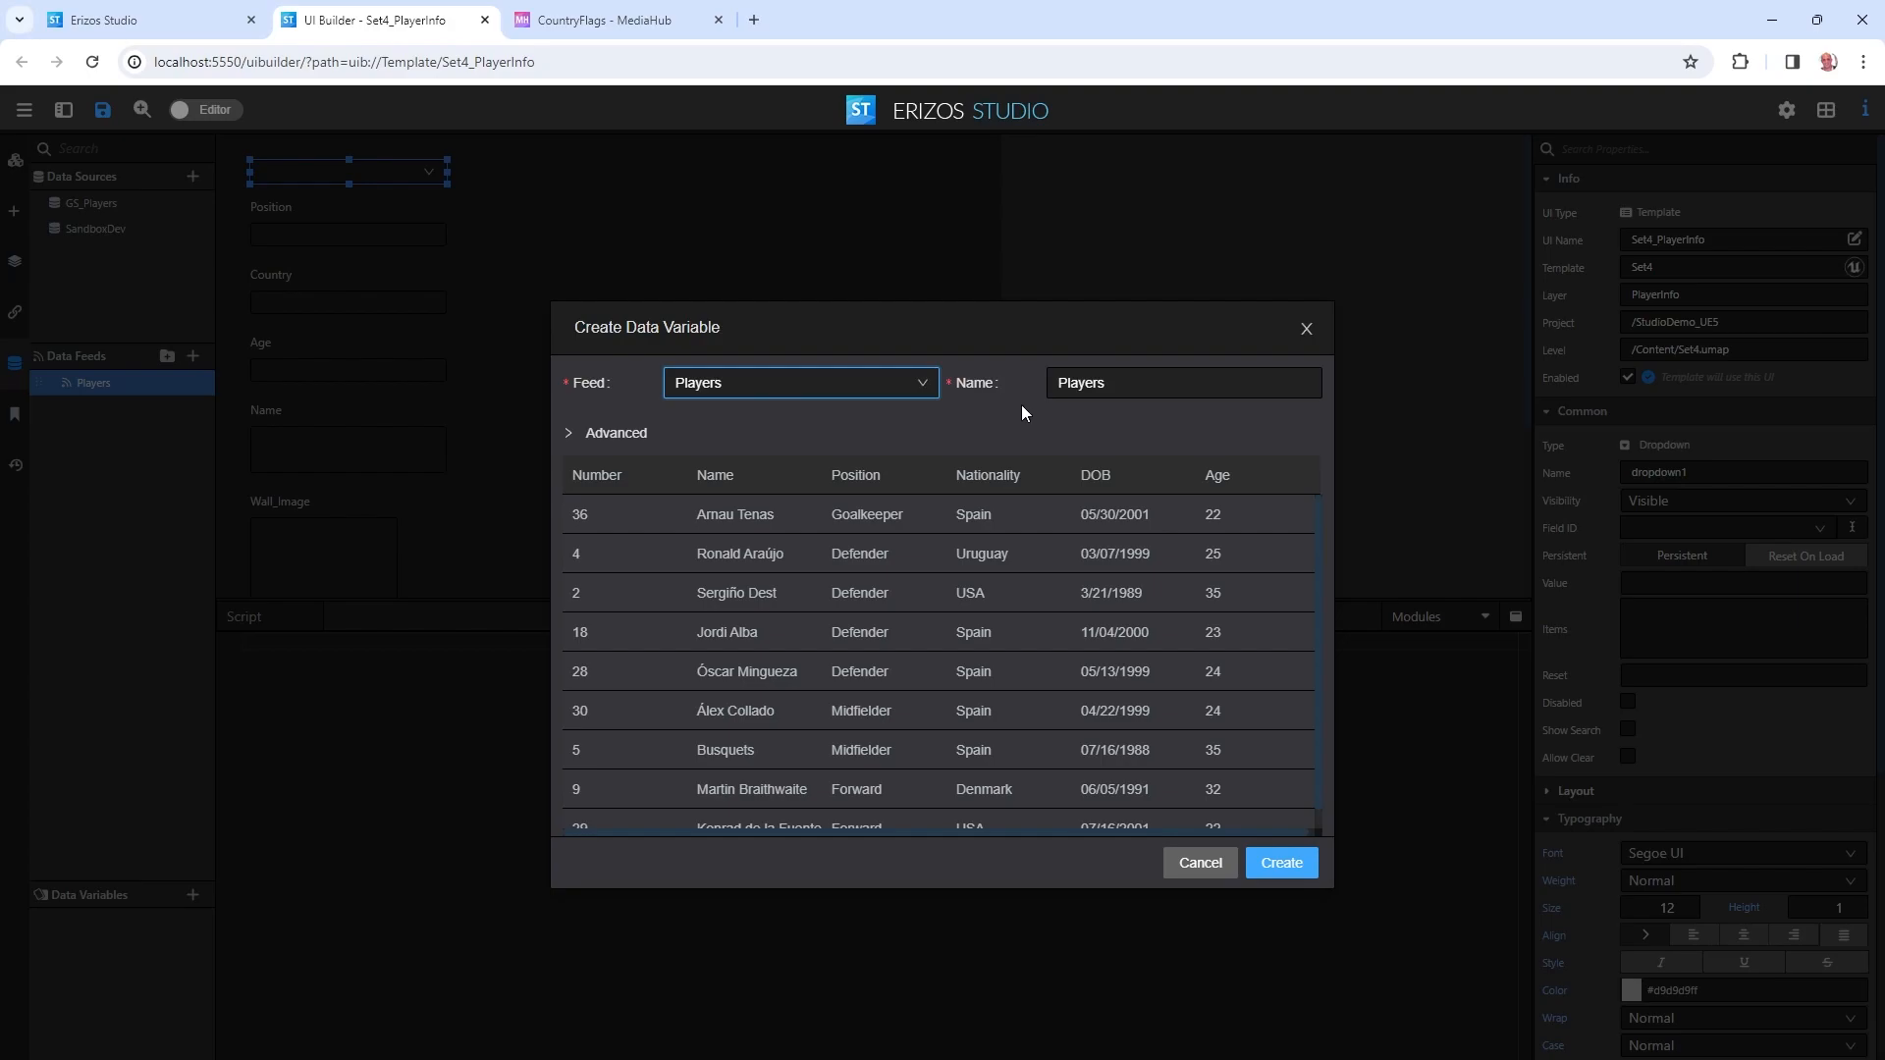
{"action": "double_click", "coordinate": [1161, 382]}
{"action": "key", "text": "End"}
{"action": "key", "text": "BackSpace"}
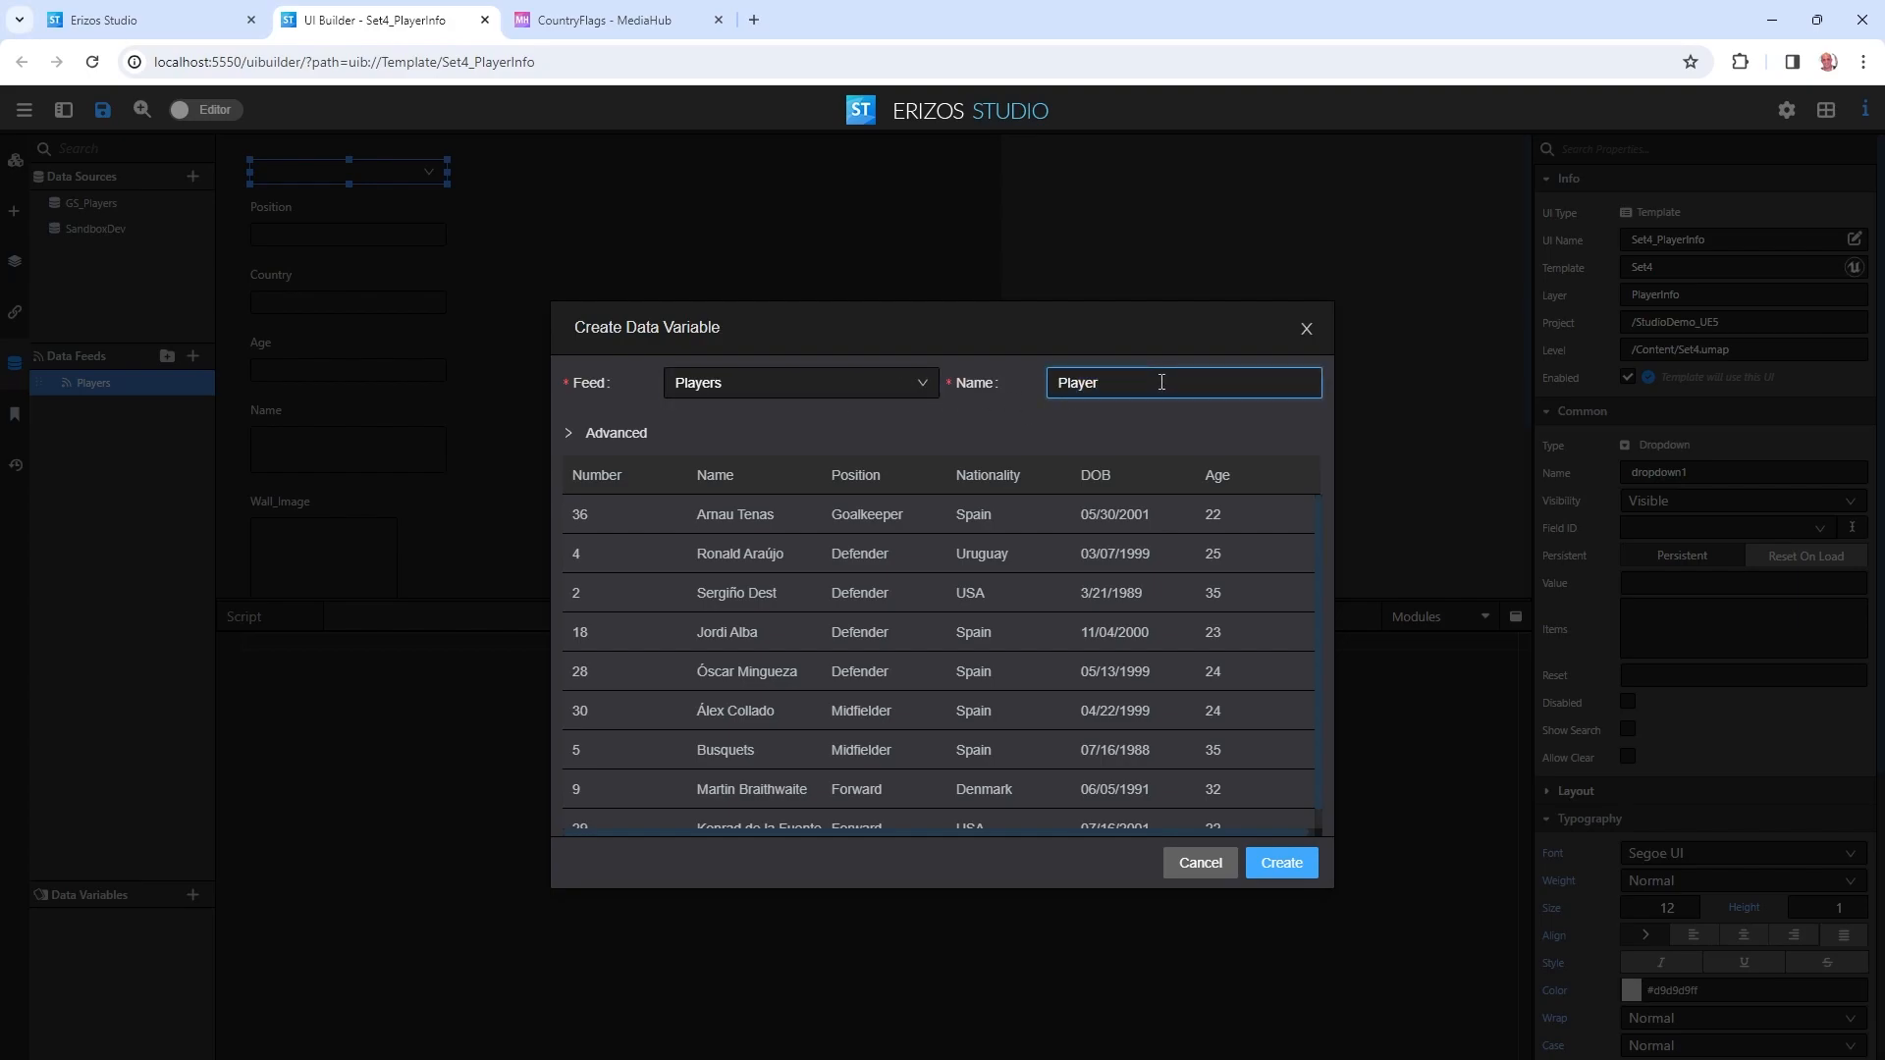
Index the Player variable by Number, keep it loading once, and create it.
{"action": "left_click", "coordinate": [573, 435]}
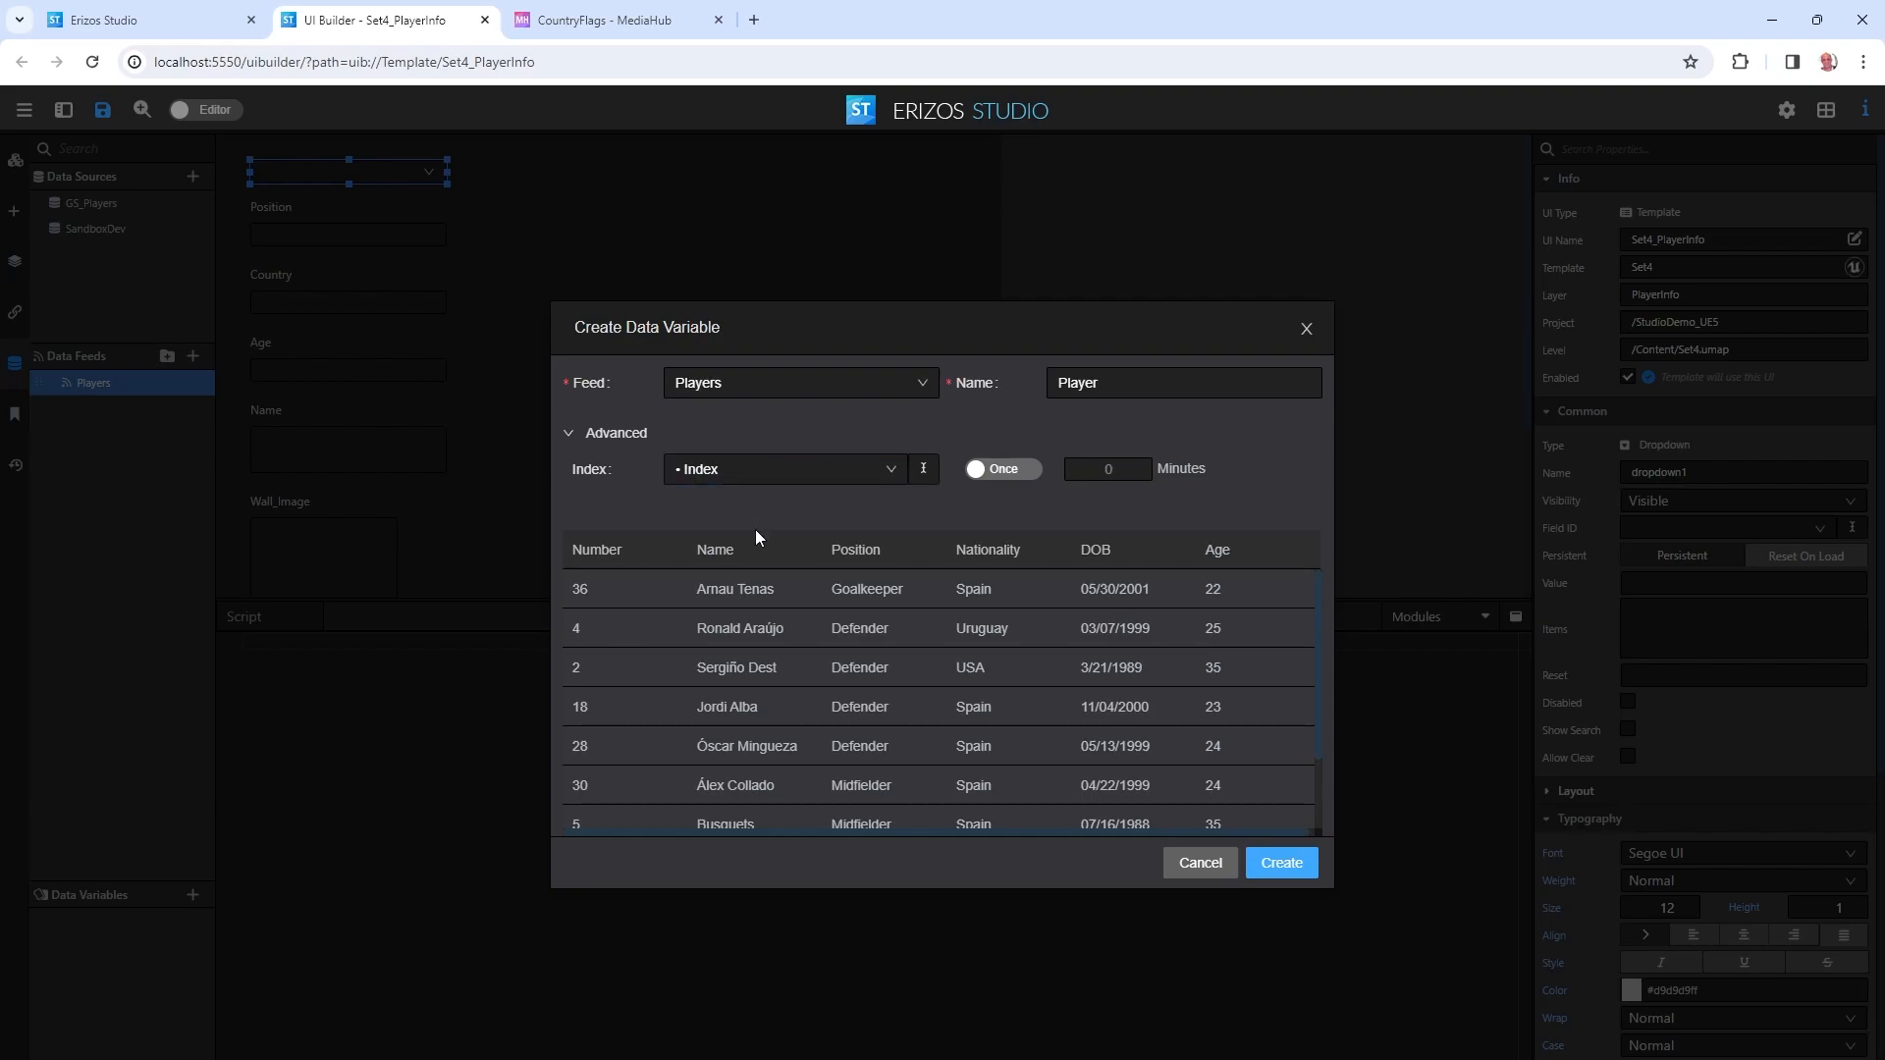
{"action": "left_click", "coordinate": [708, 474]}
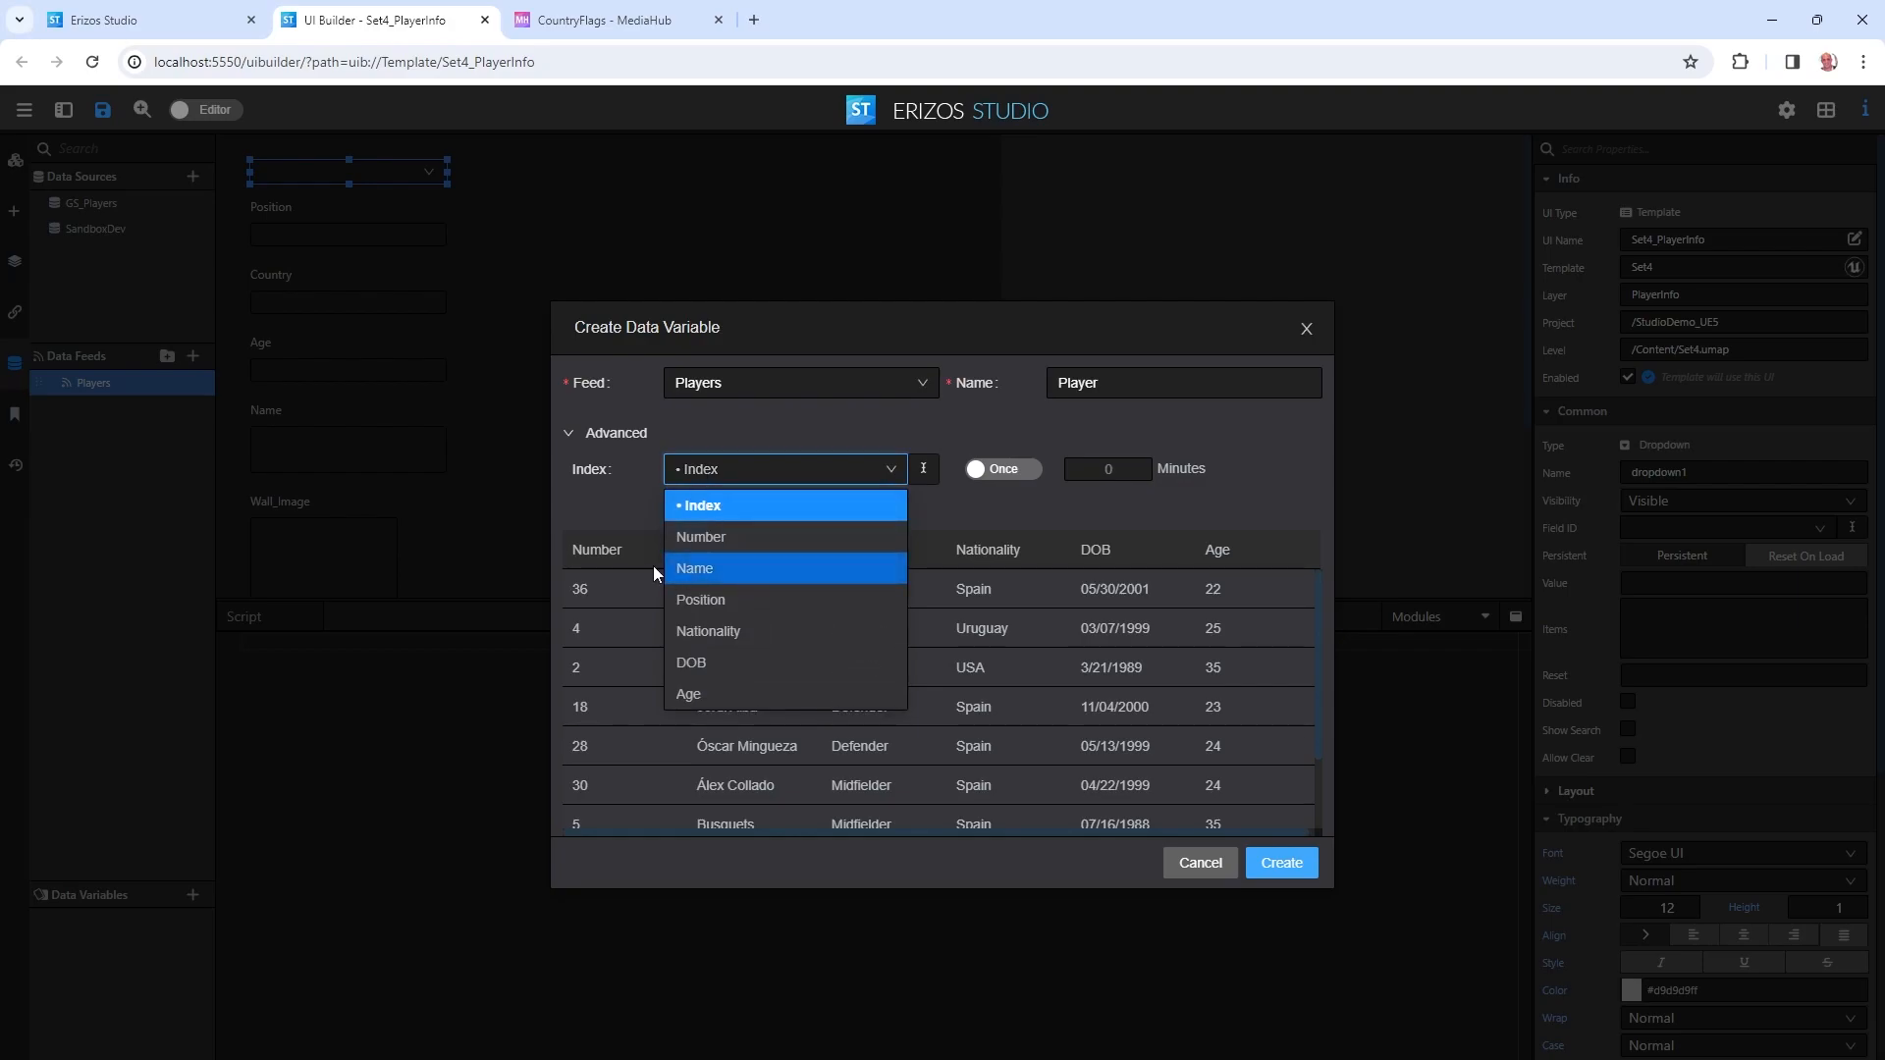
{"action": "left_click", "coordinate": [610, 519]}
{"action": "scroll", "coordinate": [862, 660], "scroll_direction": "down", "scroll_amount": 1}
{"action": "scroll", "coordinate": [746, 629], "scroll_direction": "up", "scroll_amount": 1}
{"action": "scroll", "coordinate": [610, 699], "scroll_direction": "down", "scroll_amount": 1}
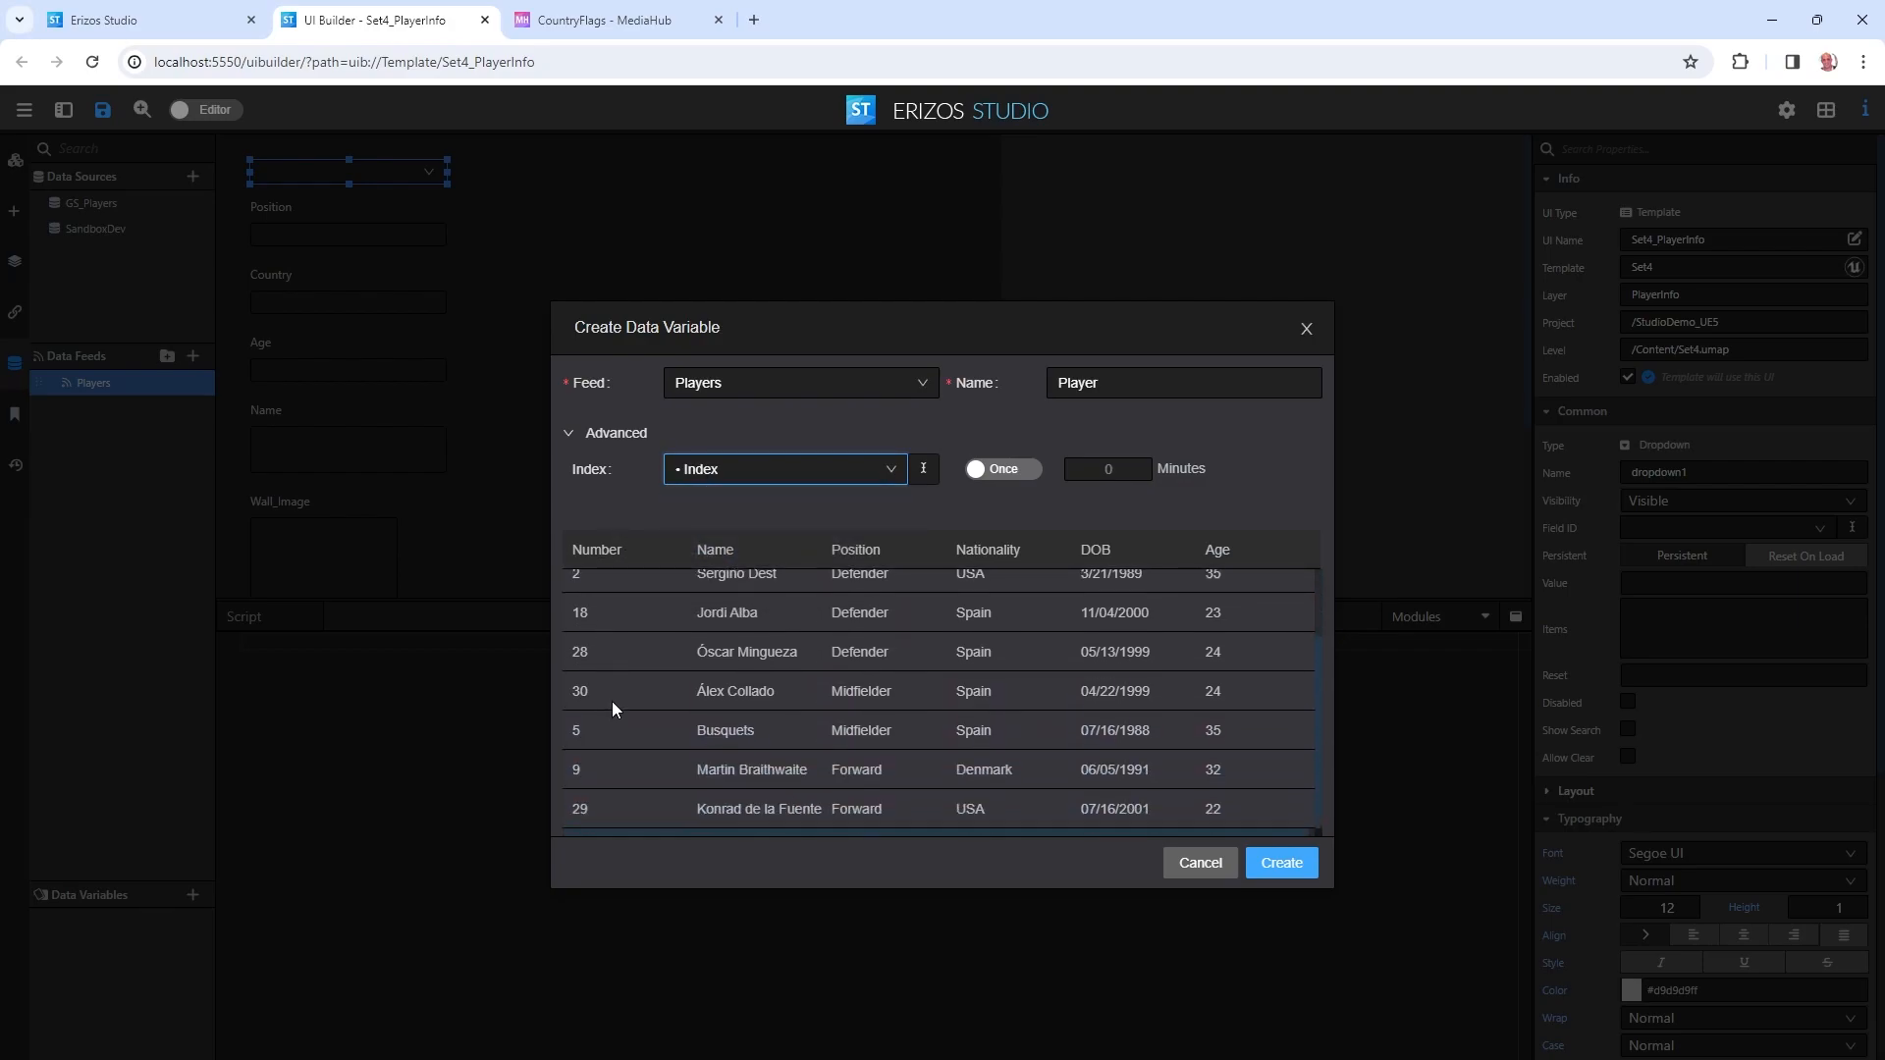
{"action": "scroll", "coordinate": [613, 726], "scroll_direction": "up", "scroll_amount": 1}
{"action": "left_click", "coordinate": [736, 469]}
{"action": "left_click", "coordinate": [728, 536]}
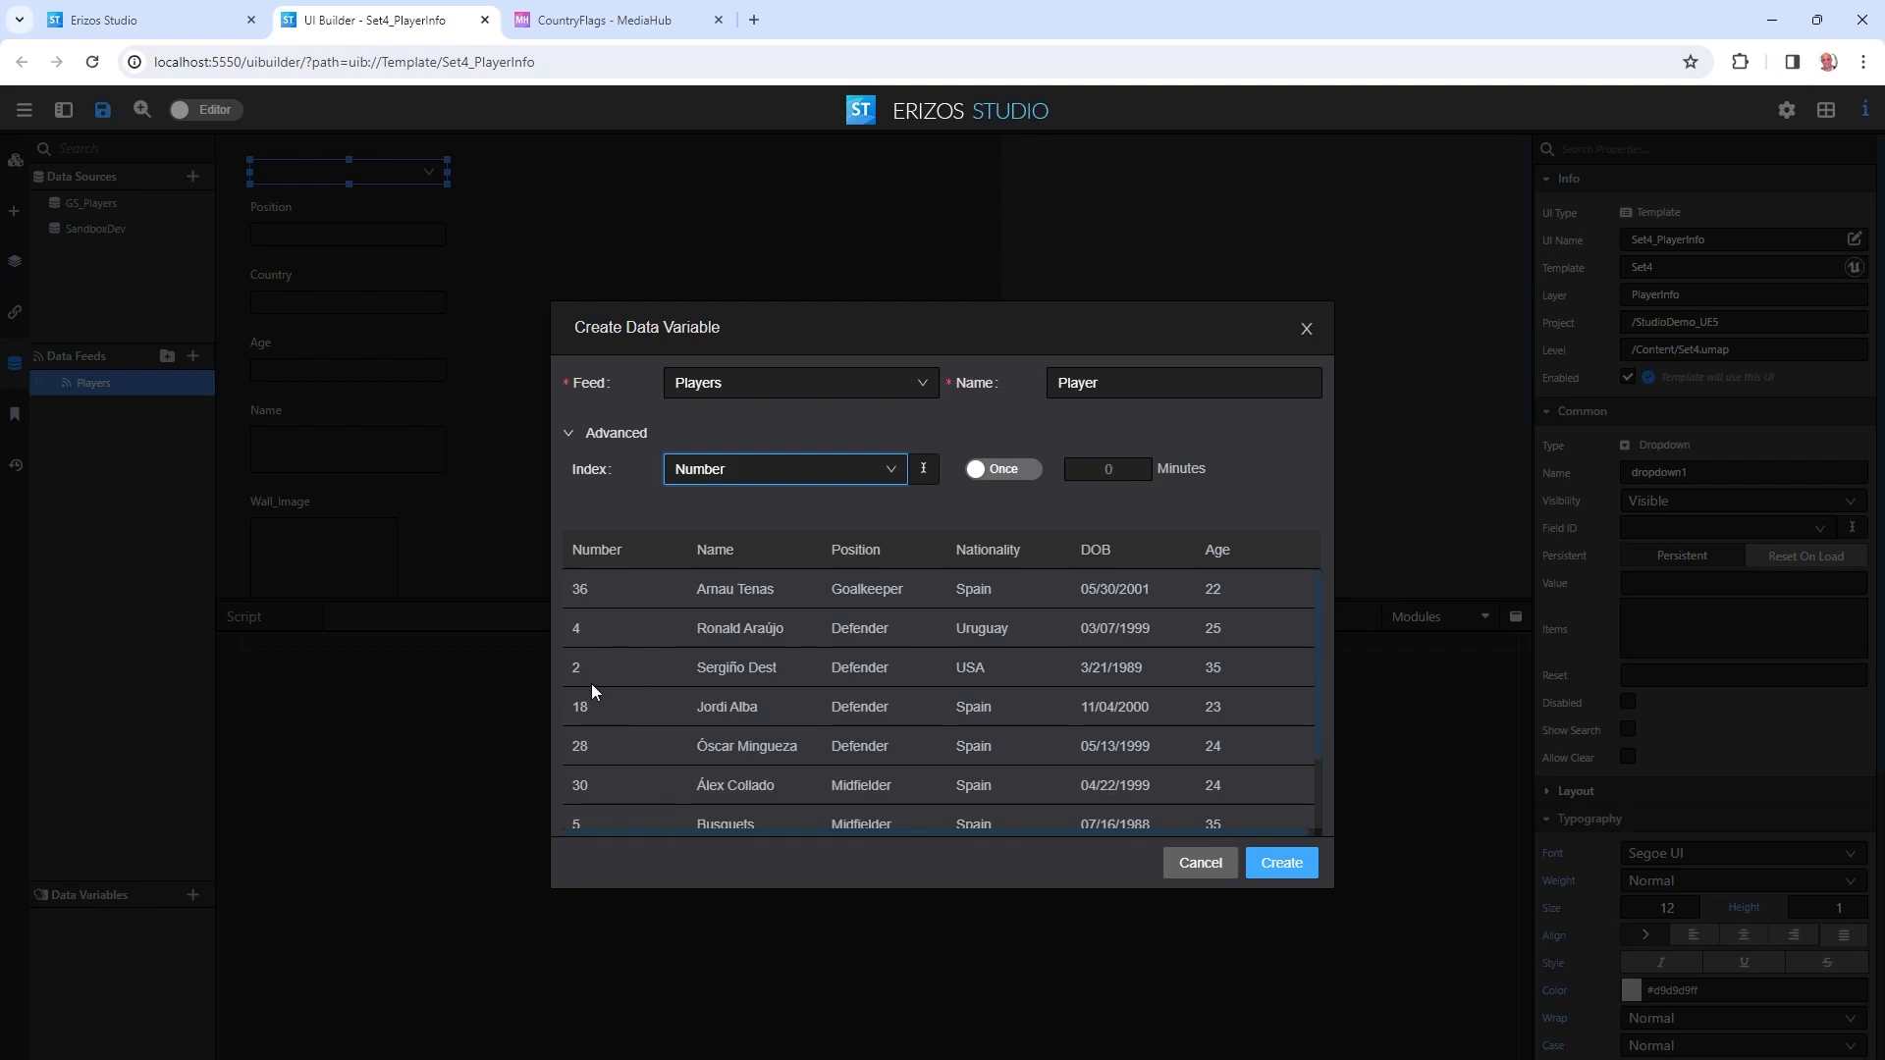
{"action": "left_click", "coordinate": [1016, 479]}
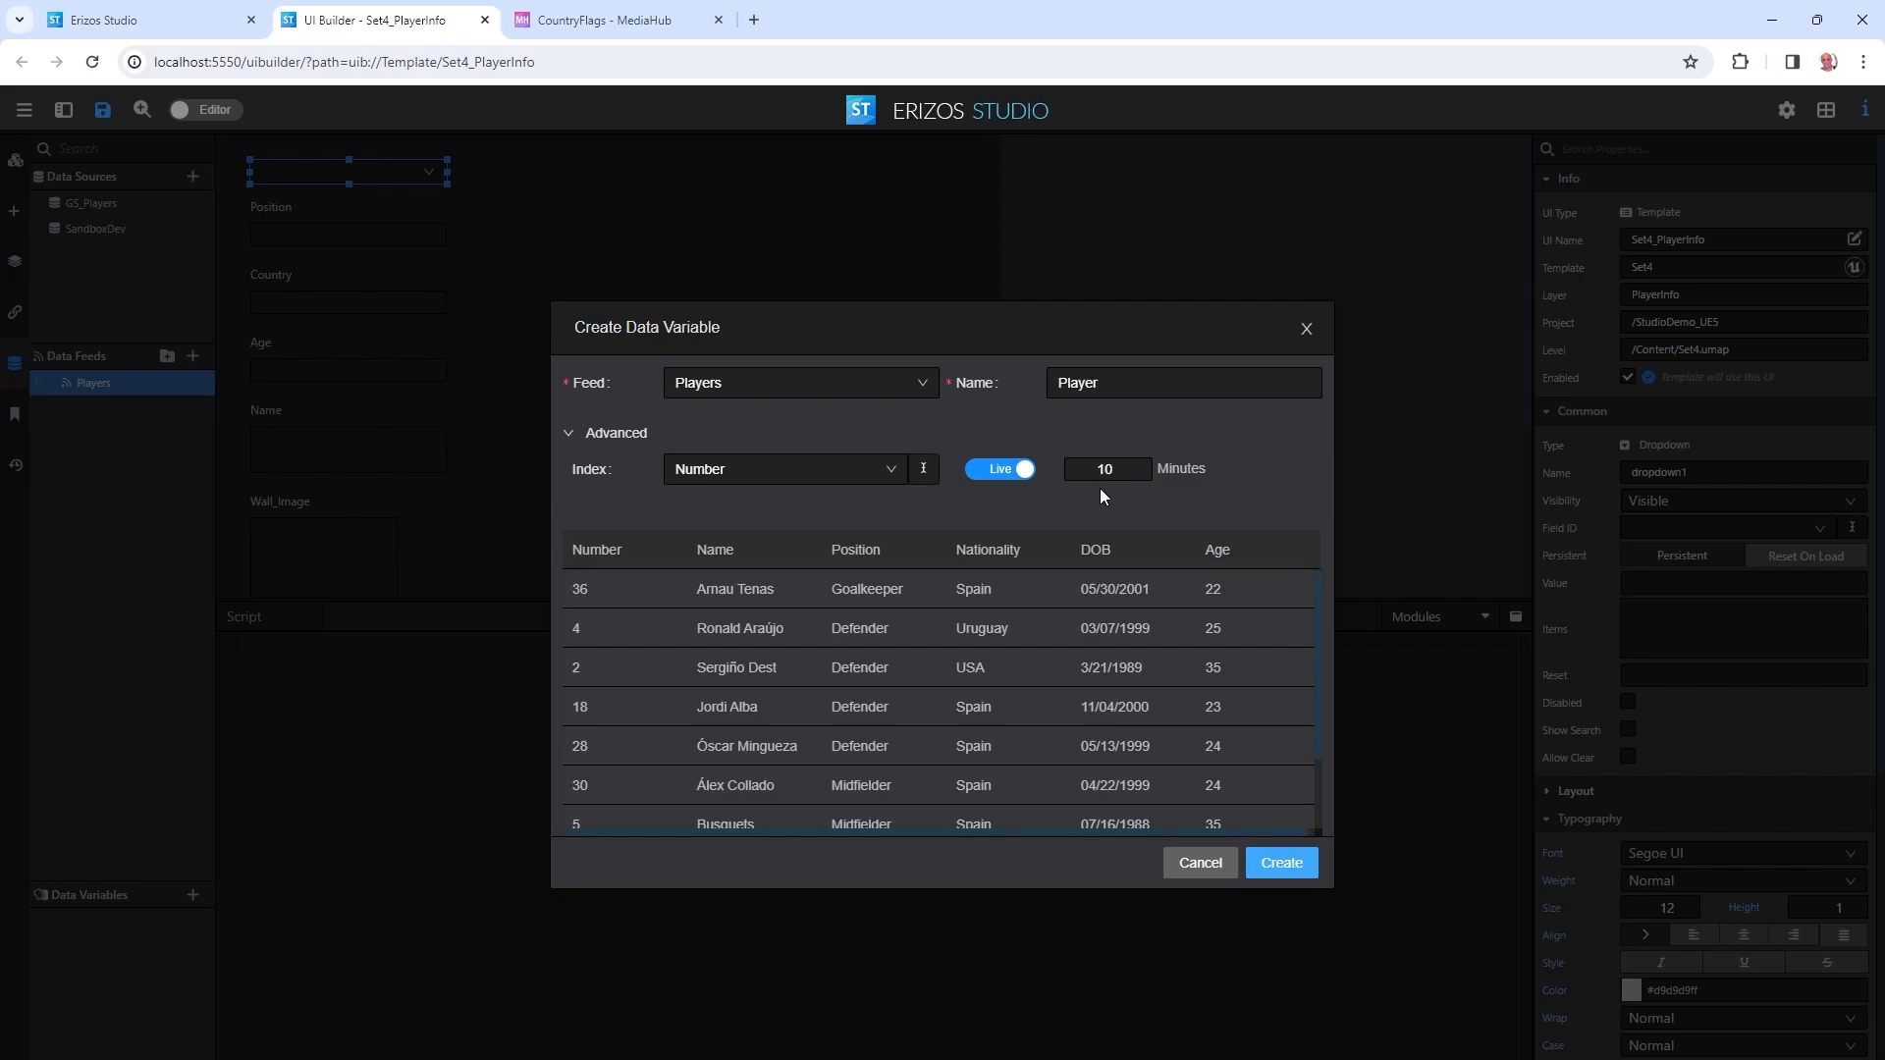
{"action": "left_click", "coordinate": [1019, 468]}
{"action": "left_click", "coordinate": [1277, 865]}
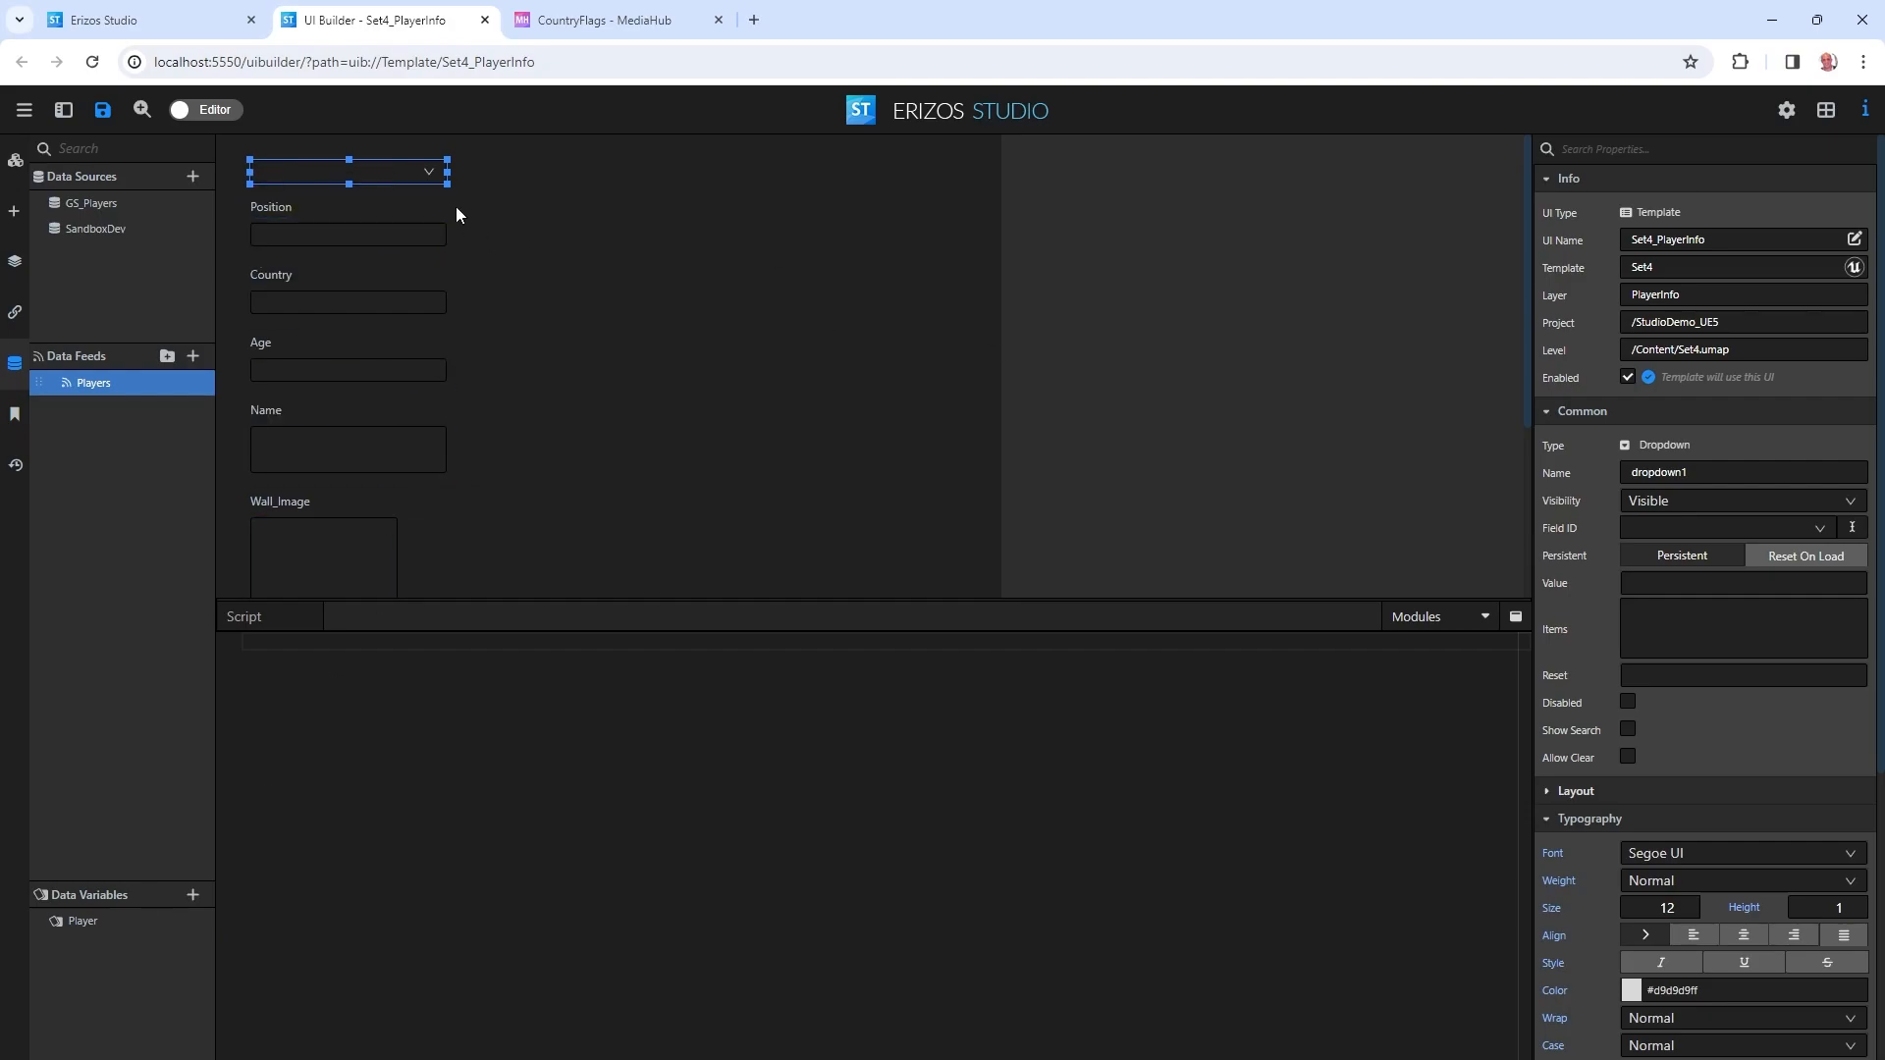
Bind dropdown1's Items to the Player variable keyed by Number and save the template.
{"action": "right_click", "coordinate": [1550, 631]}
{"action": "left_click", "coordinate": [1610, 647]}
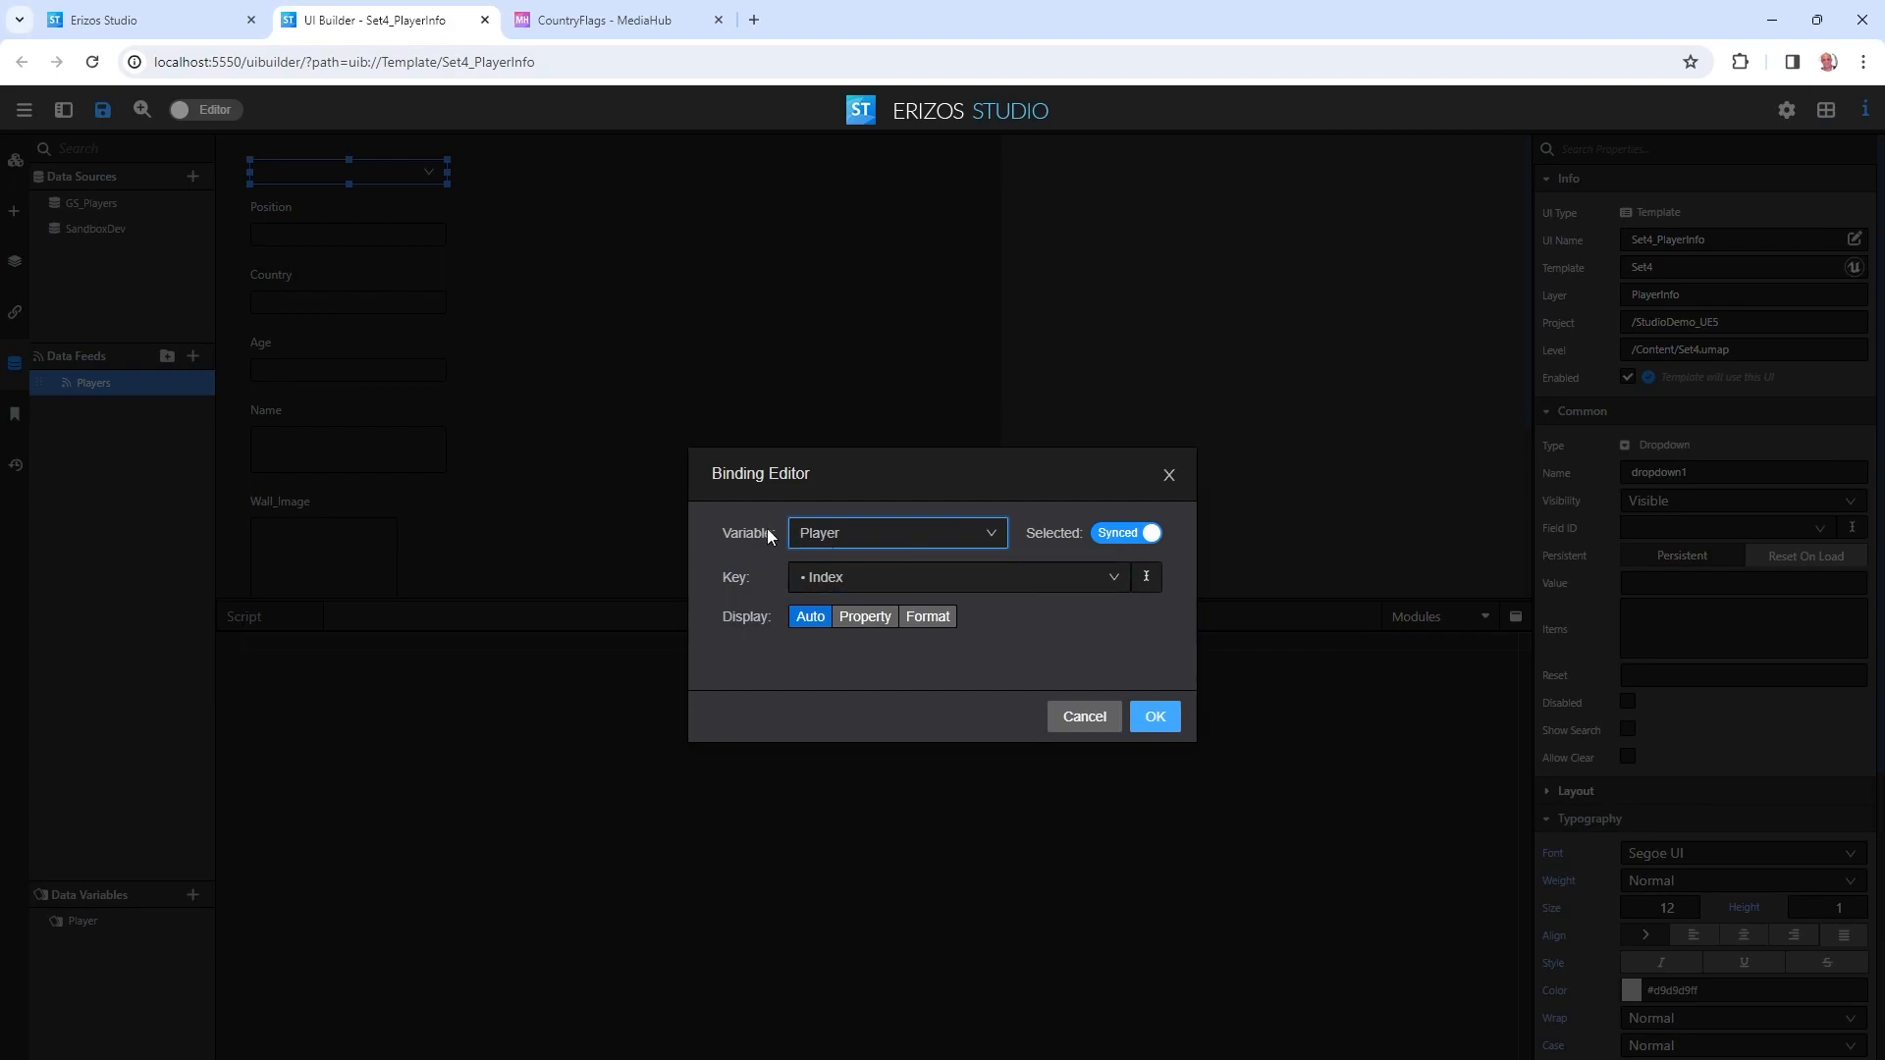
{"action": "left_click", "coordinate": [855, 587]}
{"action": "left_click", "coordinate": [842, 648]}
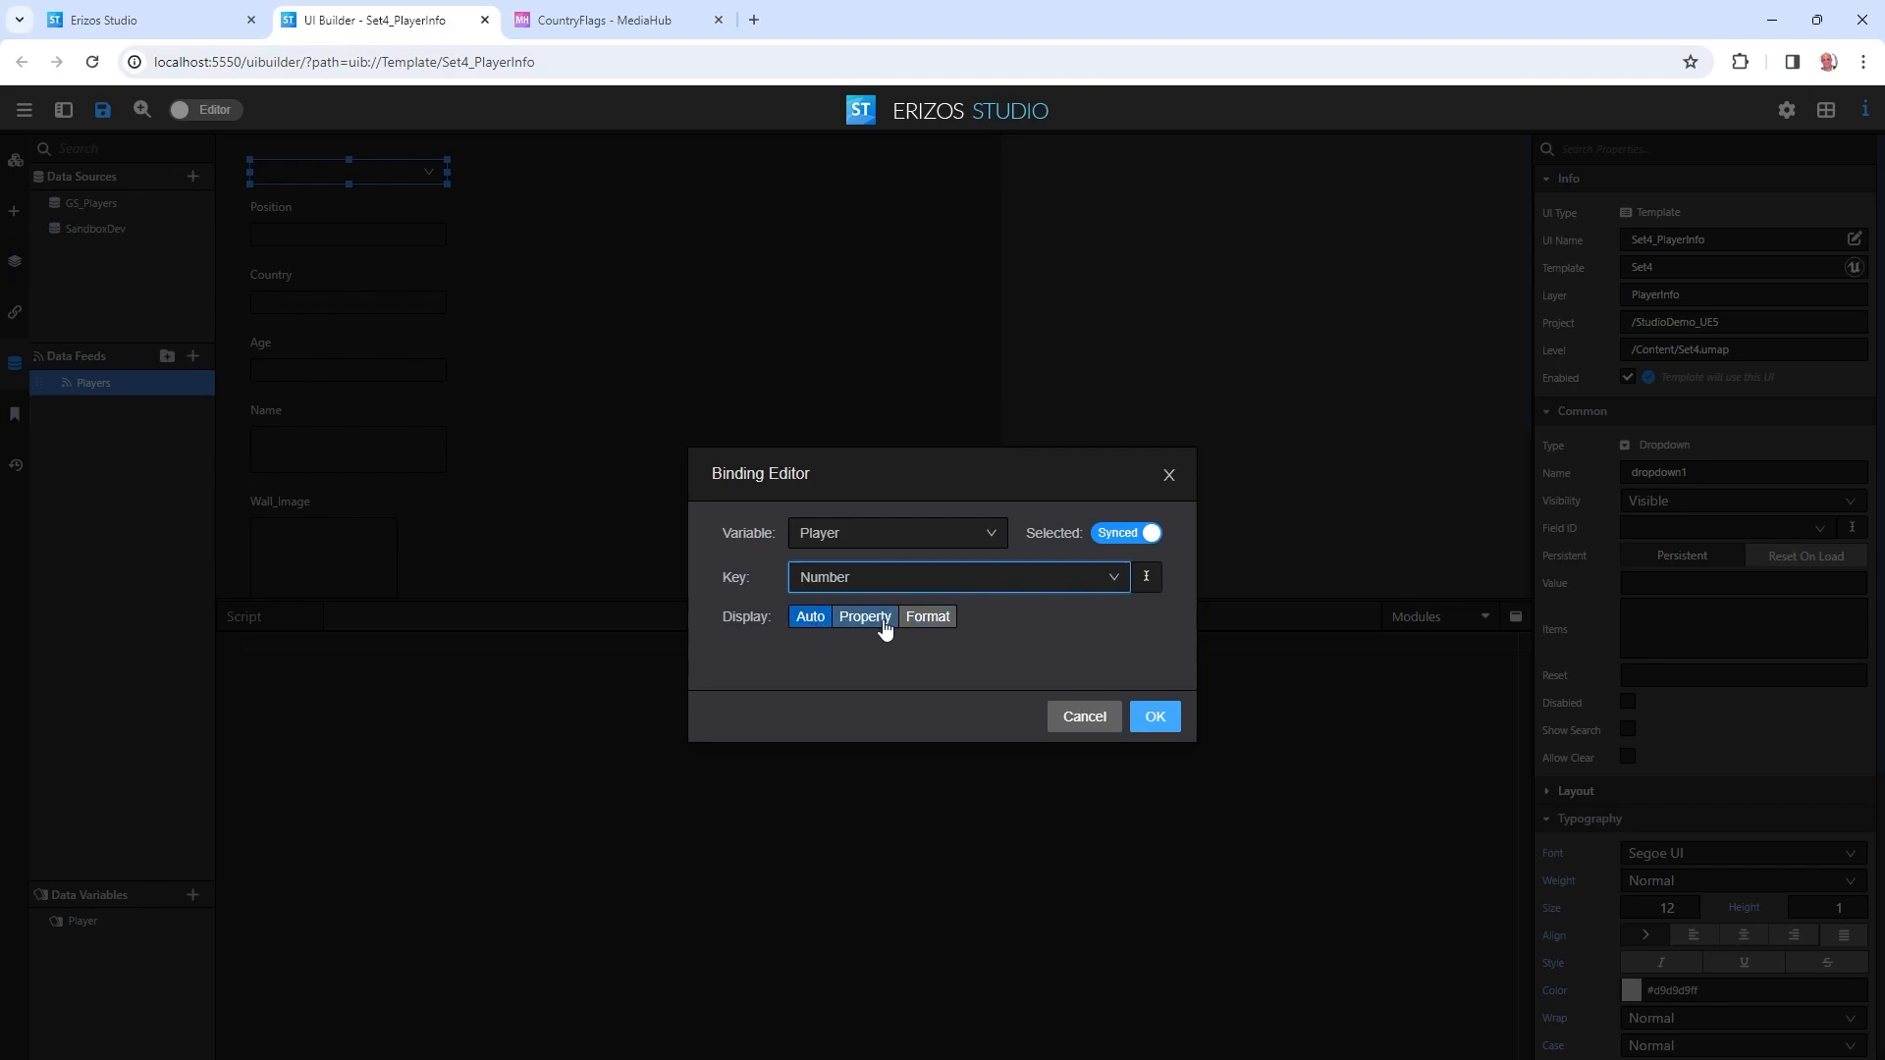
{"action": "left_click", "coordinate": [1166, 720]}
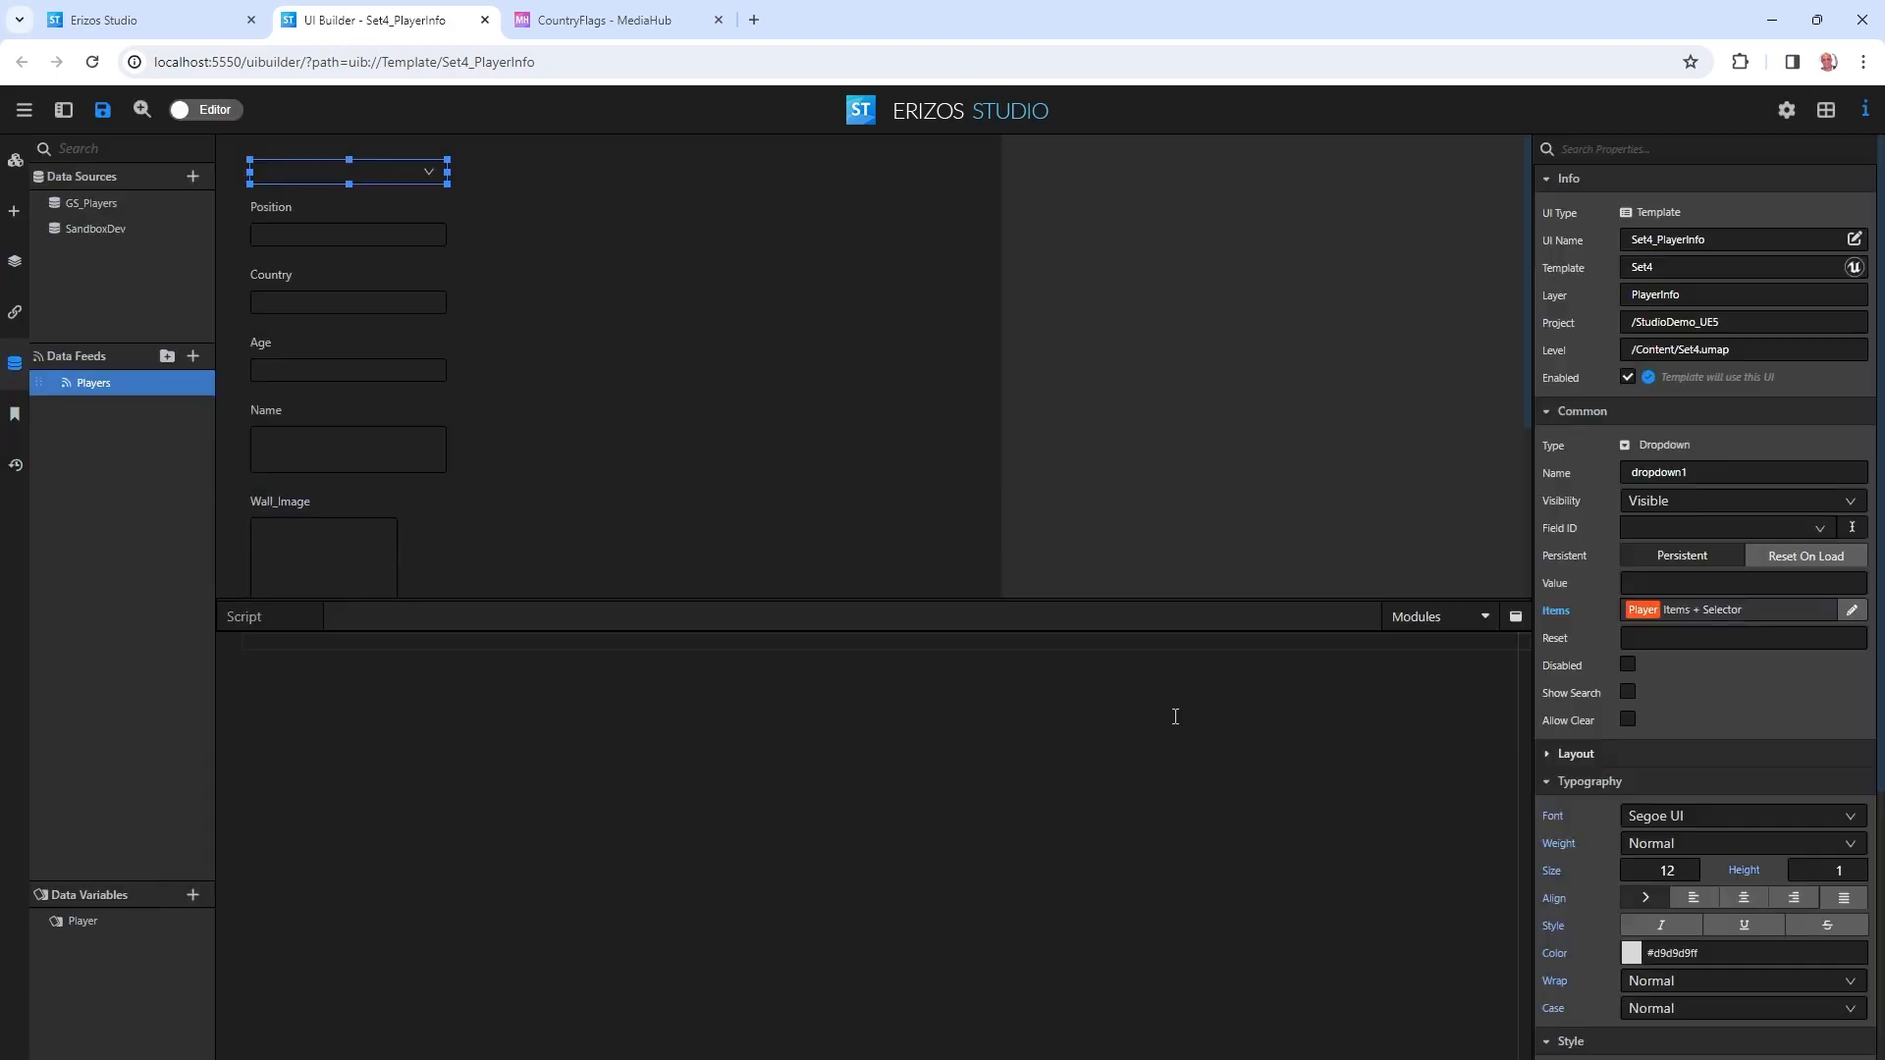
{"action": "left_click", "coordinate": [103, 110]}
{"action": "left_click", "coordinate": [206, 110]}
Change the Items binding to display each player's Name property instead of the number.
{"action": "left_click", "coordinate": [180, 175]}
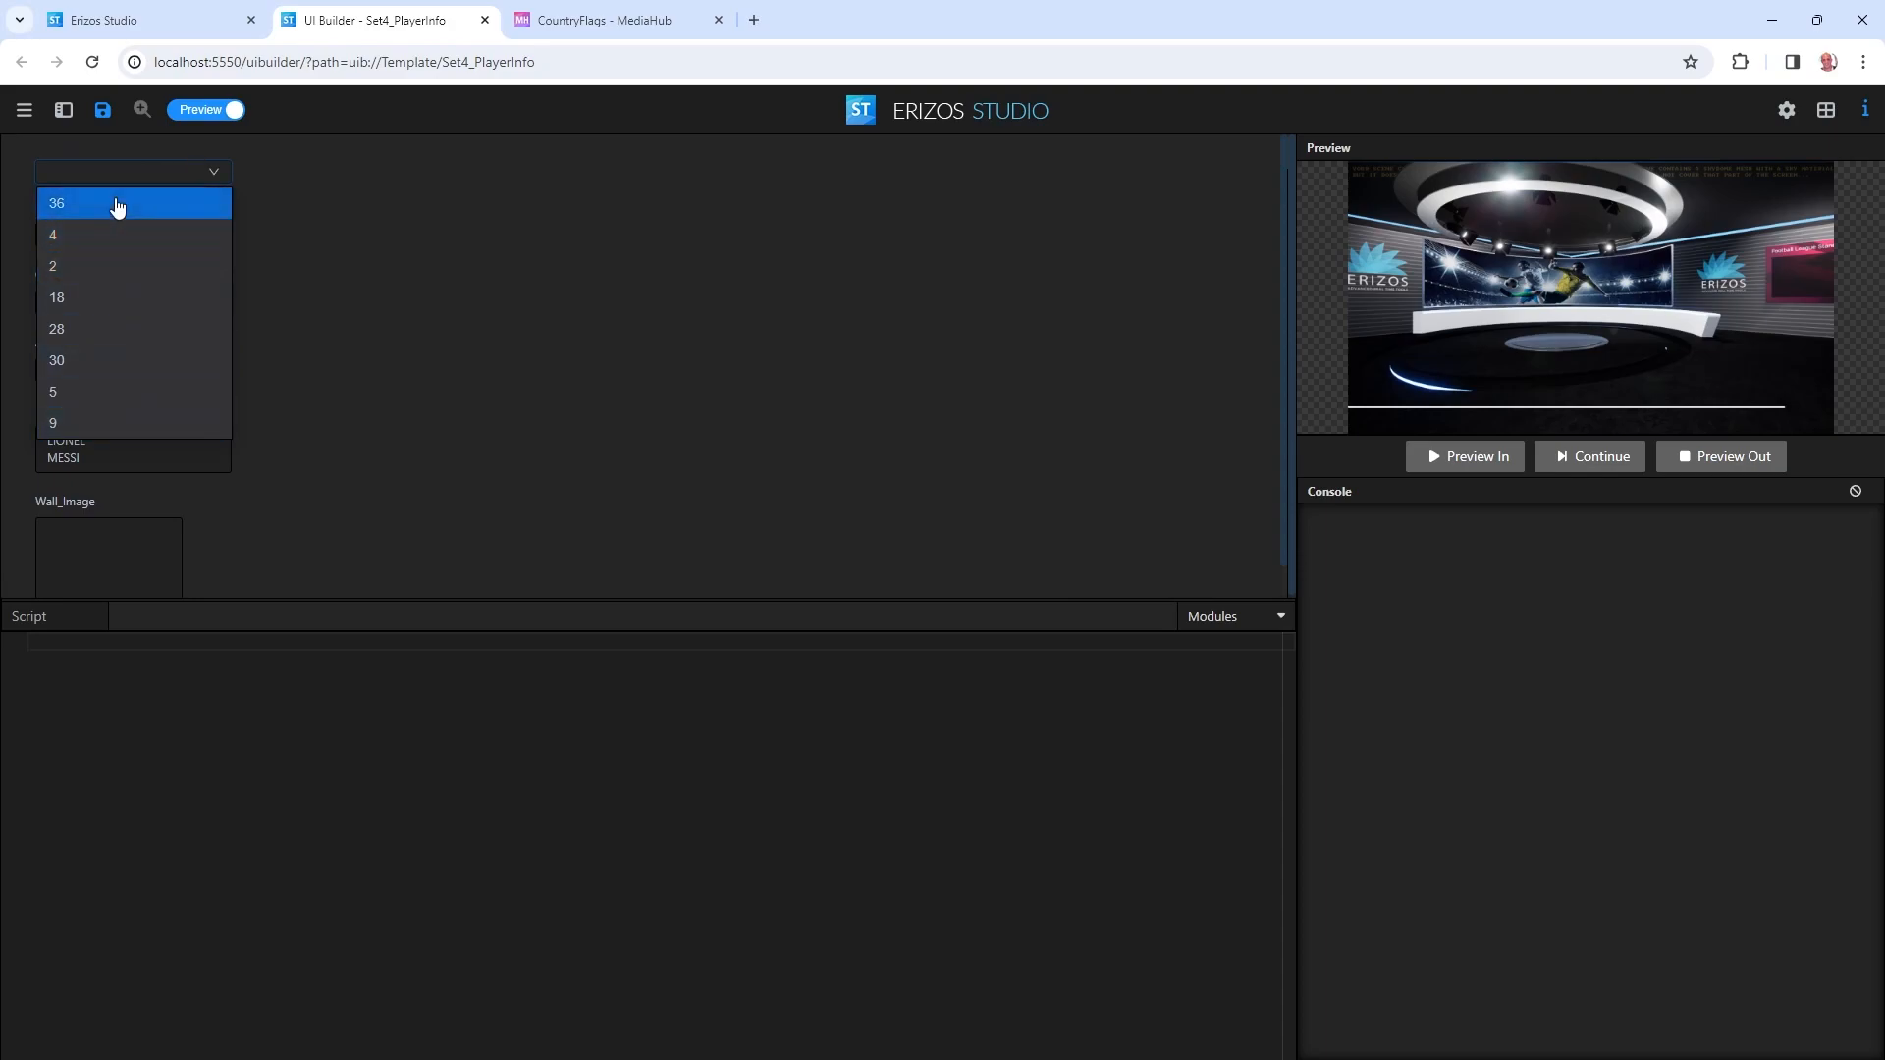
{"action": "left_click", "coordinate": [209, 110]}
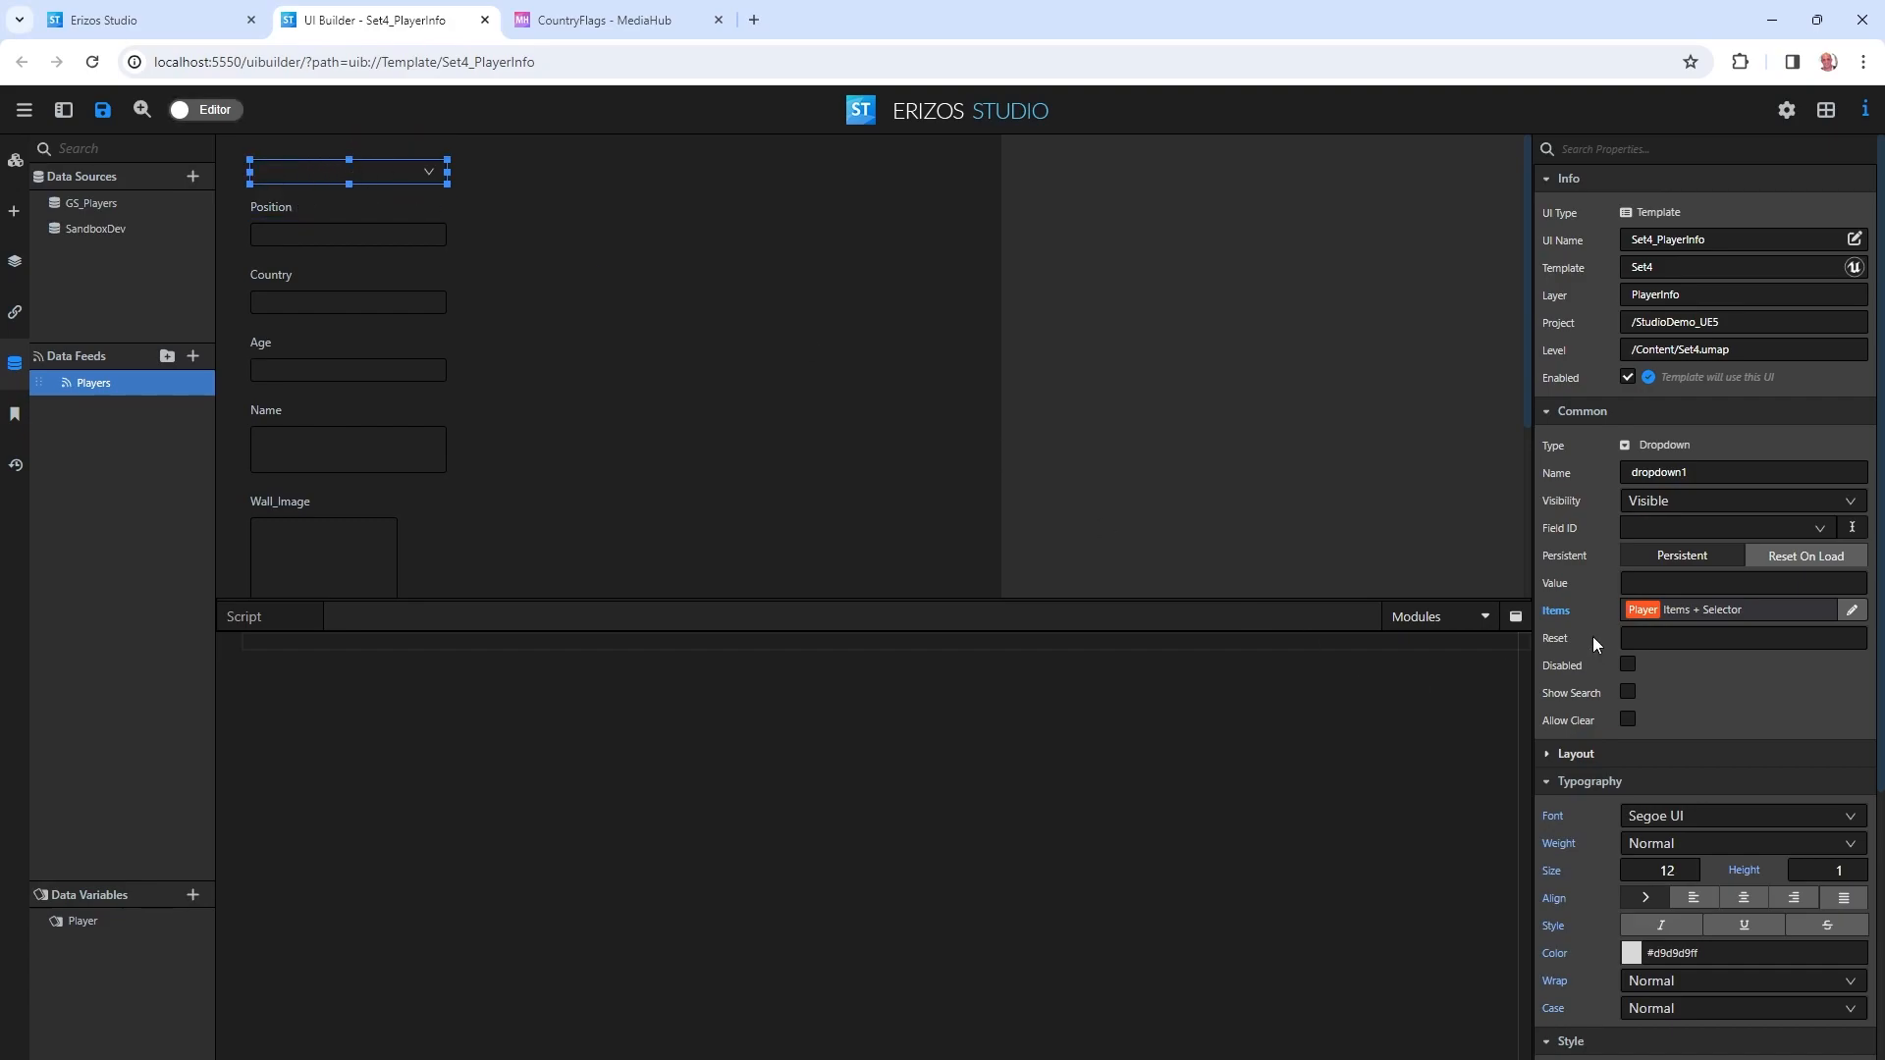
{"action": "left_click", "coordinate": [1852, 610]}
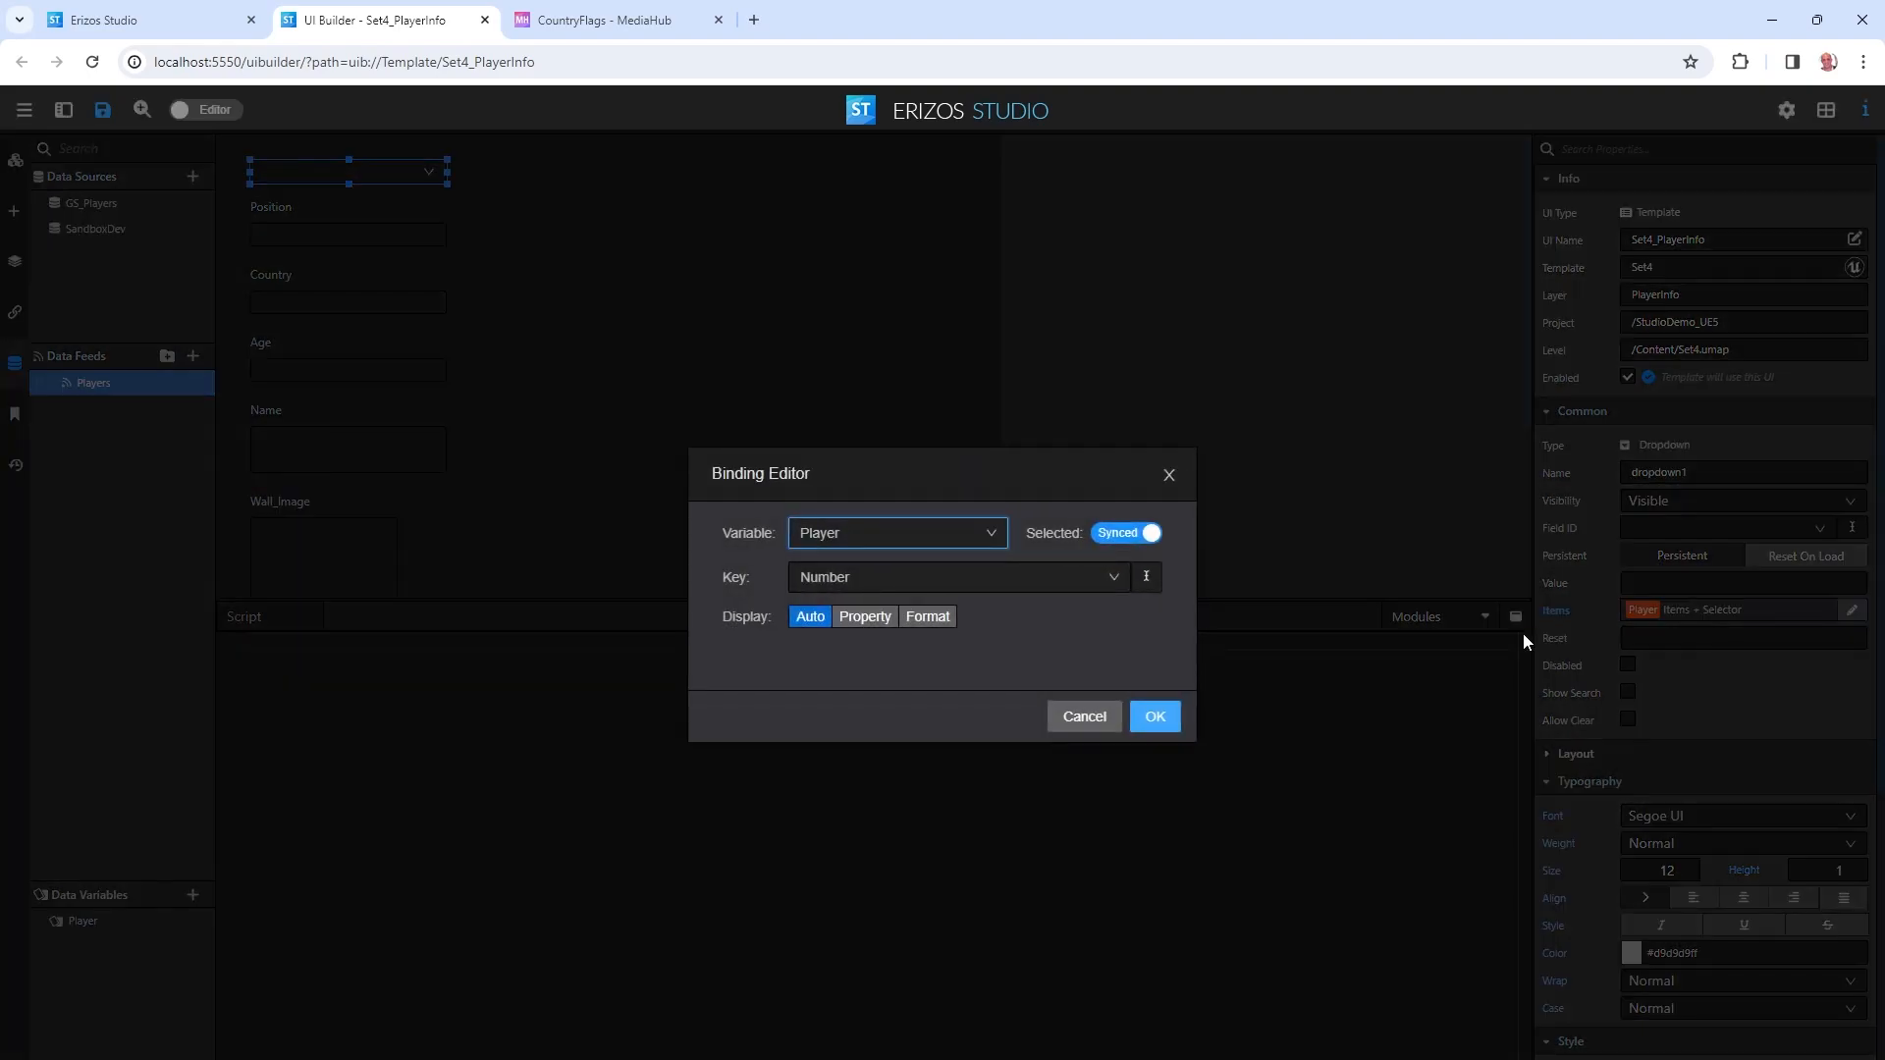
{"action": "left_click", "coordinate": [872, 616]}
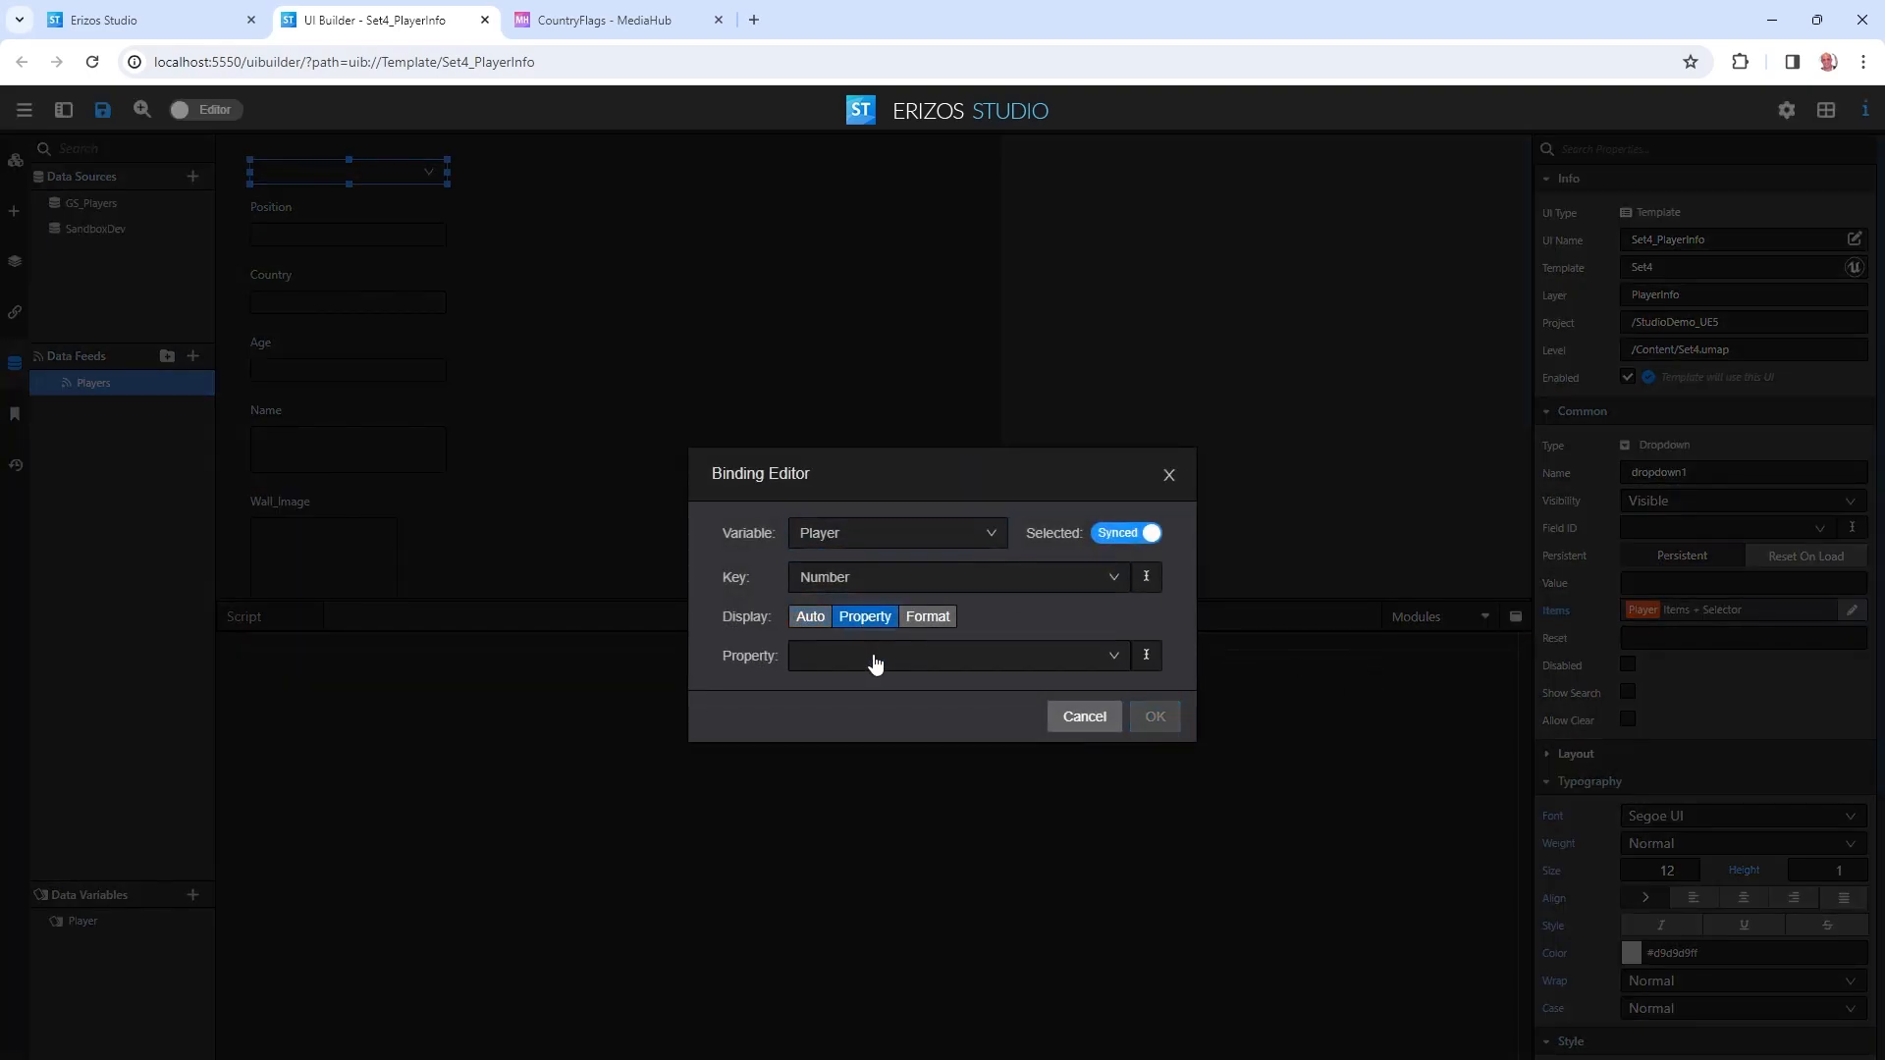
{"action": "left_click", "coordinate": [871, 656]}
{"action": "left_click", "coordinate": [844, 732]}
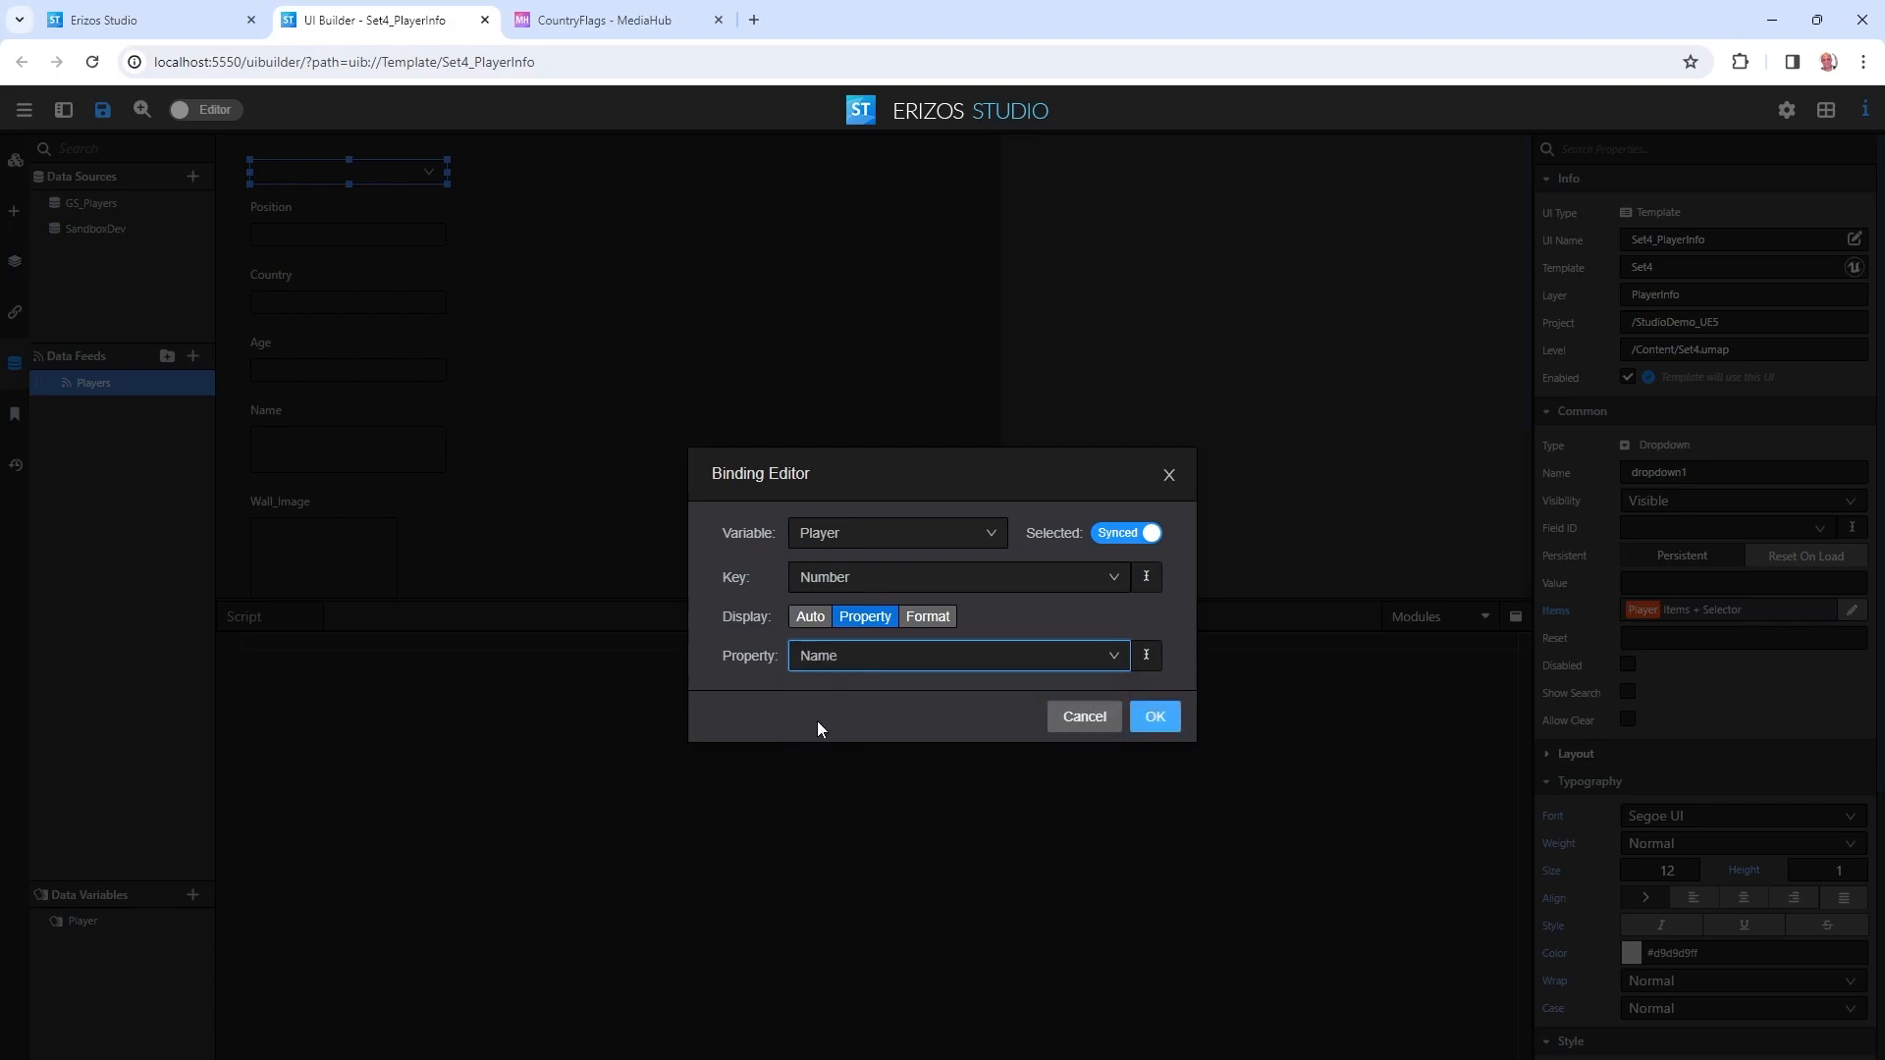
{"action": "left_click", "coordinate": [1178, 716]}
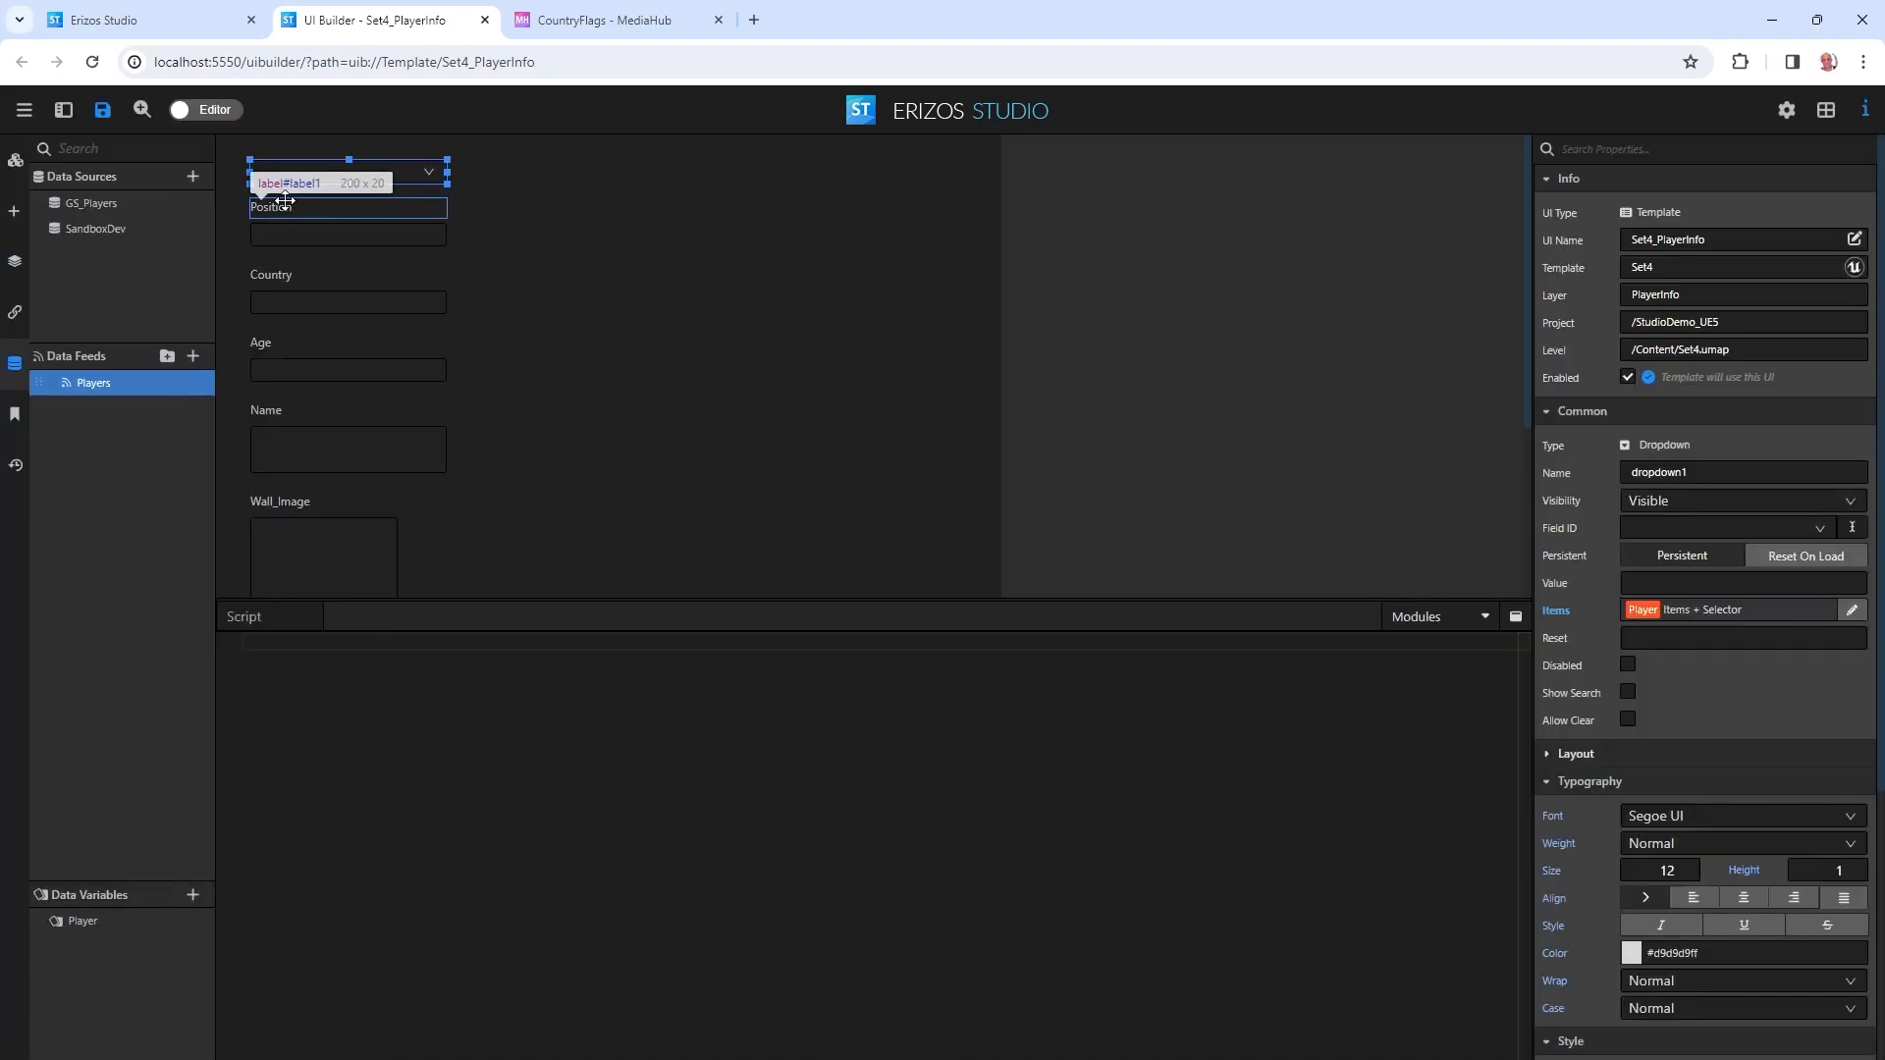
Preview the dropdown to confirm it now lists player names.
{"action": "left_click", "coordinate": [208, 109]}
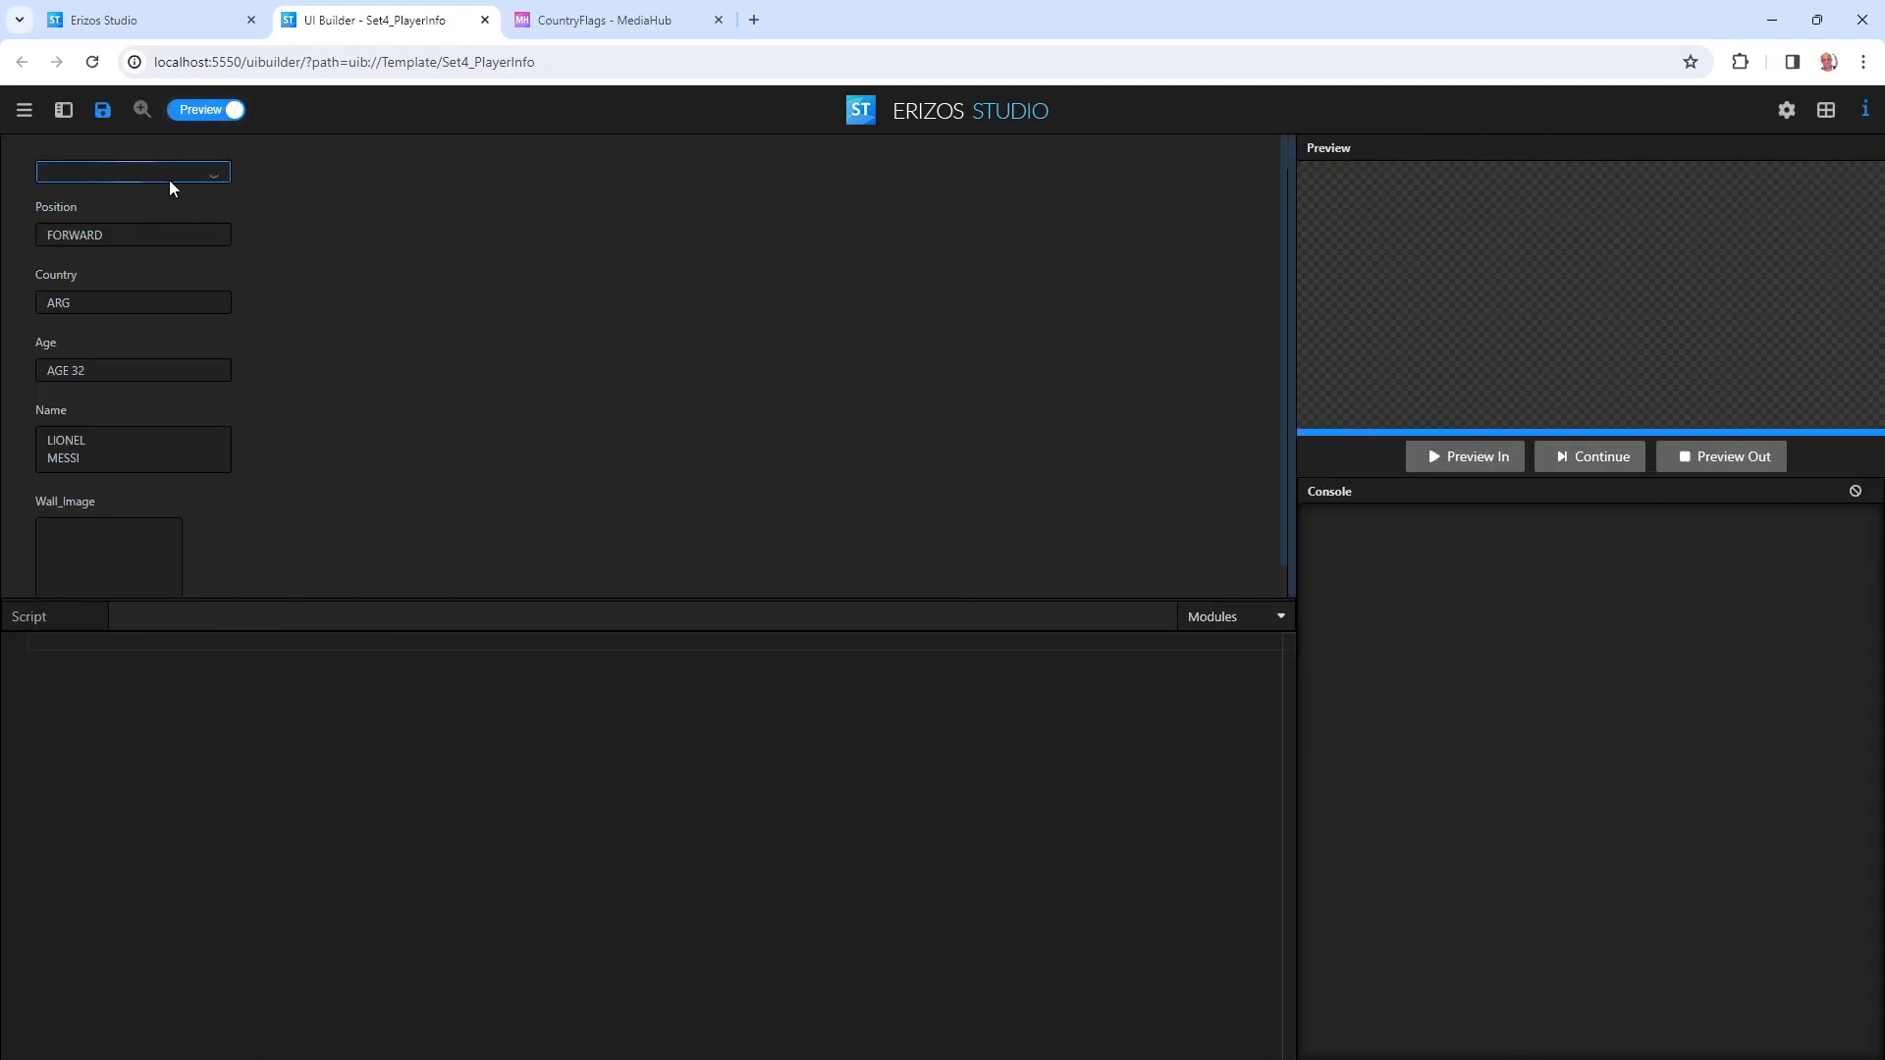
{"action": "left_click", "coordinate": [136, 173]}
{"action": "scroll", "coordinate": [147, 294], "scroll_direction": "down", "scroll_amount": 3}
{"action": "scroll", "coordinate": [152, 334], "scroll_direction": "up", "scroll_amount": 5}
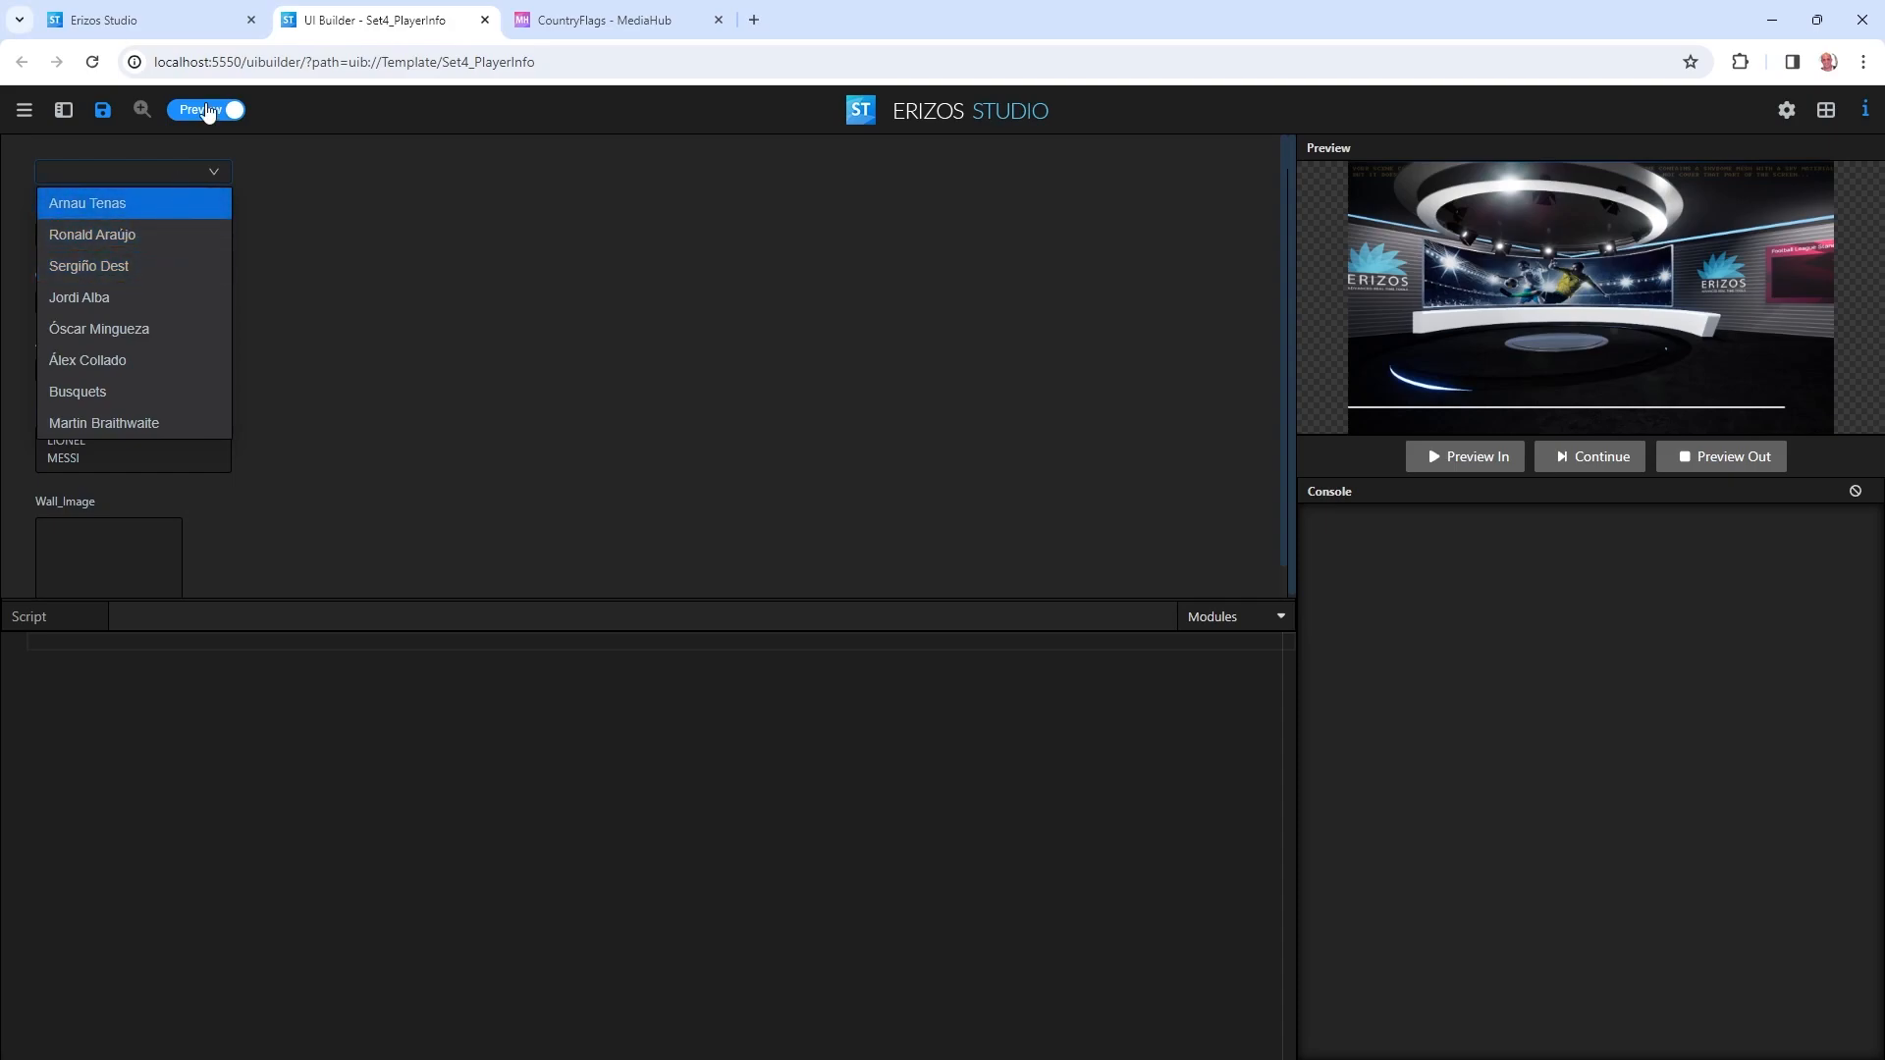
{"action": "left_click", "coordinate": [202, 108]}
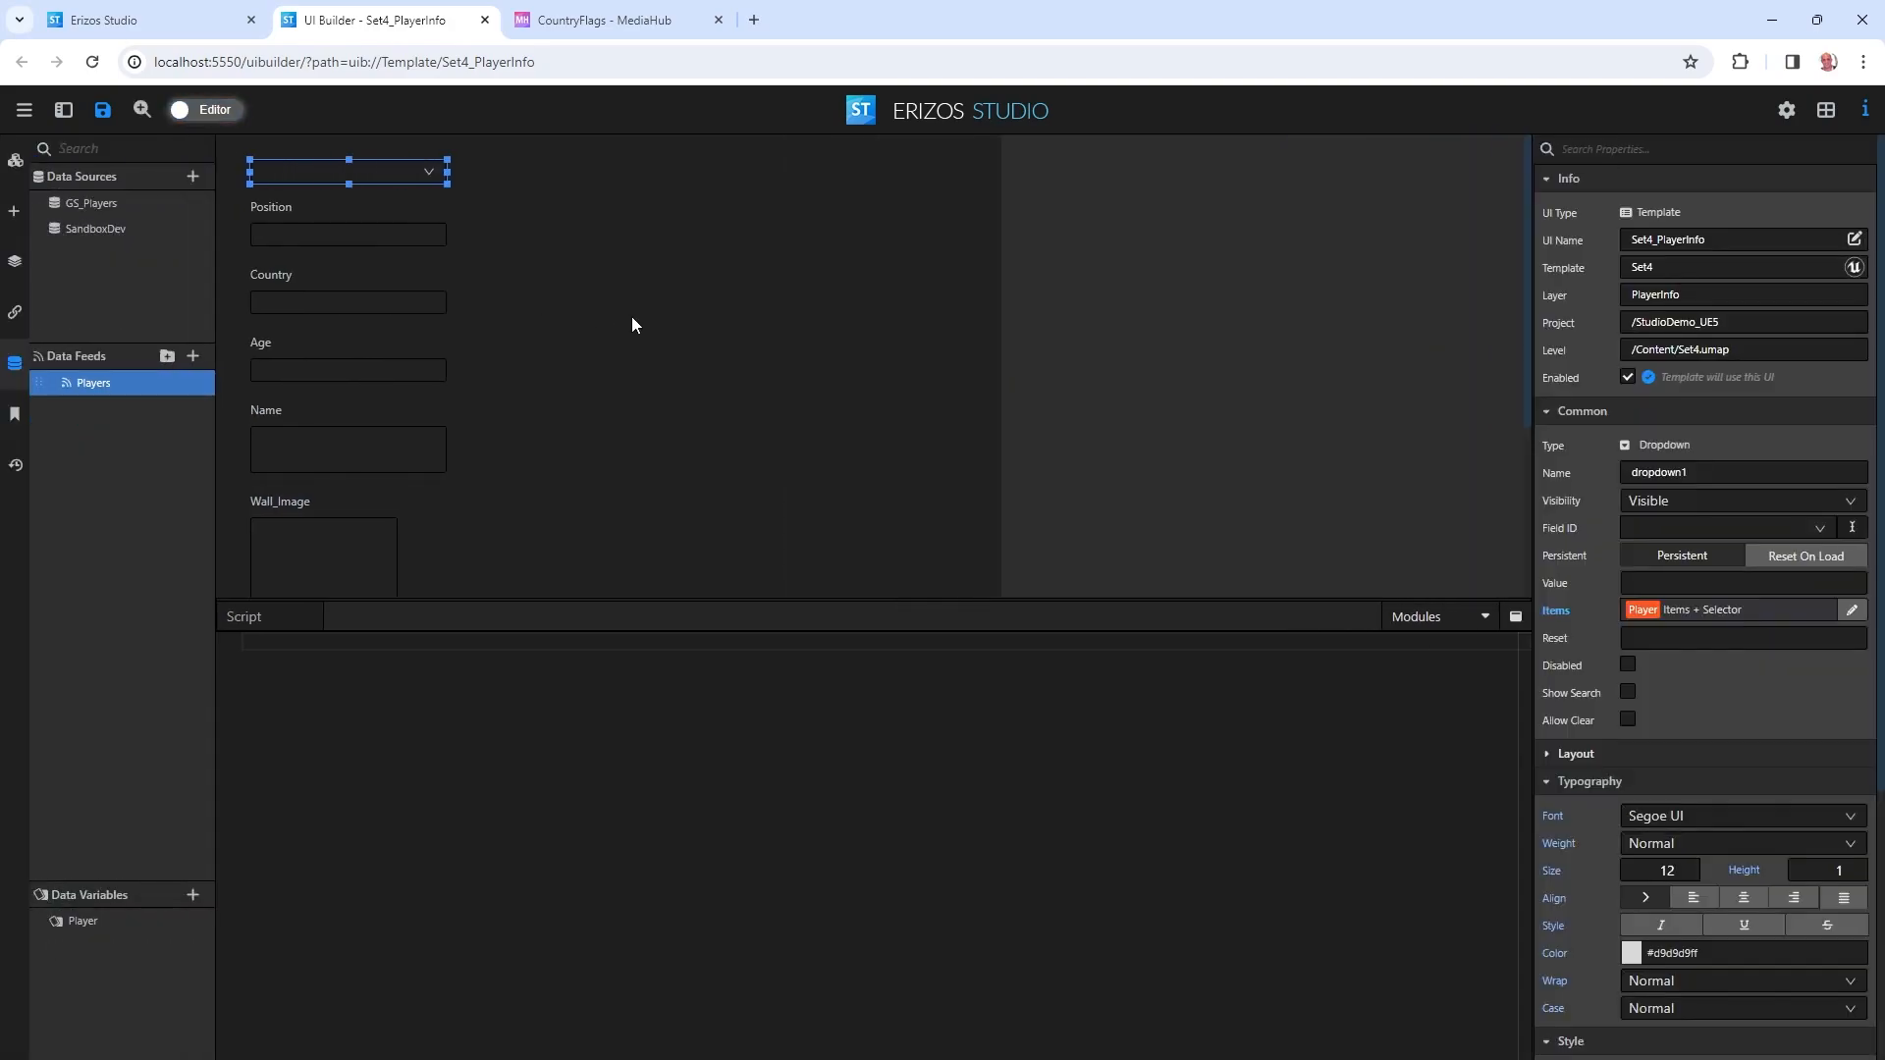
Set the Items binding to the custom display format {Name} - {Position}.
{"action": "left_click", "coordinate": [1851, 609]}
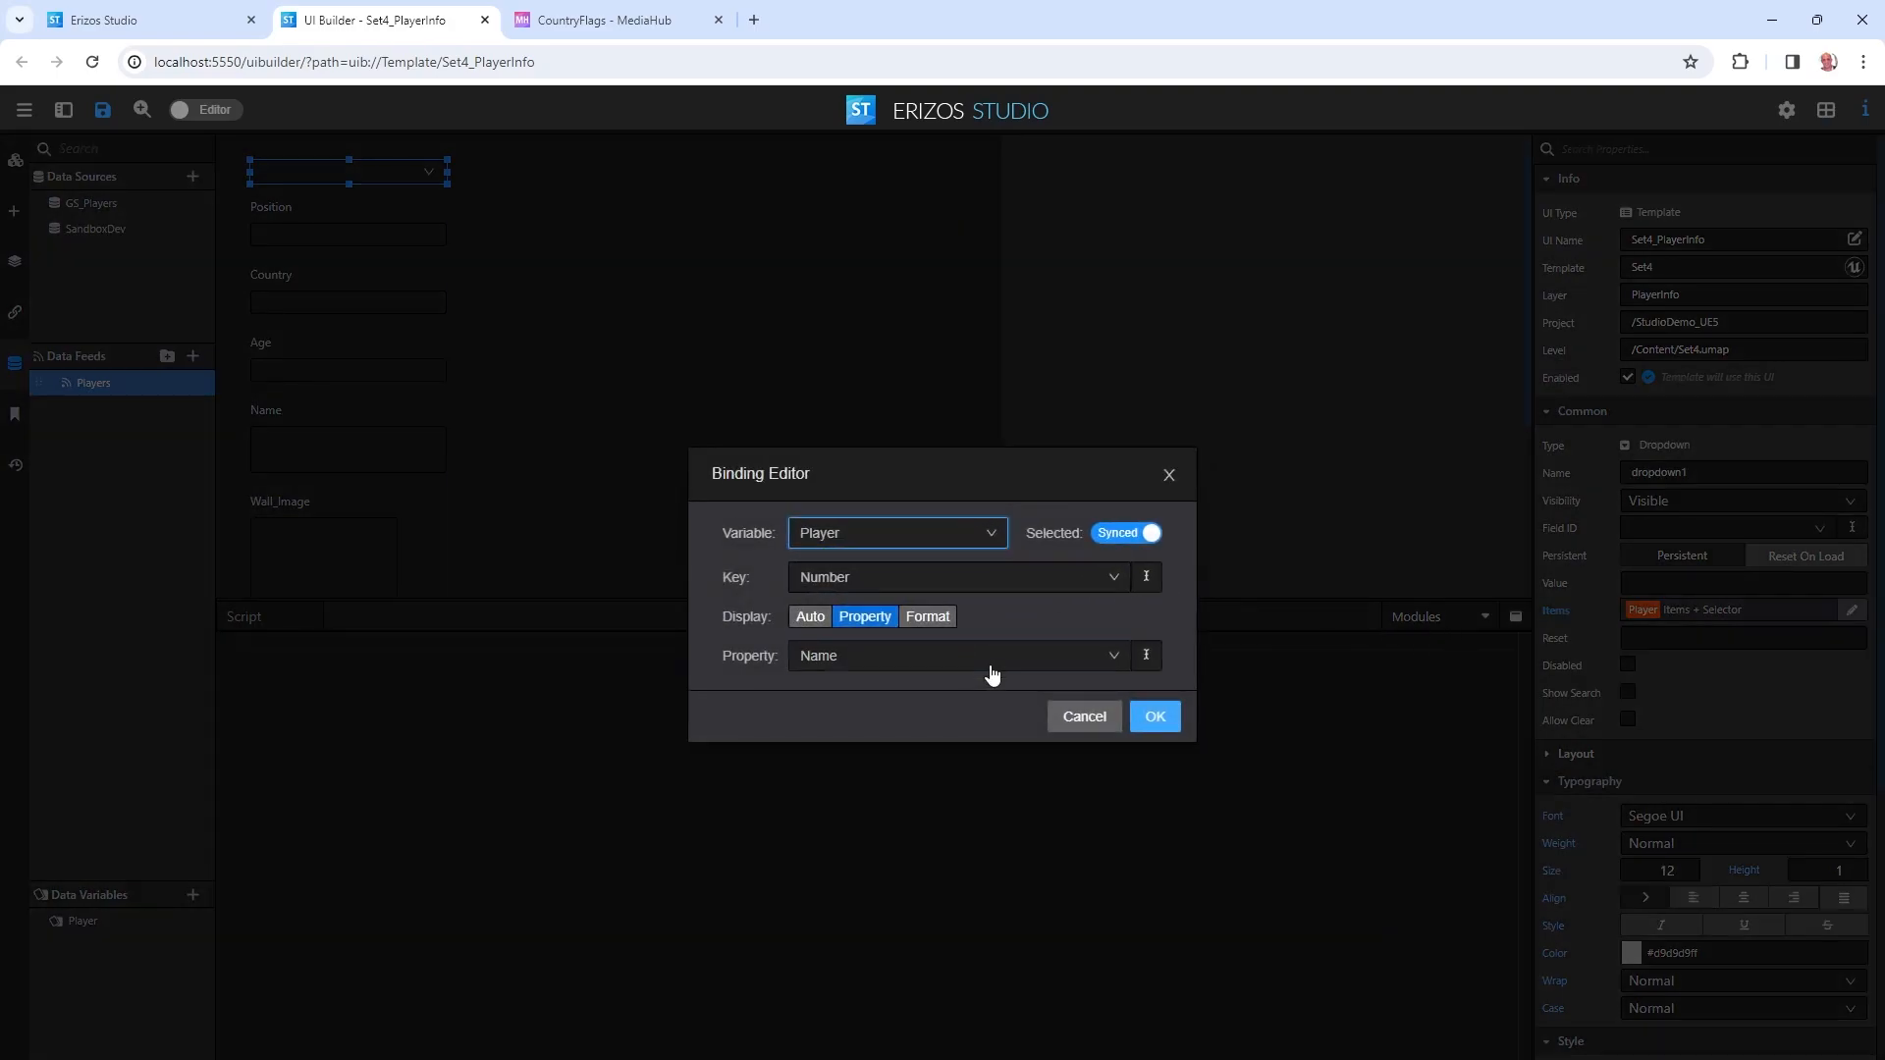
{"action": "left_click", "coordinate": [928, 616]}
{"action": "left_click", "coordinate": [899, 652]}
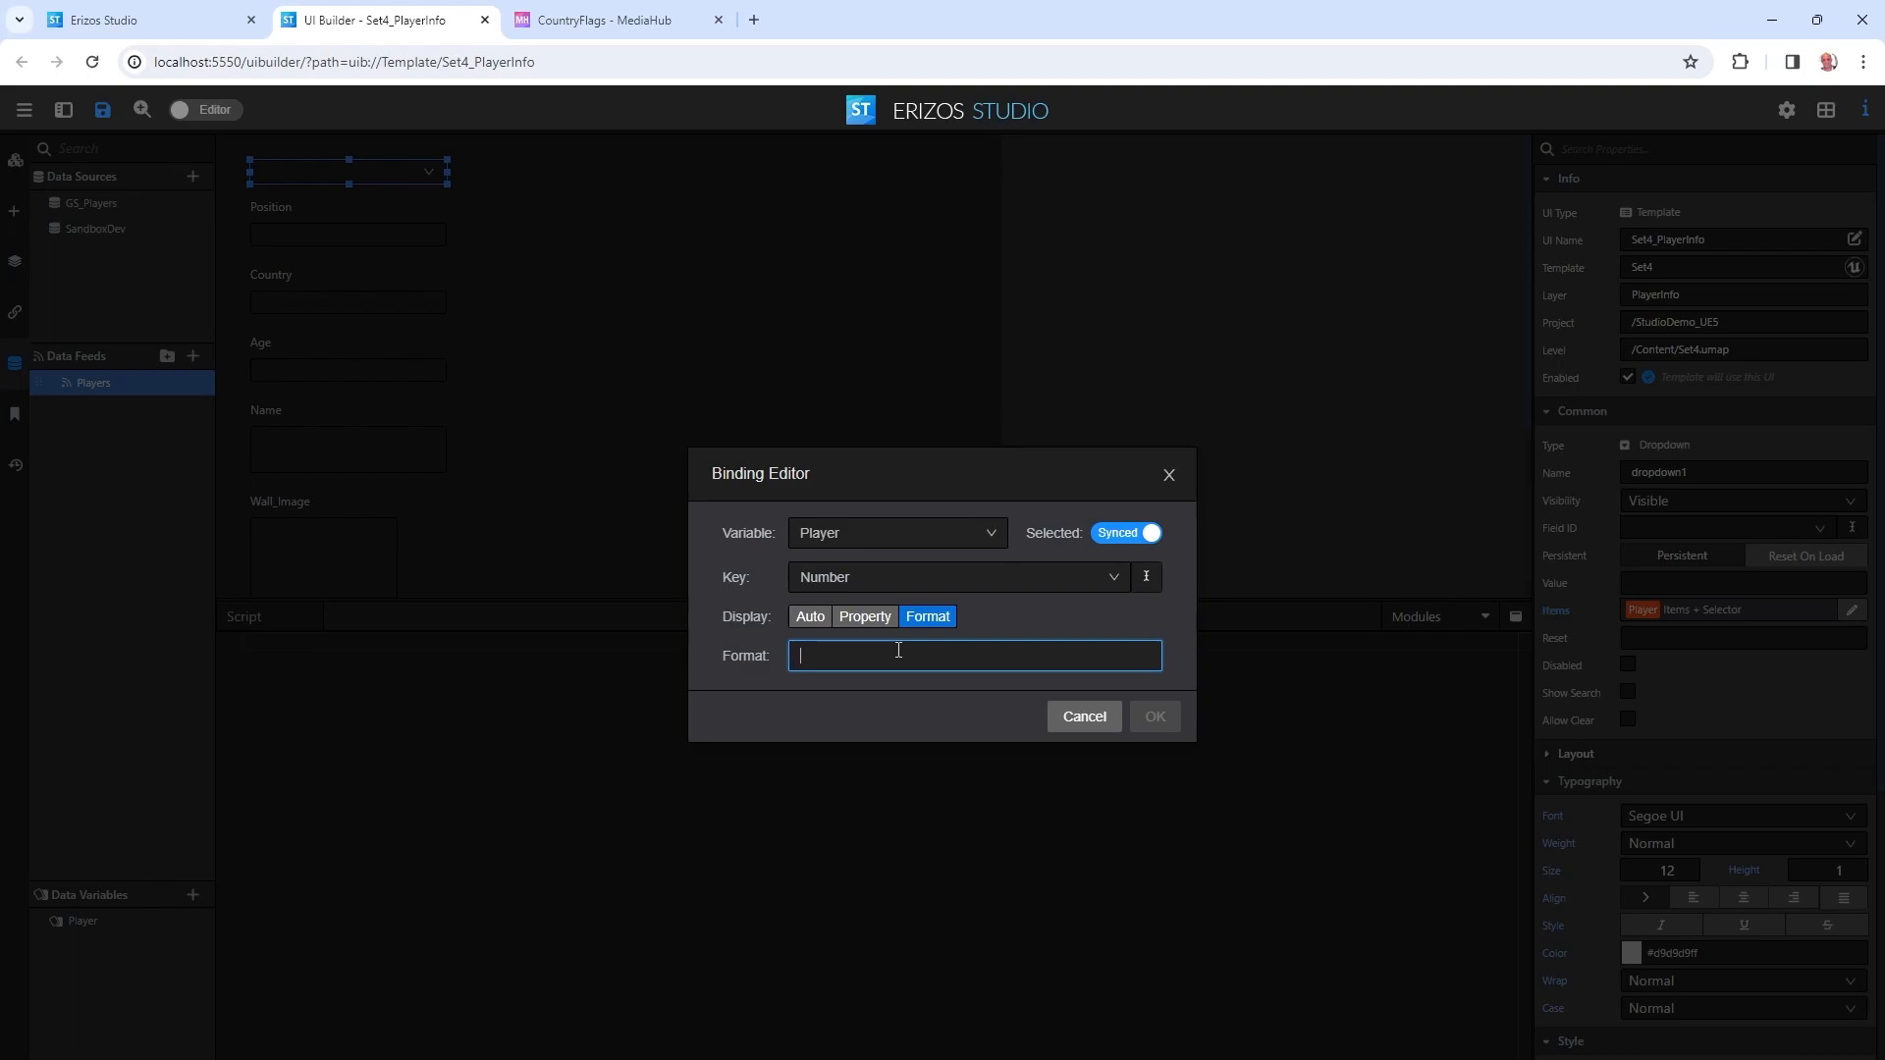
{"action": "type", "text": "{"}
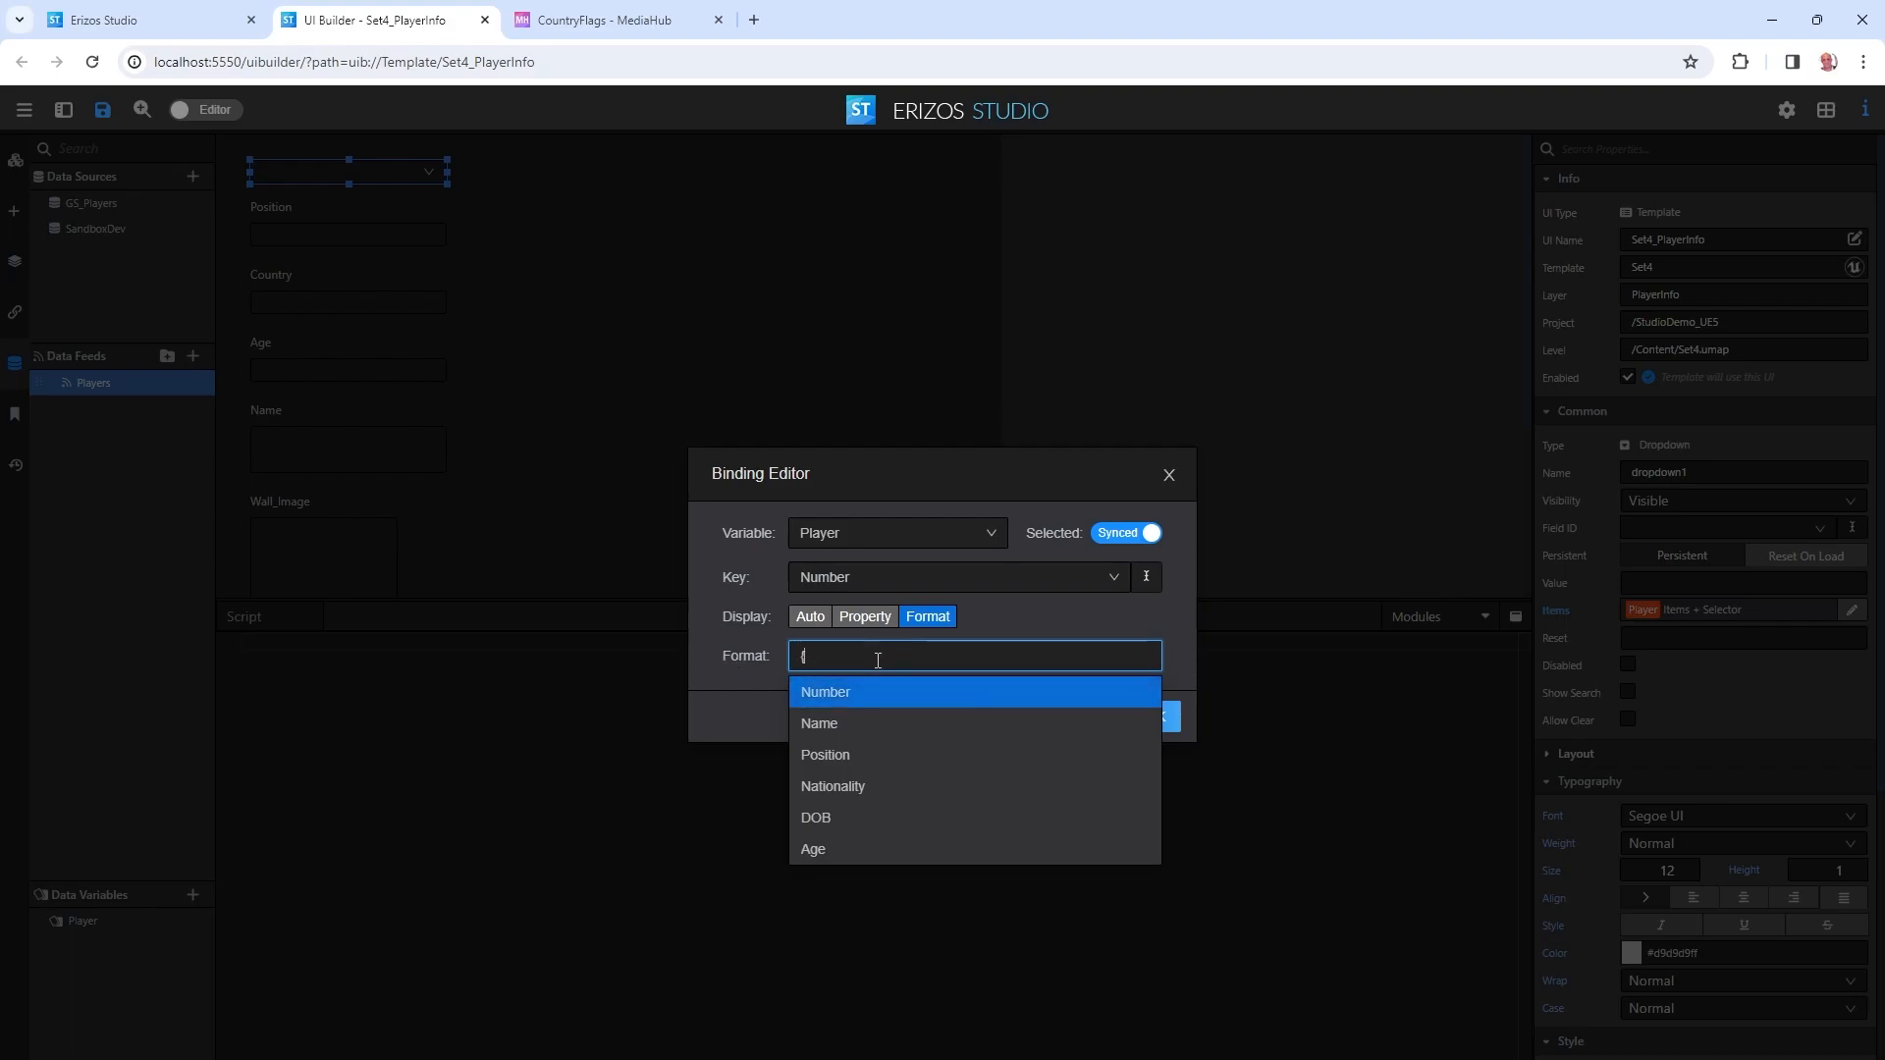
{"action": "left_click", "coordinate": [832, 729]}
{"action": "type", "text": "-"}
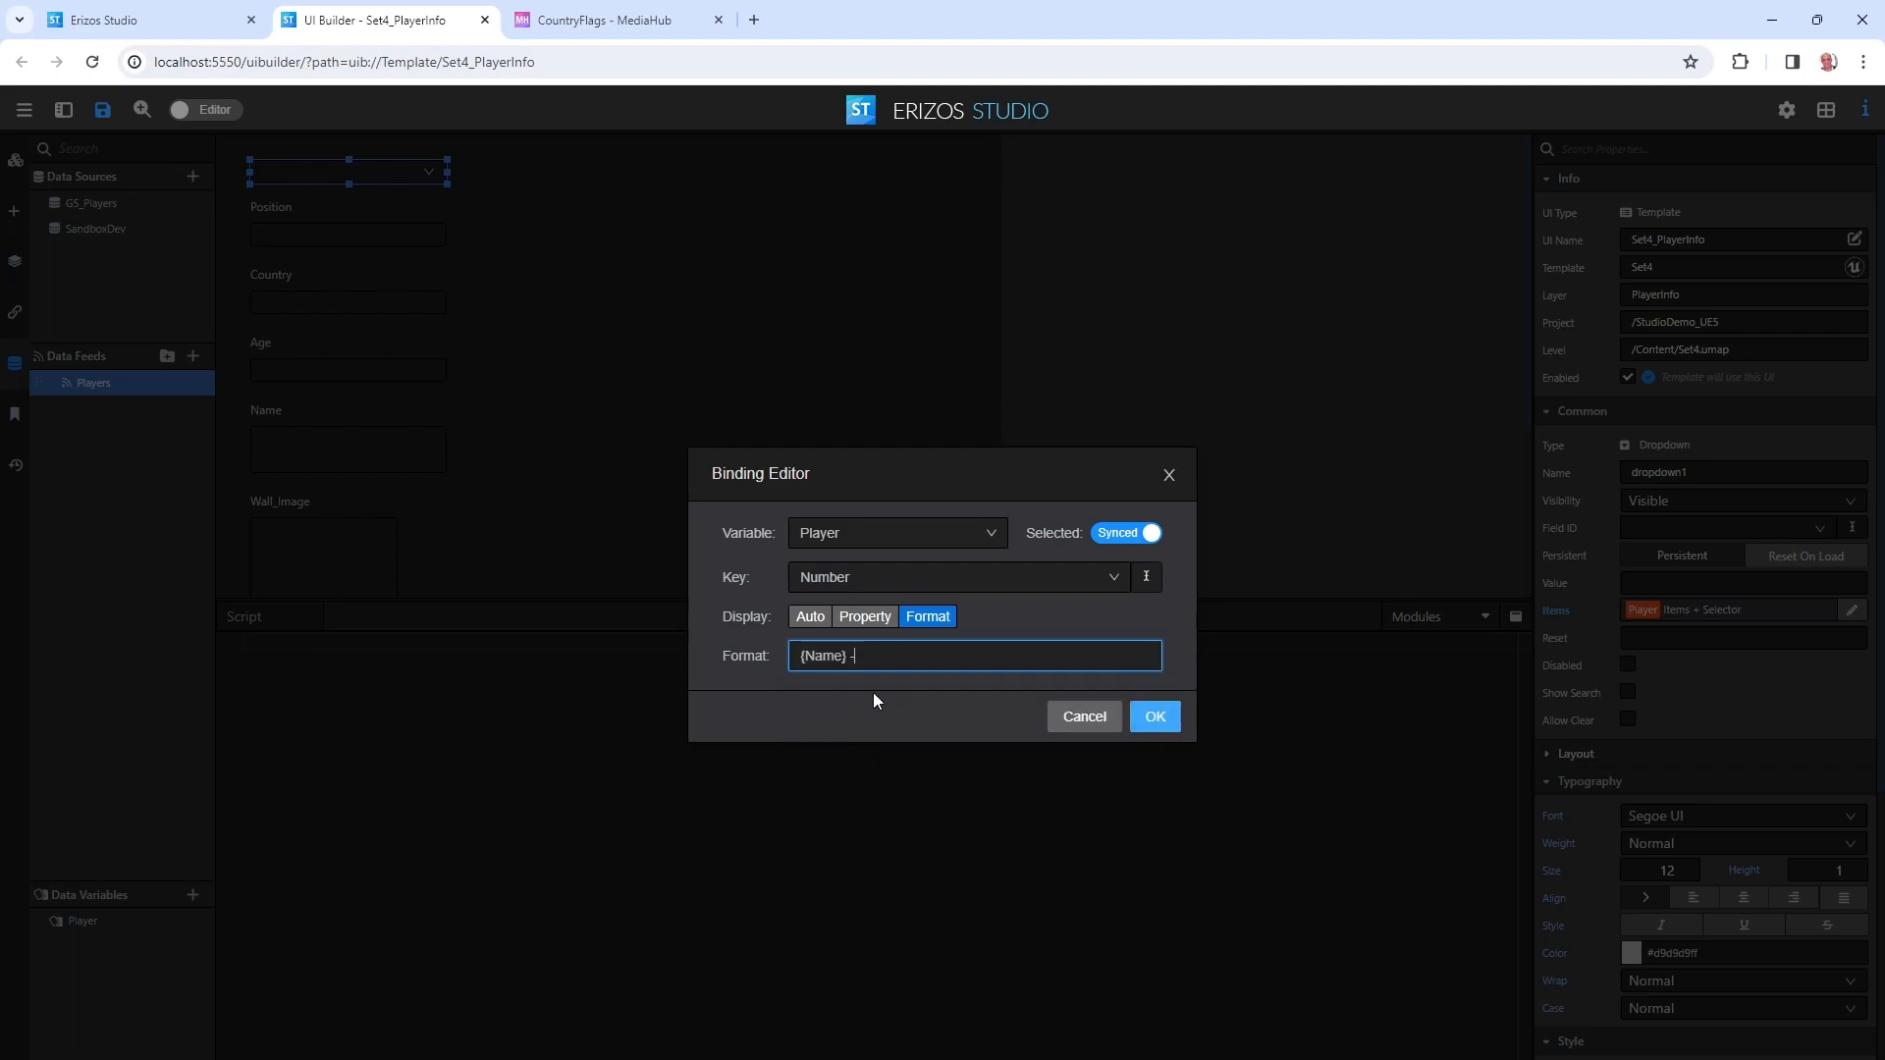
{"action": "type", "text": " {"}
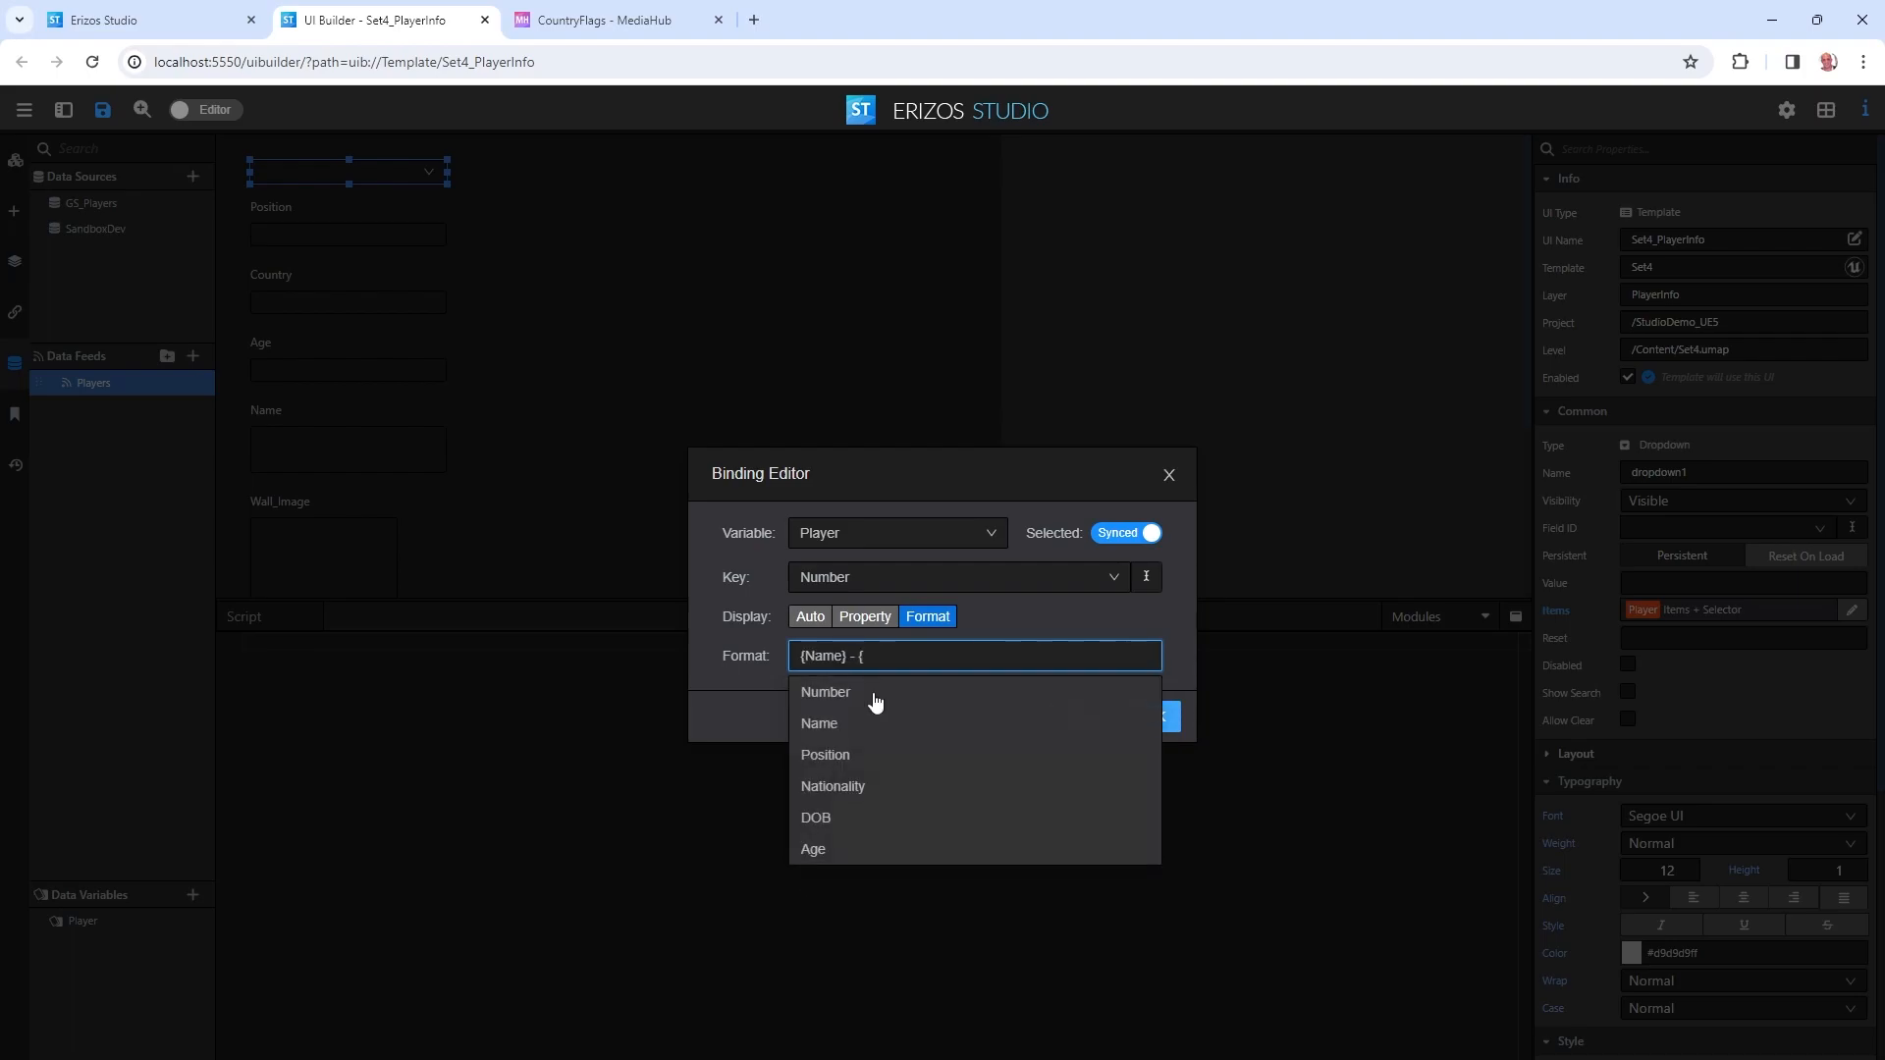
{"action": "left_click", "coordinate": [841, 755]}
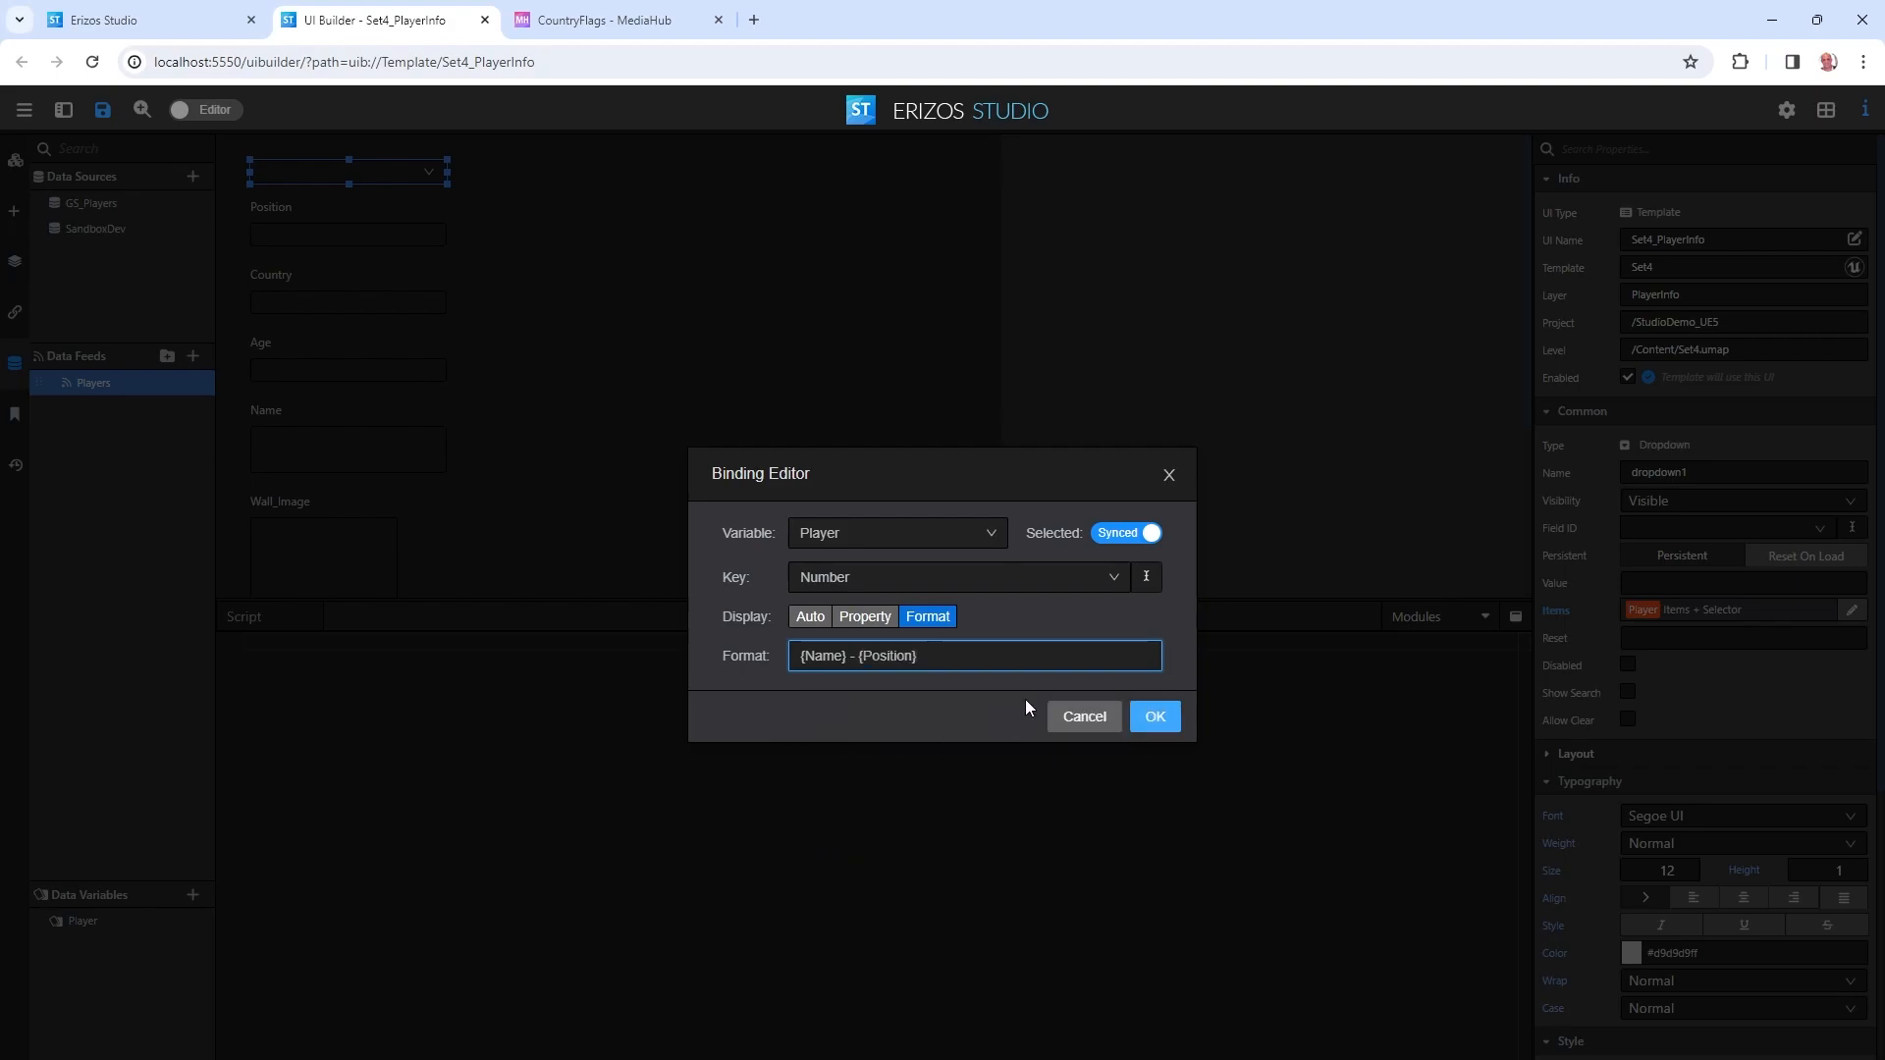
{"action": "type", "text": "dsf"}
{"action": "key", "text": "BackSpace"}
{"action": "key", "text": "BackSpace"}
{"action": "key", "text": "BackSpace"}
{"action": "left_click", "coordinate": [1155, 717]}
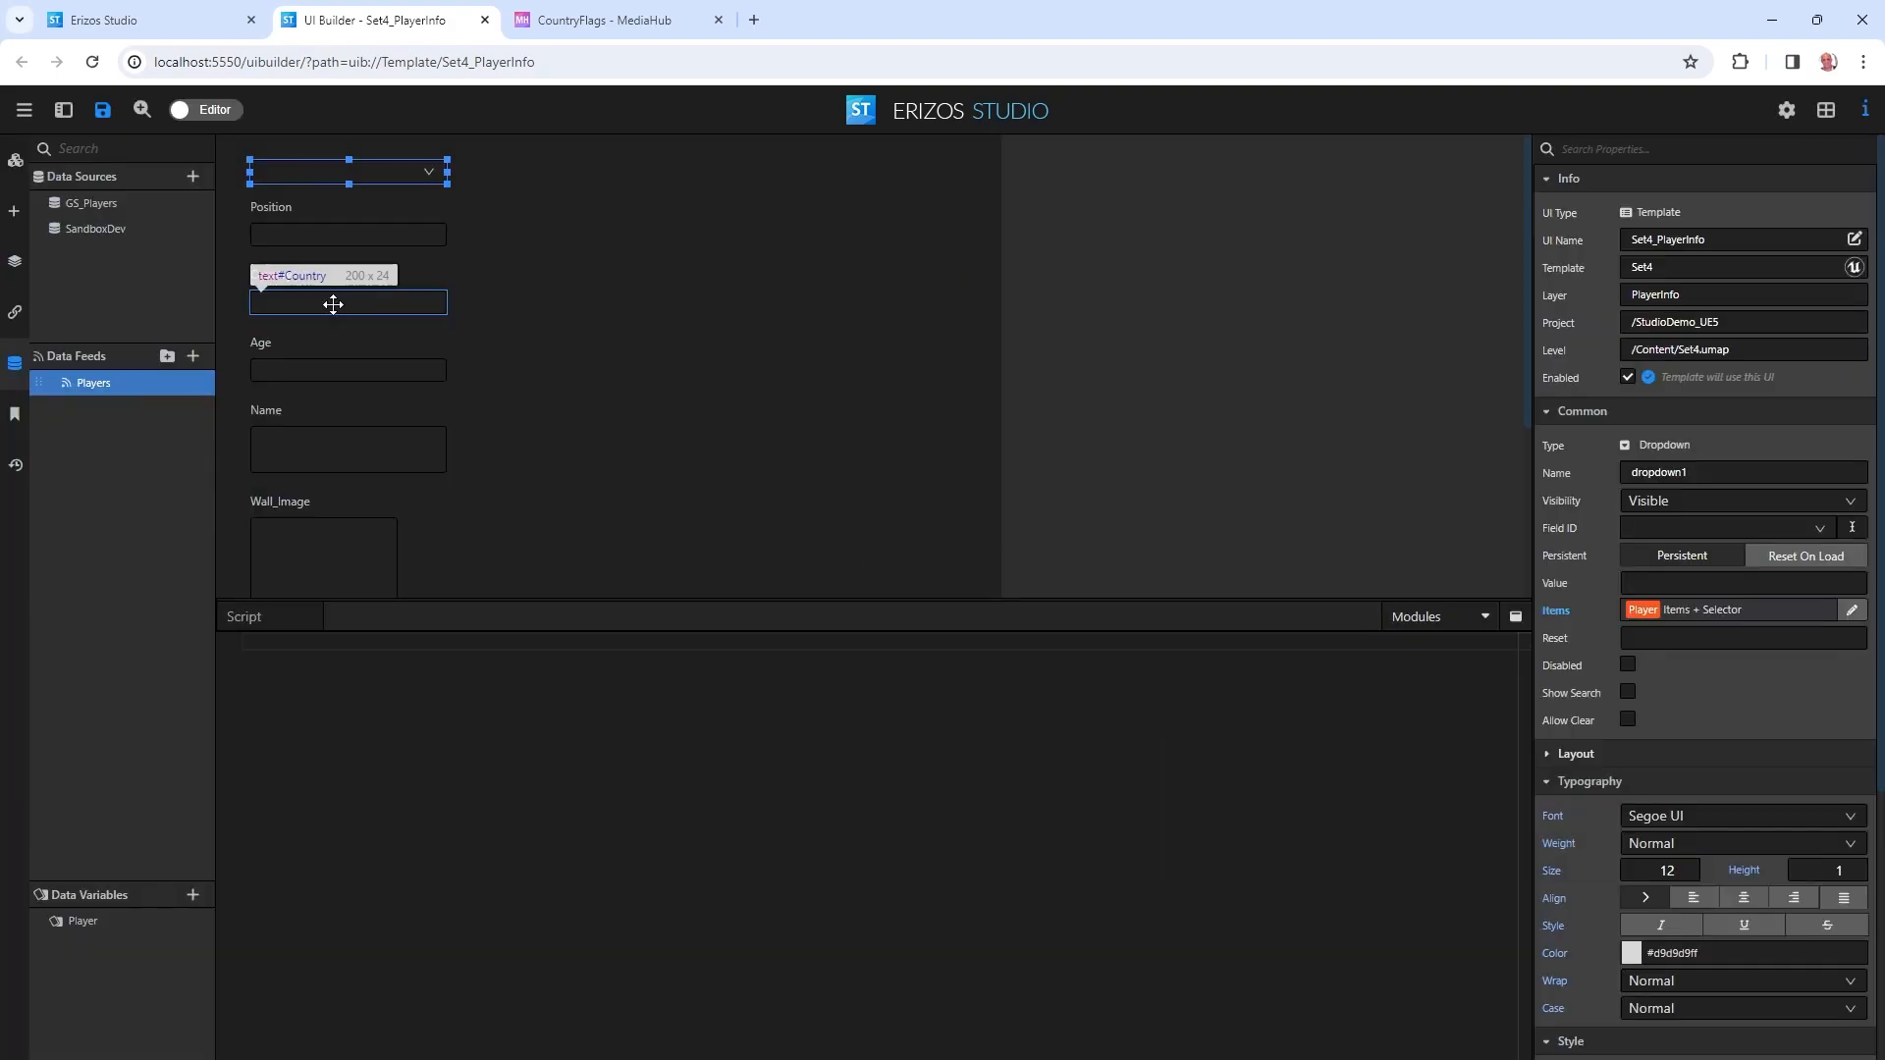
Preview the dropdown to confirm entries read like 'Name - Goalkeeper', then return to Editor.
{"action": "left_click", "coordinate": [208, 112]}
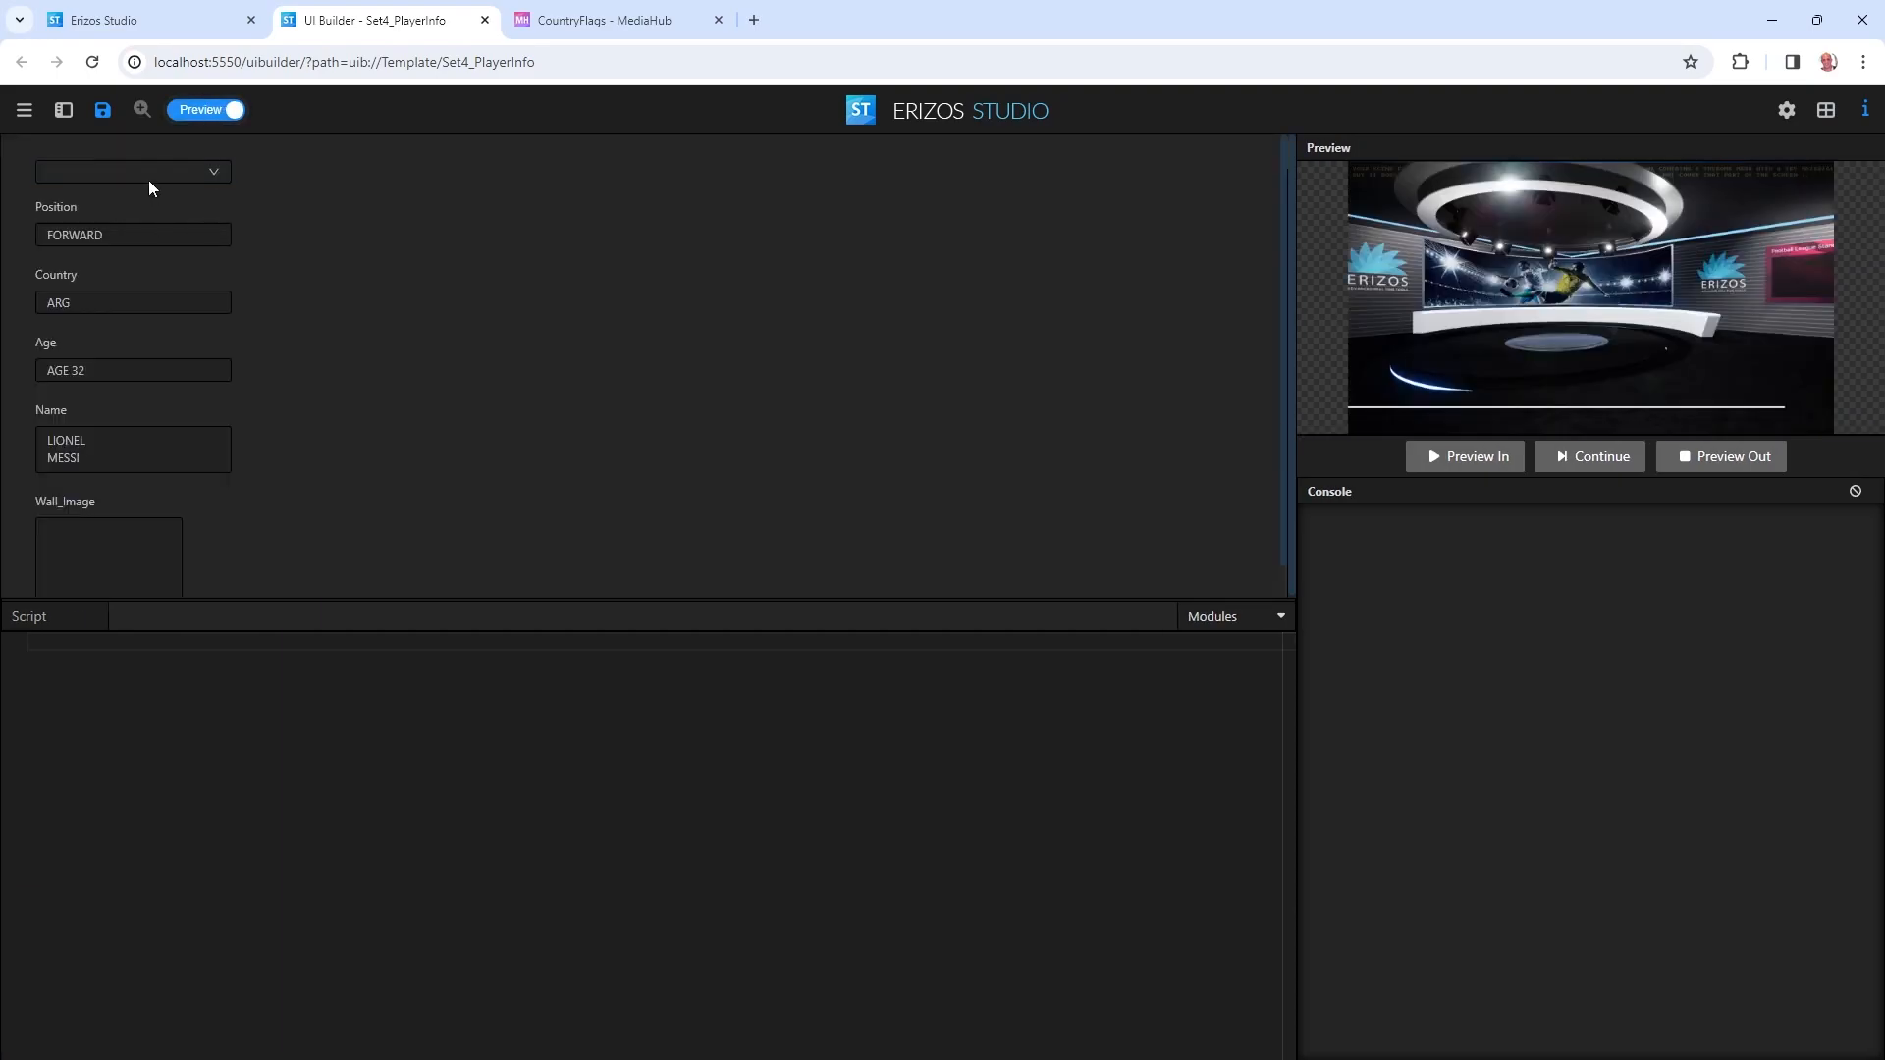
{"action": "left_click", "coordinate": [164, 172]}
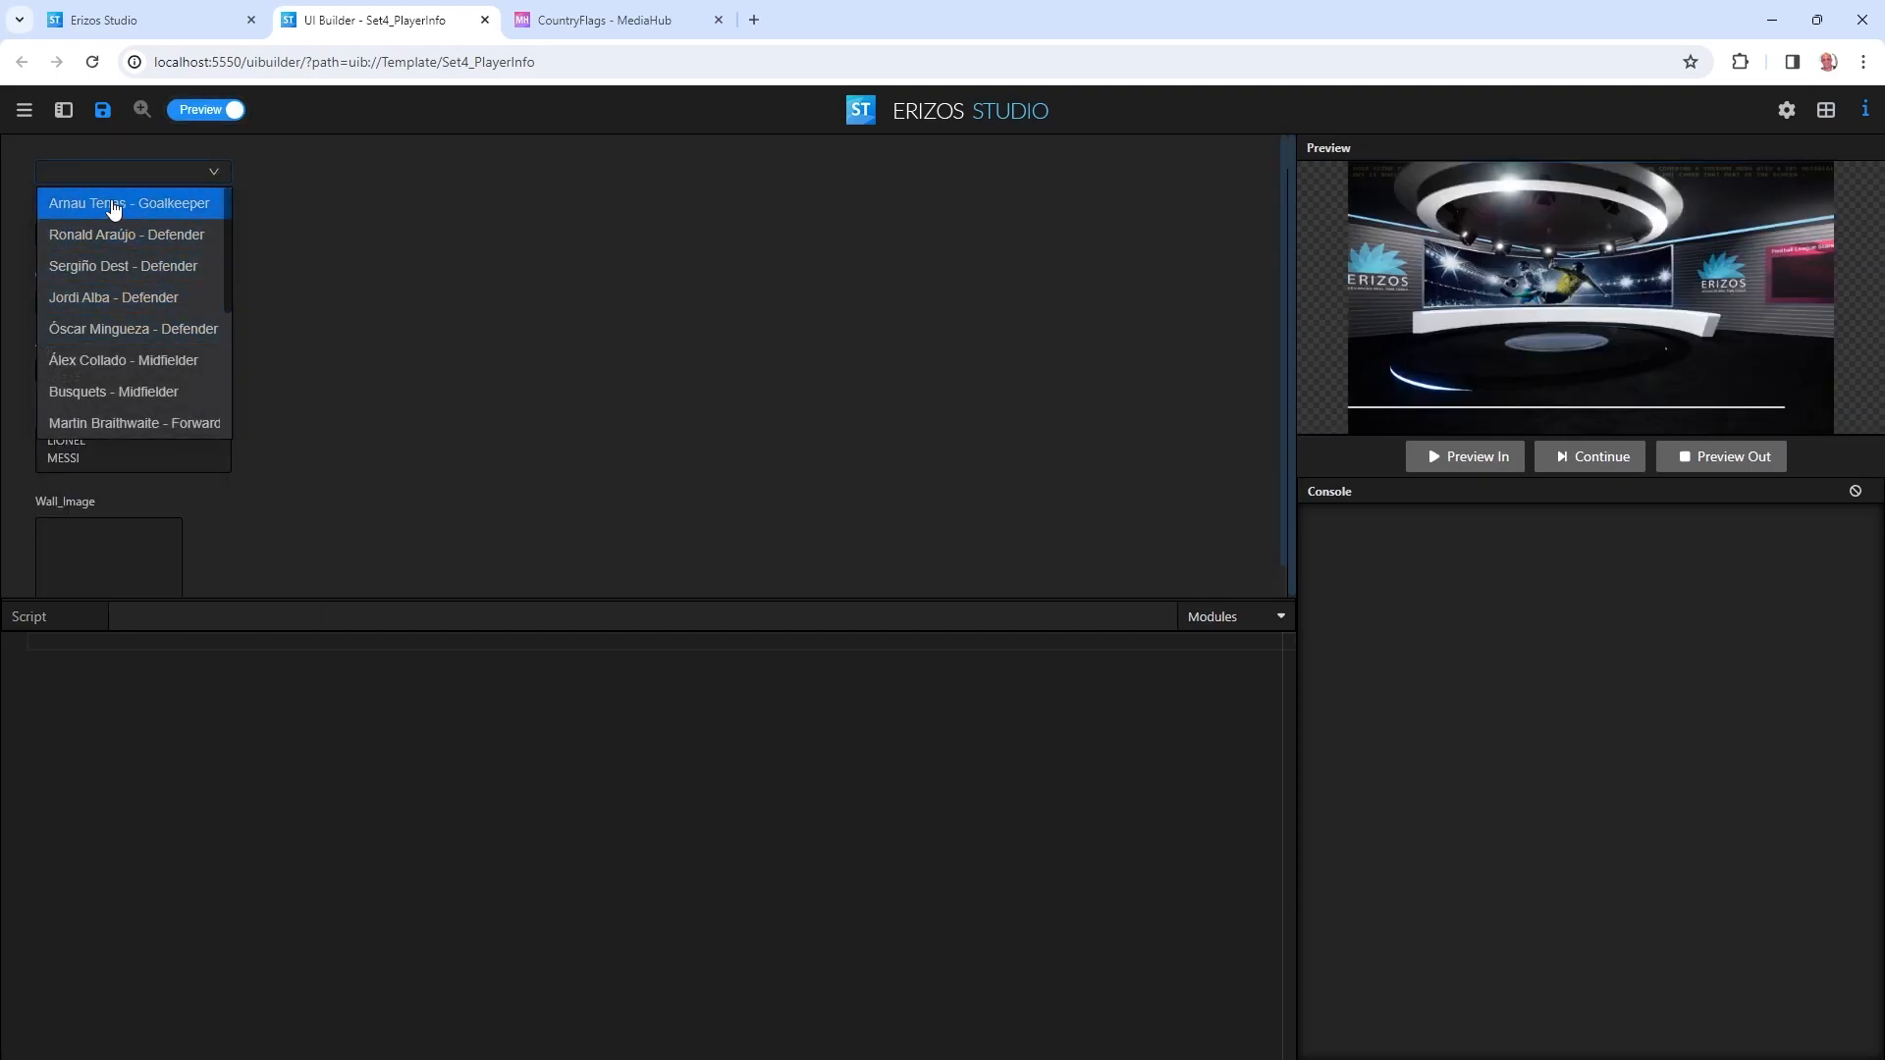
{"action": "scroll", "coordinate": [177, 334], "scroll_direction": "down", "scroll_amount": 2}
{"action": "scroll", "coordinate": [189, 371], "scroll_direction": "up", "scroll_amount": 2}
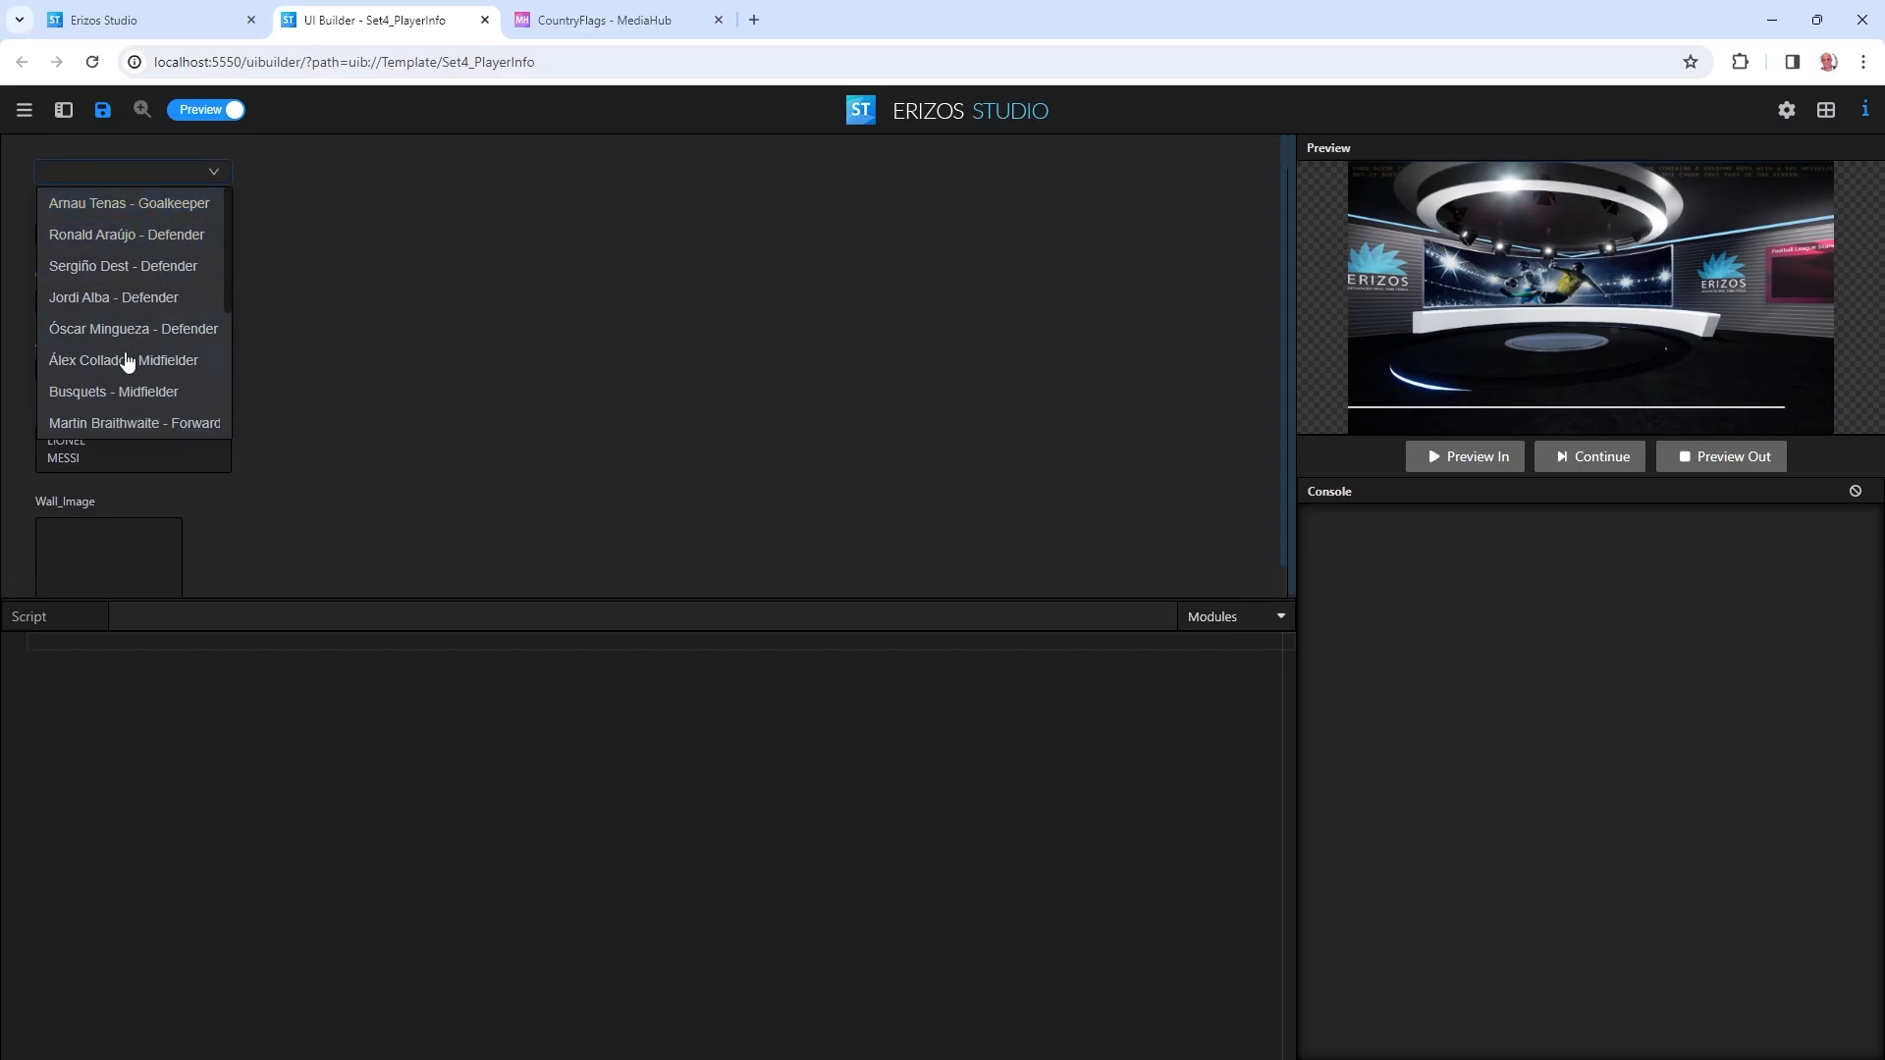
{"action": "left_click", "coordinate": [211, 110]}
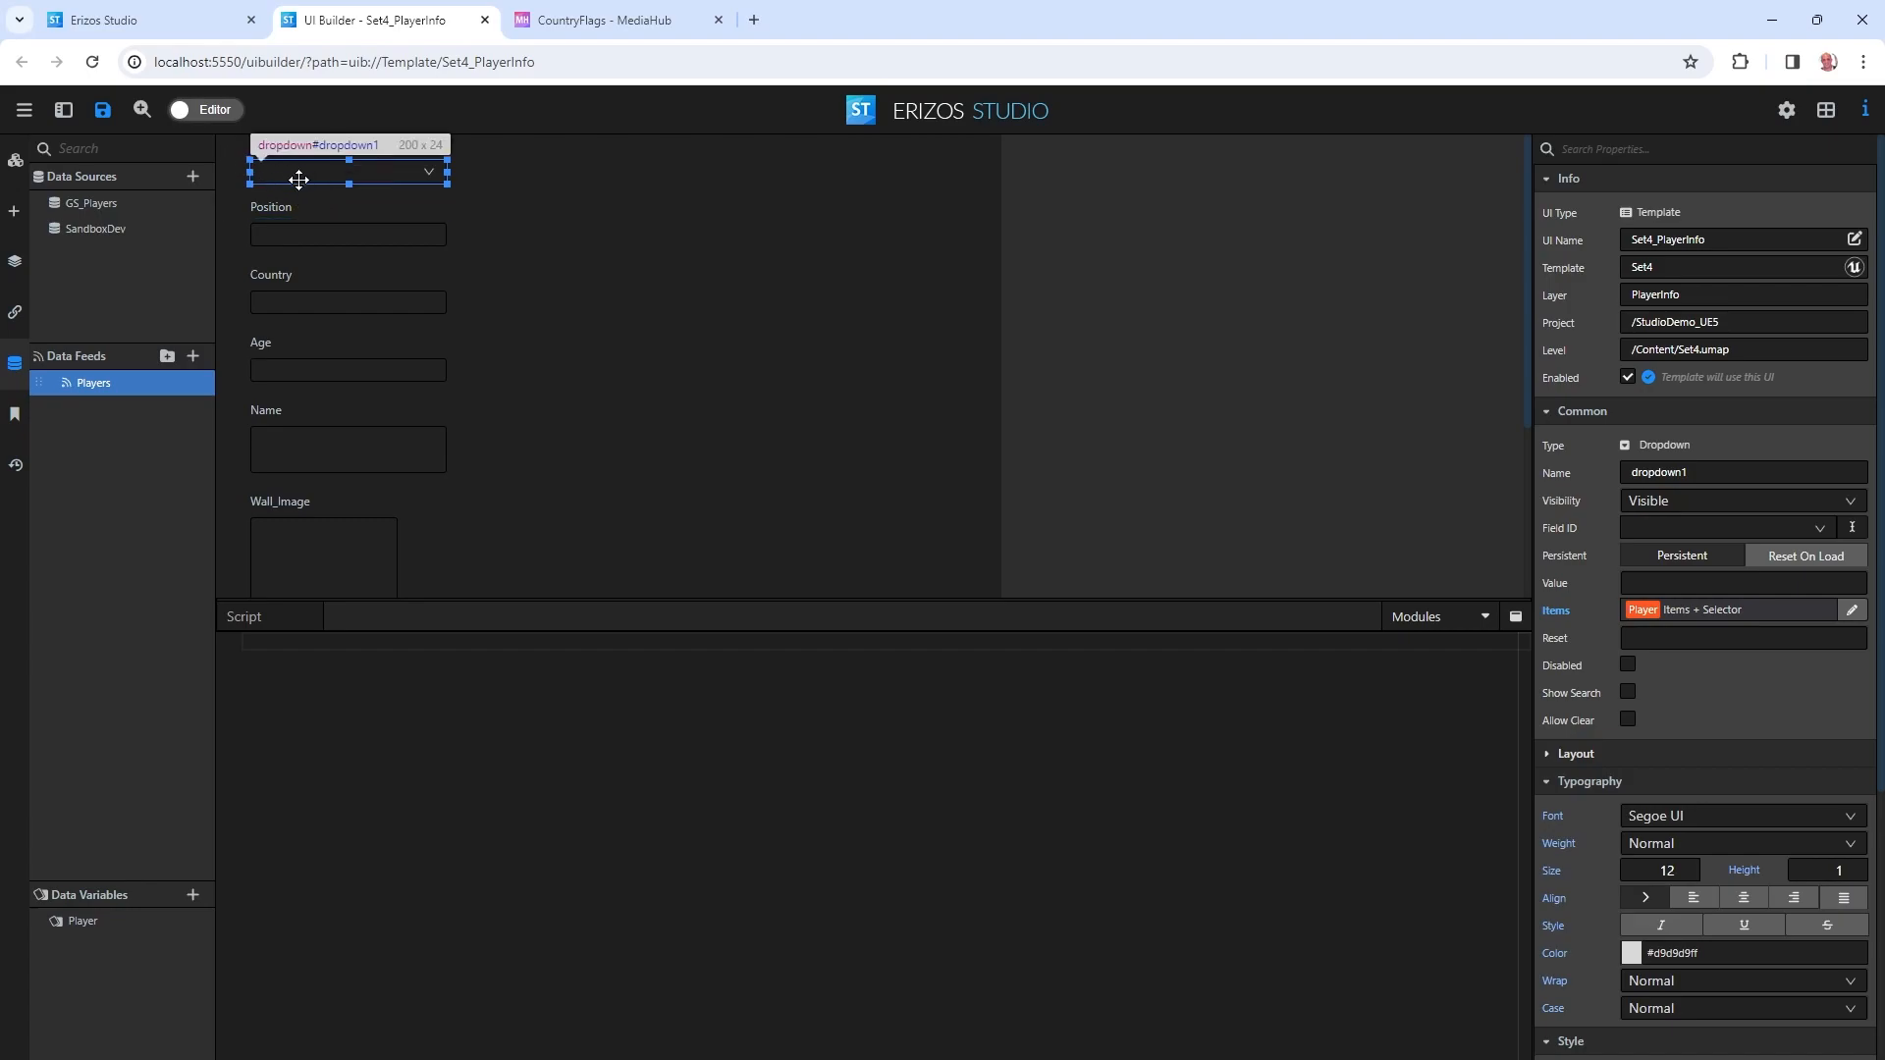
Bind the Position field's value to the Player variable's Position property.
{"action": "left_click", "coordinate": [336, 240]}
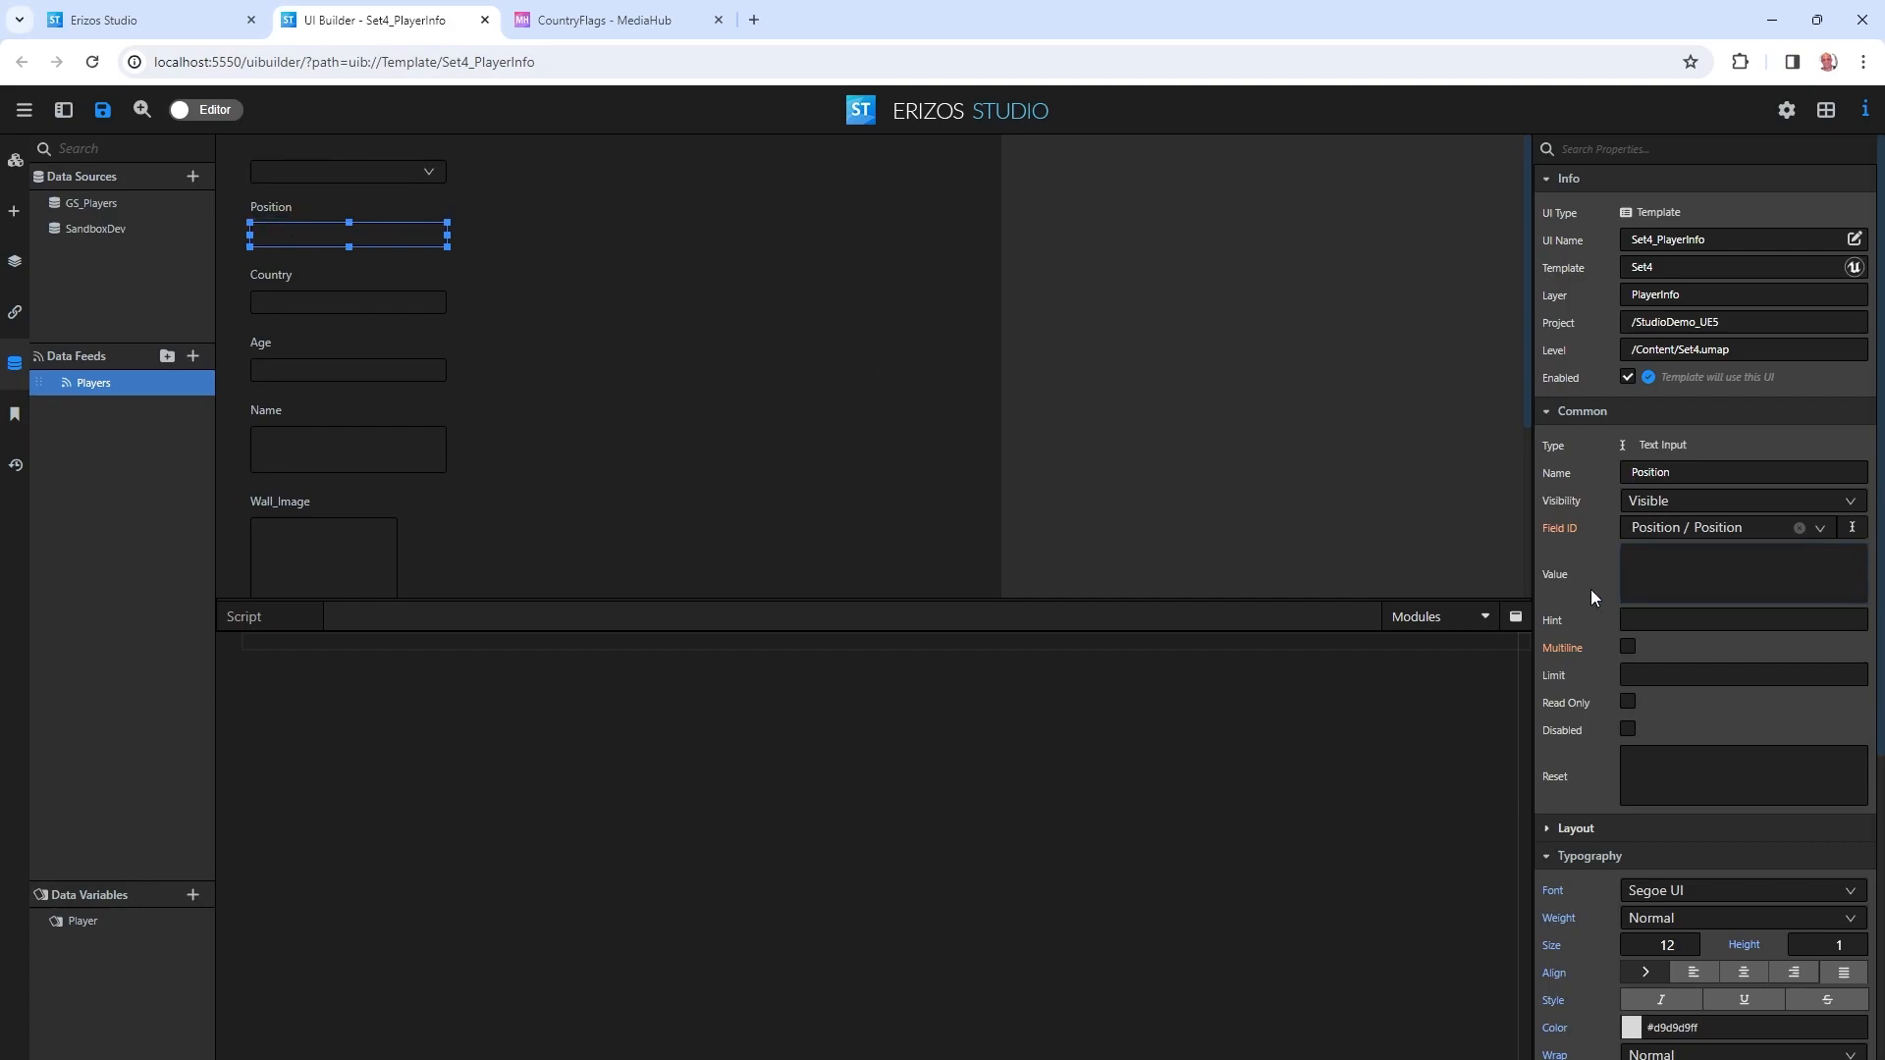
{"action": "right_click", "coordinate": [1553, 576]}
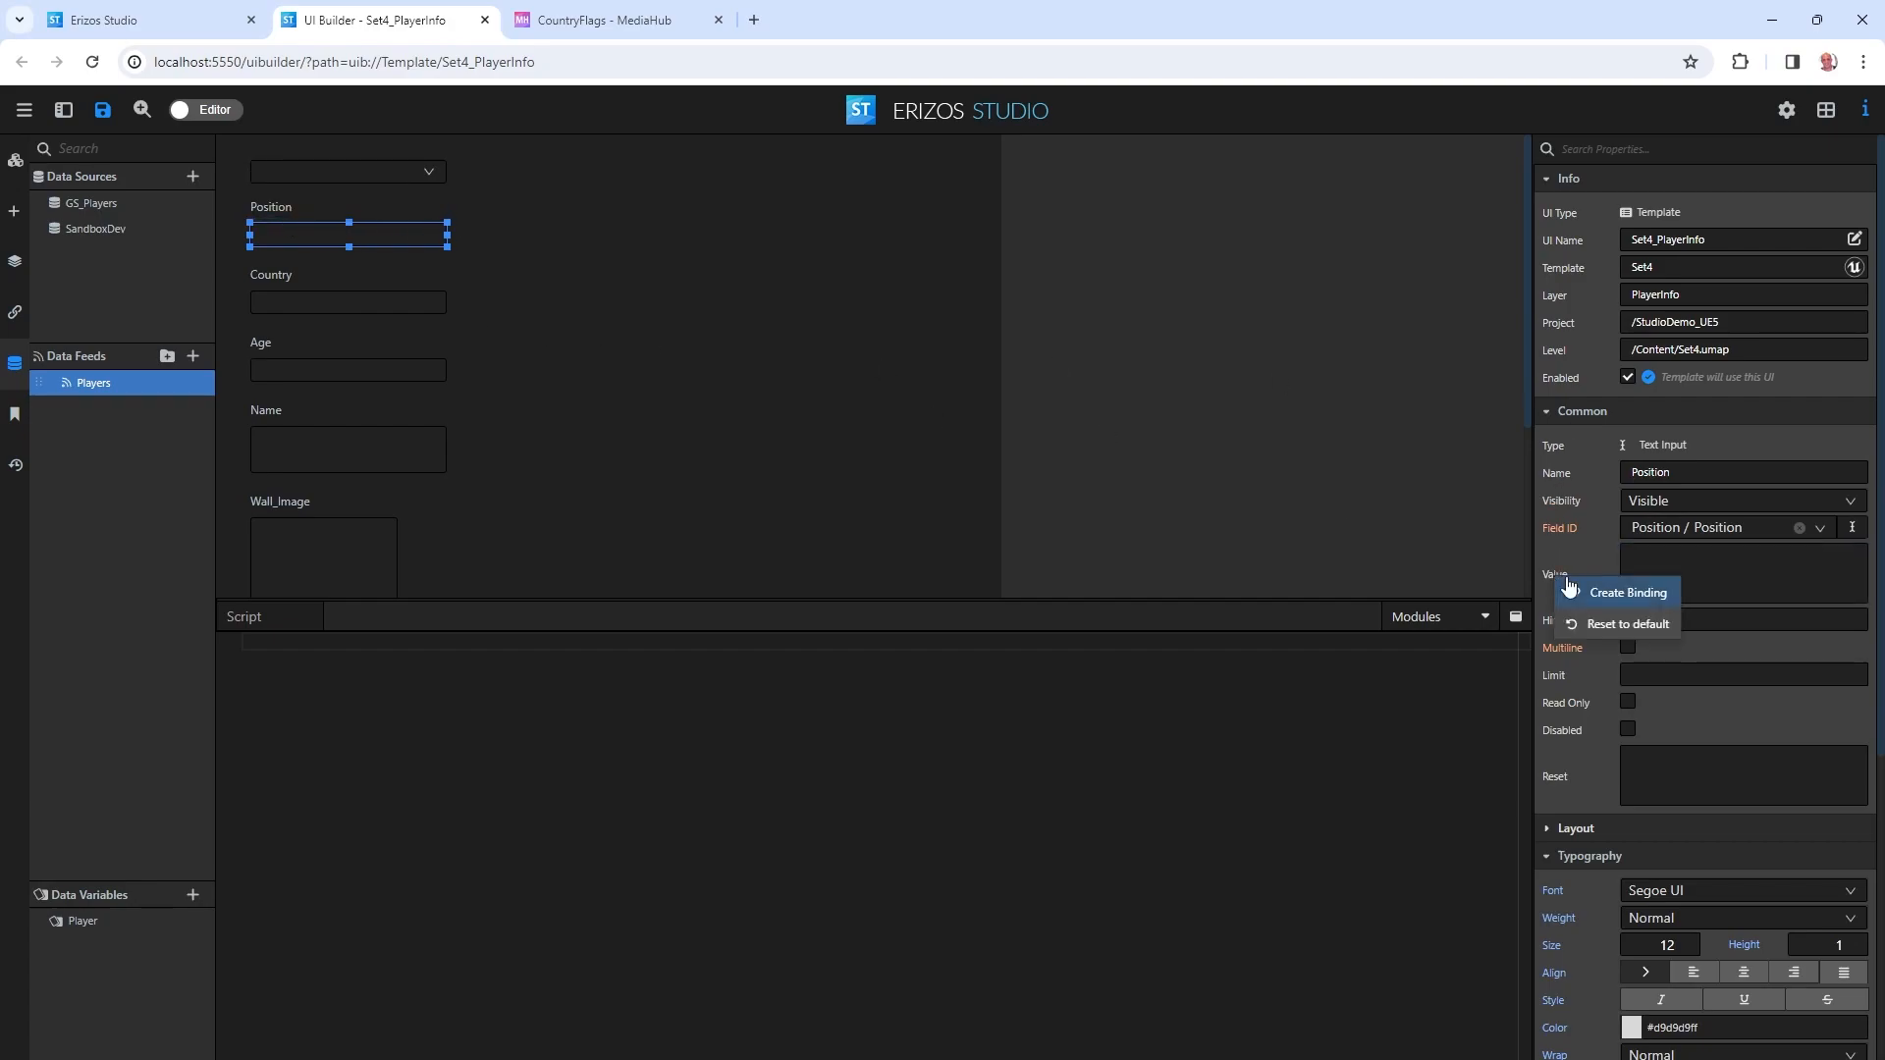
{"action": "left_click", "coordinate": [1629, 594]}
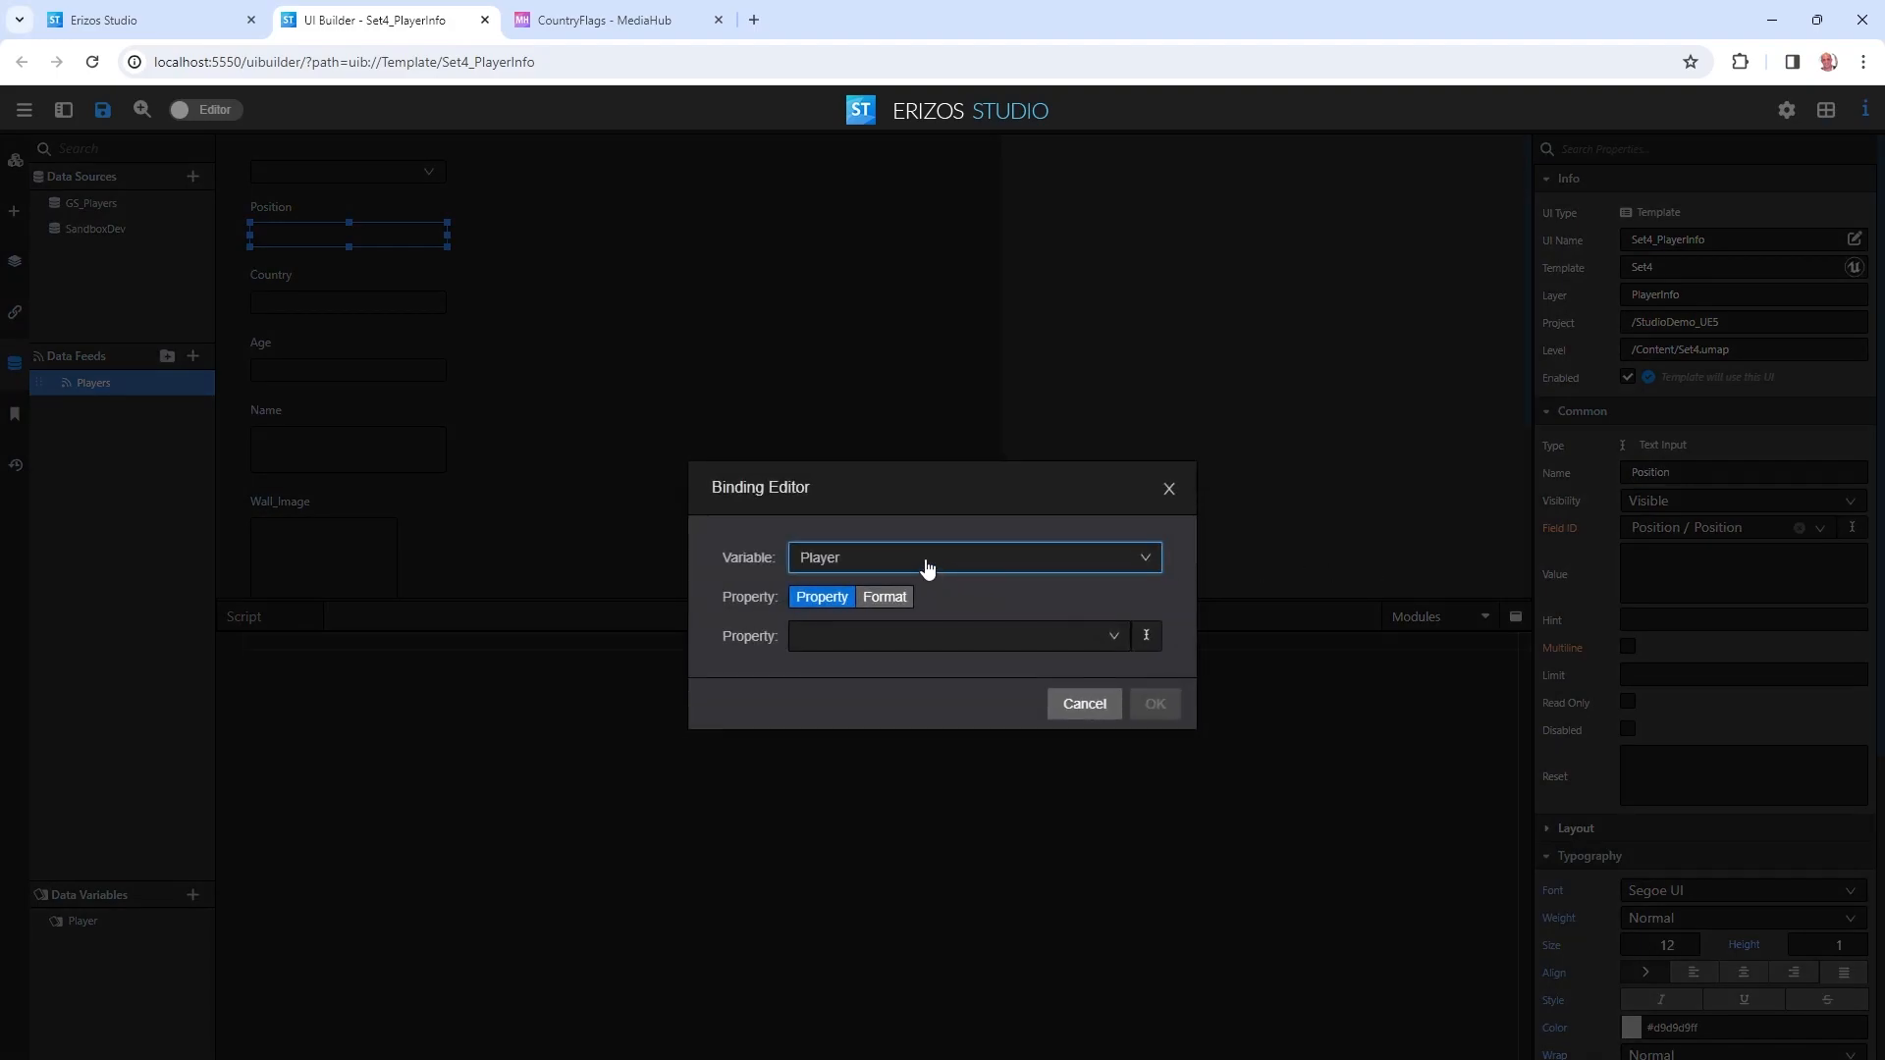
{"action": "left_click", "coordinate": [886, 562]}
{"action": "left_click", "coordinate": [855, 600]}
{"action": "left_click", "coordinate": [878, 637]}
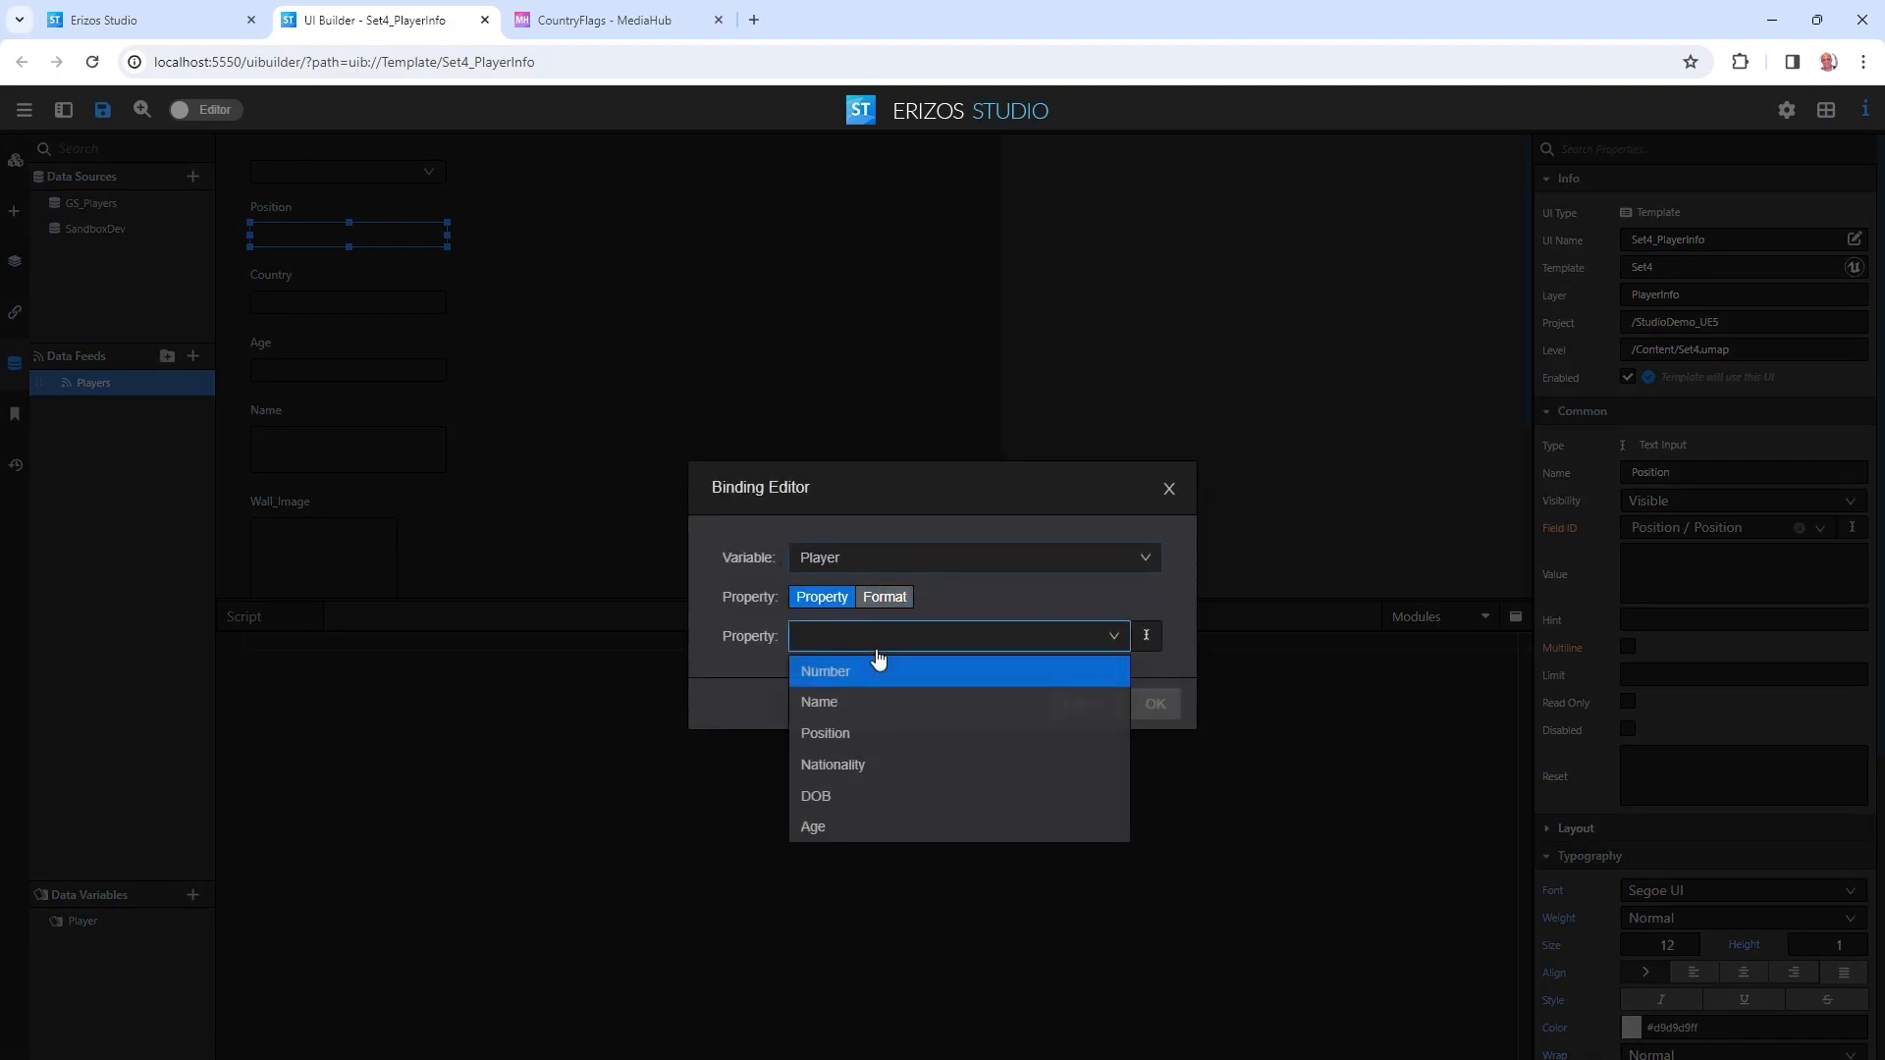
{"action": "left_click", "coordinate": [884, 732]}
{"action": "left_click", "coordinate": [1155, 704]}
Bind the Age field's value to the Player variable's Age property.
{"action": "left_click", "coordinate": [283, 299]}
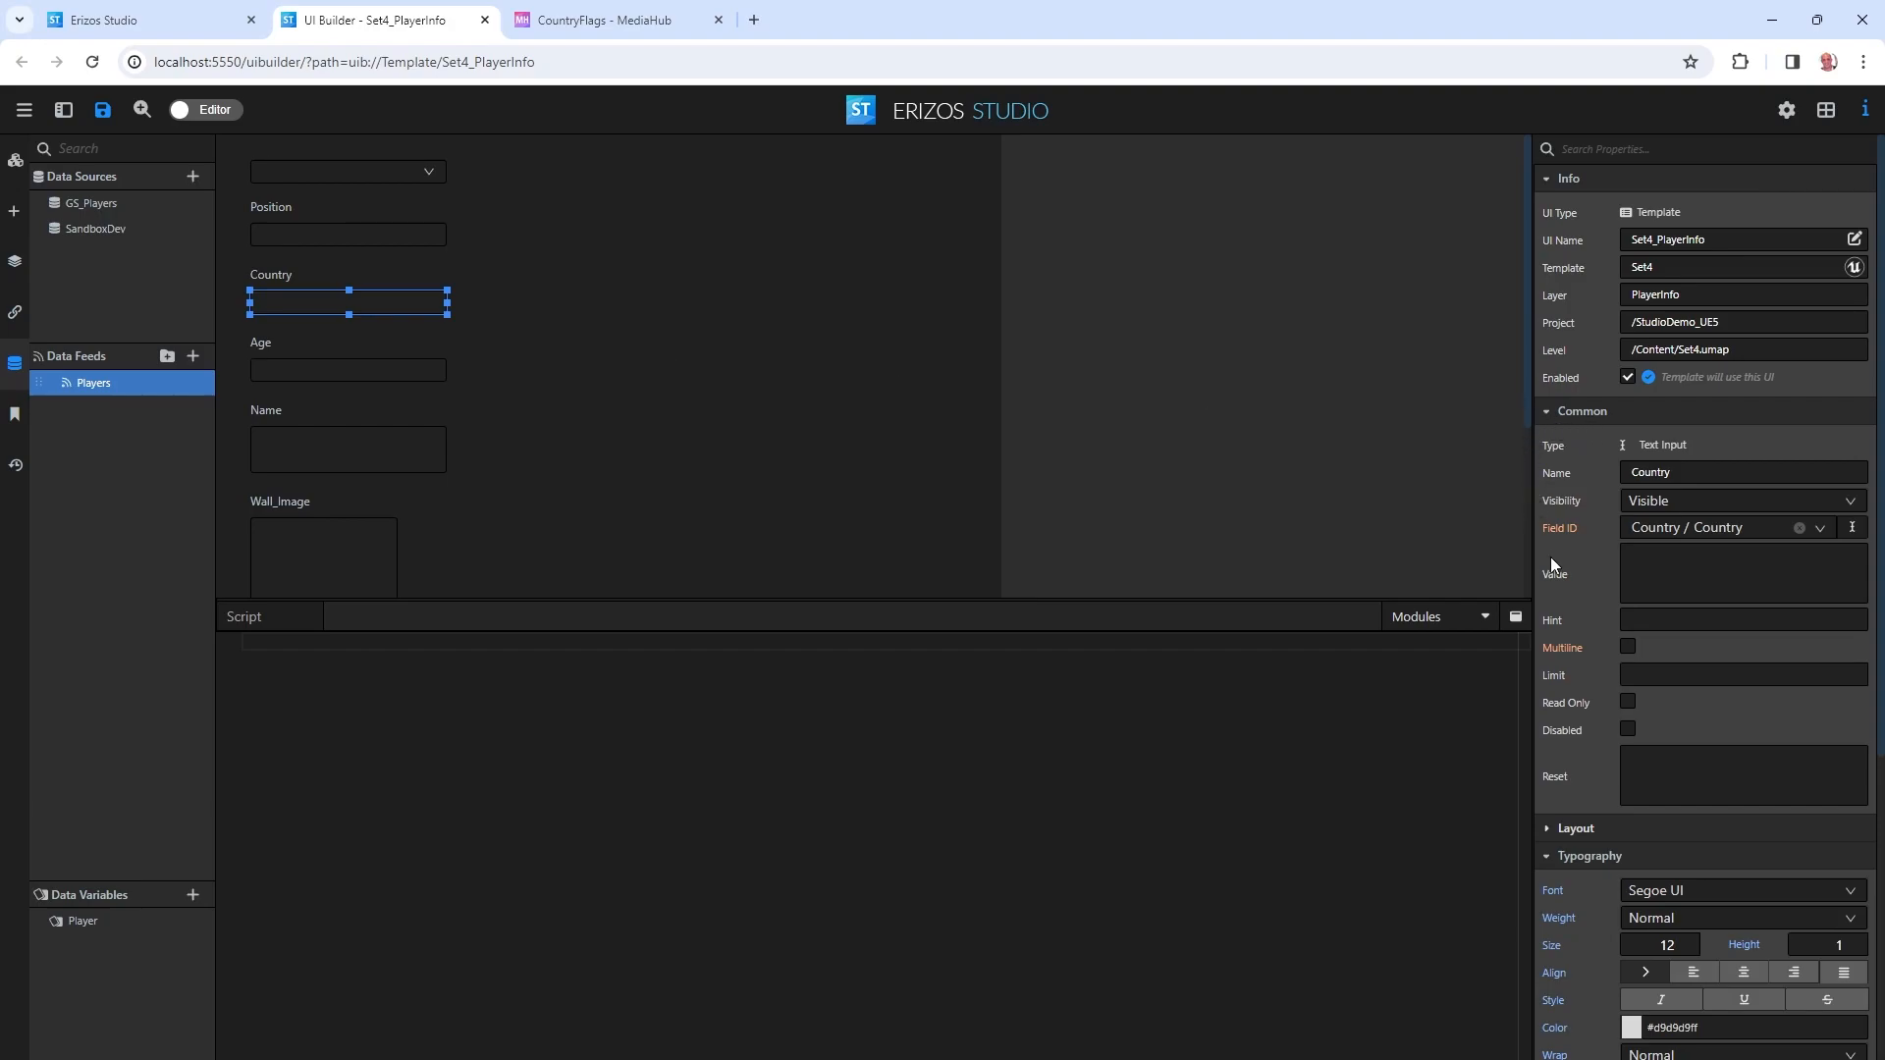
{"action": "left_click", "coordinate": [335, 370]}
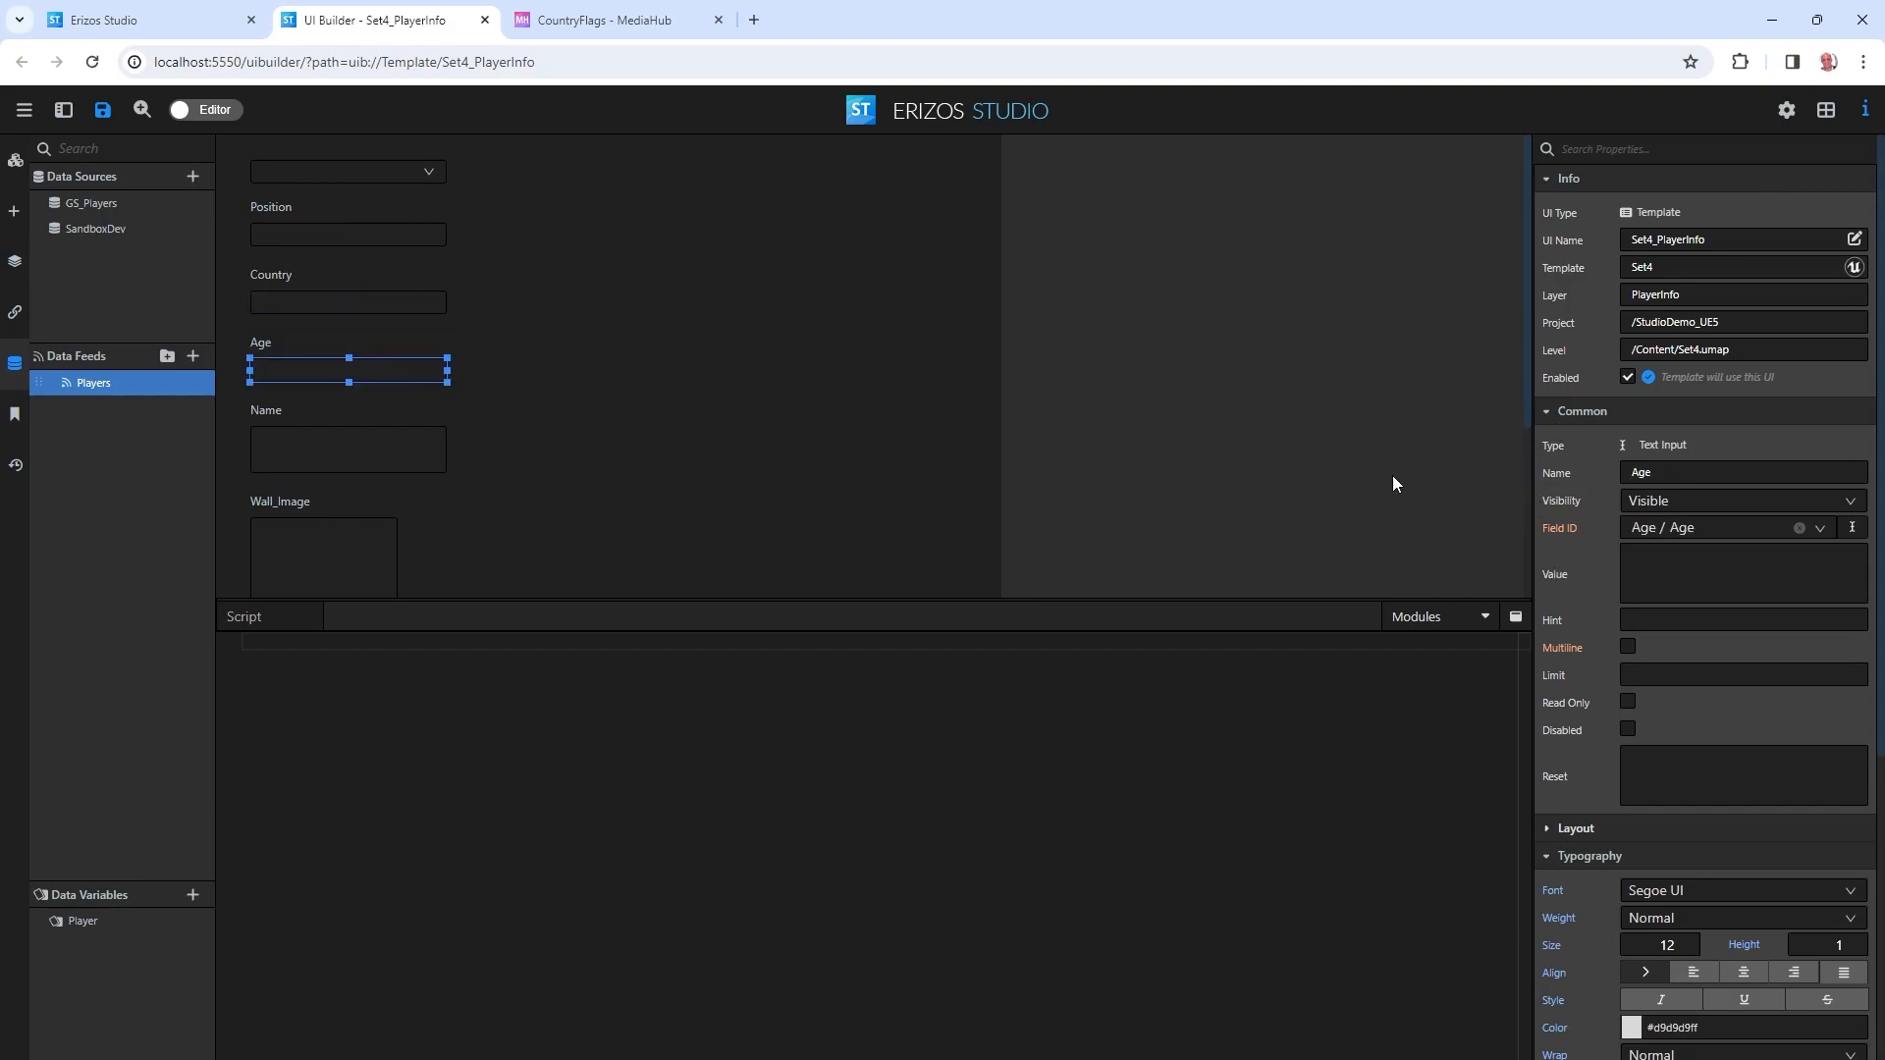
{"action": "right_click", "coordinate": [1553, 576]}
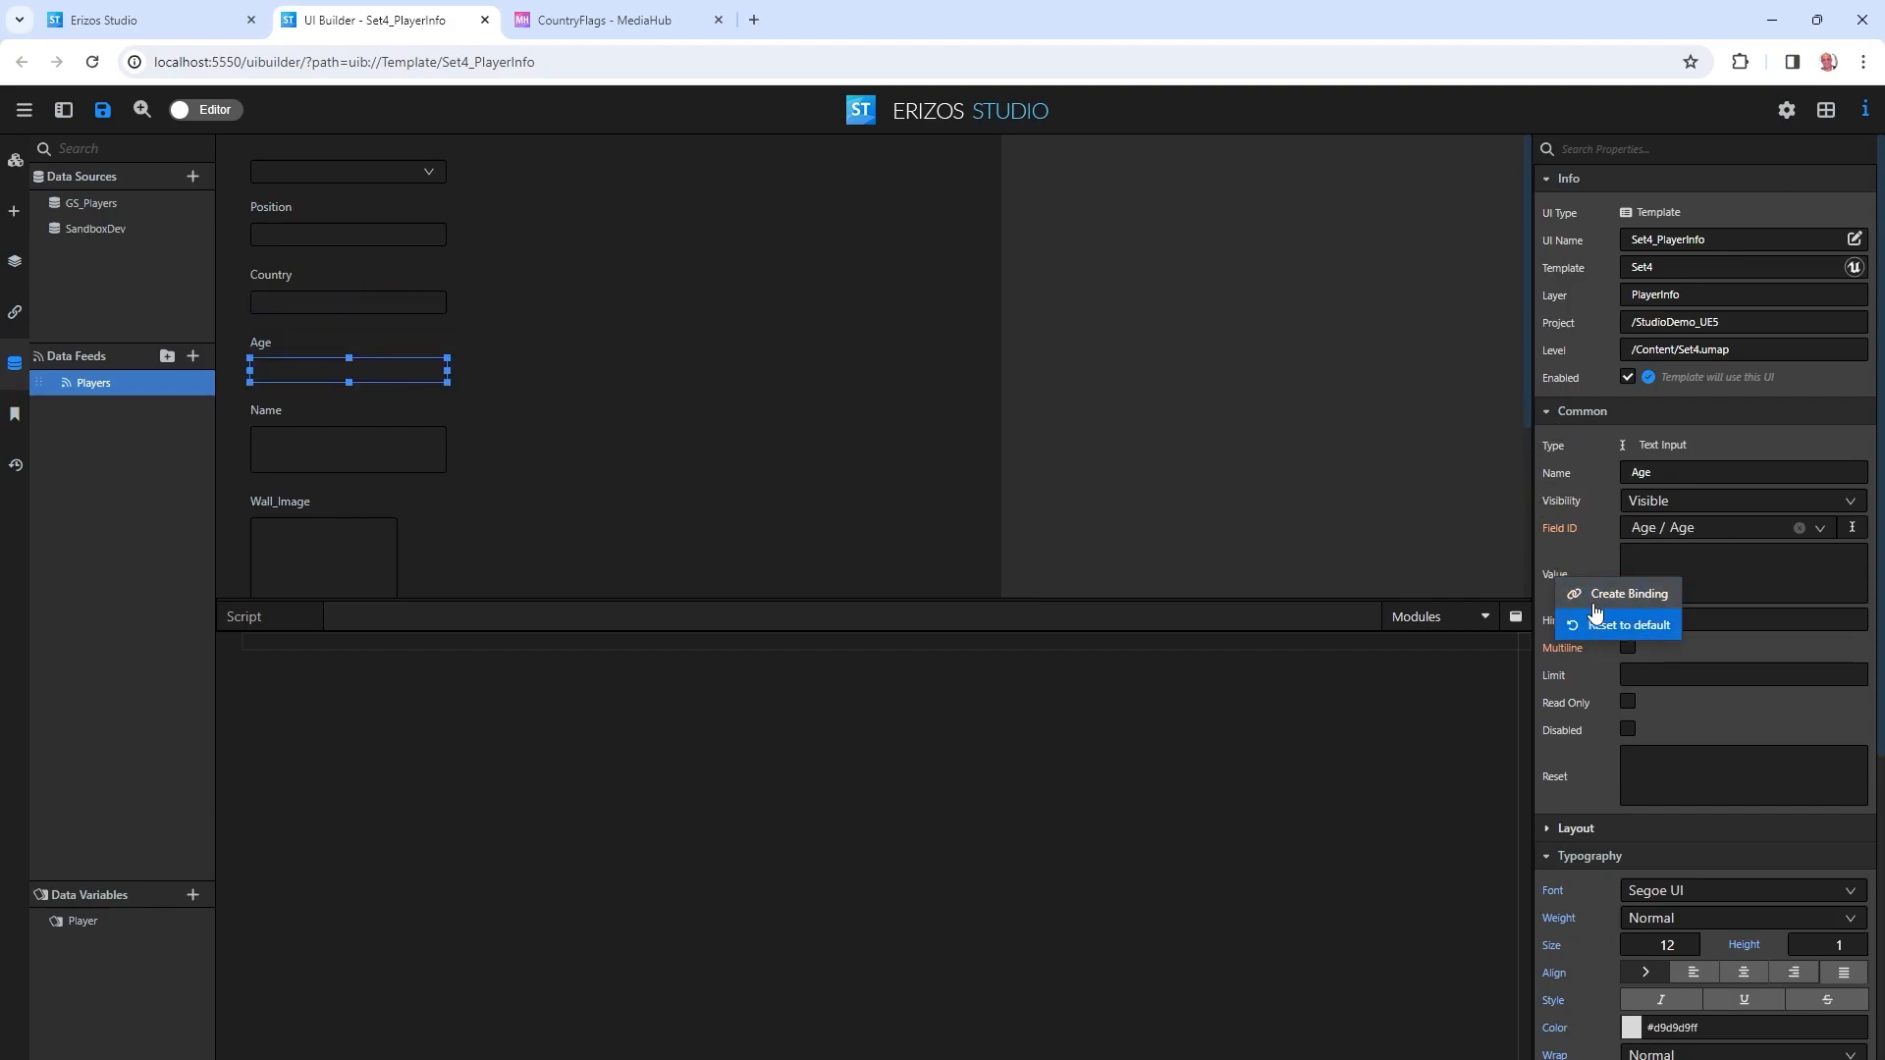
{"action": "left_click", "coordinate": [1590, 621]}
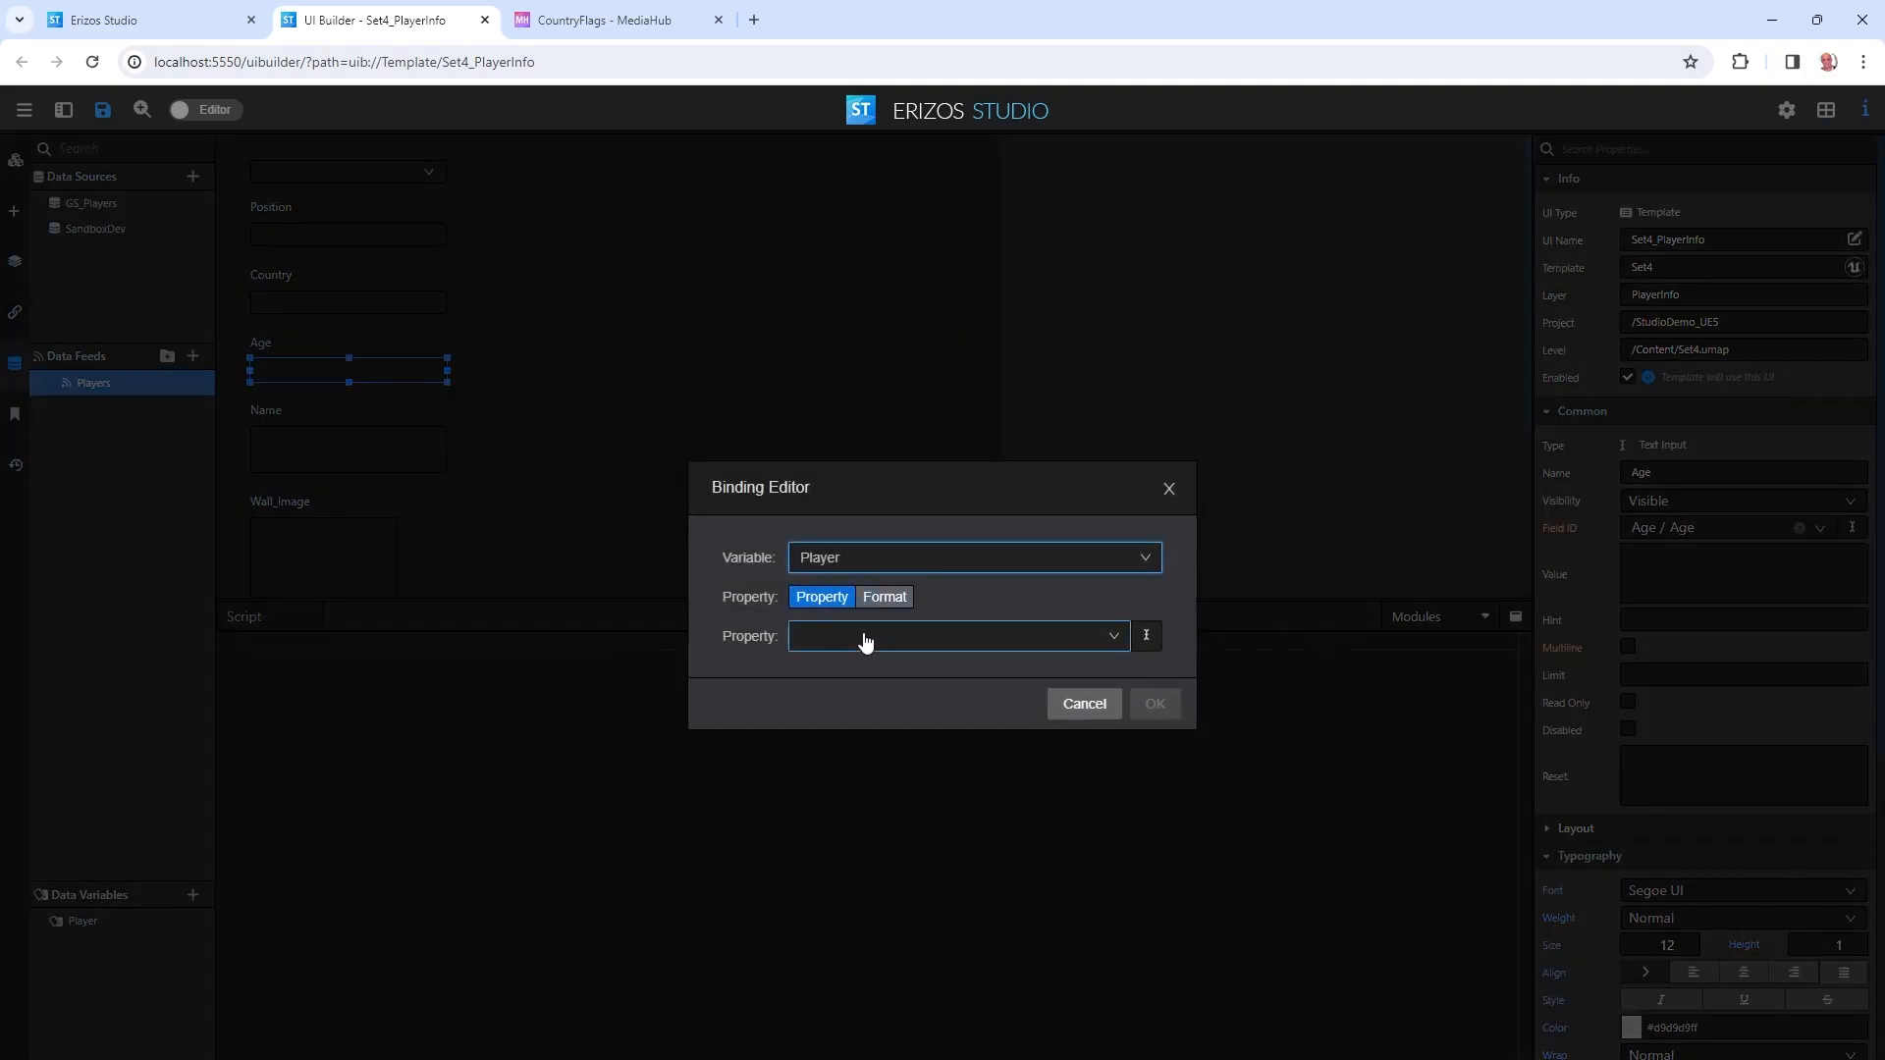
{"action": "left_click", "coordinate": [863, 637]}
{"action": "left_click", "coordinate": [840, 827]}
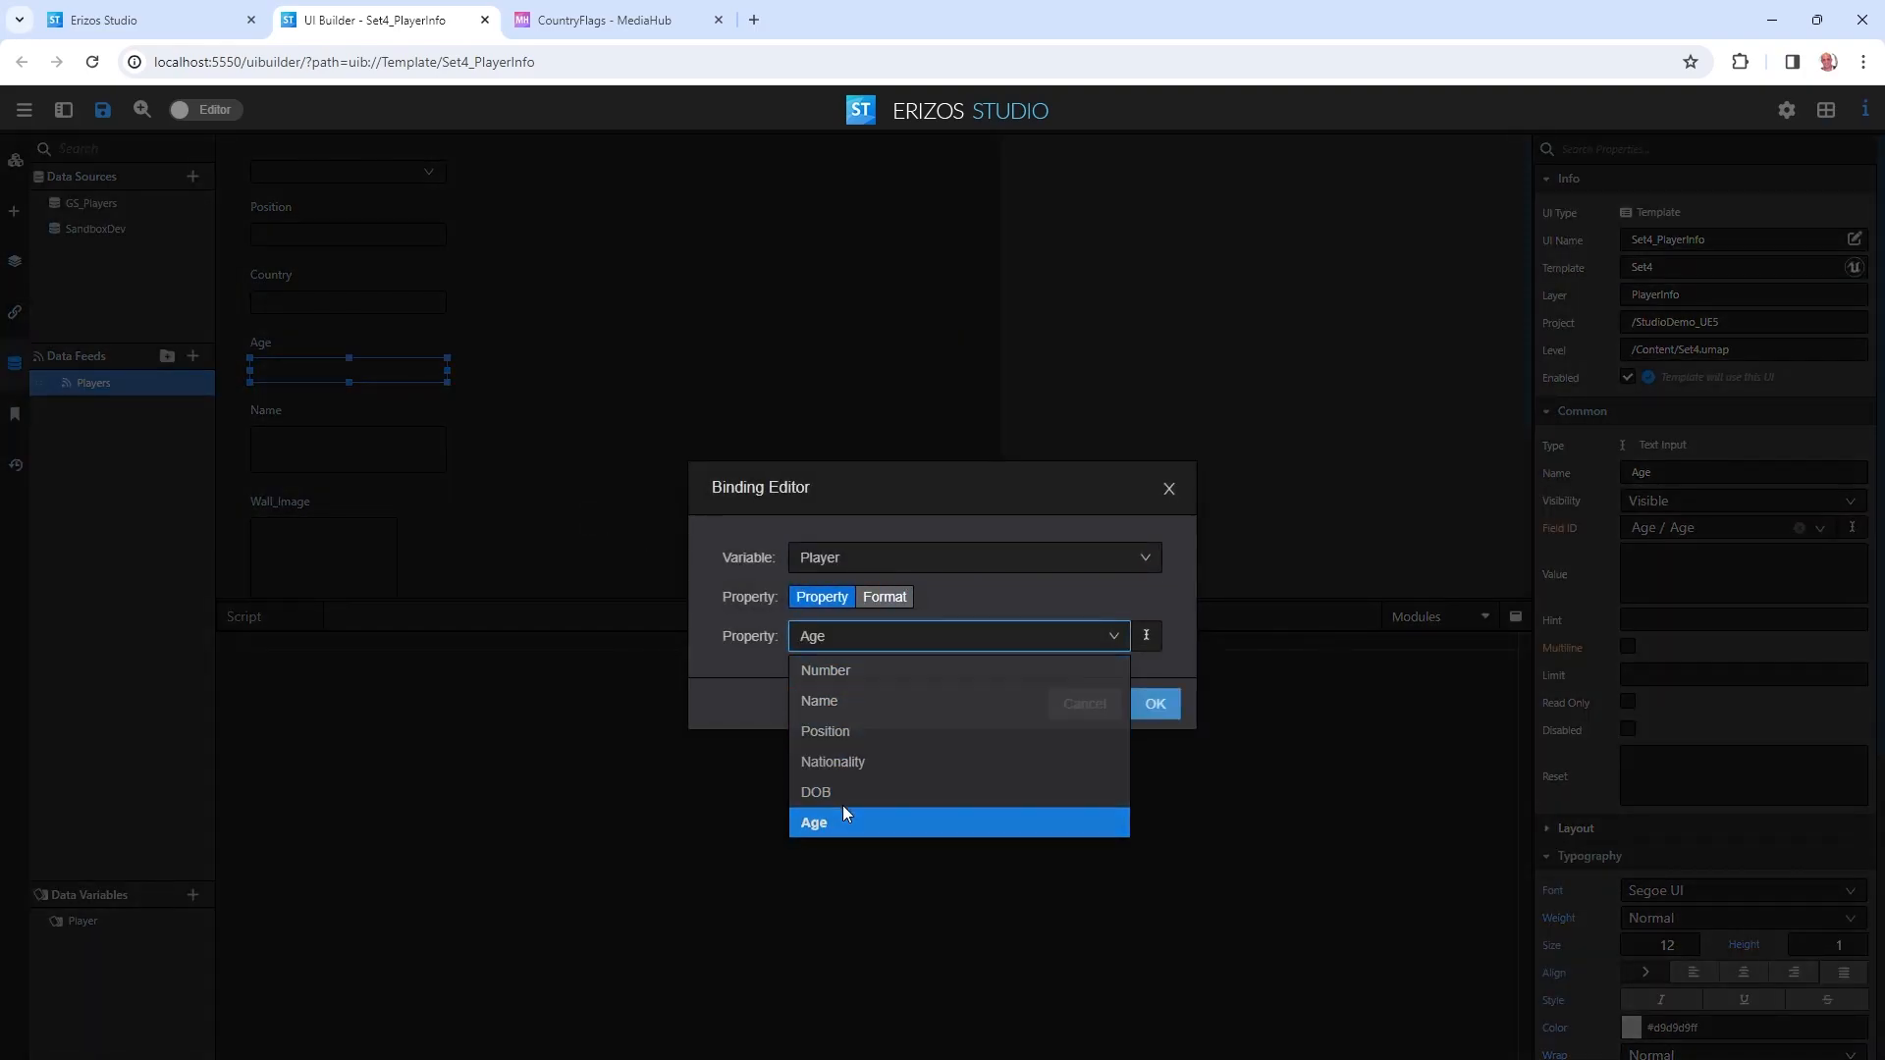
{"action": "left_click", "coordinate": [1161, 709]}
Bind the Name field's value to the Player variable's Name property.
{"action": "left_click", "coordinate": [344, 451]}
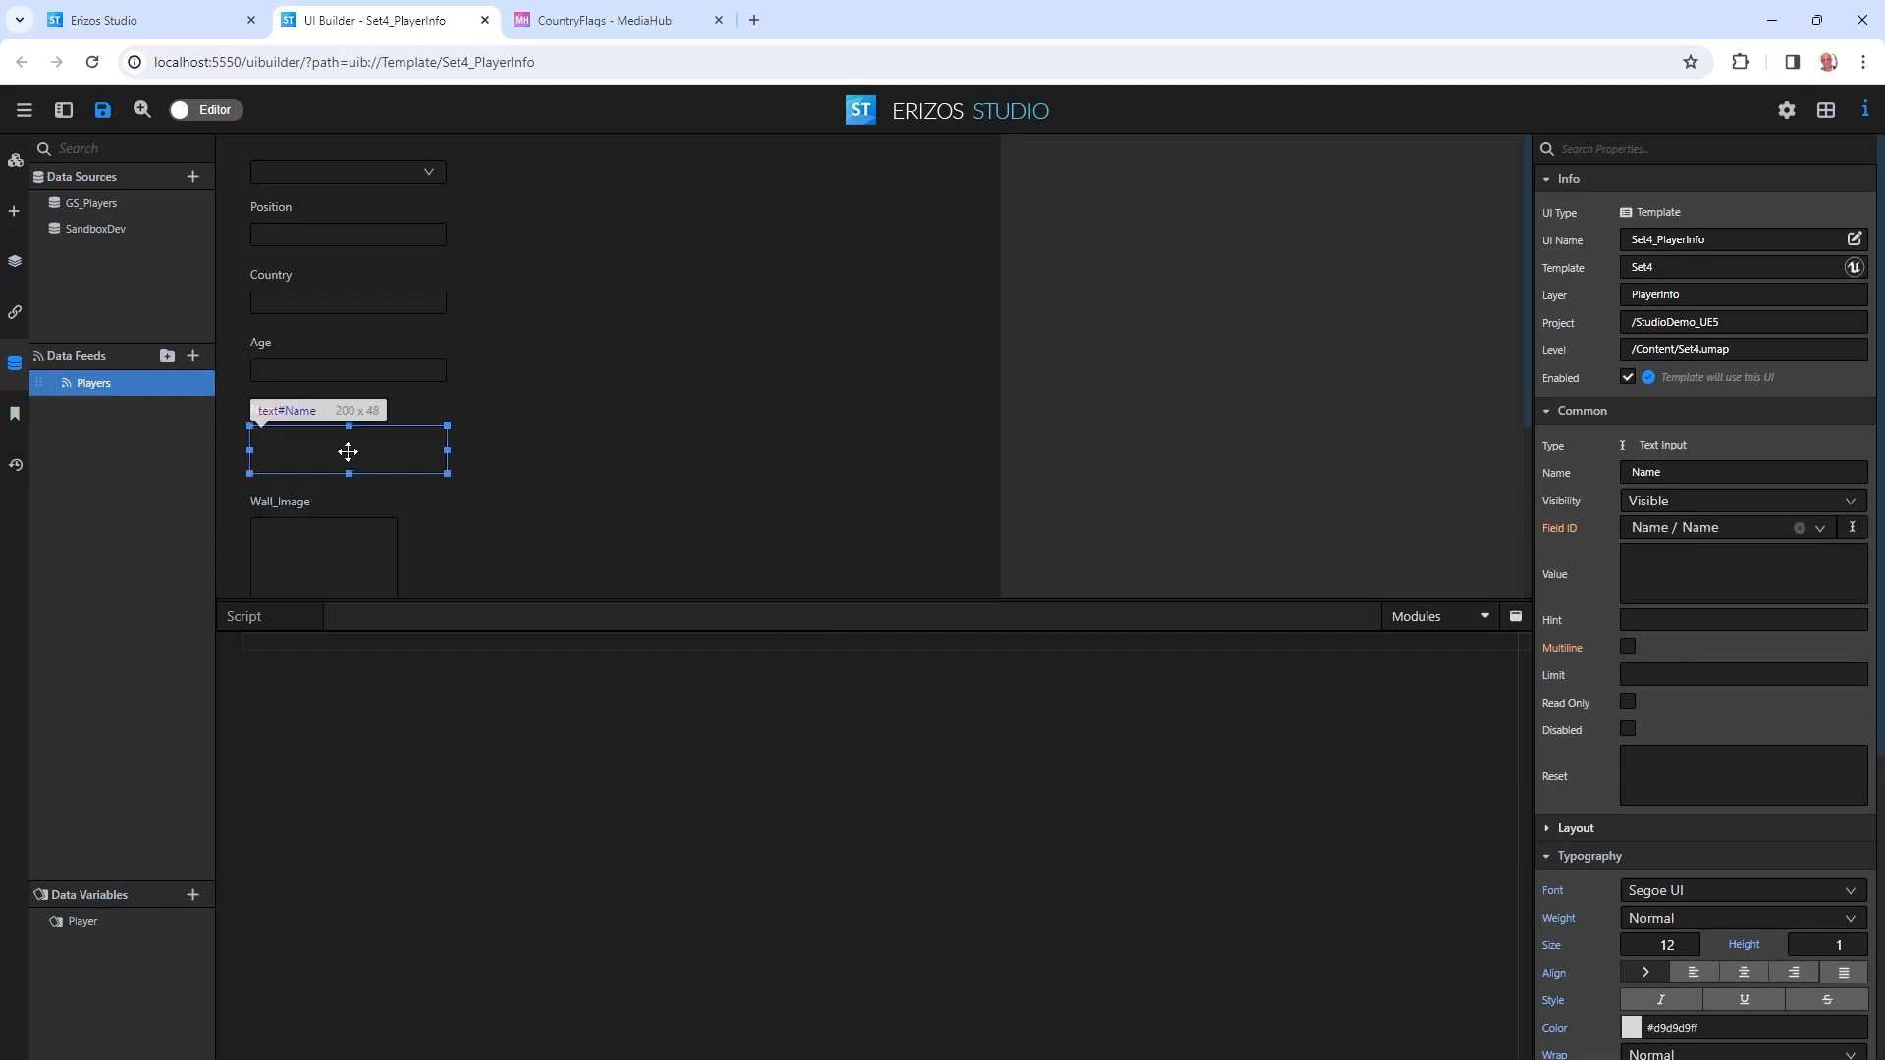
{"action": "right_click", "coordinate": [1568, 571]}
{"action": "left_click", "coordinate": [1614, 594]}
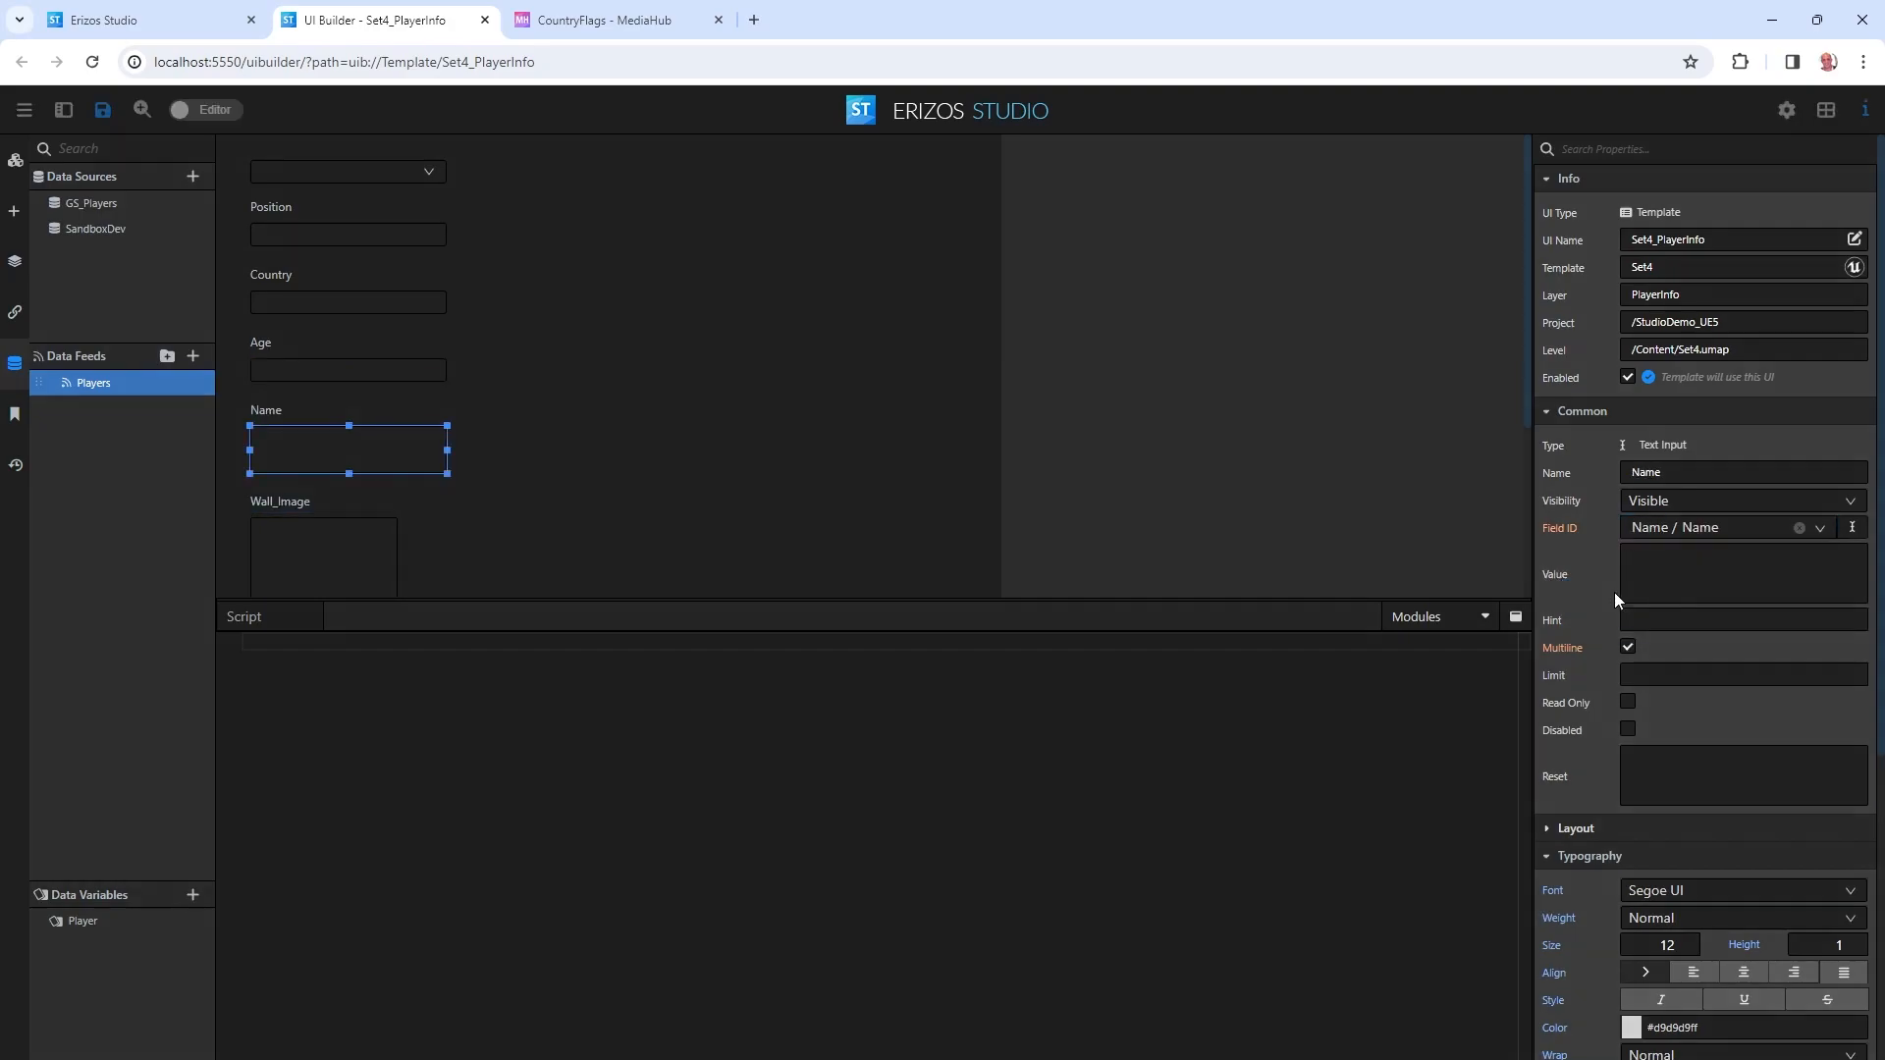
{"action": "left_click", "coordinate": [839, 569]}
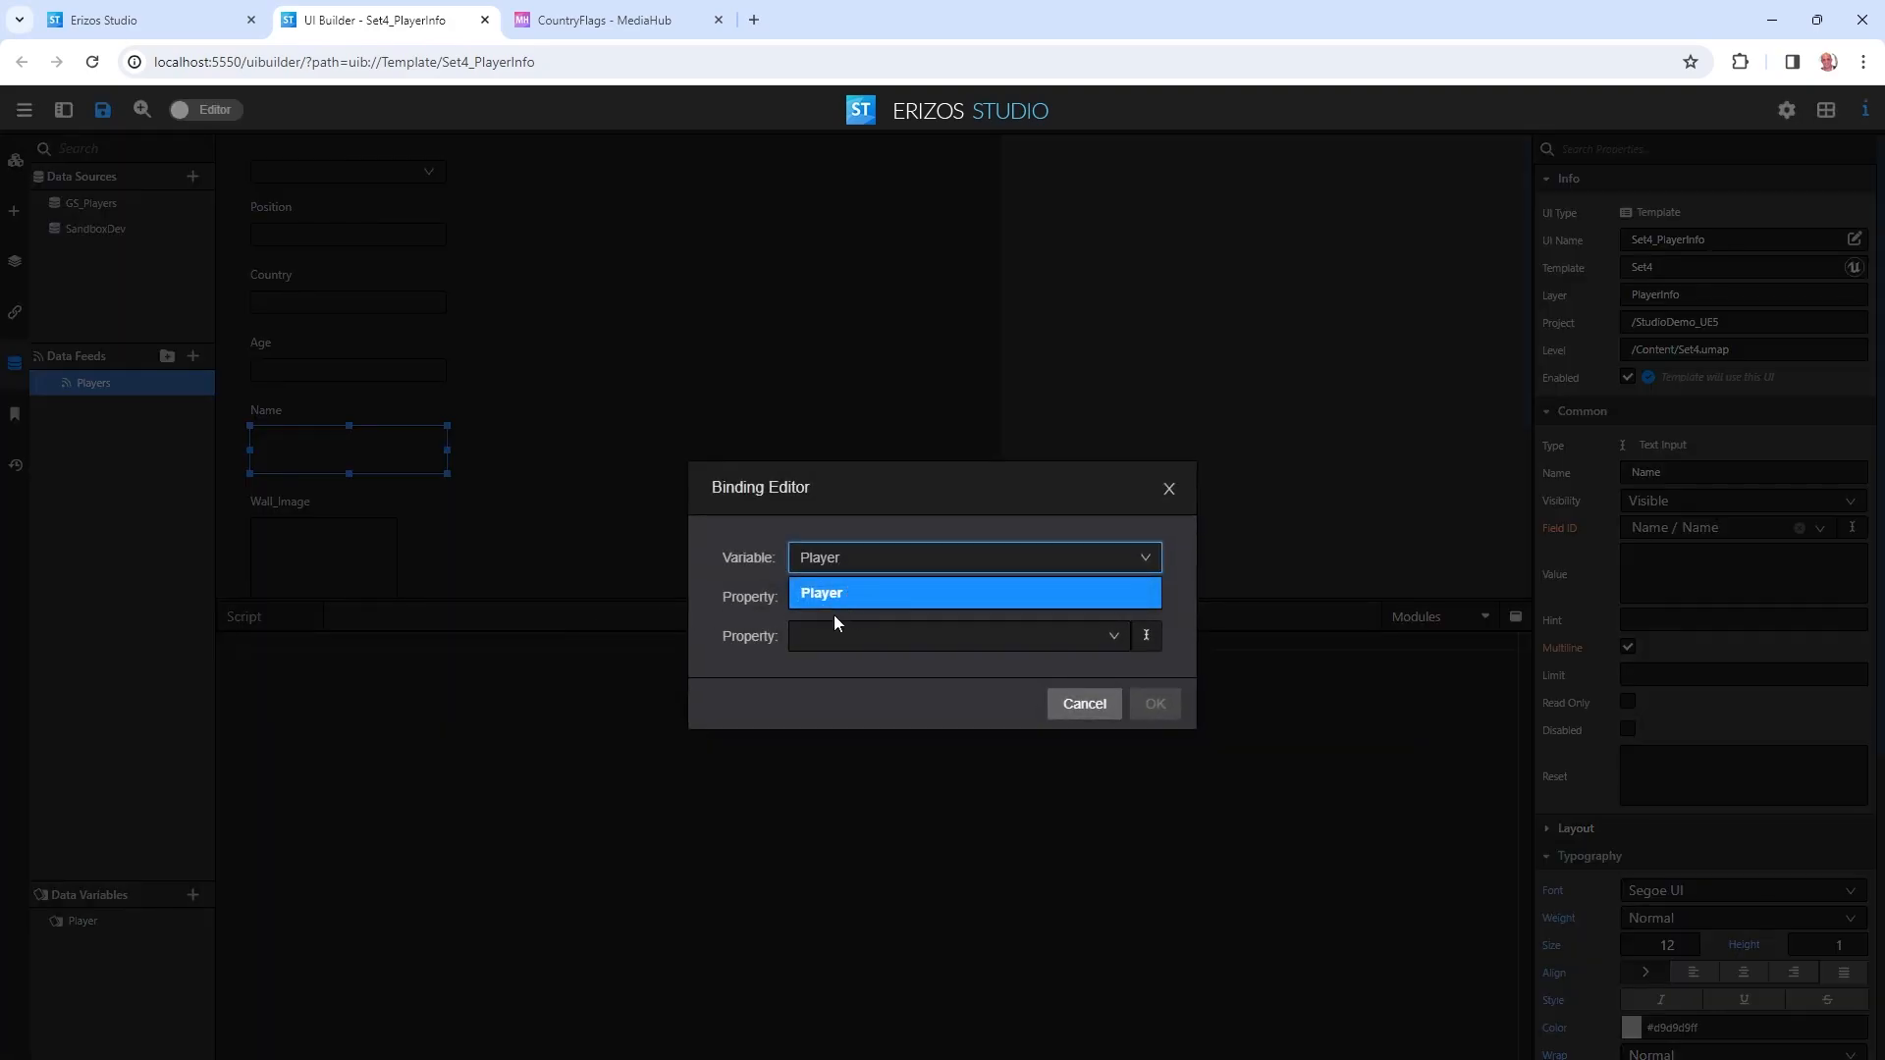
{"action": "left_click", "coordinate": [840, 608]}
{"action": "left_click", "coordinate": [824, 640]}
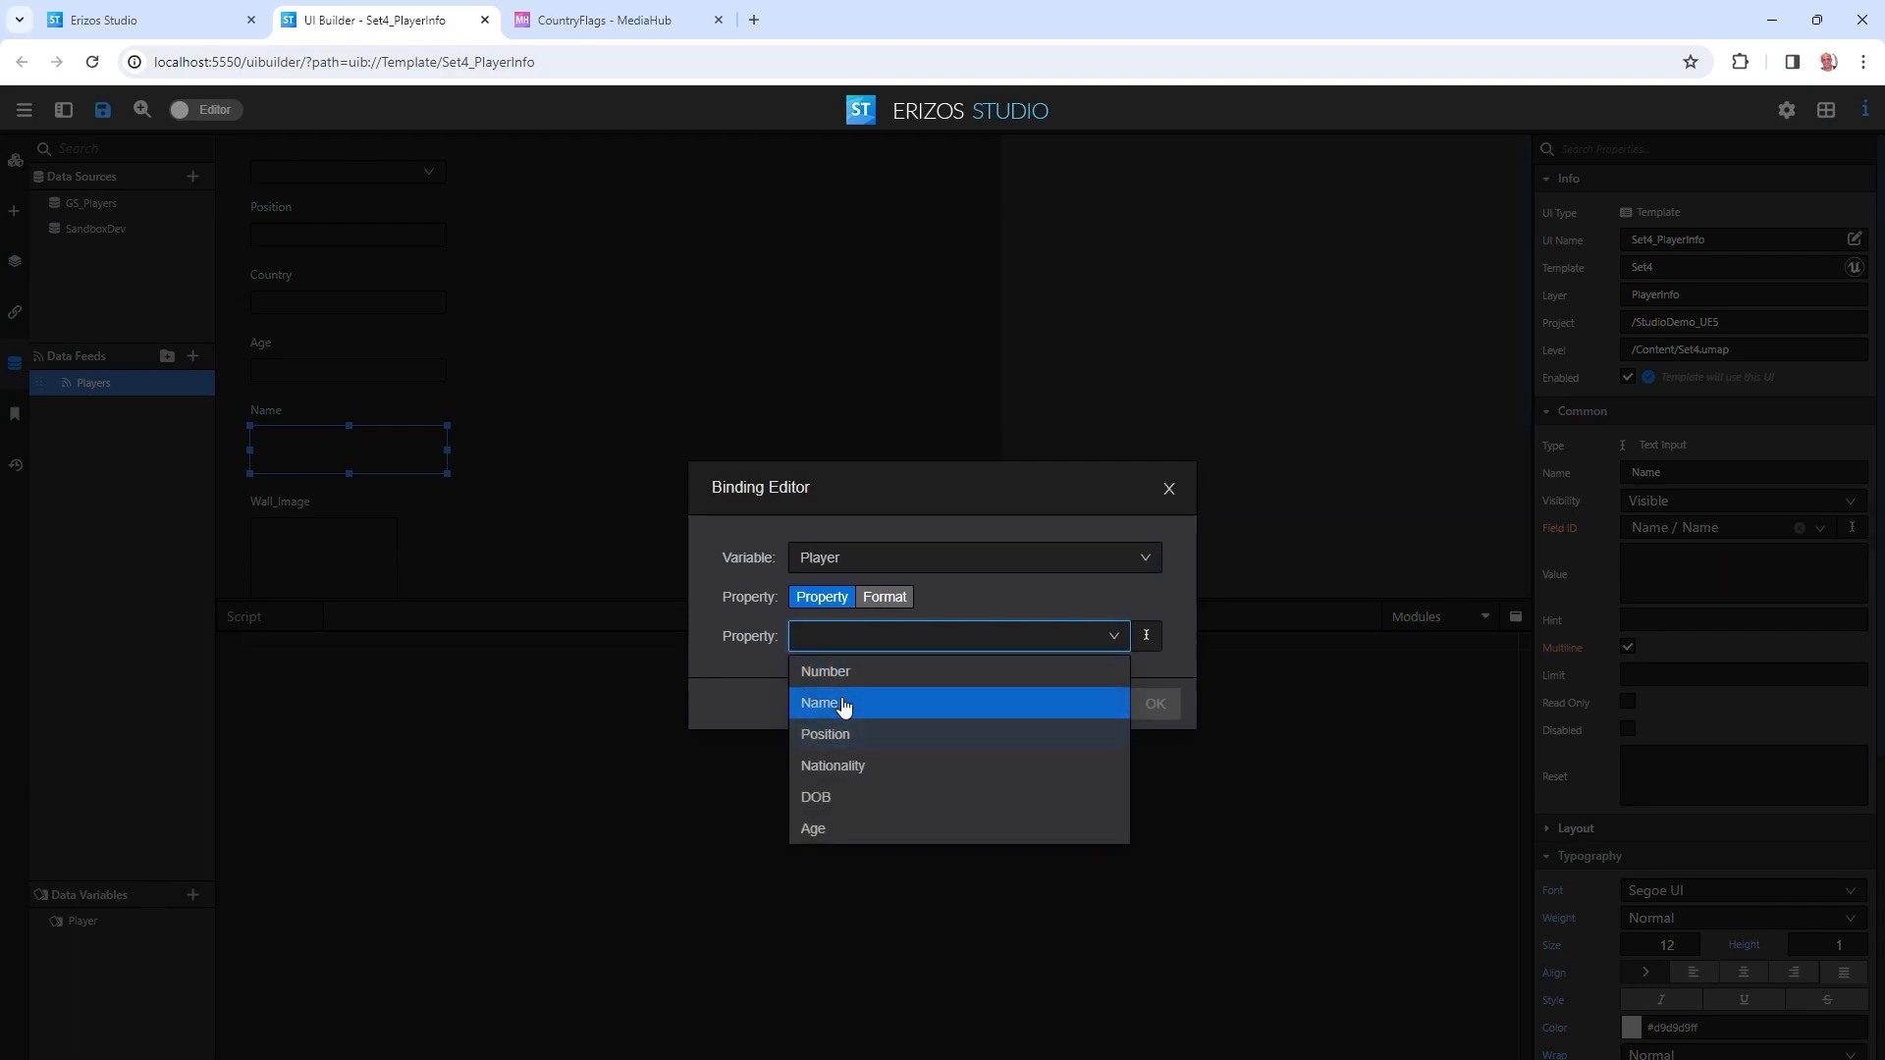
{"action": "left_click", "coordinate": [841, 703]}
{"action": "left_click", "coordinate": [1155, 703]}
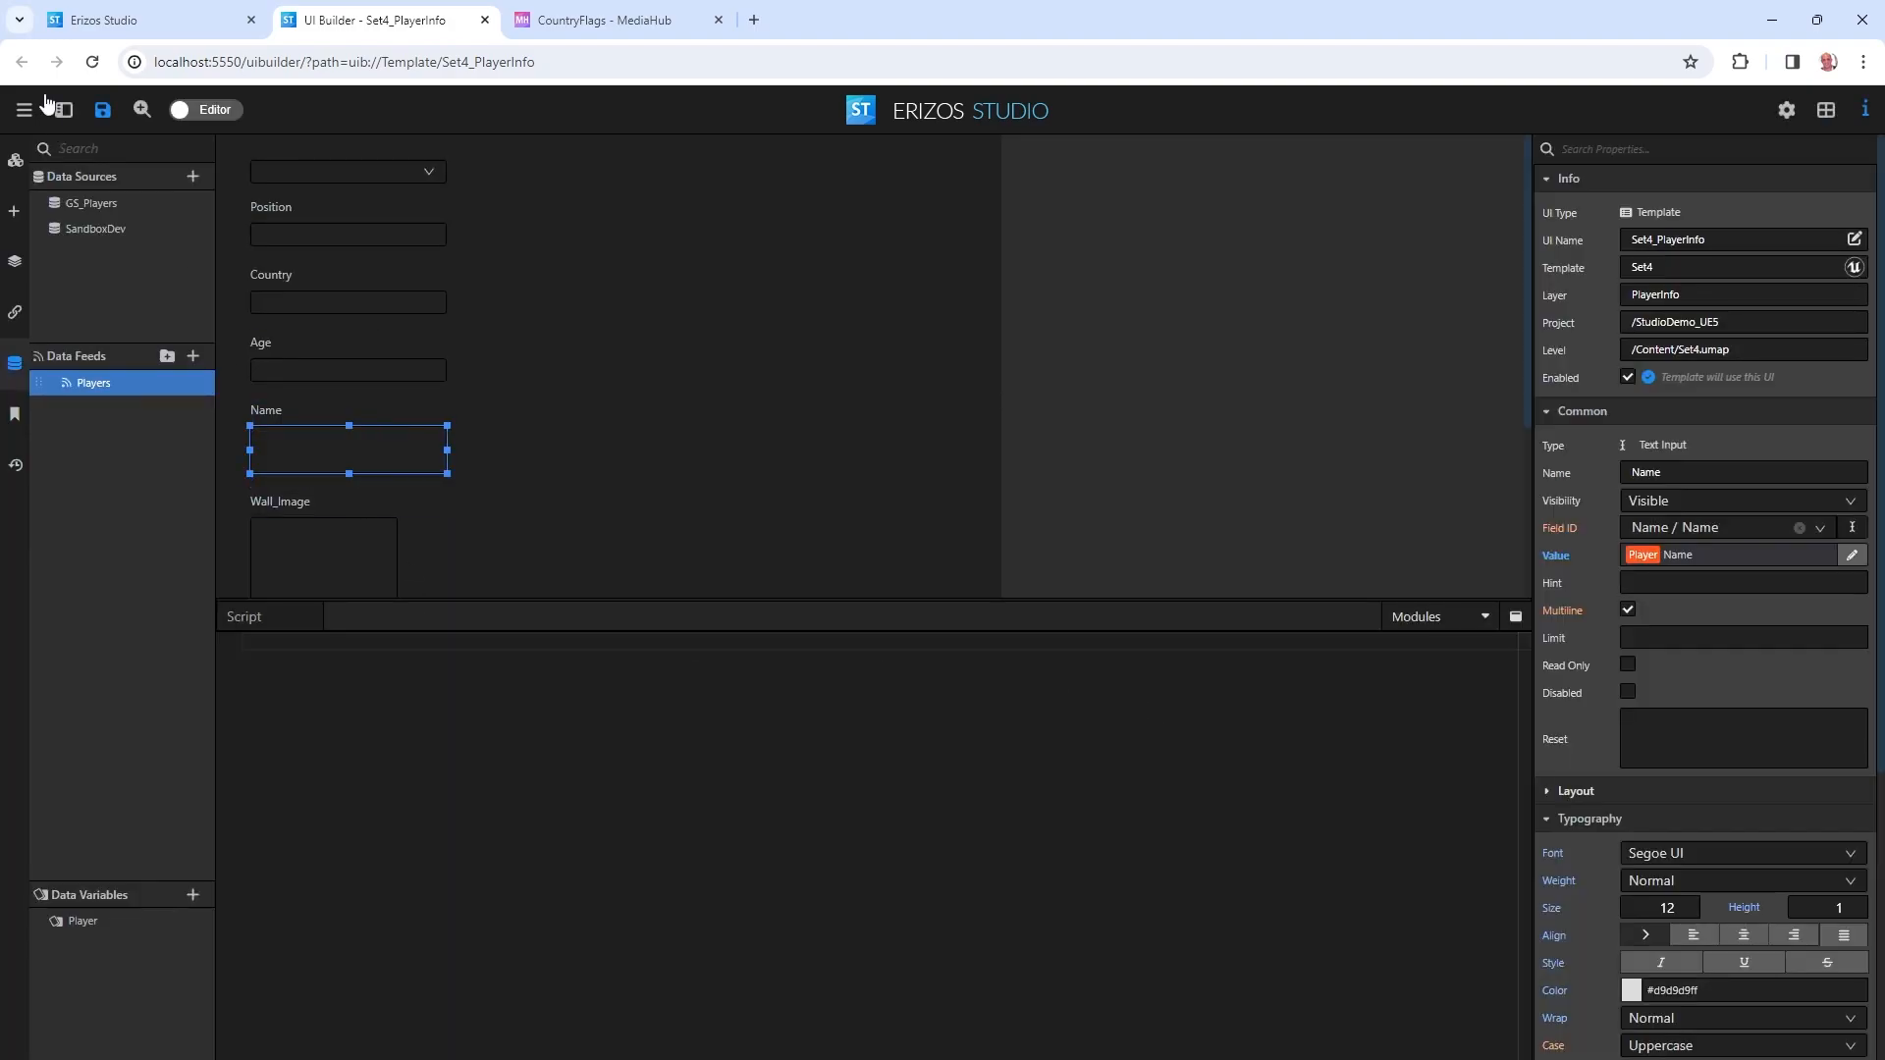
Preview the form with the second and then the third player chosen, then return to Editor.
{"action": "left_click", "coordinate": [216, 112]}
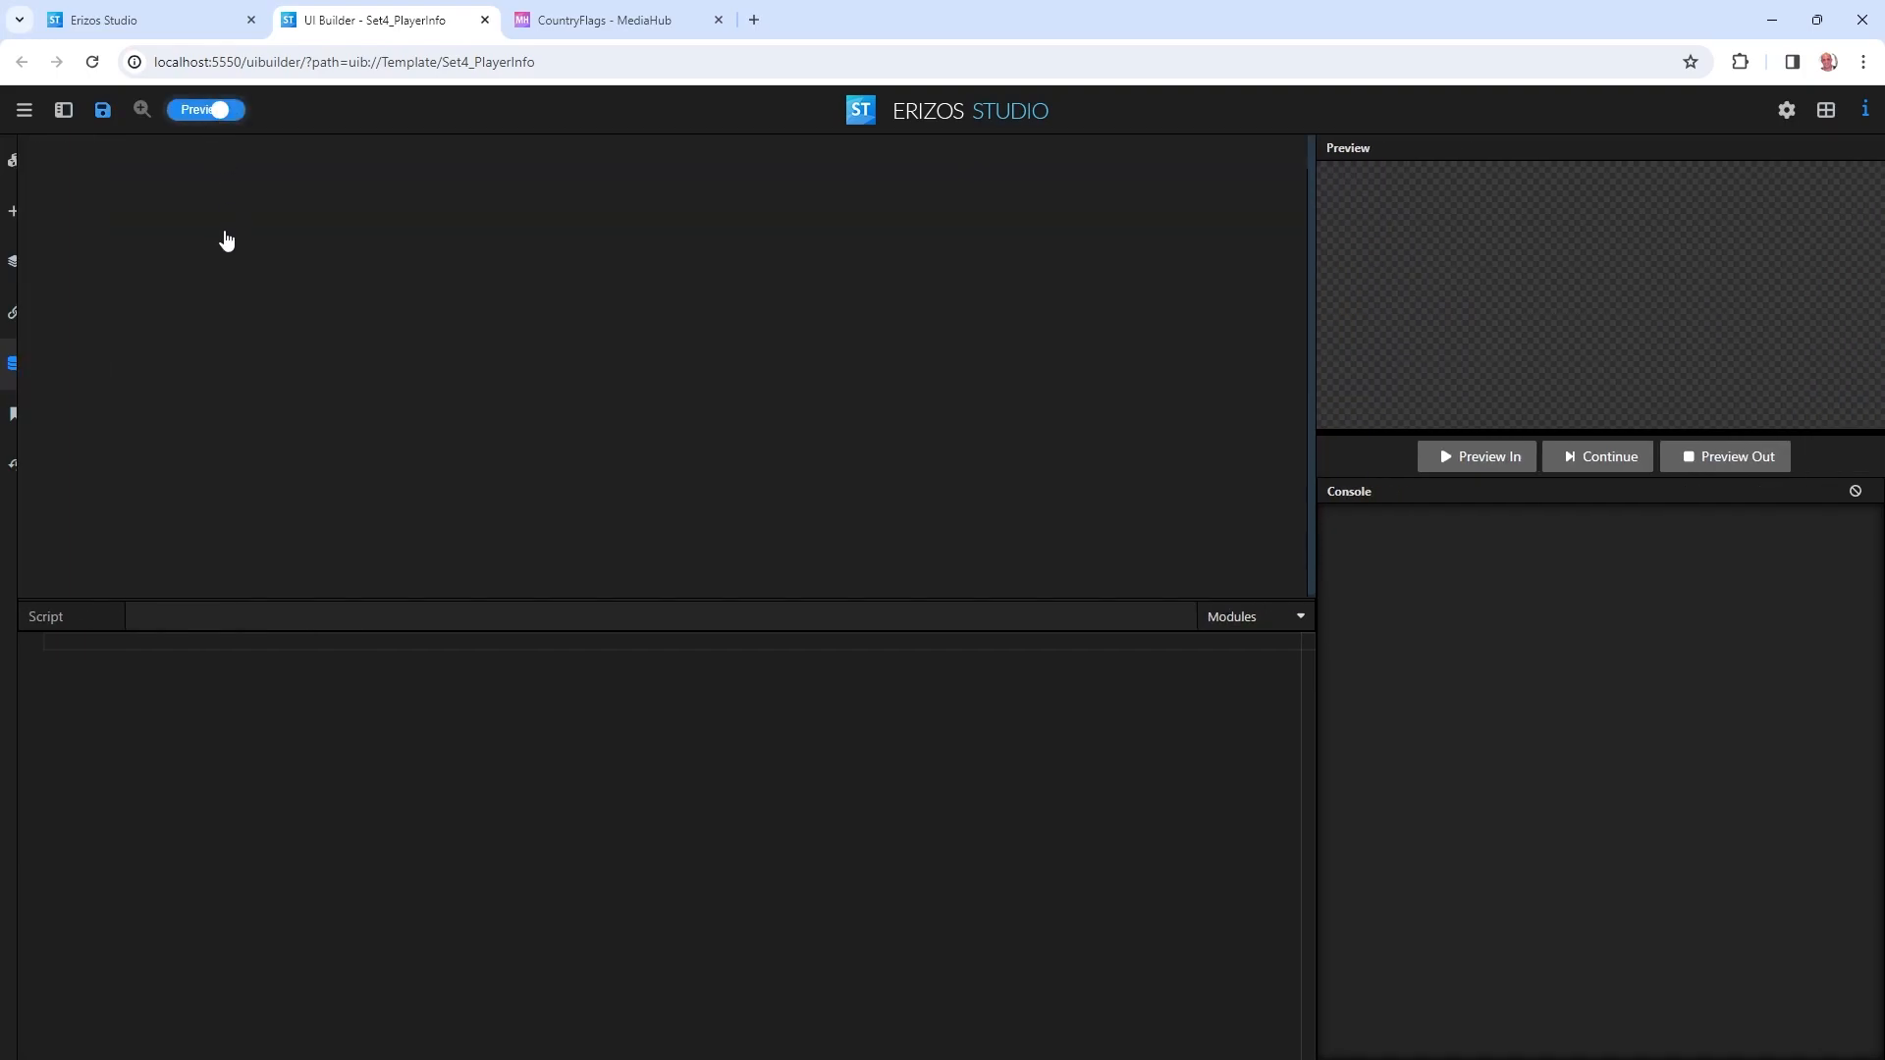
{"action": "left_click", "coordinate": [151, 180]}
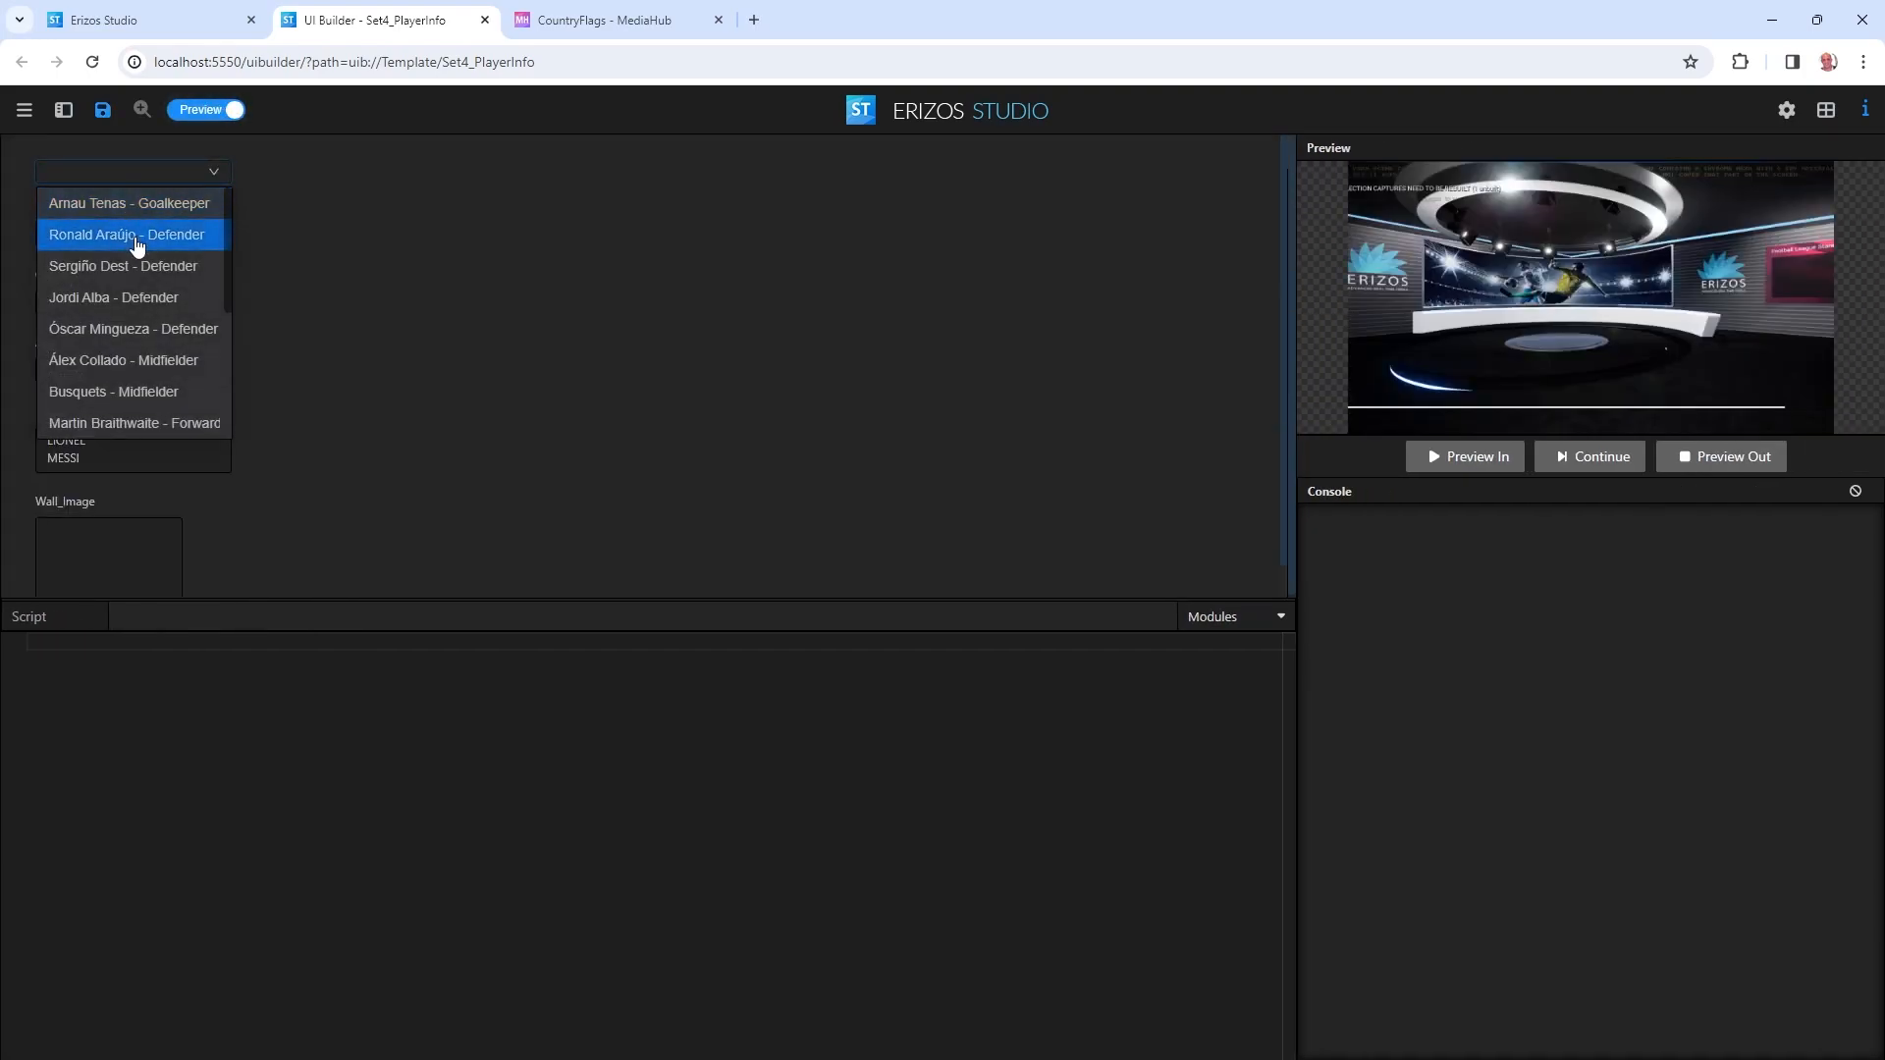
{"action": "left_click", "coordinate": [138, 236]}
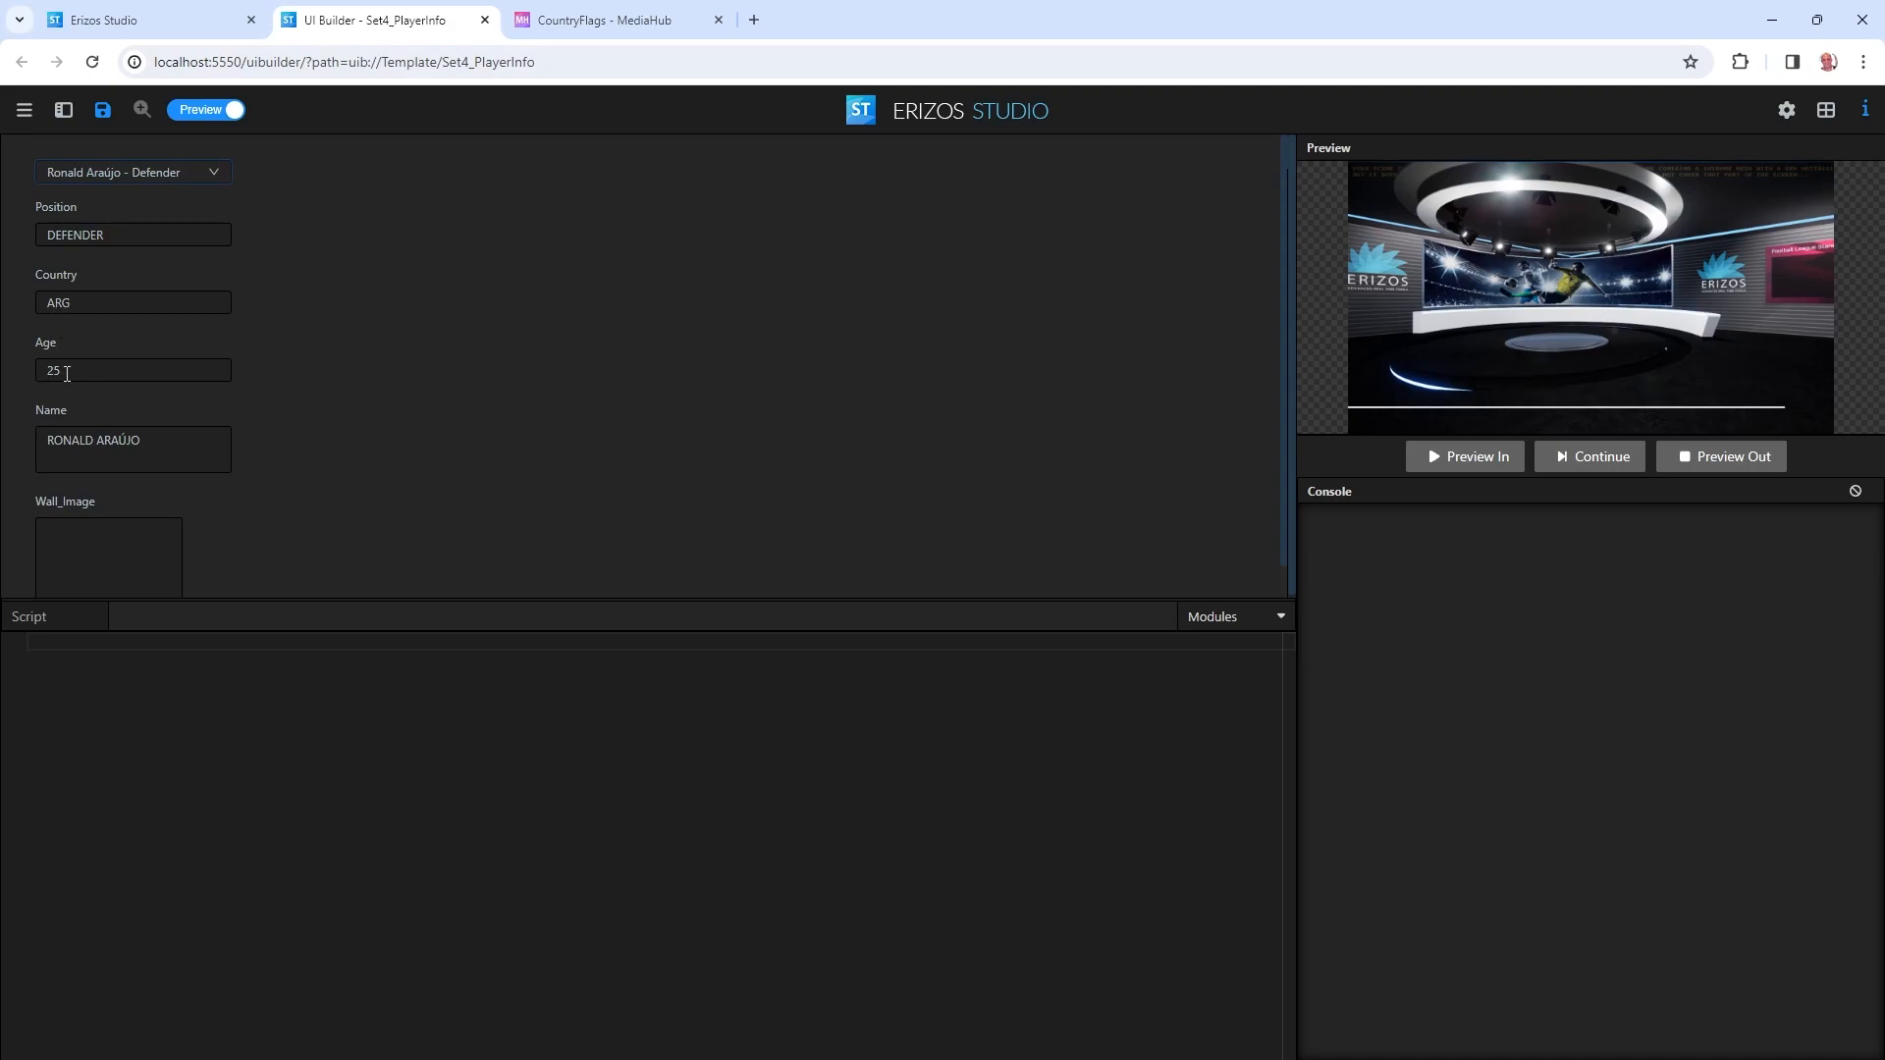
{"action": "left_click", "coordinate": [126, 170]}
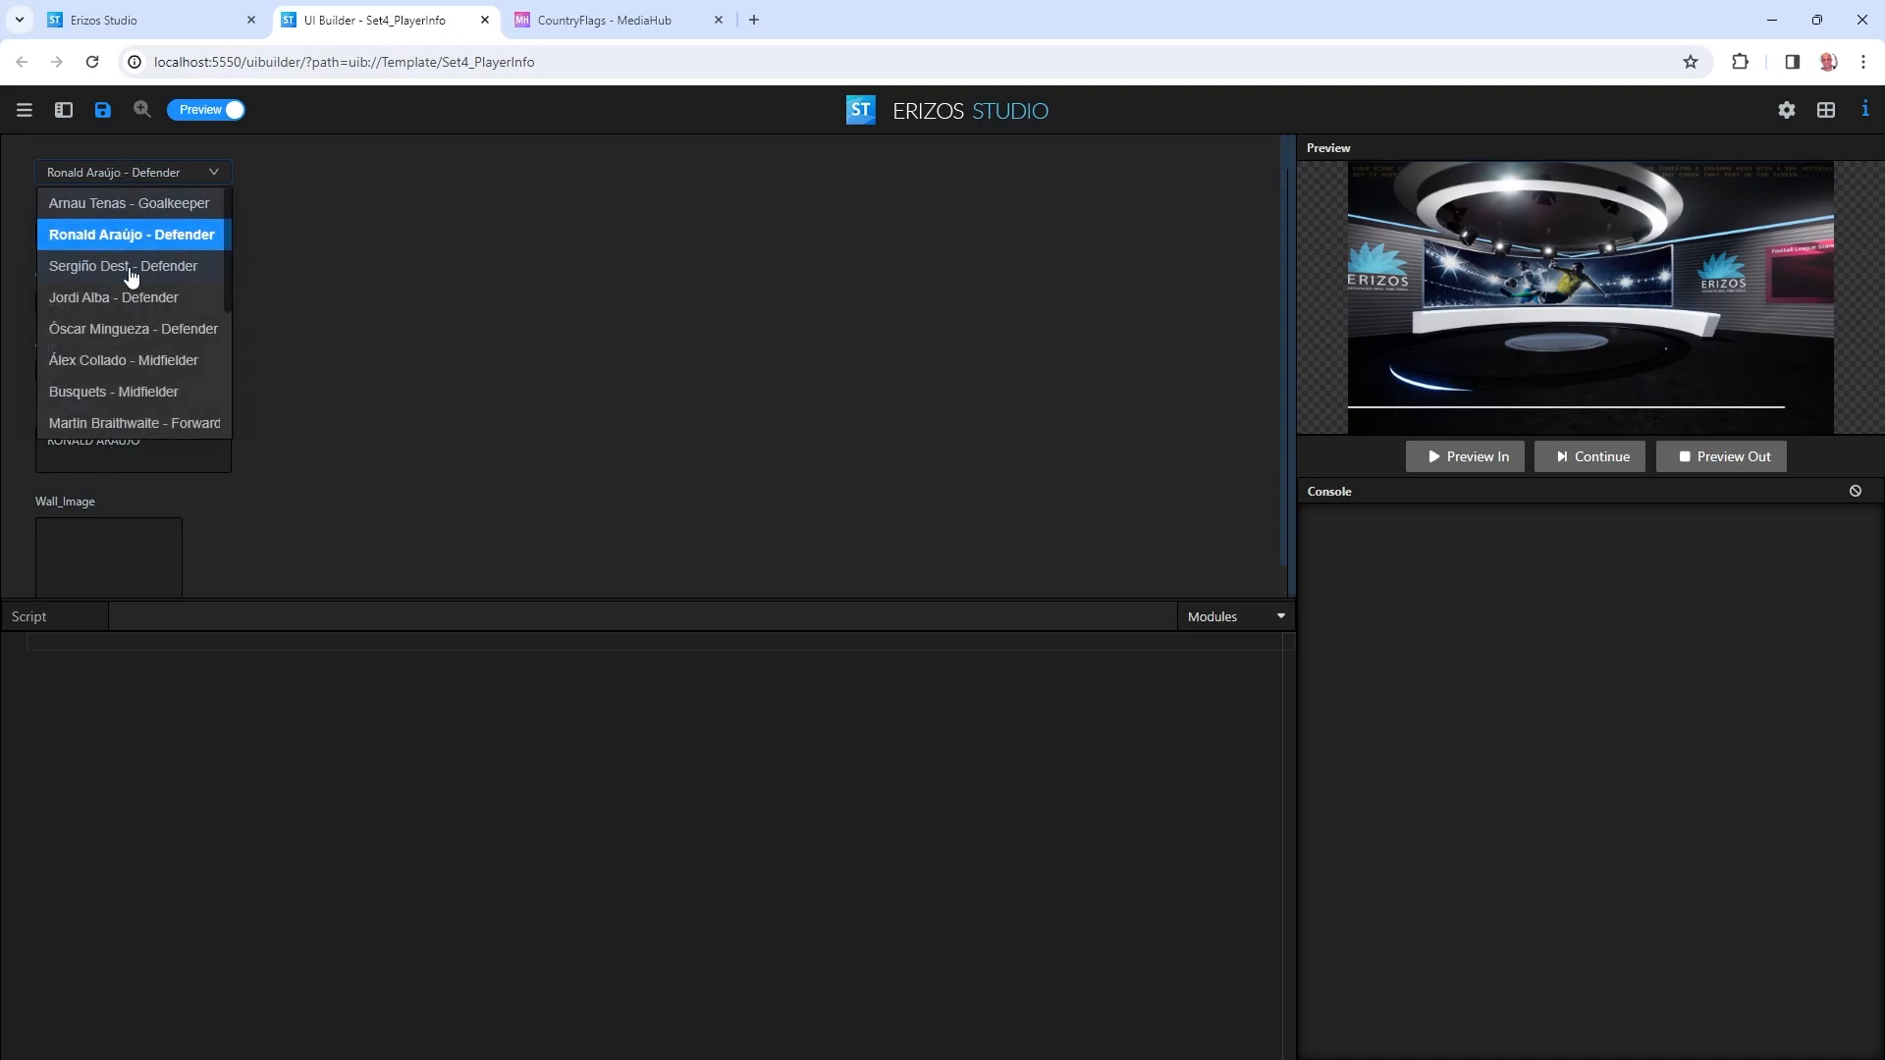
{"action": "left_click", "coordinate": [132, 267]}
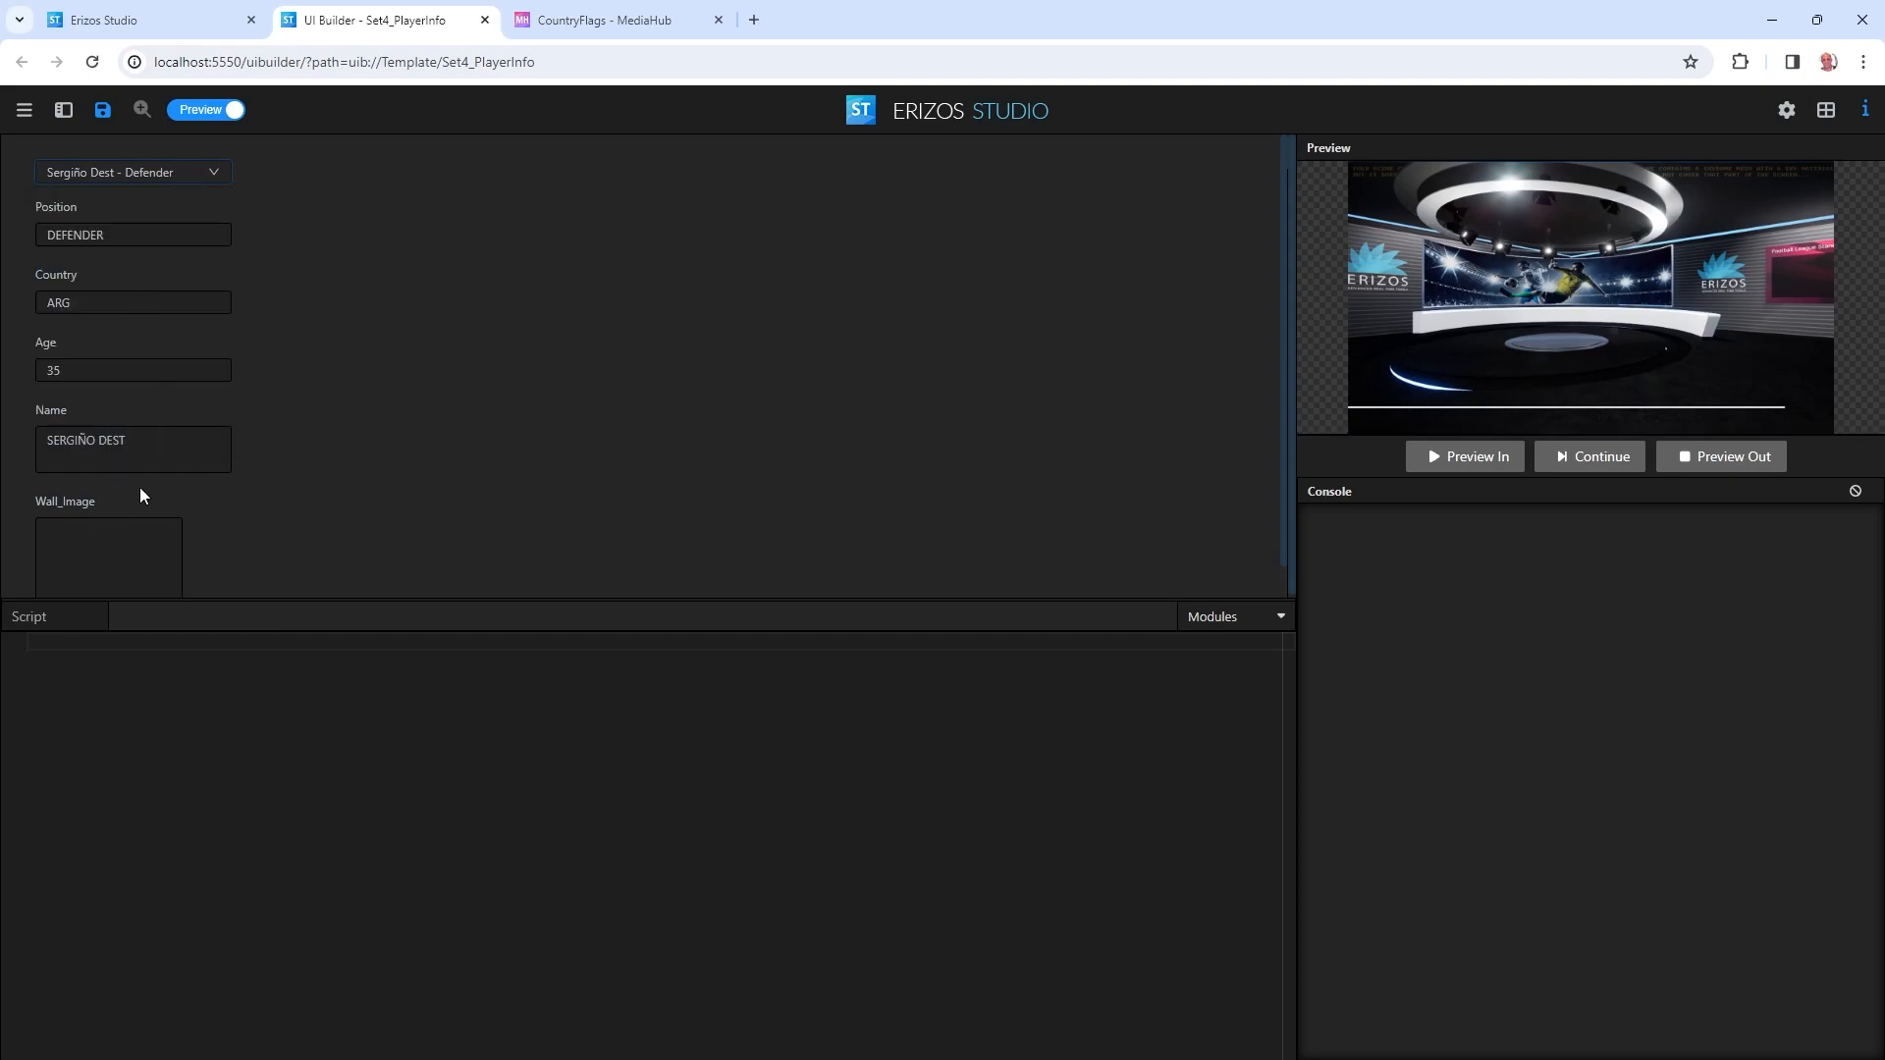
{"action": "left_click", "coordinate": [201, 110]}
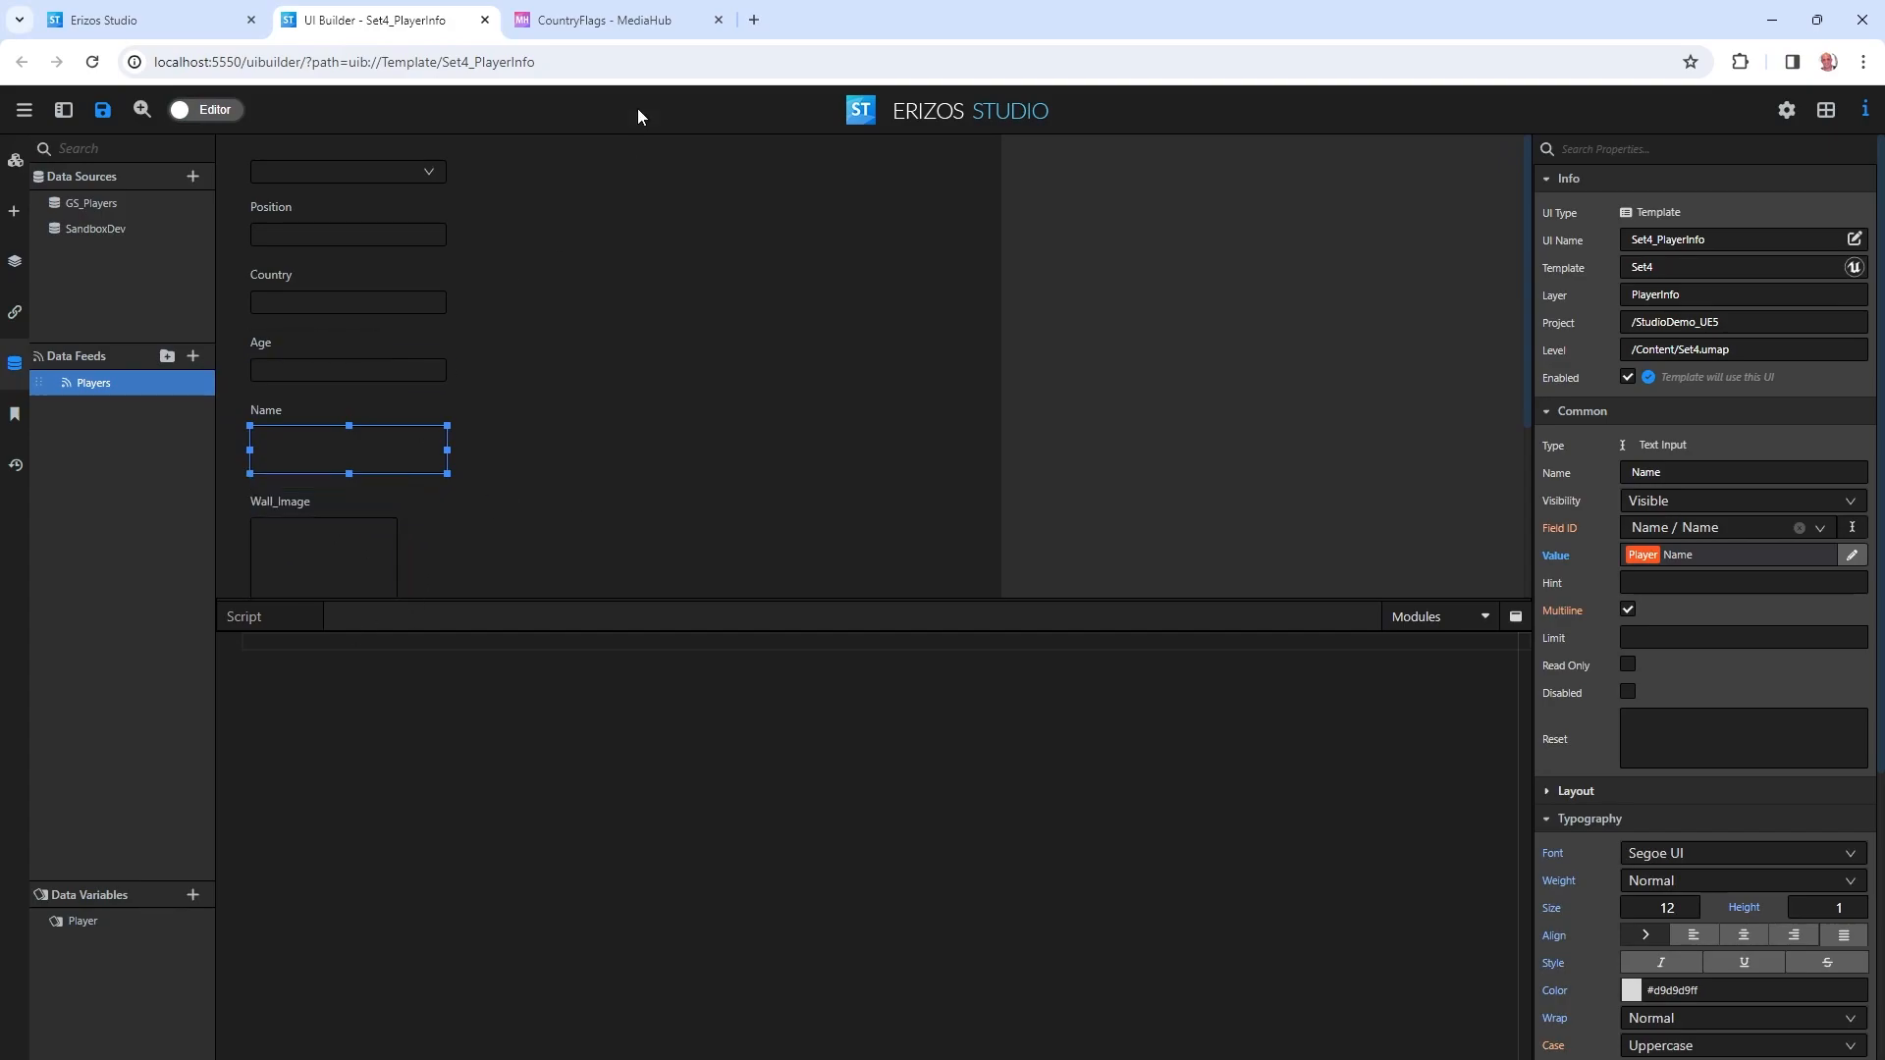
Browse the CountryFlags images in MediaHub and restore the browser window to a smaller size.
{"action": "left_click", "coordinate": [616, 10]}
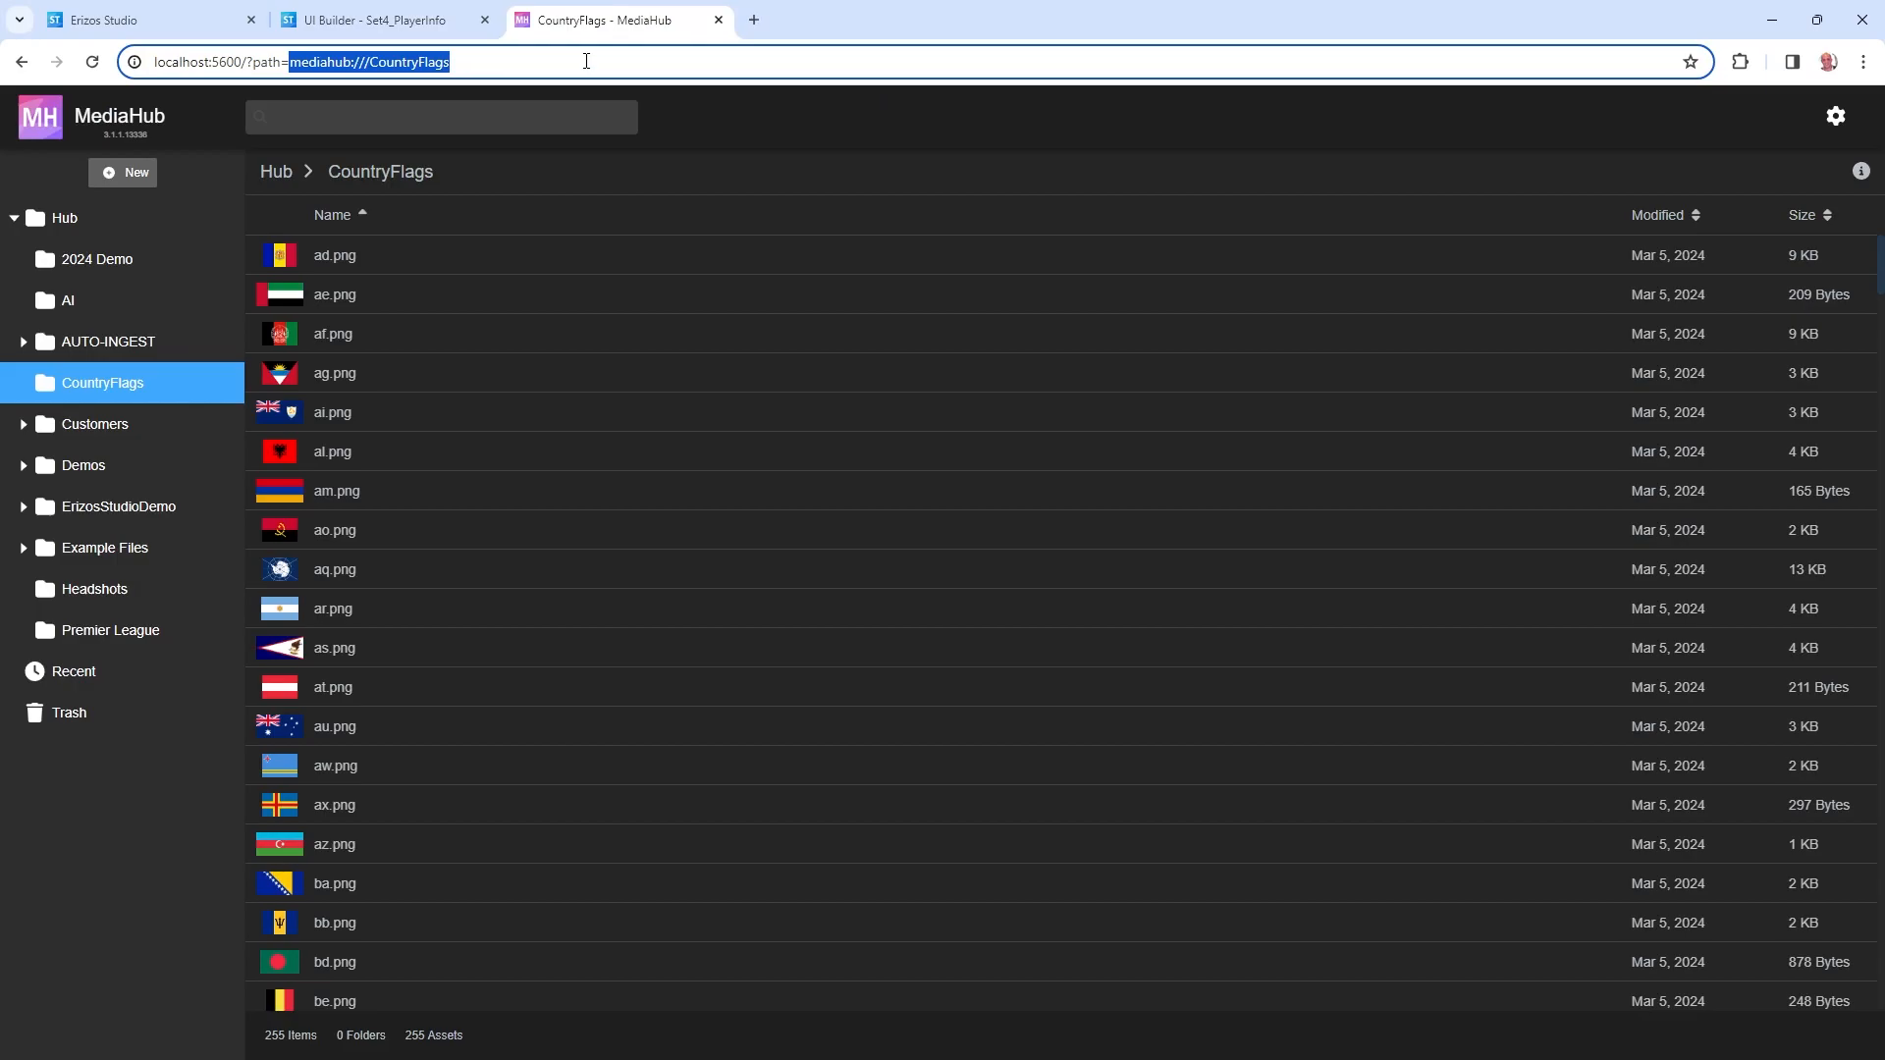
{"action": "scroll", "coordinate": [359, 548], "scroll_direction": "down", "scroll_amount": 1}
{"action": "scroll", "coordinate": [355, 621], "scroll_direction": "down", "scroll_amount": 12}
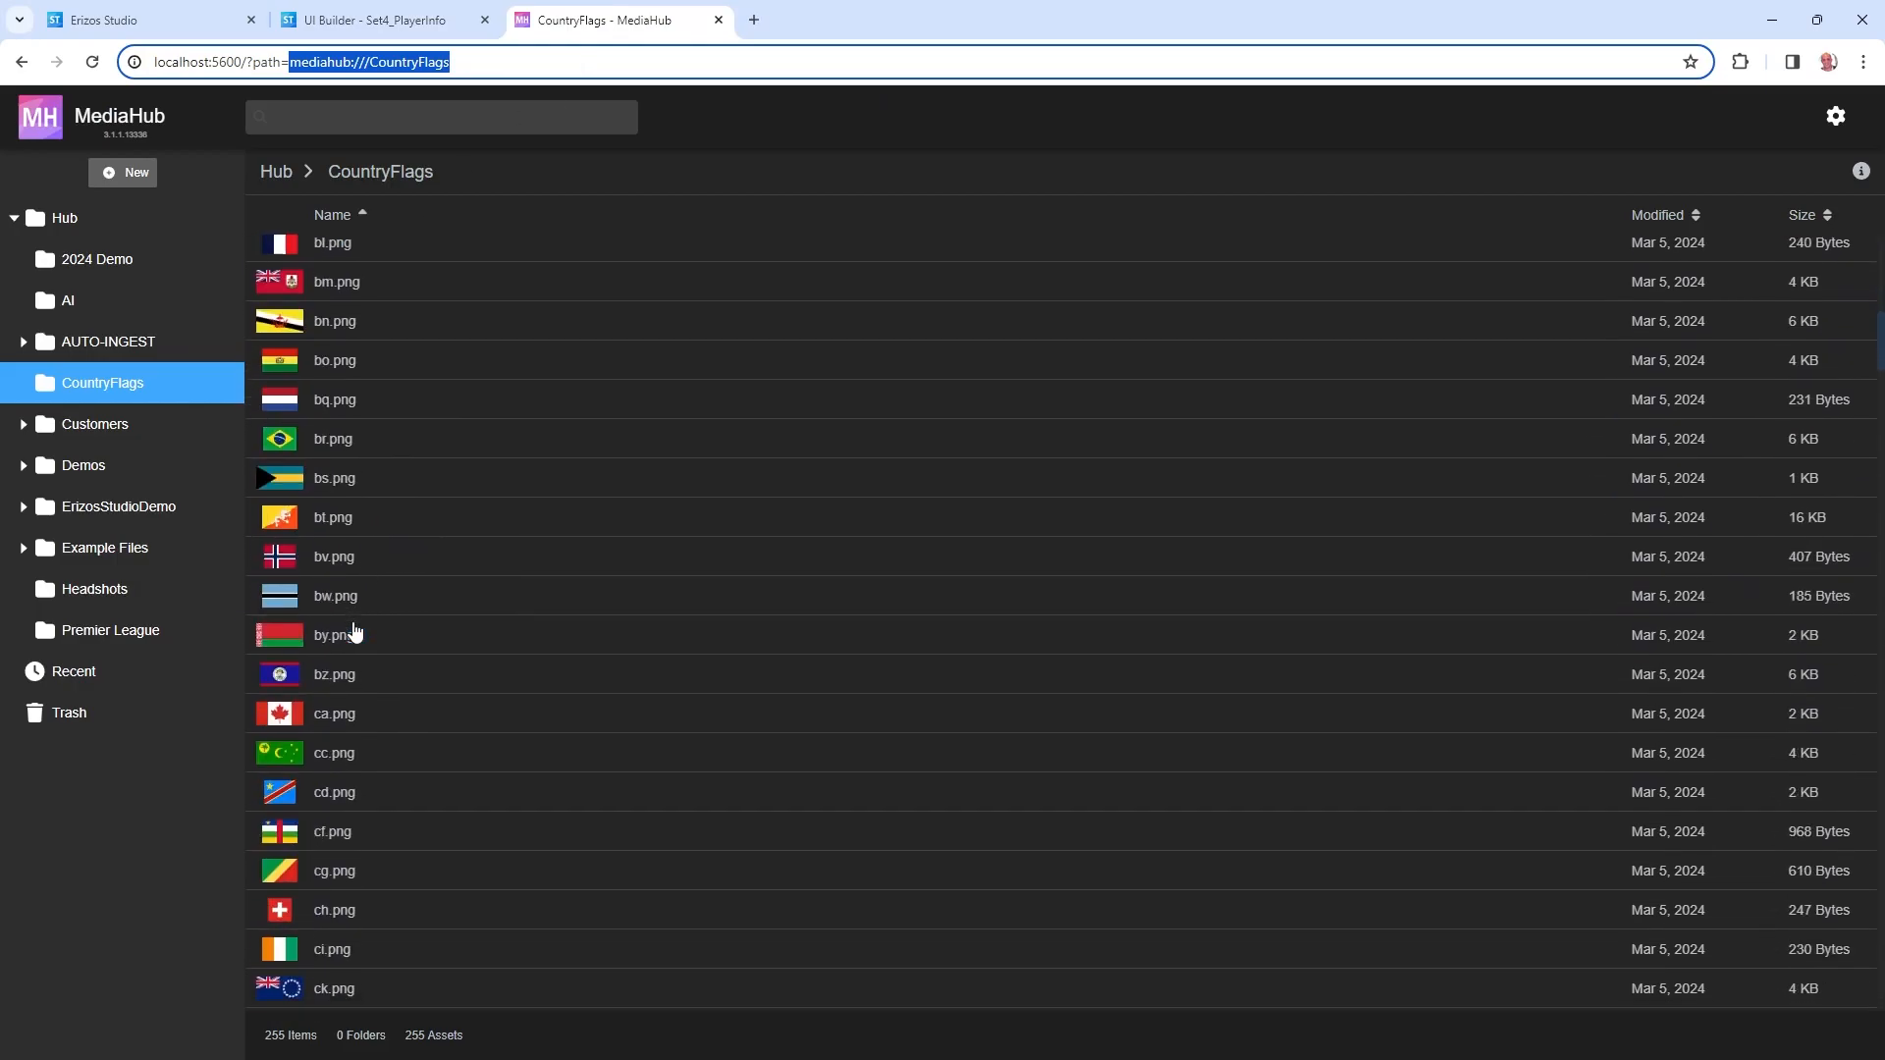
{"action": "scroll", "coordinate": [367, 604], "scroll_direction": "up", "scroll_amount": 13}
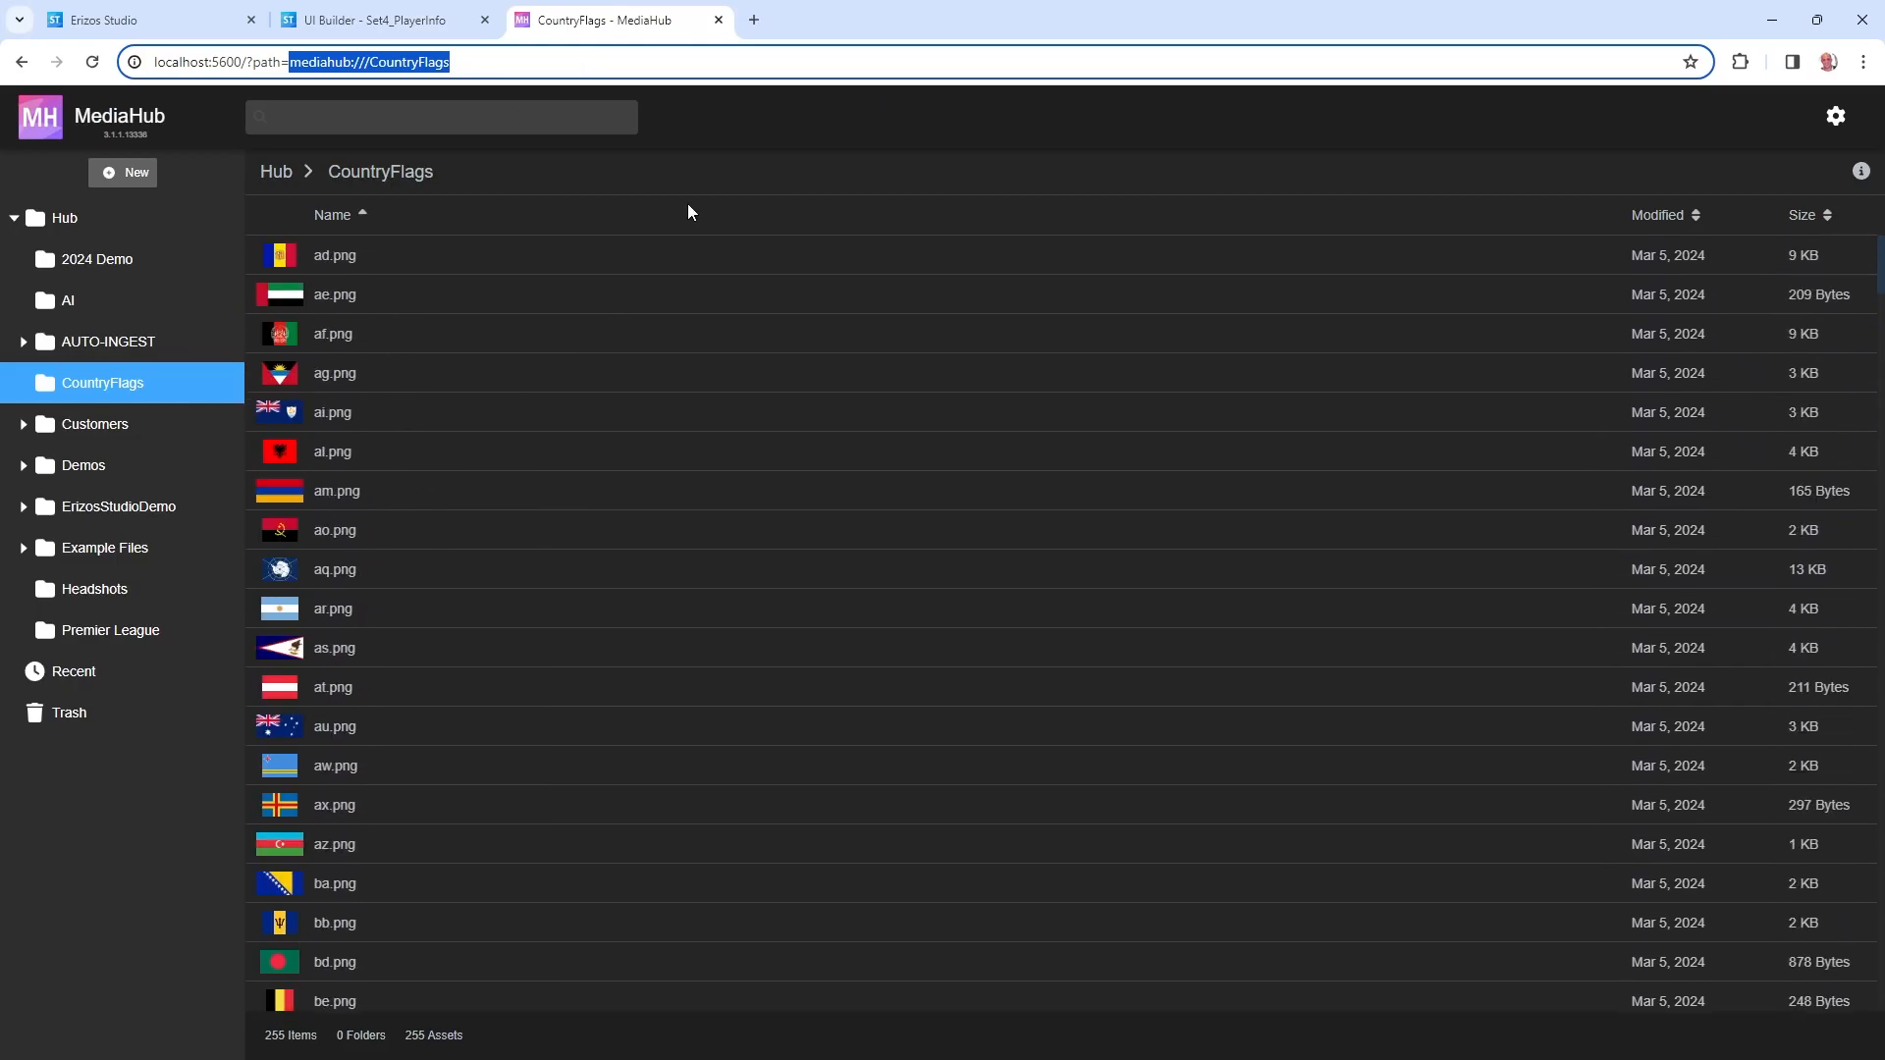
{"action": "double_click", "coordinate": [812, 10]}
Enlarge the data spreadsheet and select country codes es through dk on the Countries sheet.
{"action": "left_click", "coordinate": [399, 61]}
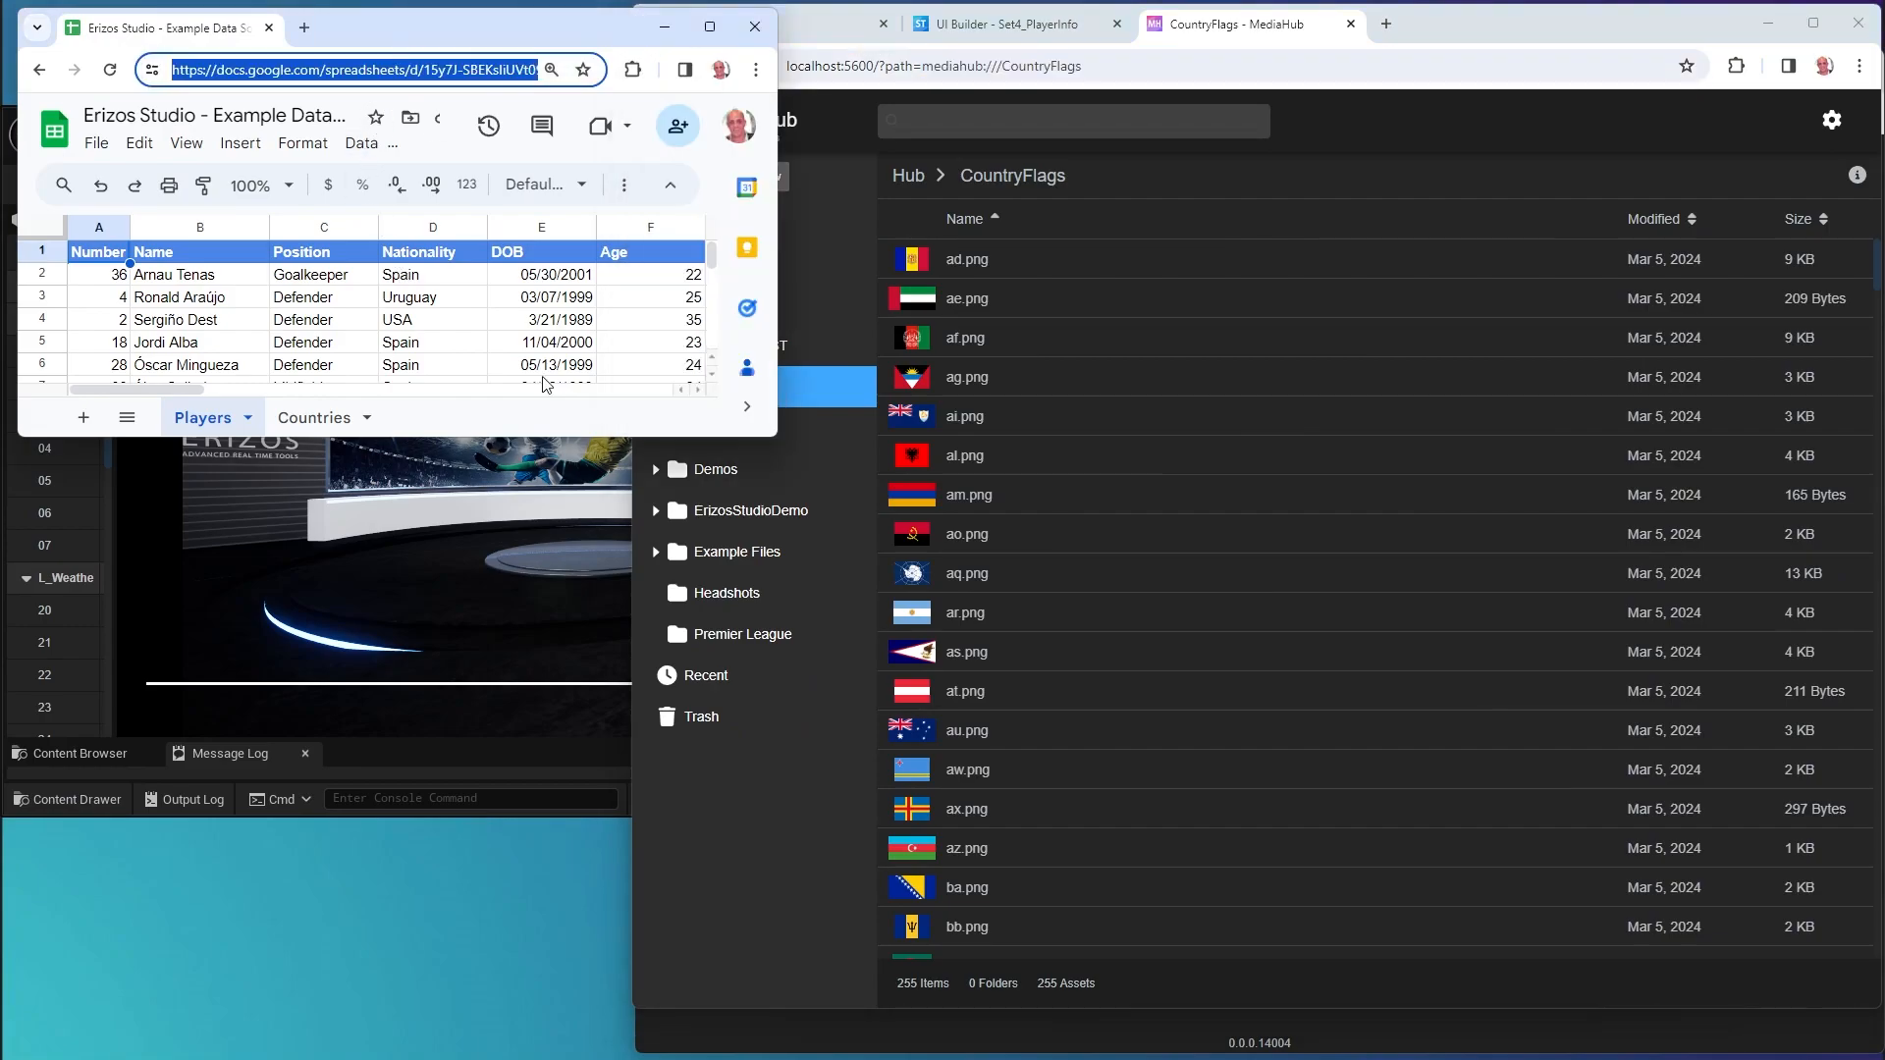
{"action": "left_click_drag", "start_coordinate": [769, 436], "coordinate": [787, 653]}
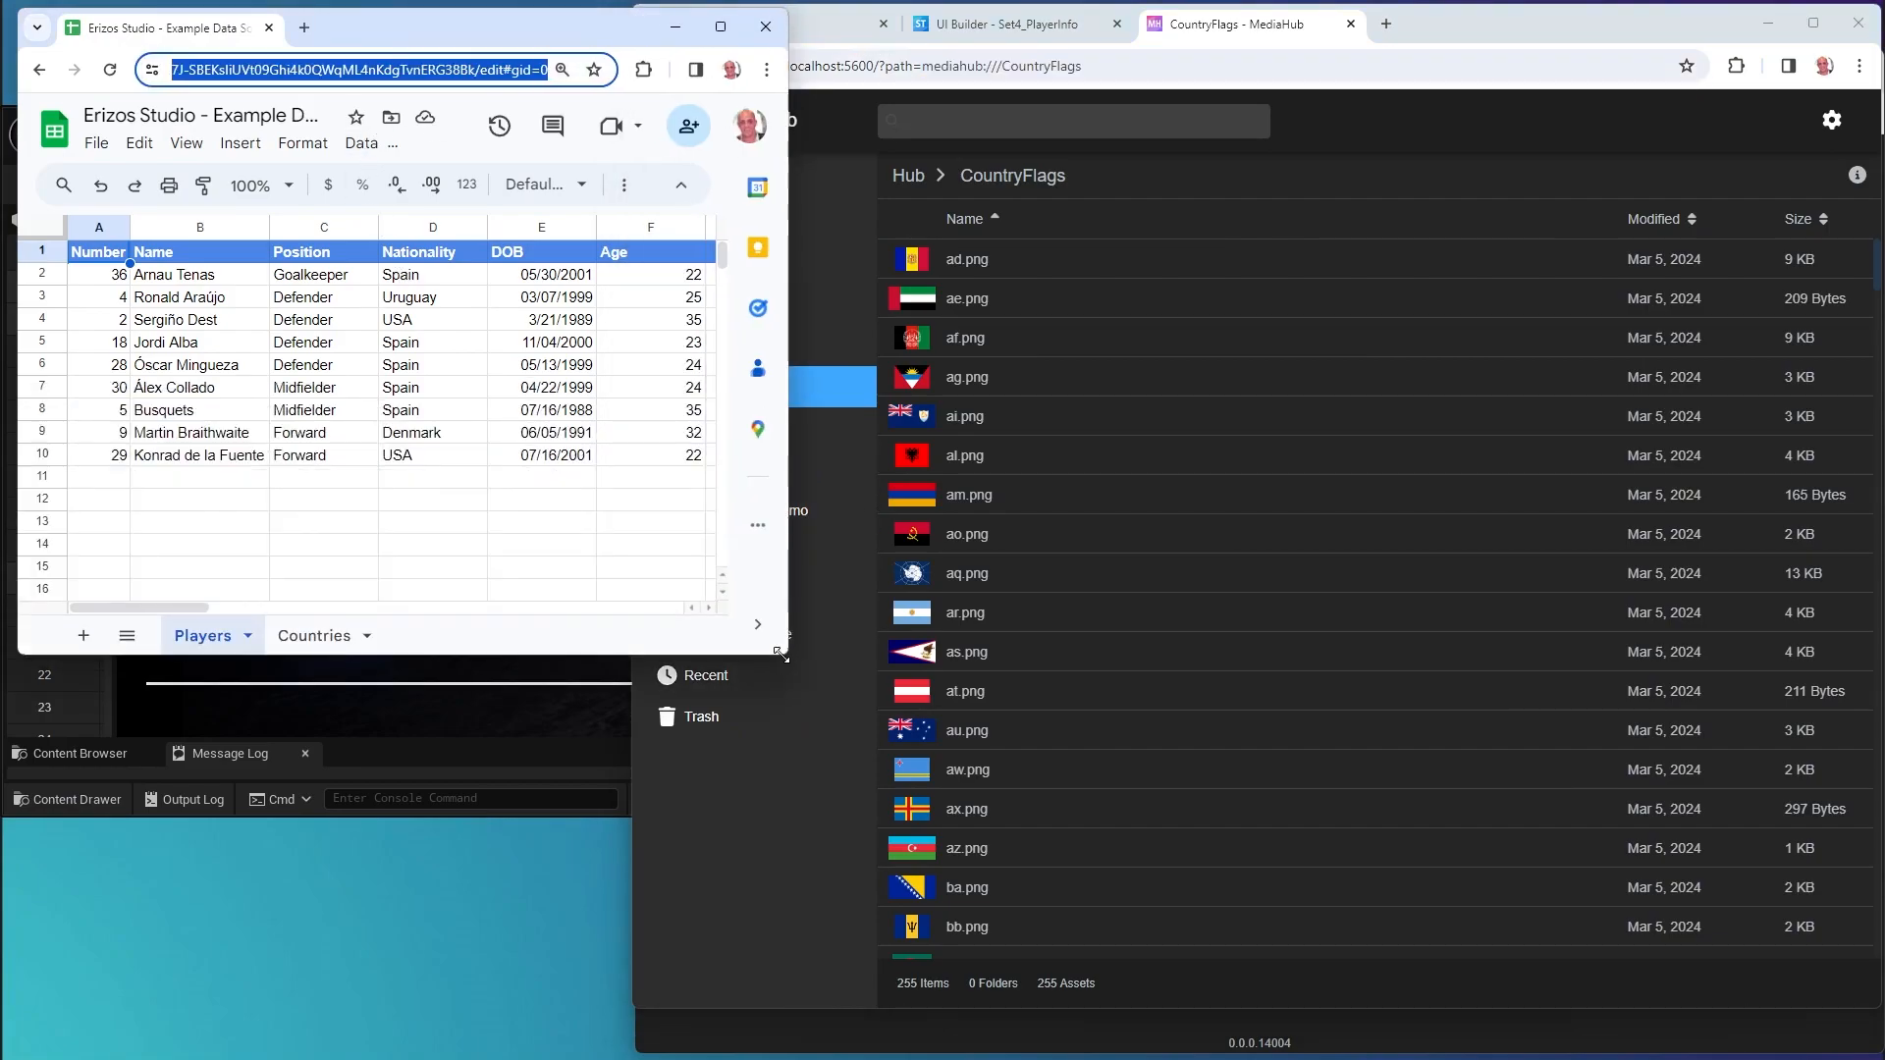
{"action": "left_click", "coordinate": [314, 638]}
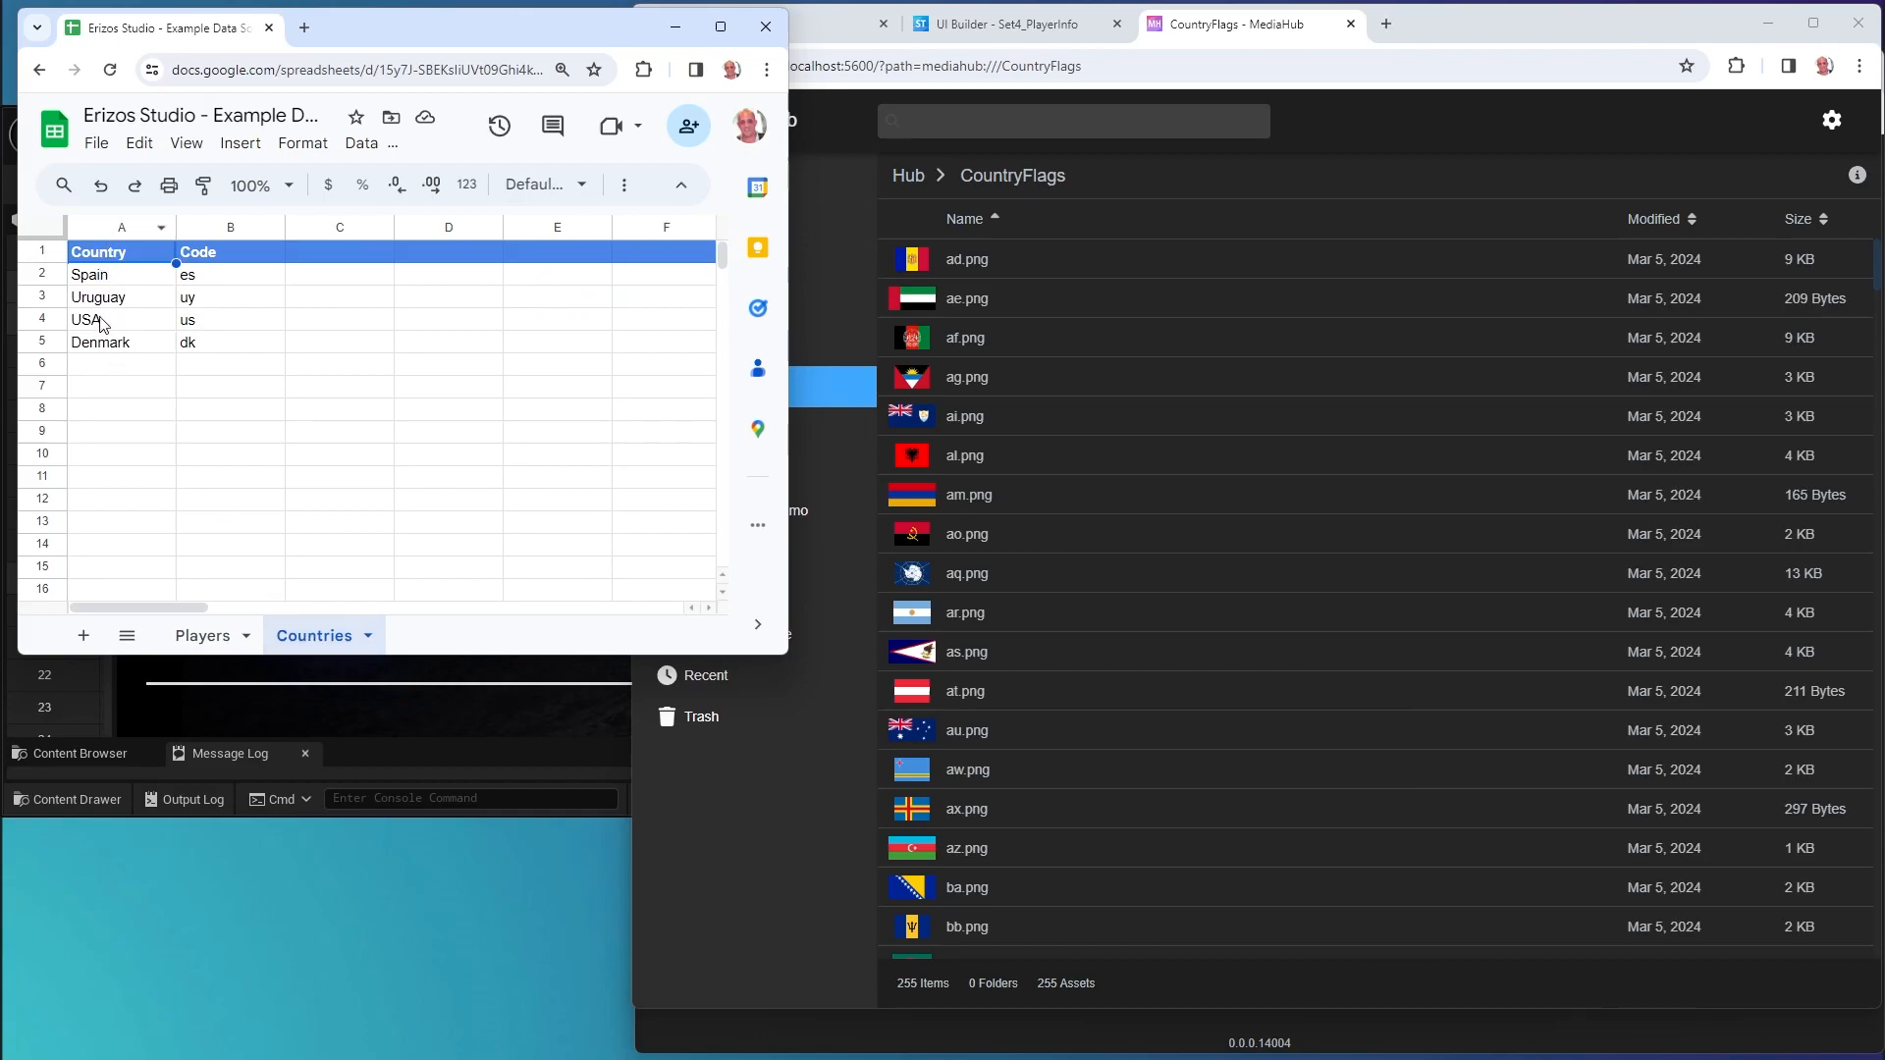
{"action": "left_click_drag", "start_coordinate": [215, 280], "coordinate": [204, 342]}
Compare Players' column D nationalities with country names Spain–Denmark, then return to the Set4_PlayerInfo builder.
{"action": "left_click", "coordinate": [207, 636]}
{"action": "left_click_drag", "start_coordinate": [429, 278], "coordinate": [433, 462]}
{"action": "left_click_drag", "start_coordinate": [432, 275], "coordinate": [429, 410]}
{"action": "left_click", "coordinate": [312, 636]}
{"action": "left_click_drag", "start_coordinate": [125, 276], "coordinate": [118, 346]}
{"action": "left_click", "coordinate": [247, 283]}
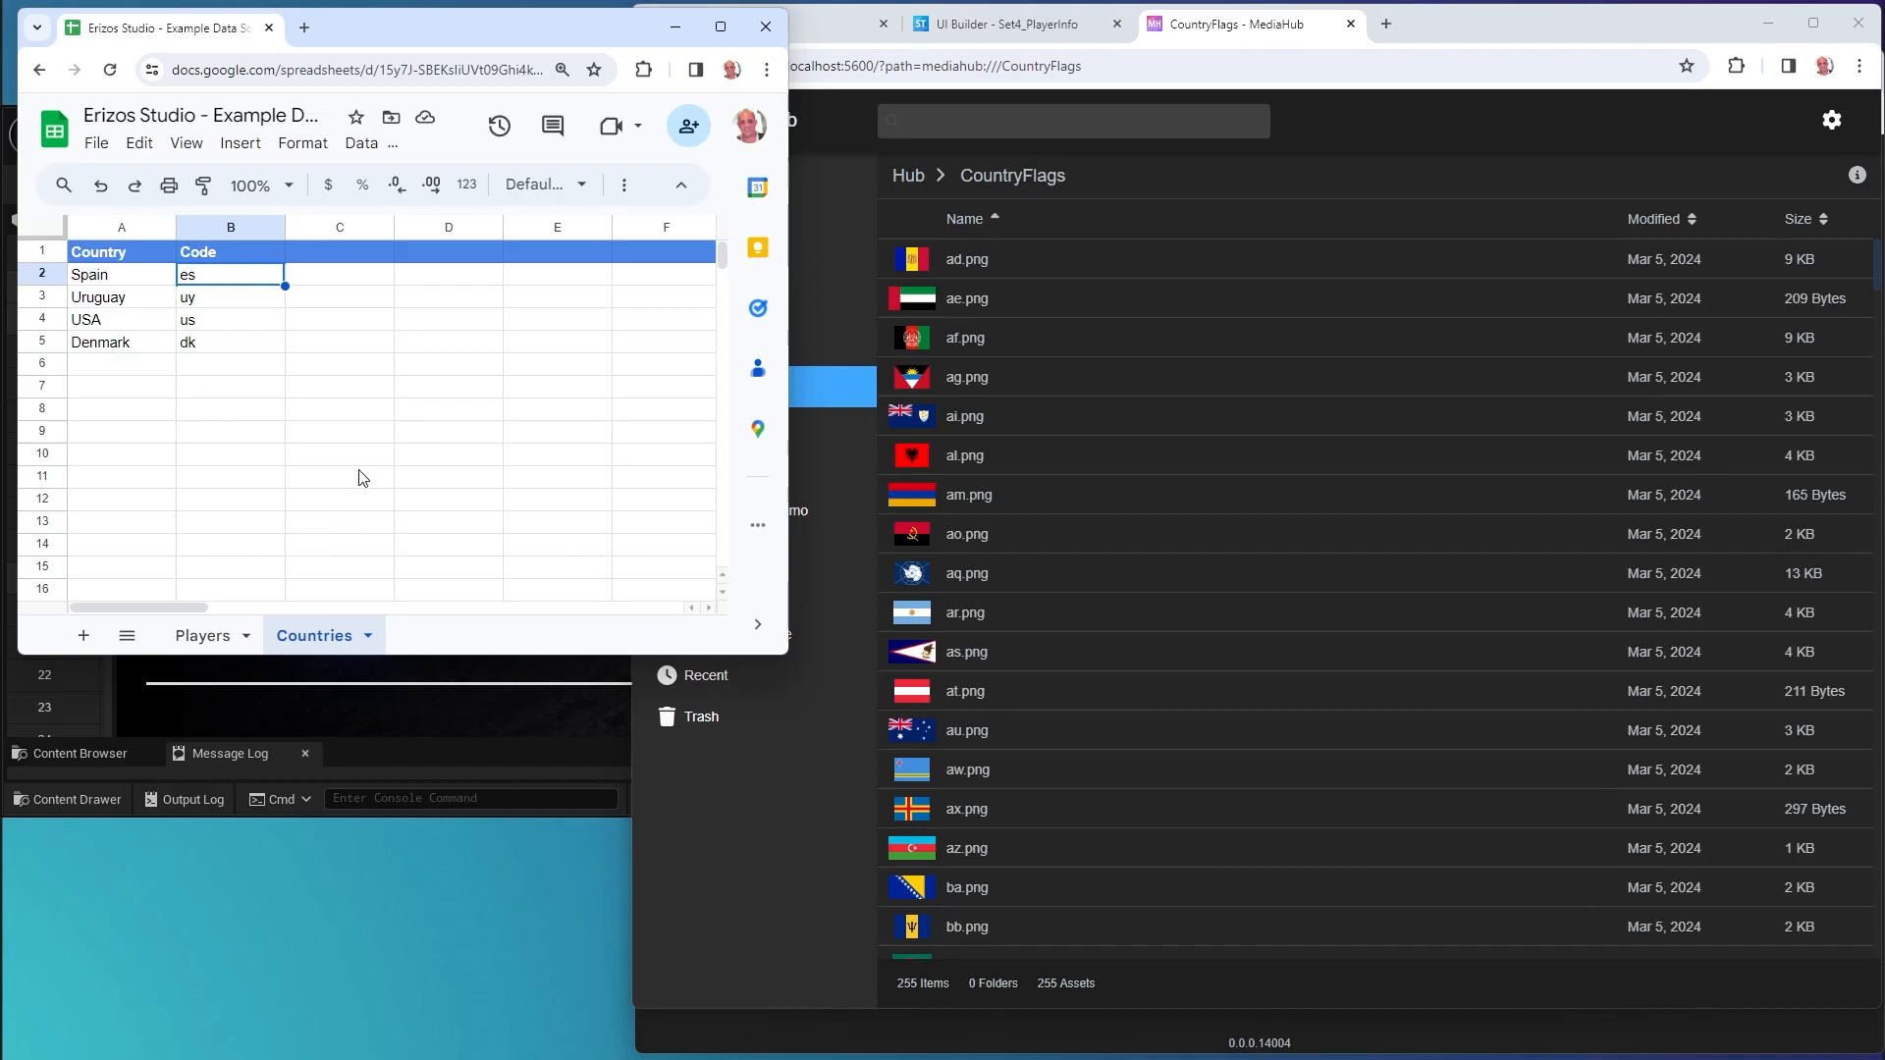
{"action": "double_click", "coordinate": [1528, 26]}
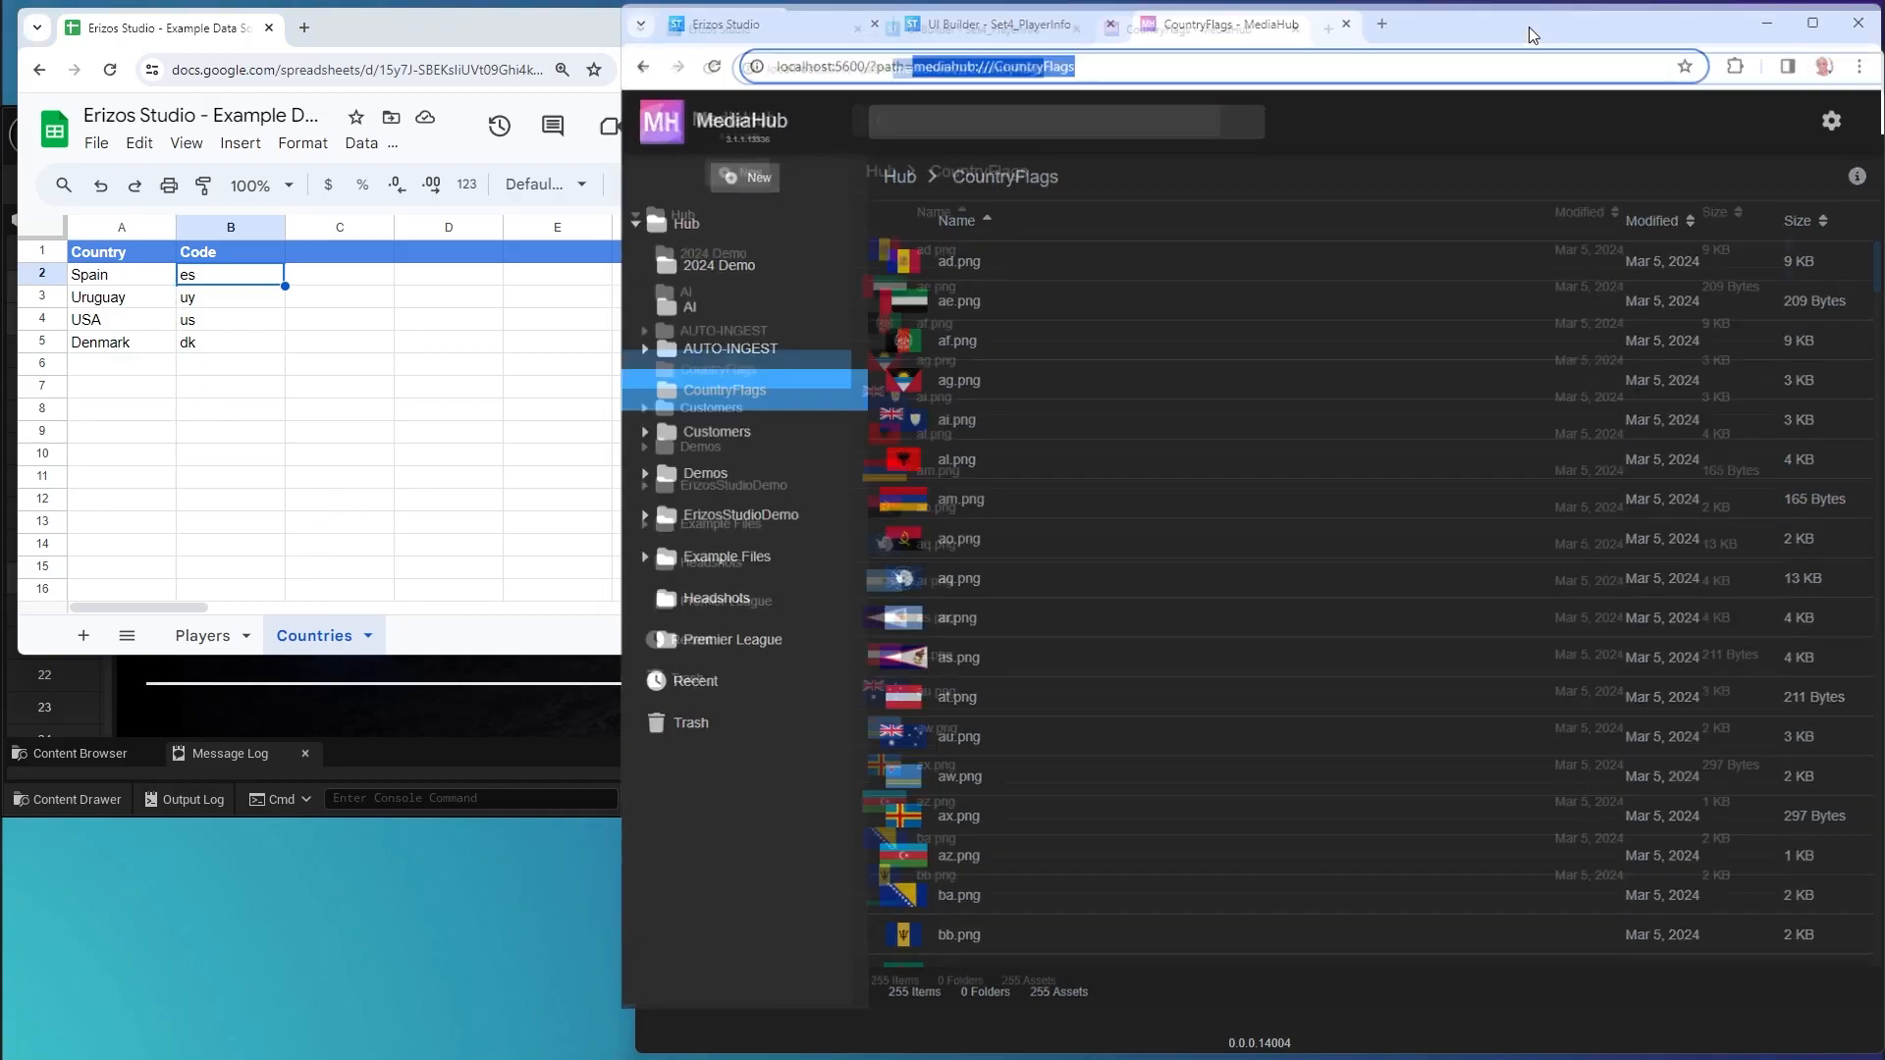
{"action": "left_click", "coordinate": [399, 30]}
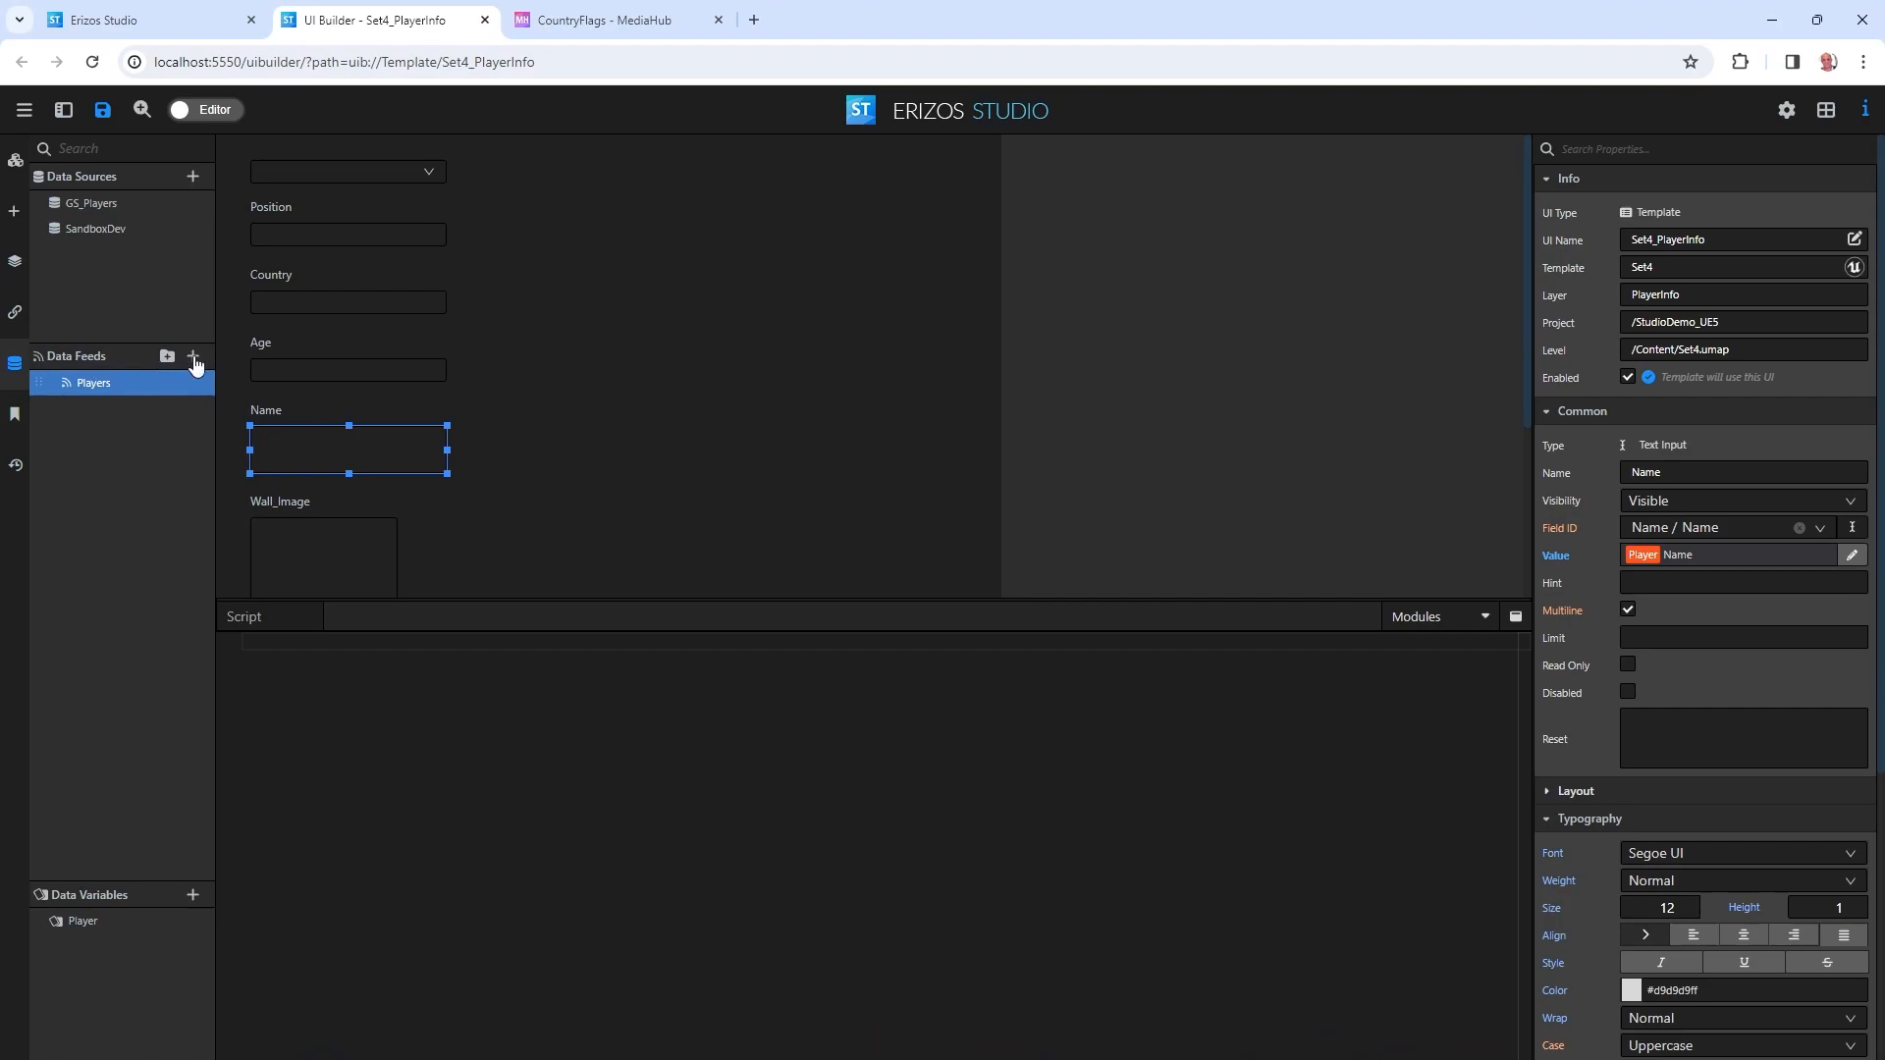
Set up a new GS_Players data feed named Countries with Advanced range Countries!A:B.
{"action": "left_click", "coordinate": [192, 356]}
{"action": "left_click", "coordinate": [692, 385]}
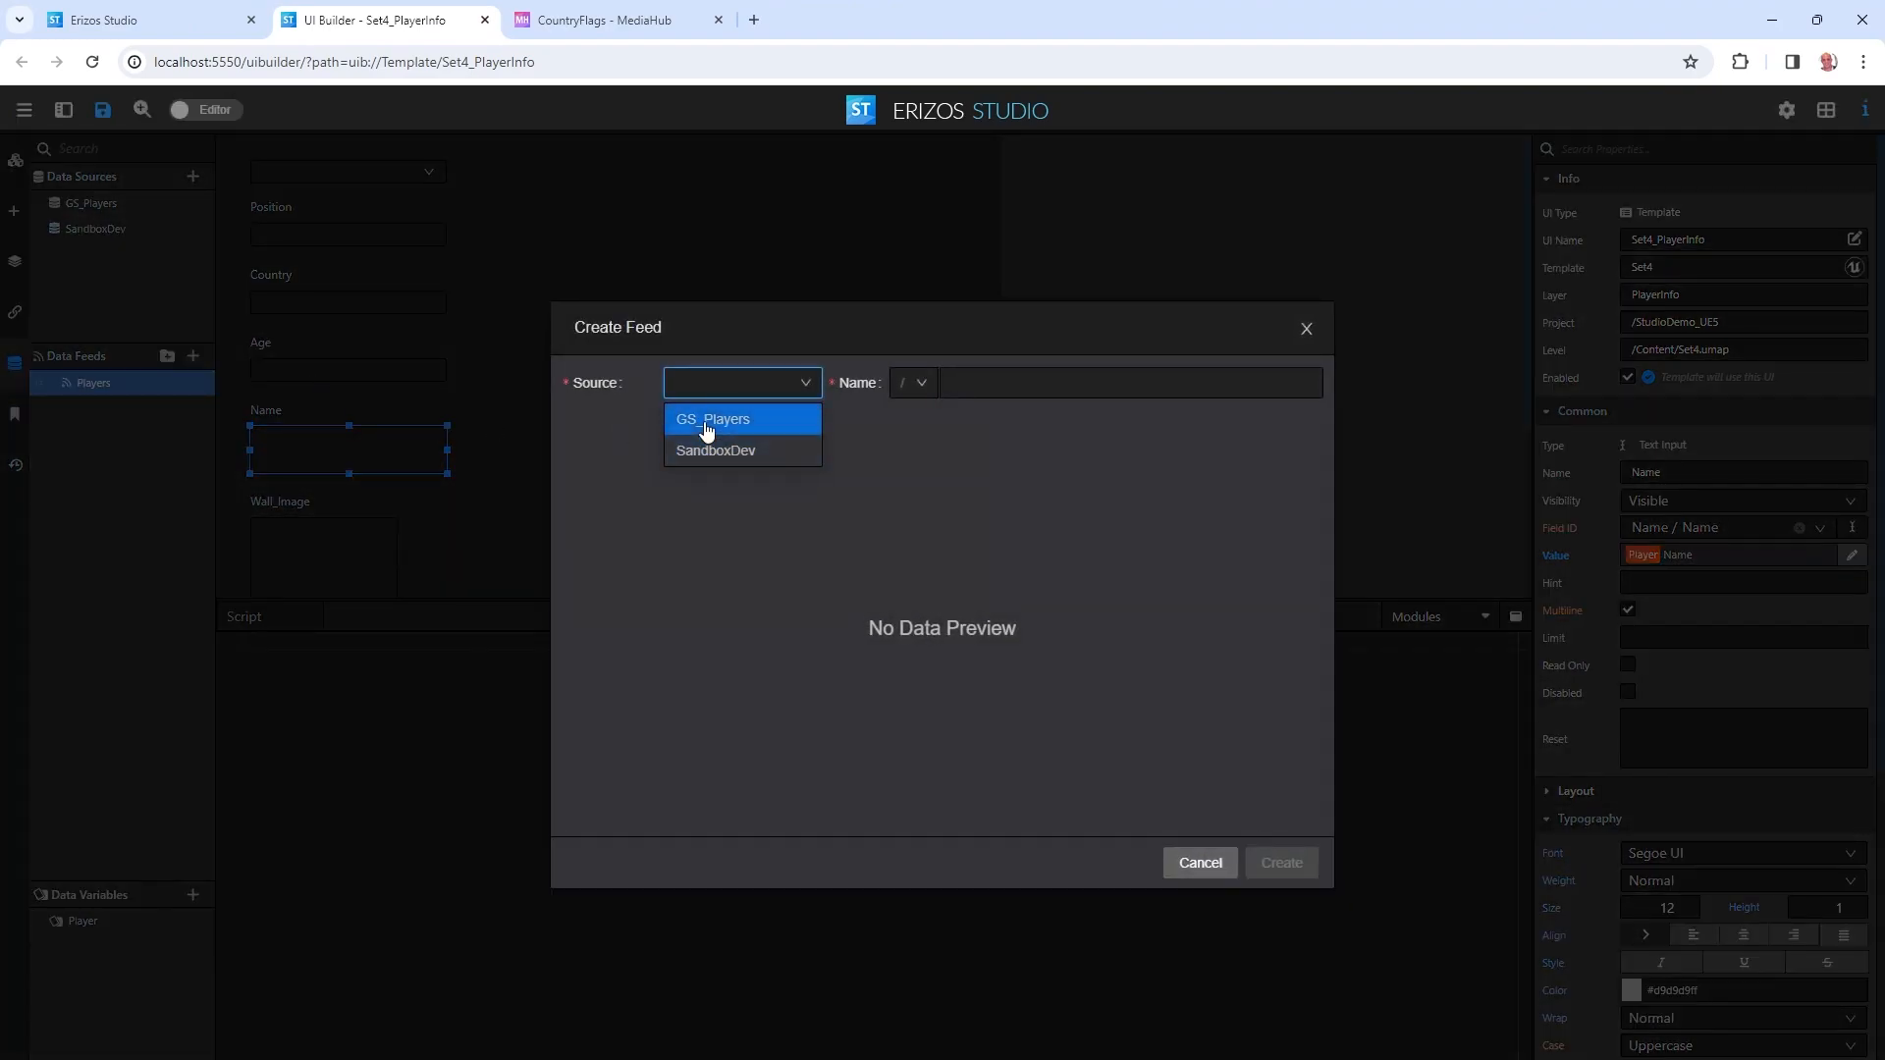
{"action": "left_click", "coordinate": [707, 425]}
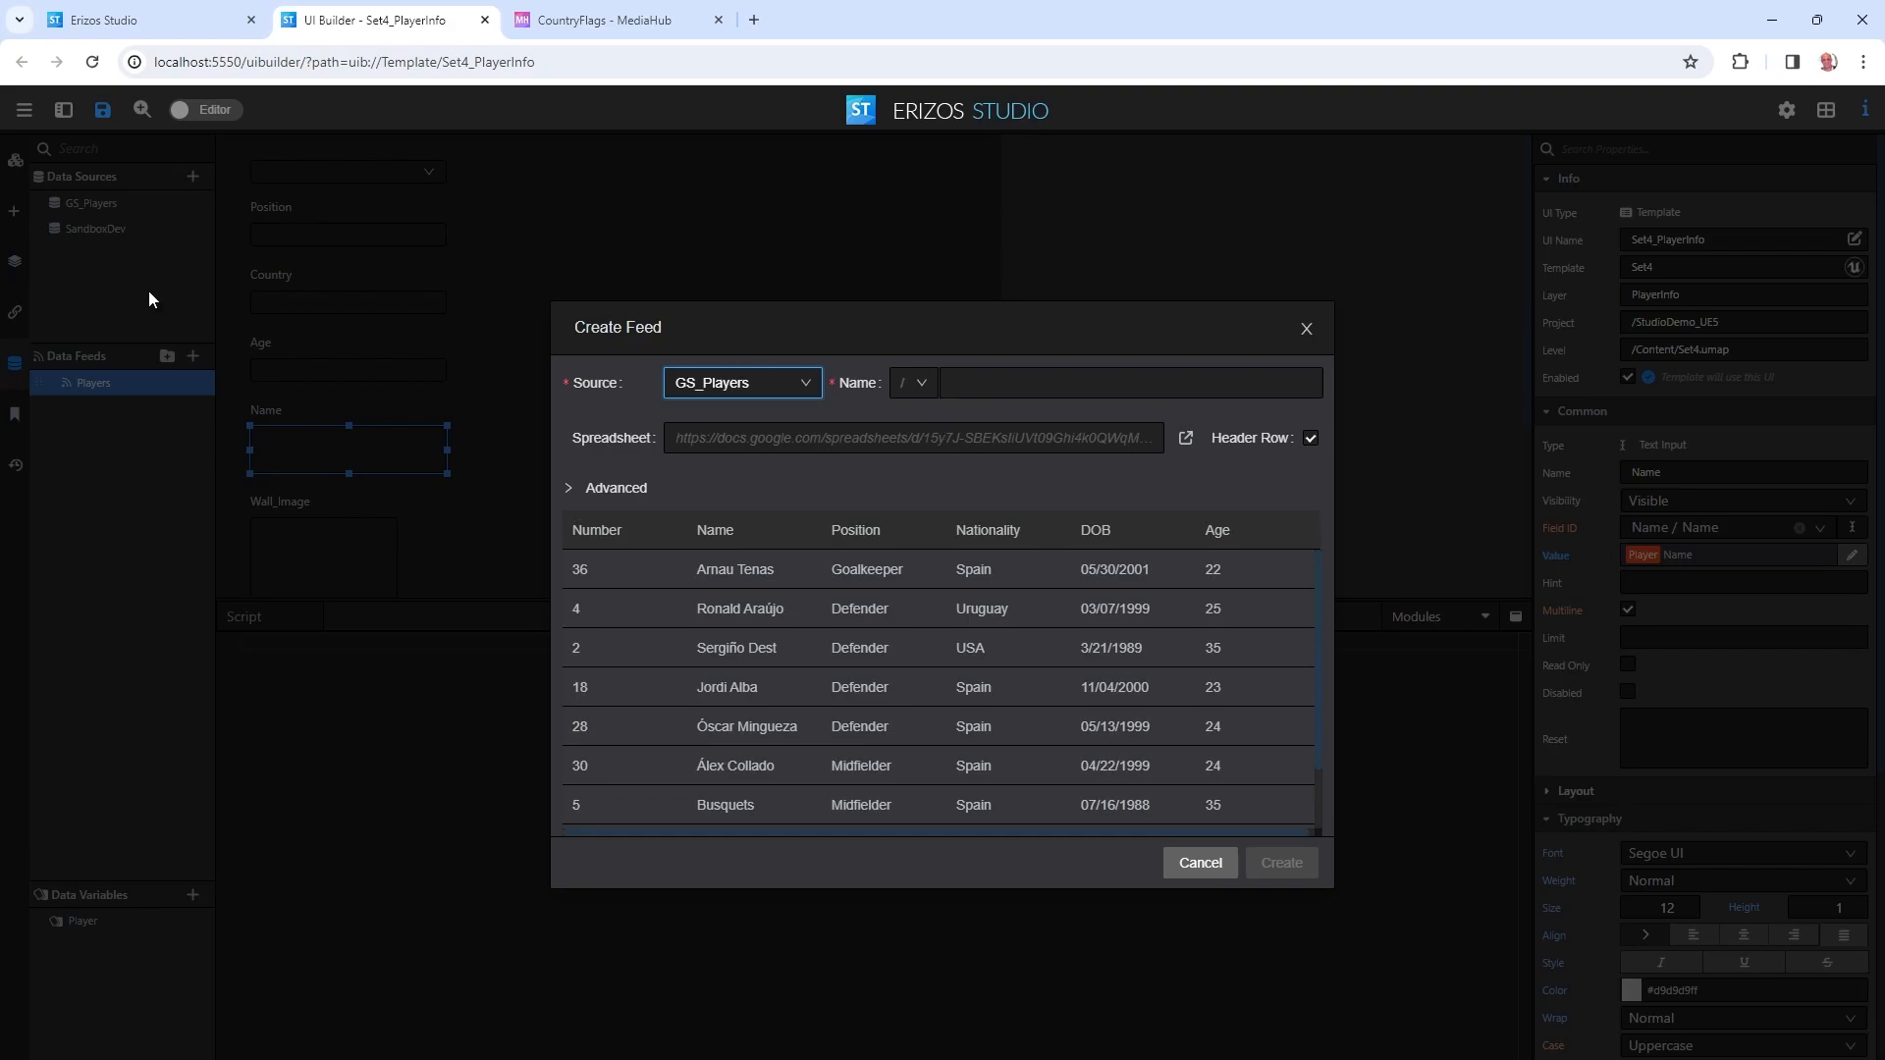
{"action": "left_click", "coordinate": [1013, 384]}
{"action": "type", "text": "Countries"}
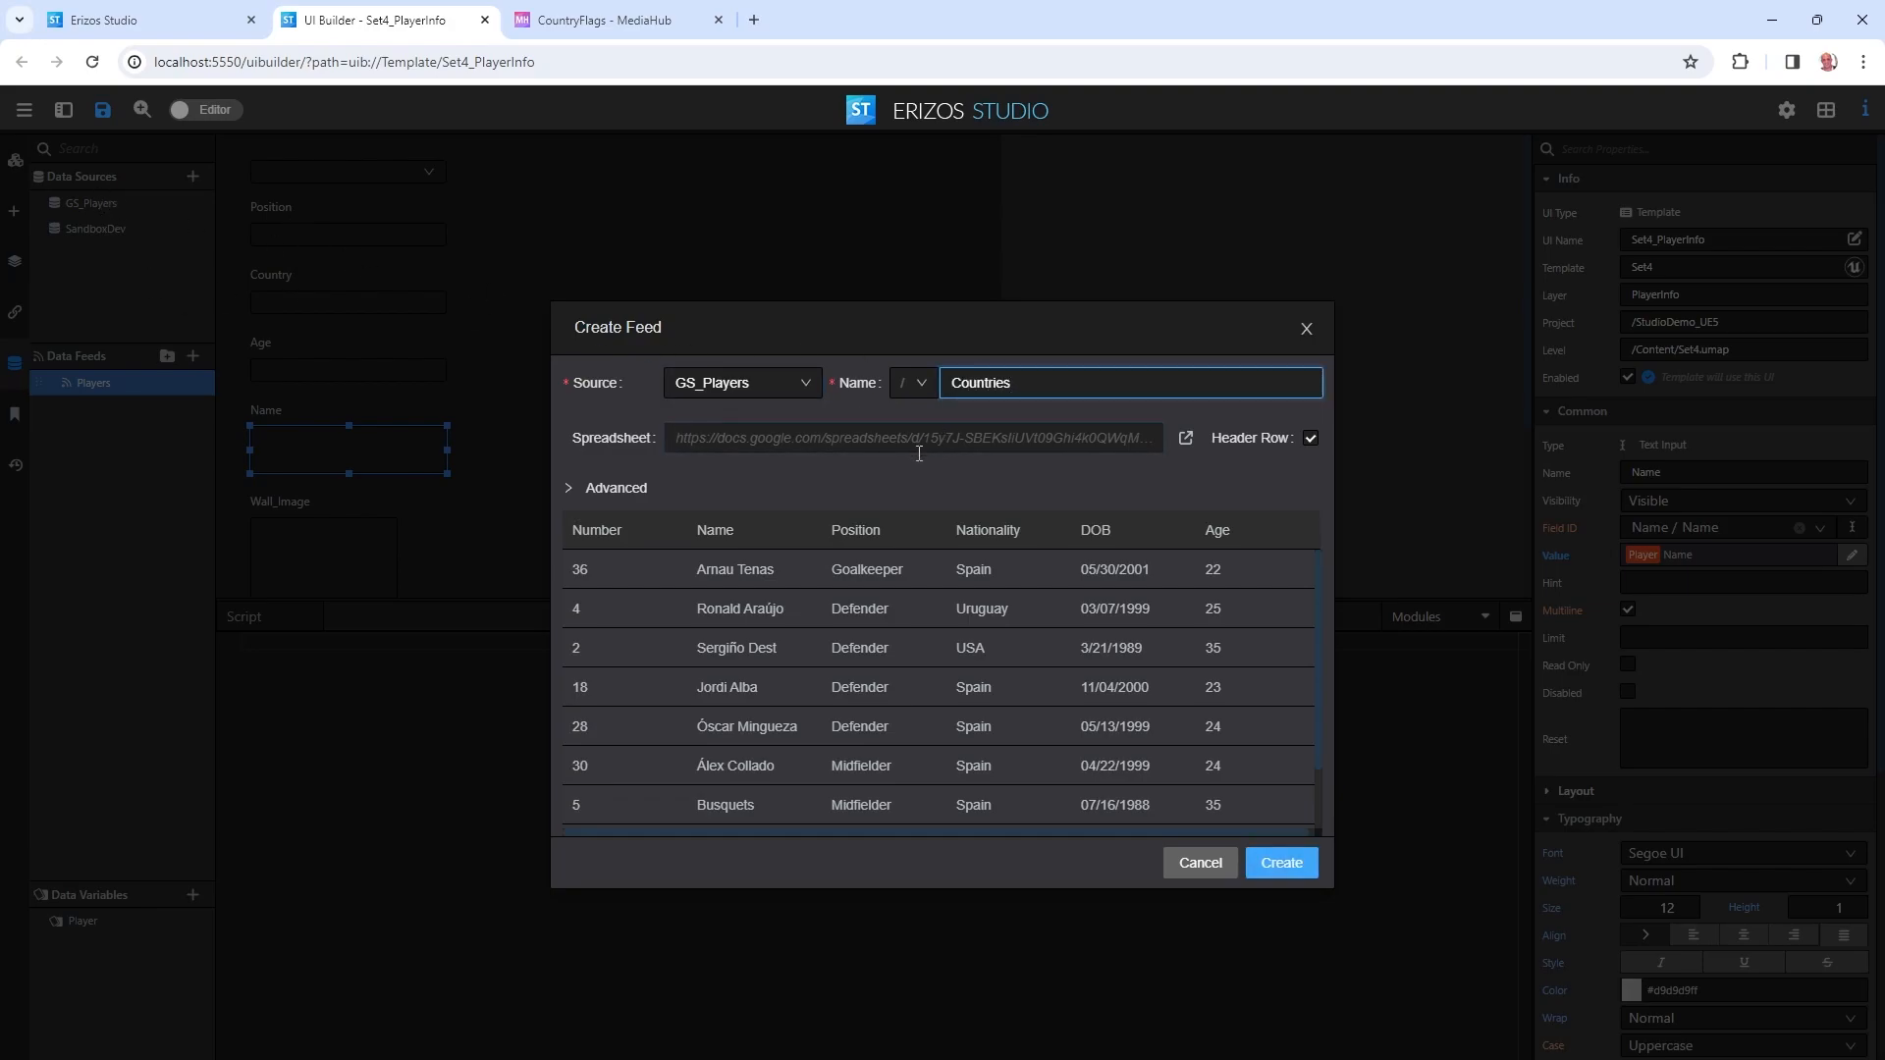
{"action": "double_click", "coordinate": [985, 384]}
{"action": "key", "text": "ctrl+c"}
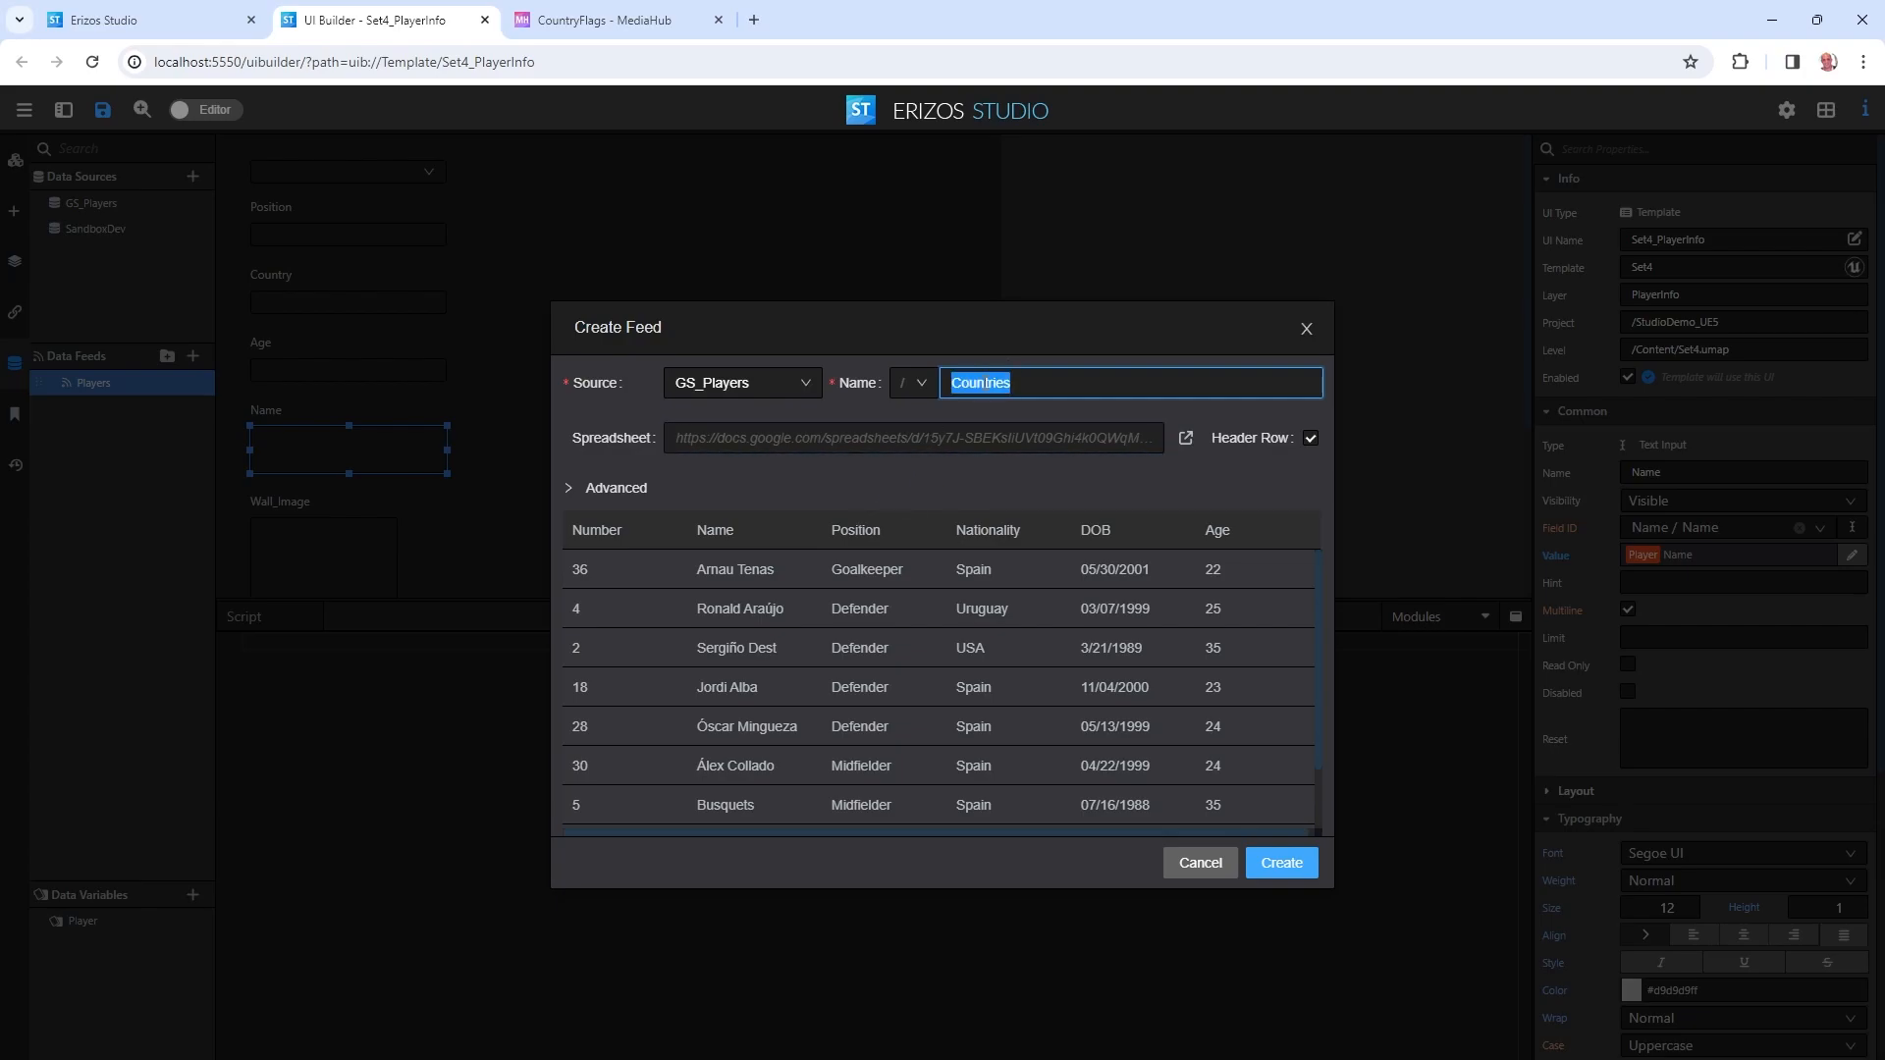
{"action": "left_click", "coordinate": [585, 491]}
{"action": "left_click", "coordinate": [795, 523]}
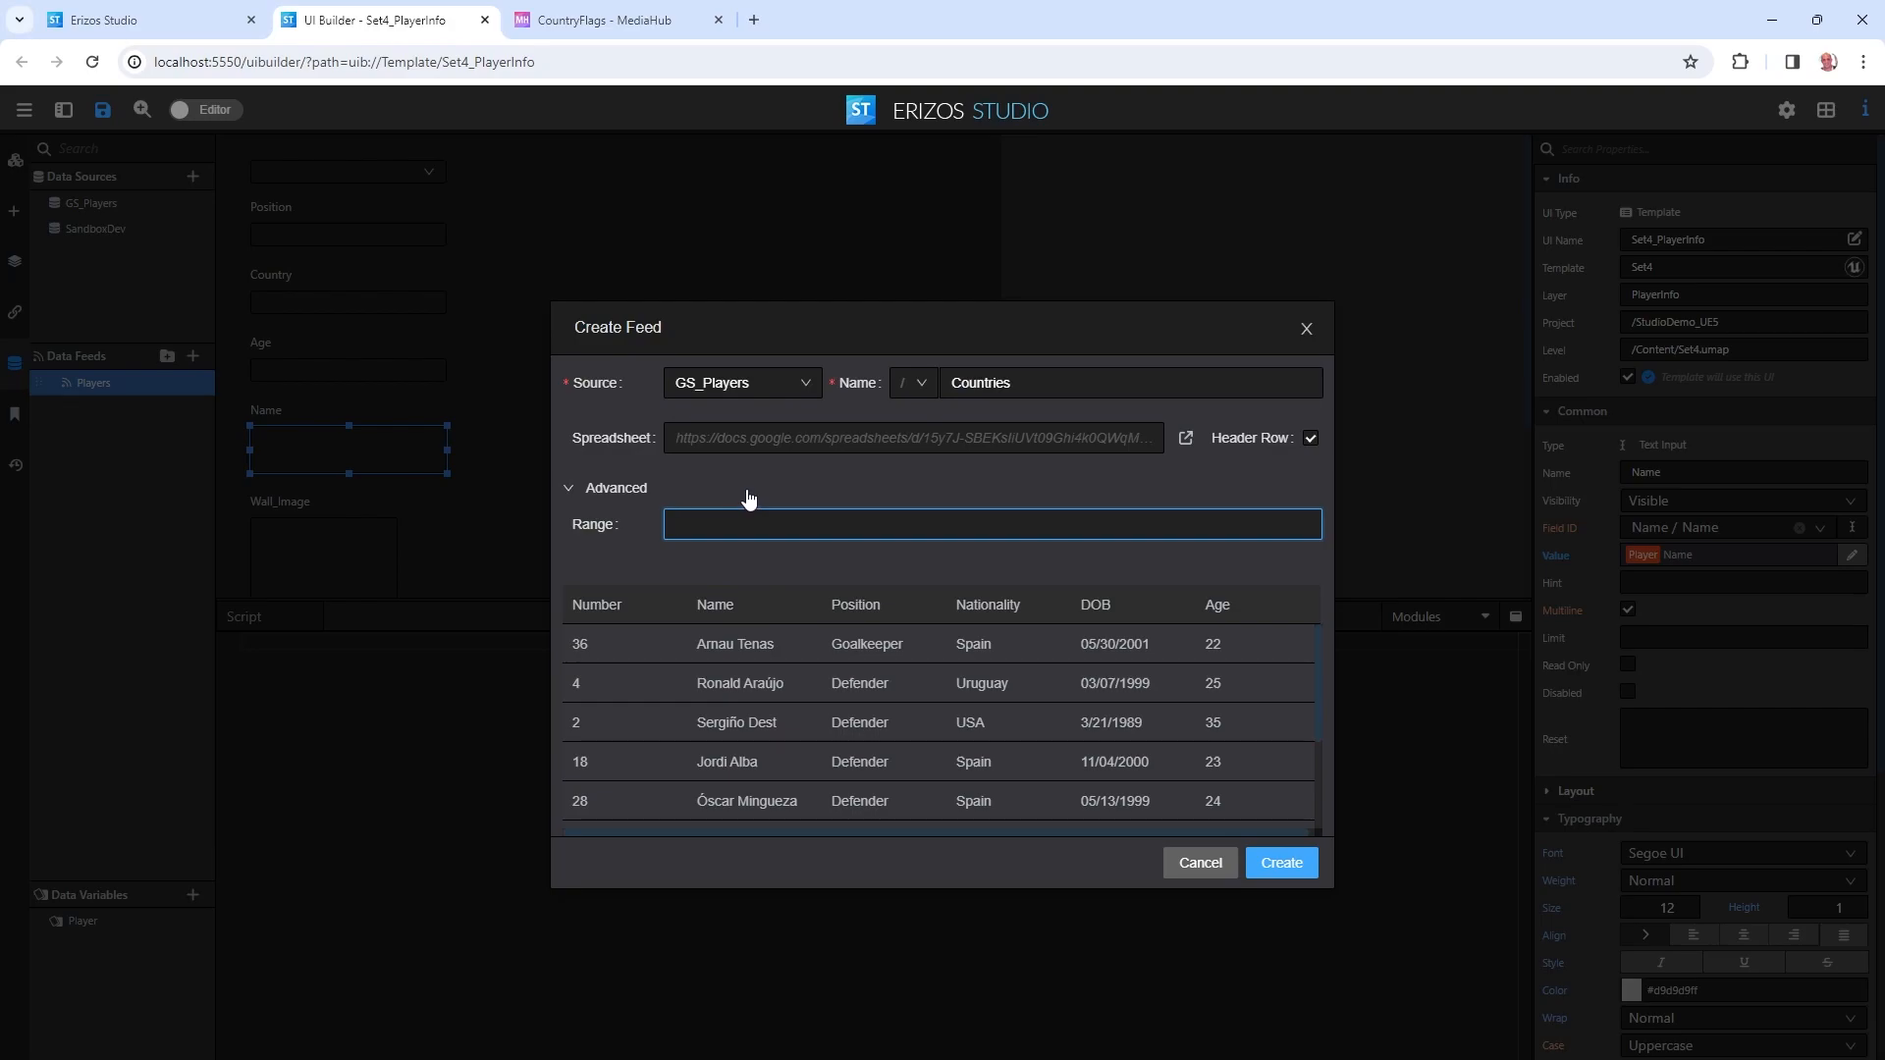
{"action": "key", "text": "ctrl+v"}
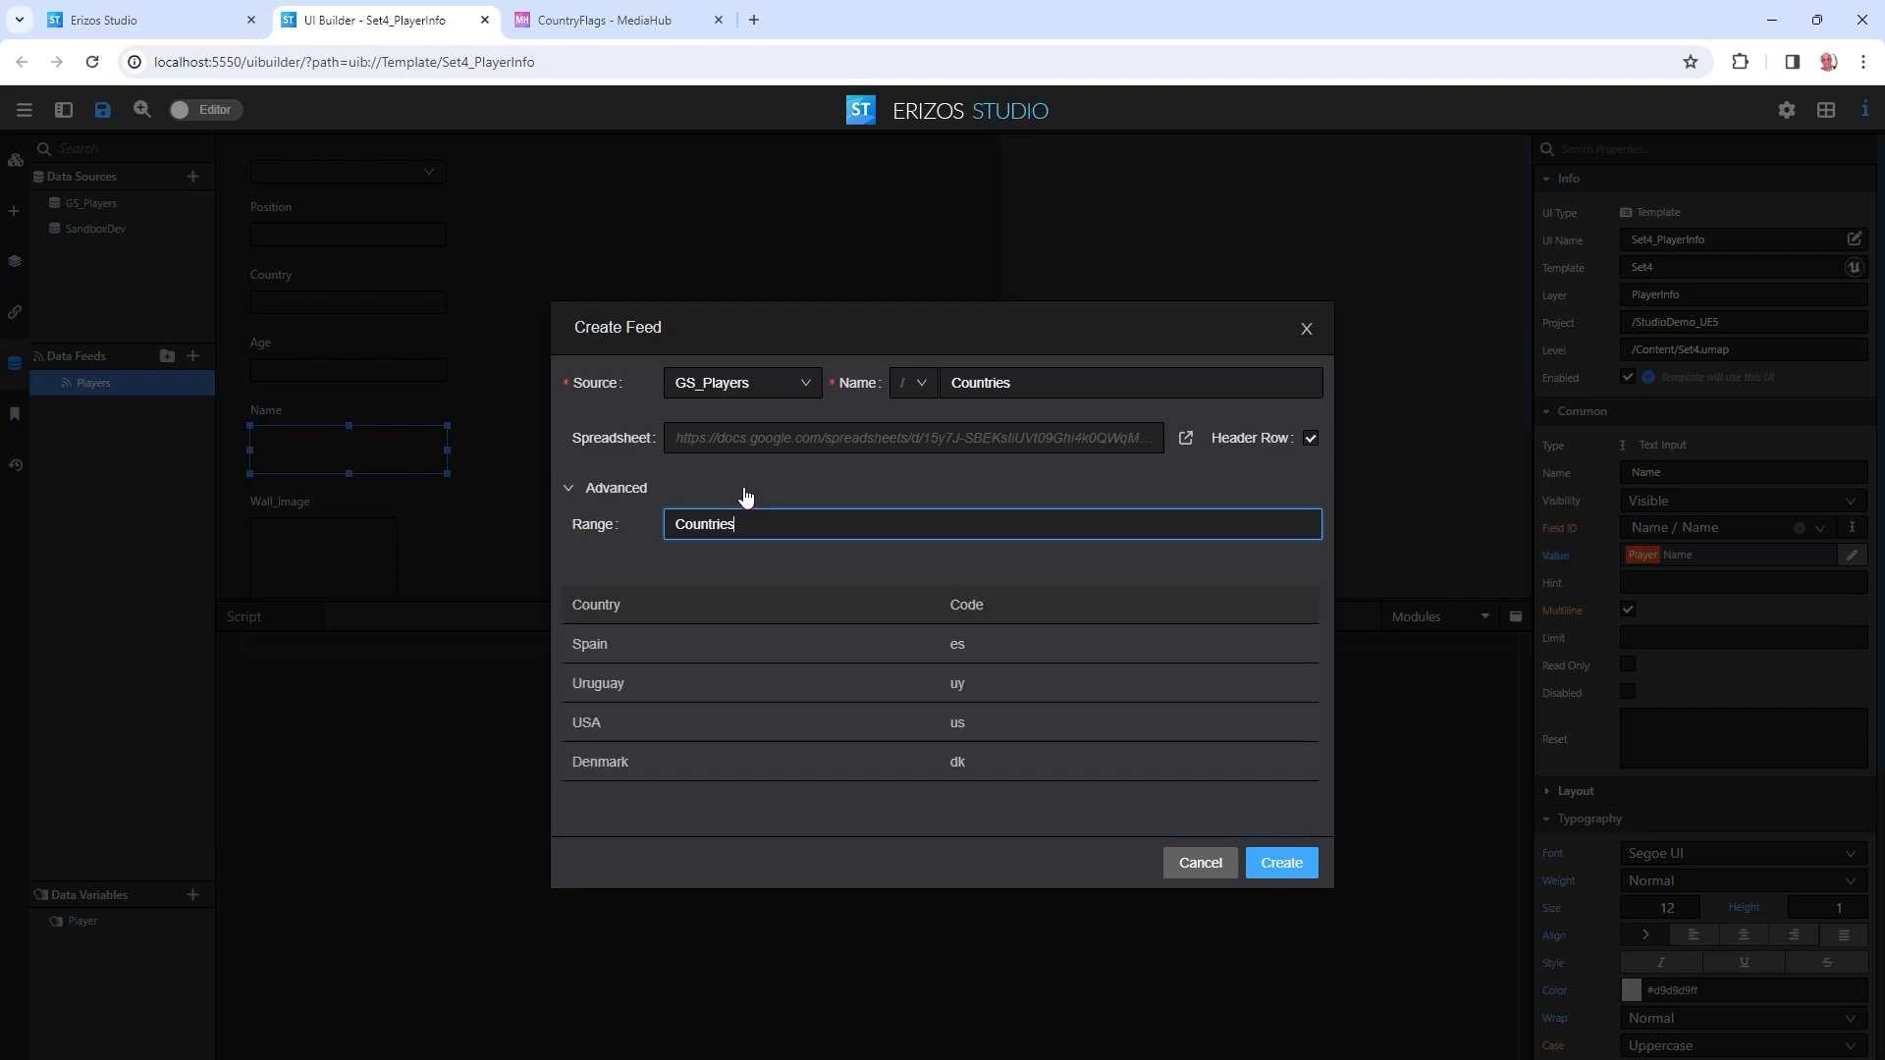
{"action": "type", "text": "!A:B"}
Create the Countries feed and a Country variable from it indexed by Country; select the Country text input.
{"action": "left_click", "coordinate": [1280, 864]}
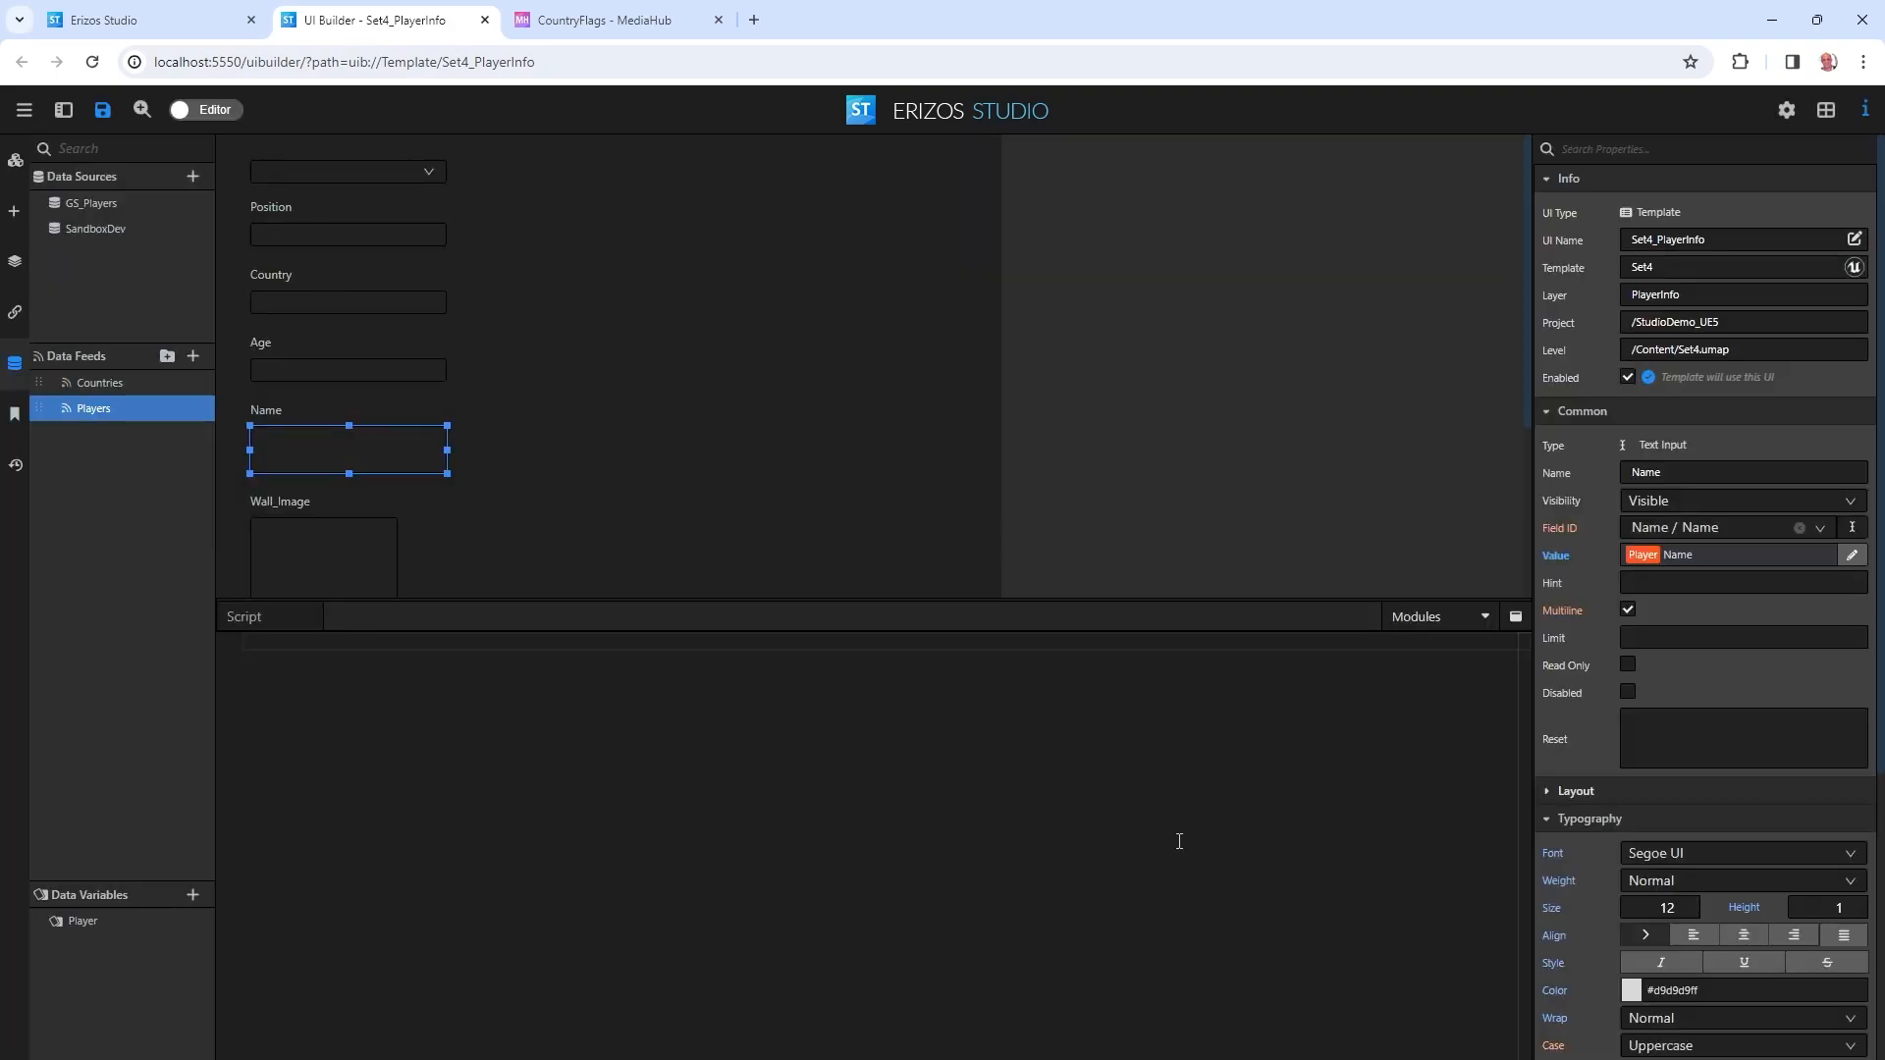
{"action": "right_click", "coordinate": [116, 387]}
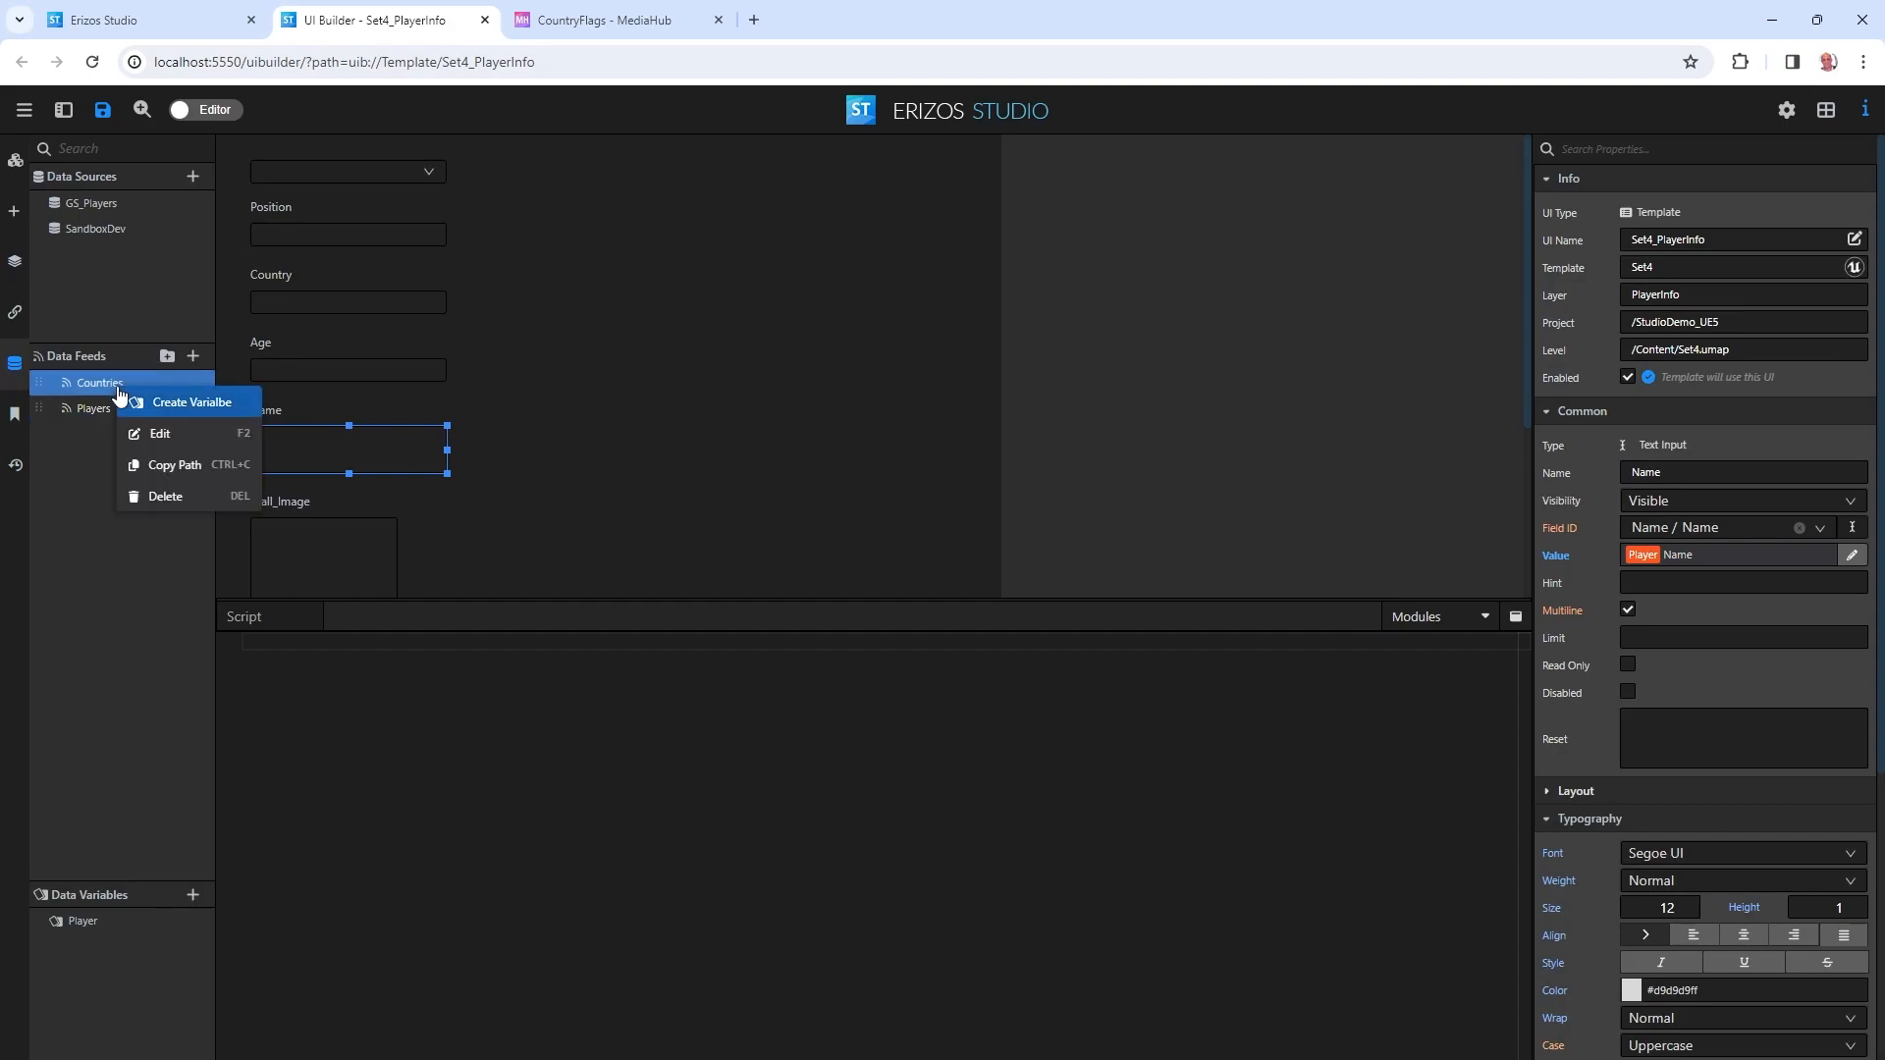
{"action": "left_click", "coordinate": [210, 405]}
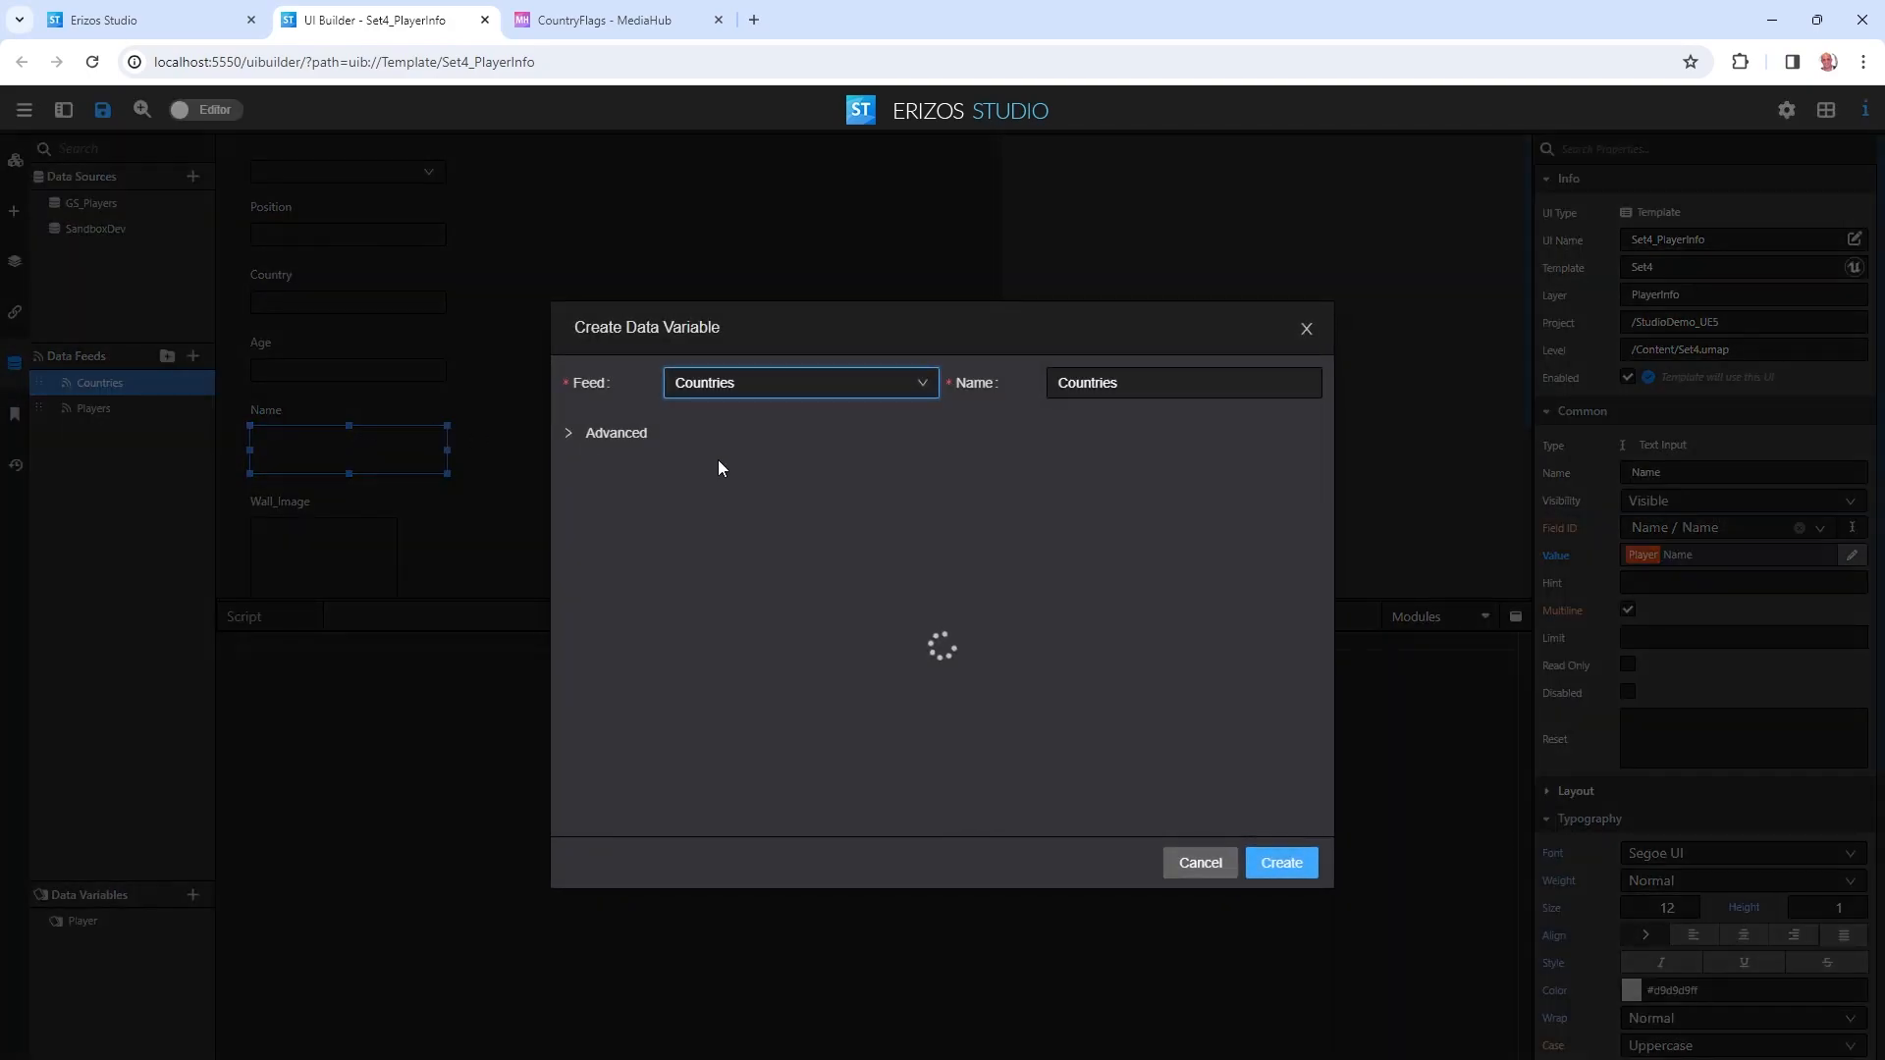
{"action": "double_click", "coordinate": [1154, 385]}
{"action": "left_click", "coordinate": [1162, 387]}
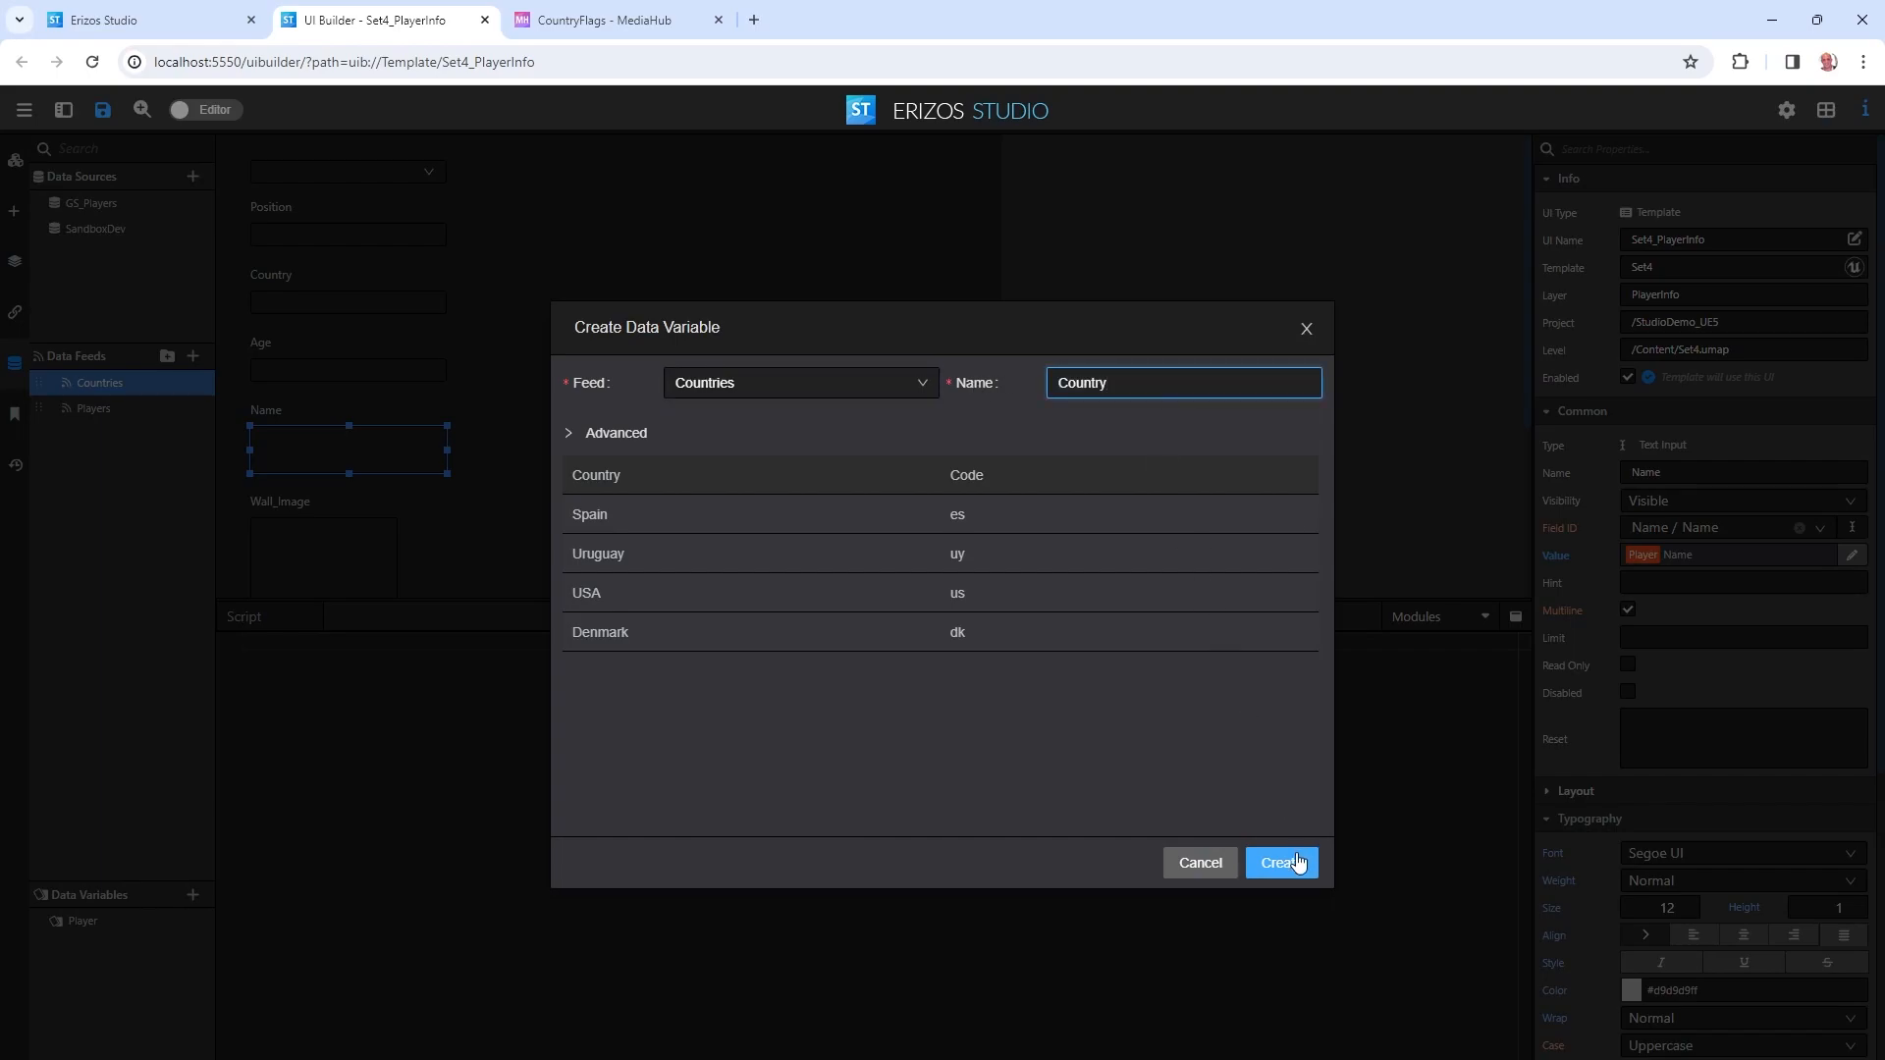
{"action": "left_click", "coordinate": [619, 433]}
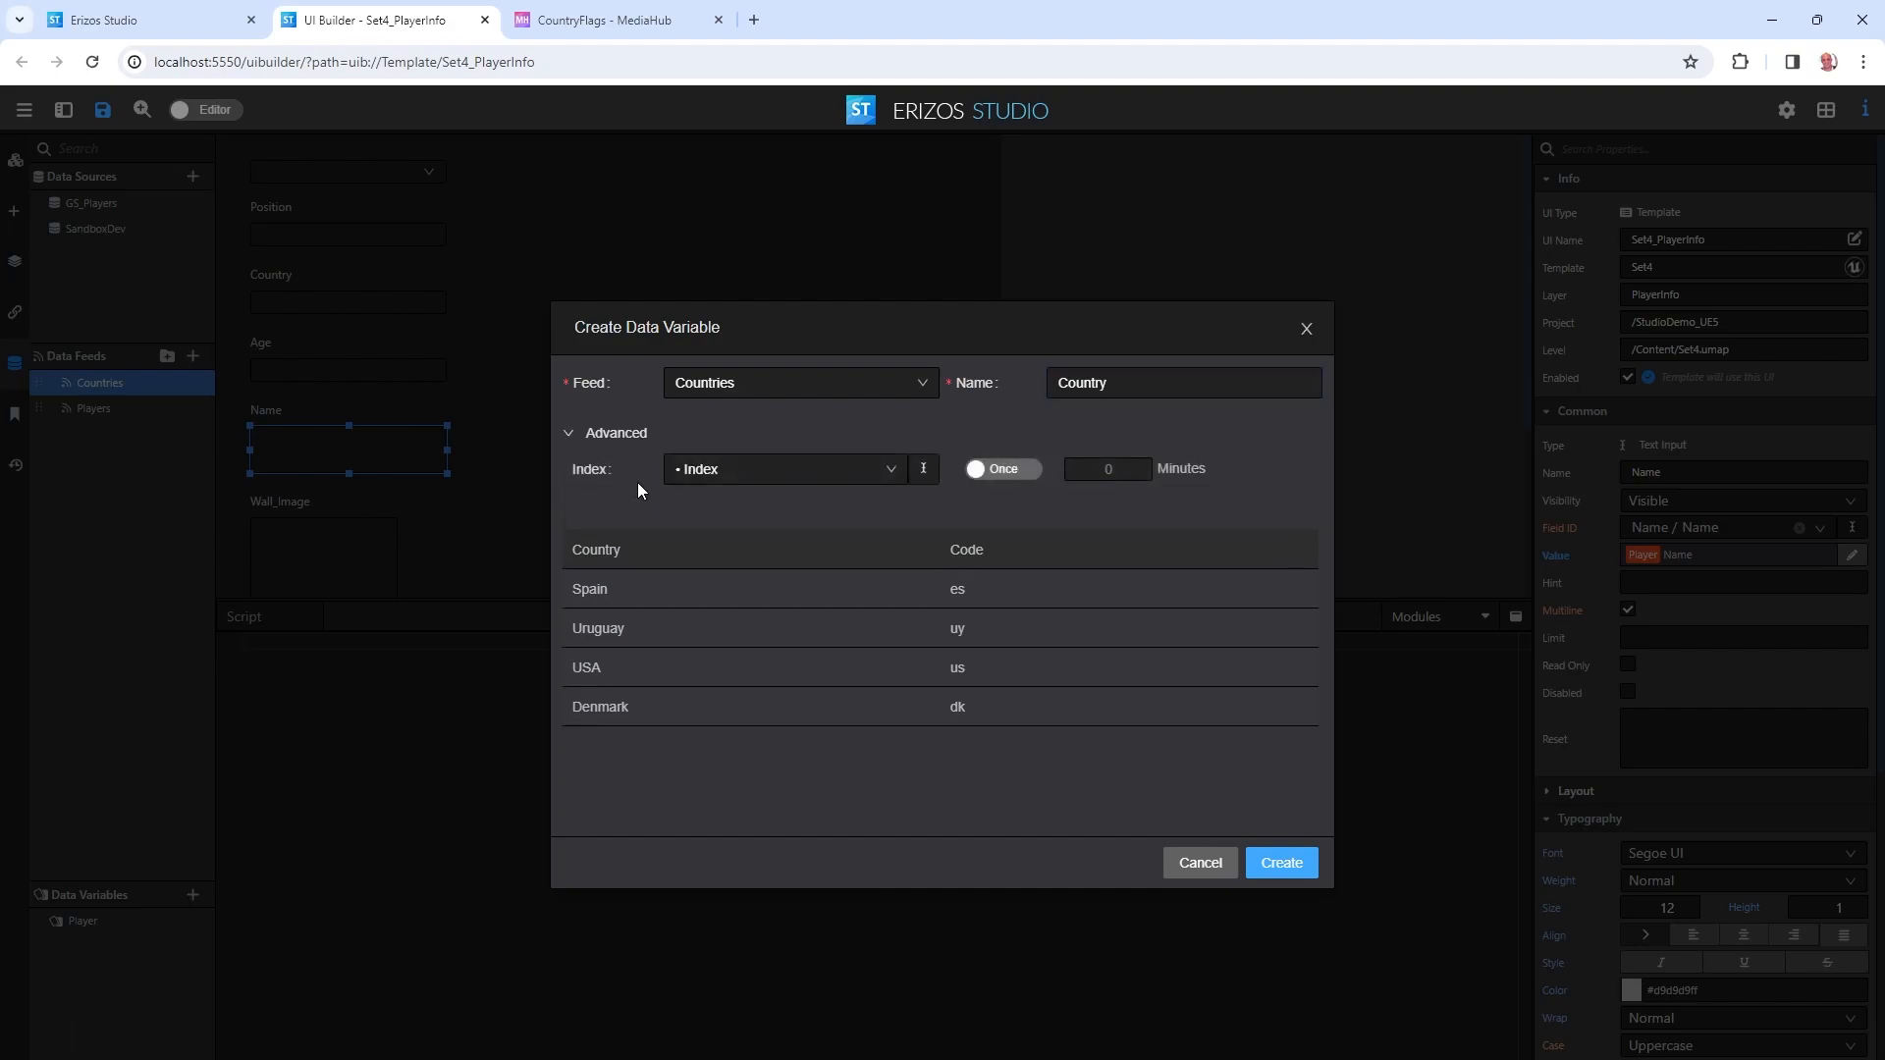
{"action": "left_click", "coordinate": [703, 473]}
{"action": "left_click", "coordinate": [708, 539]}
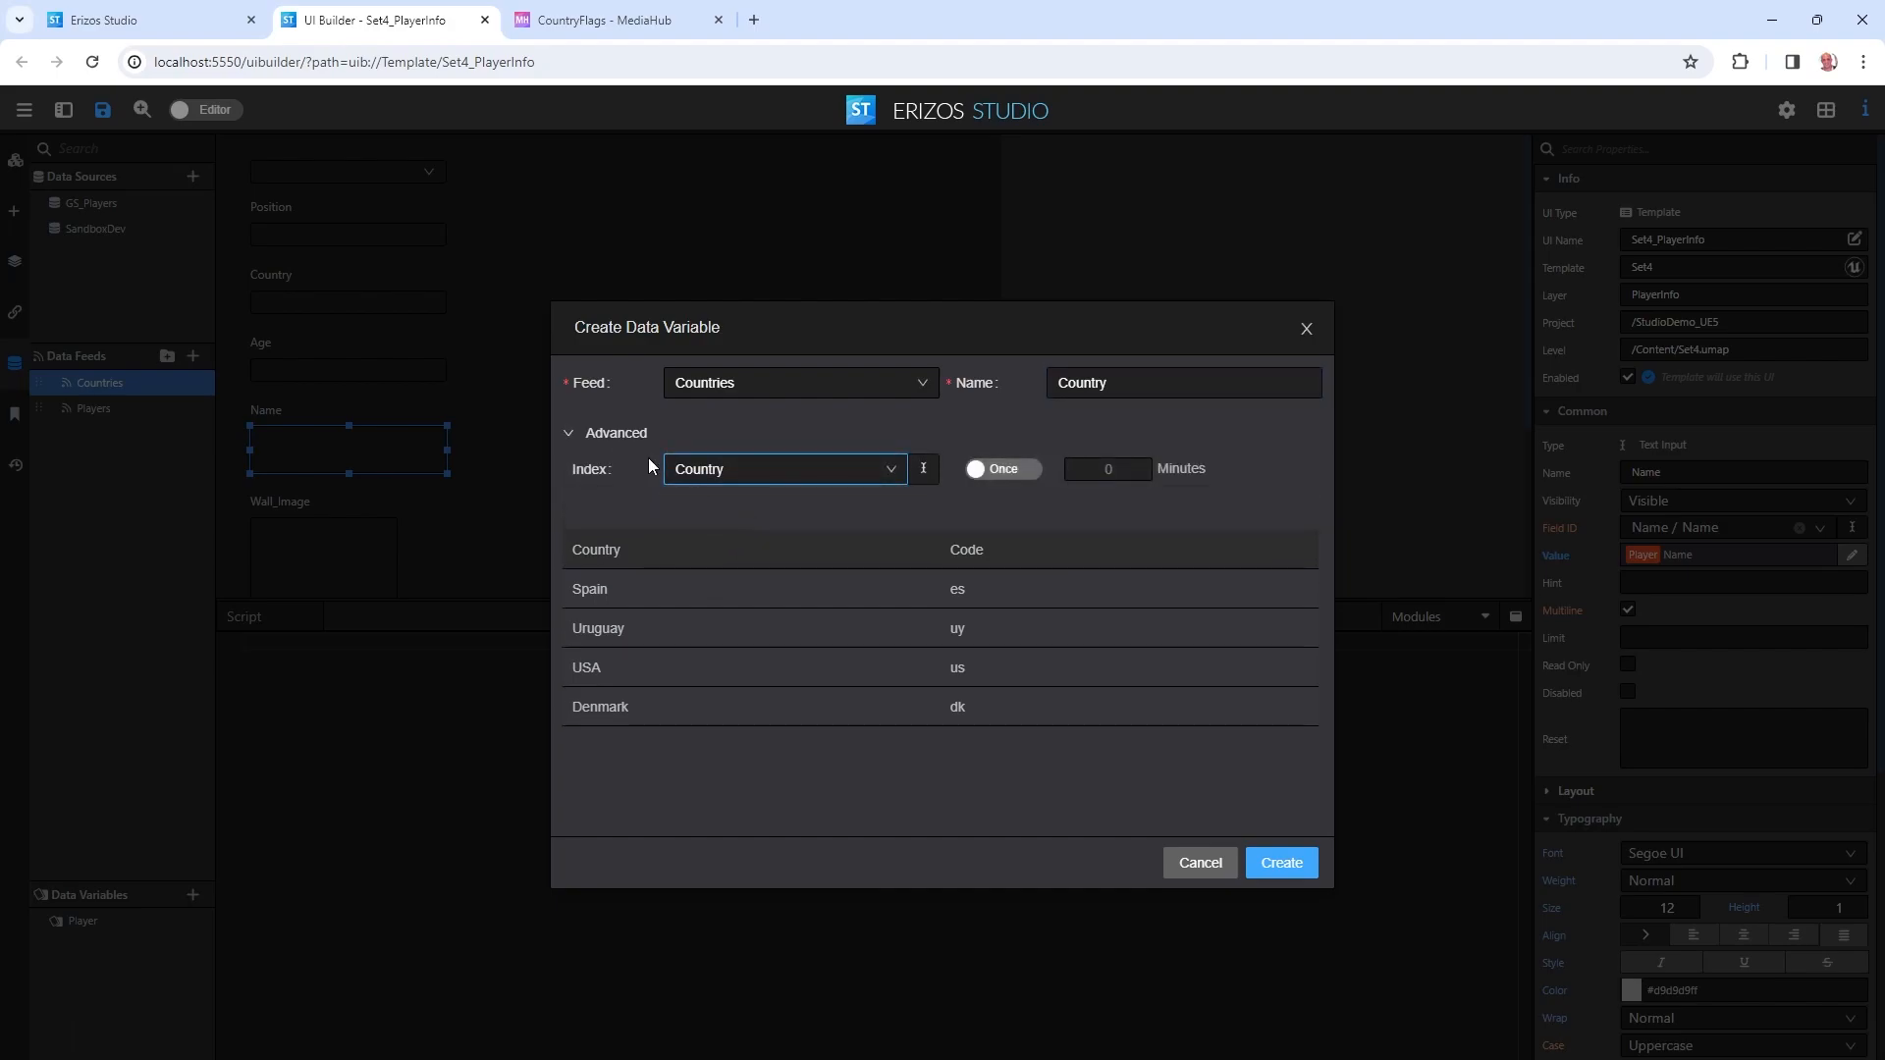
{"action": "left_click", "coordinate": [1304, 870]}
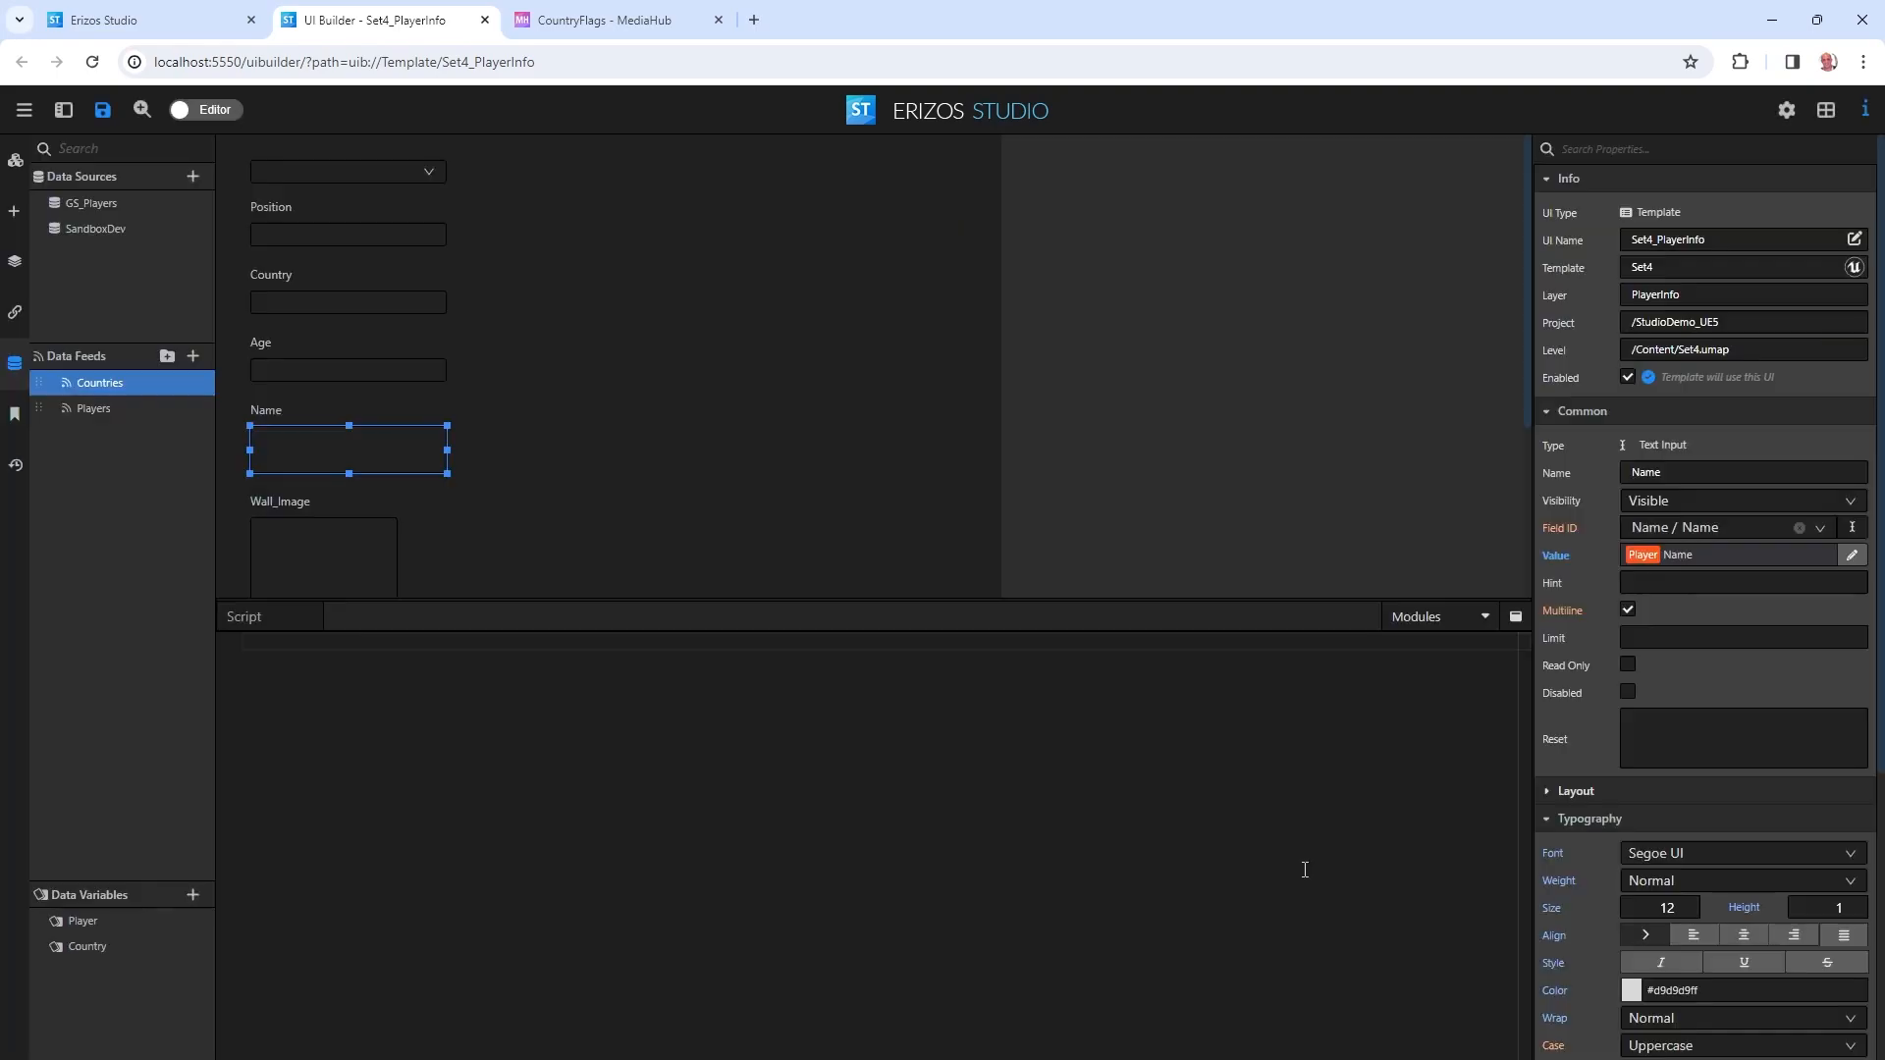
{"action": "left_click", "coordinate": [278, 304]}
Replace the Country text input with a Dropdown component in the Country slot.
{"action": "key", "text": "Delete"}
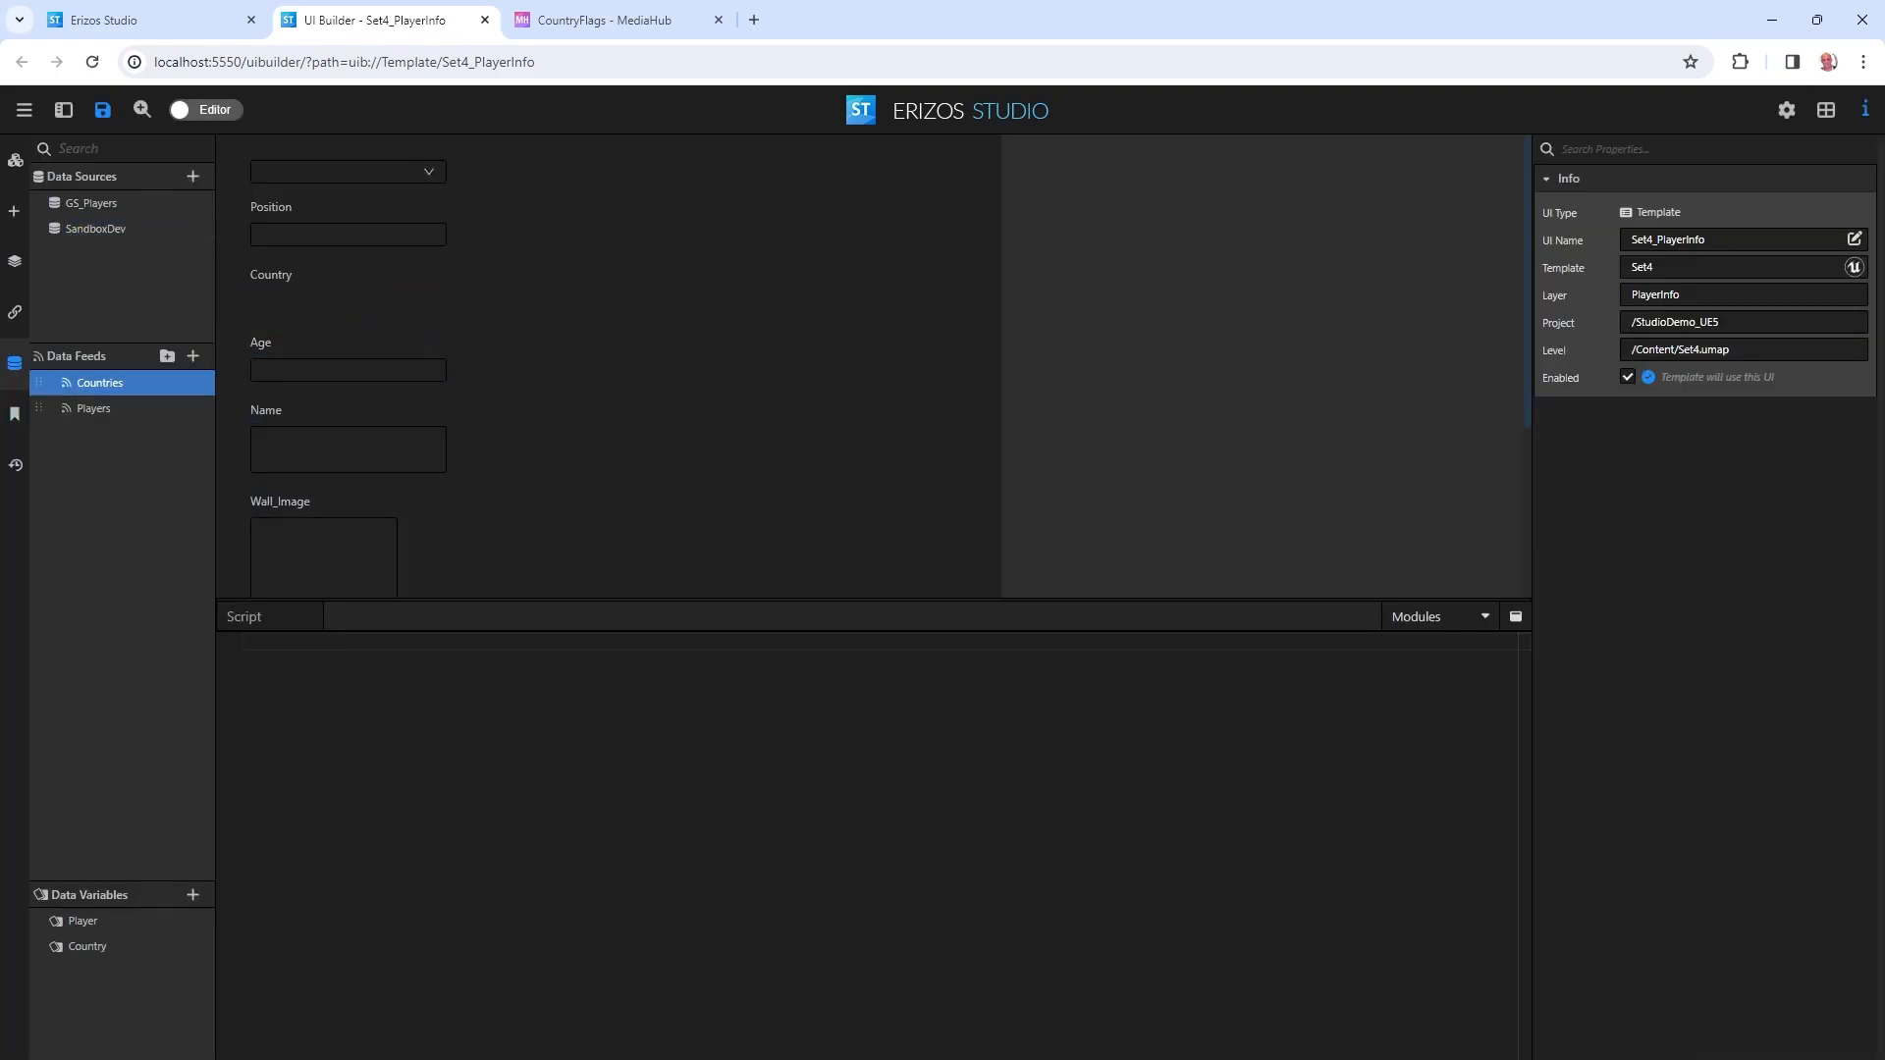
{"action": "left_click", "coordinate": [14, 211]}
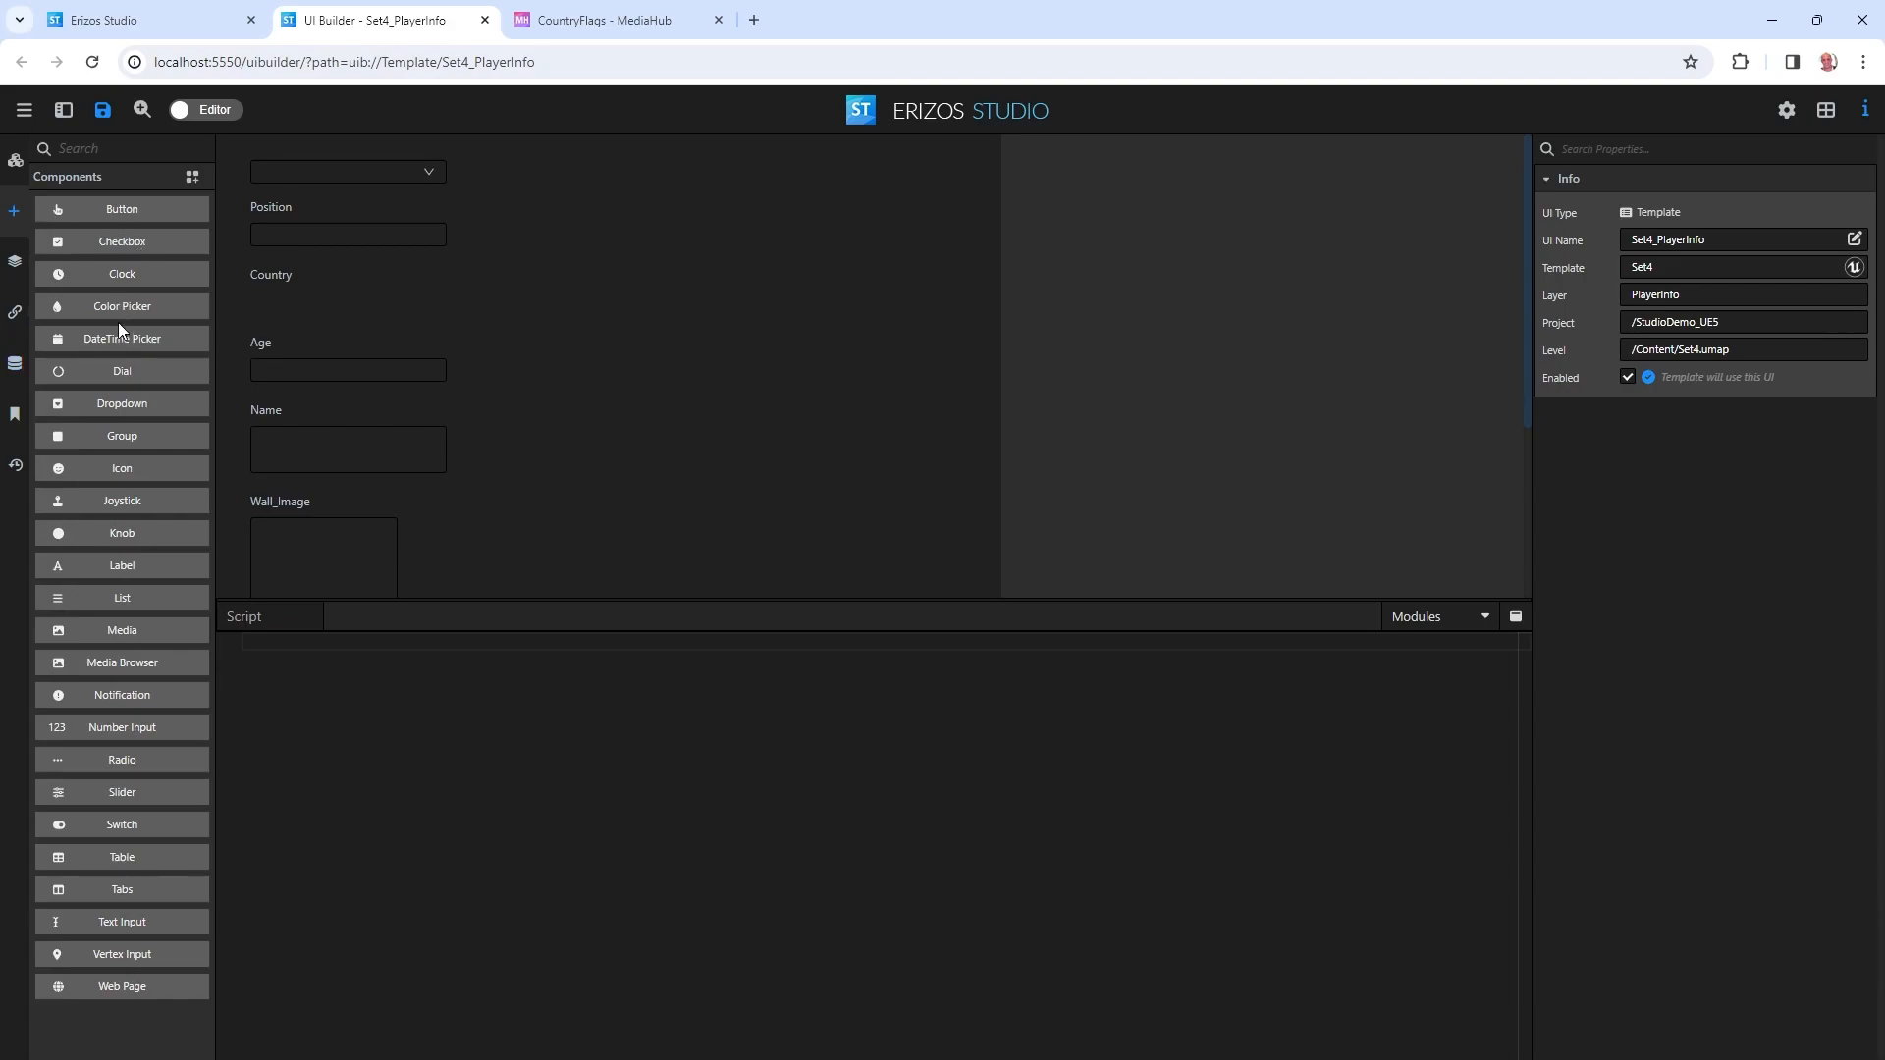
{"action": "left_click_drag", "start_coordinate": [110, 399], "coordinate": [255, 290]}
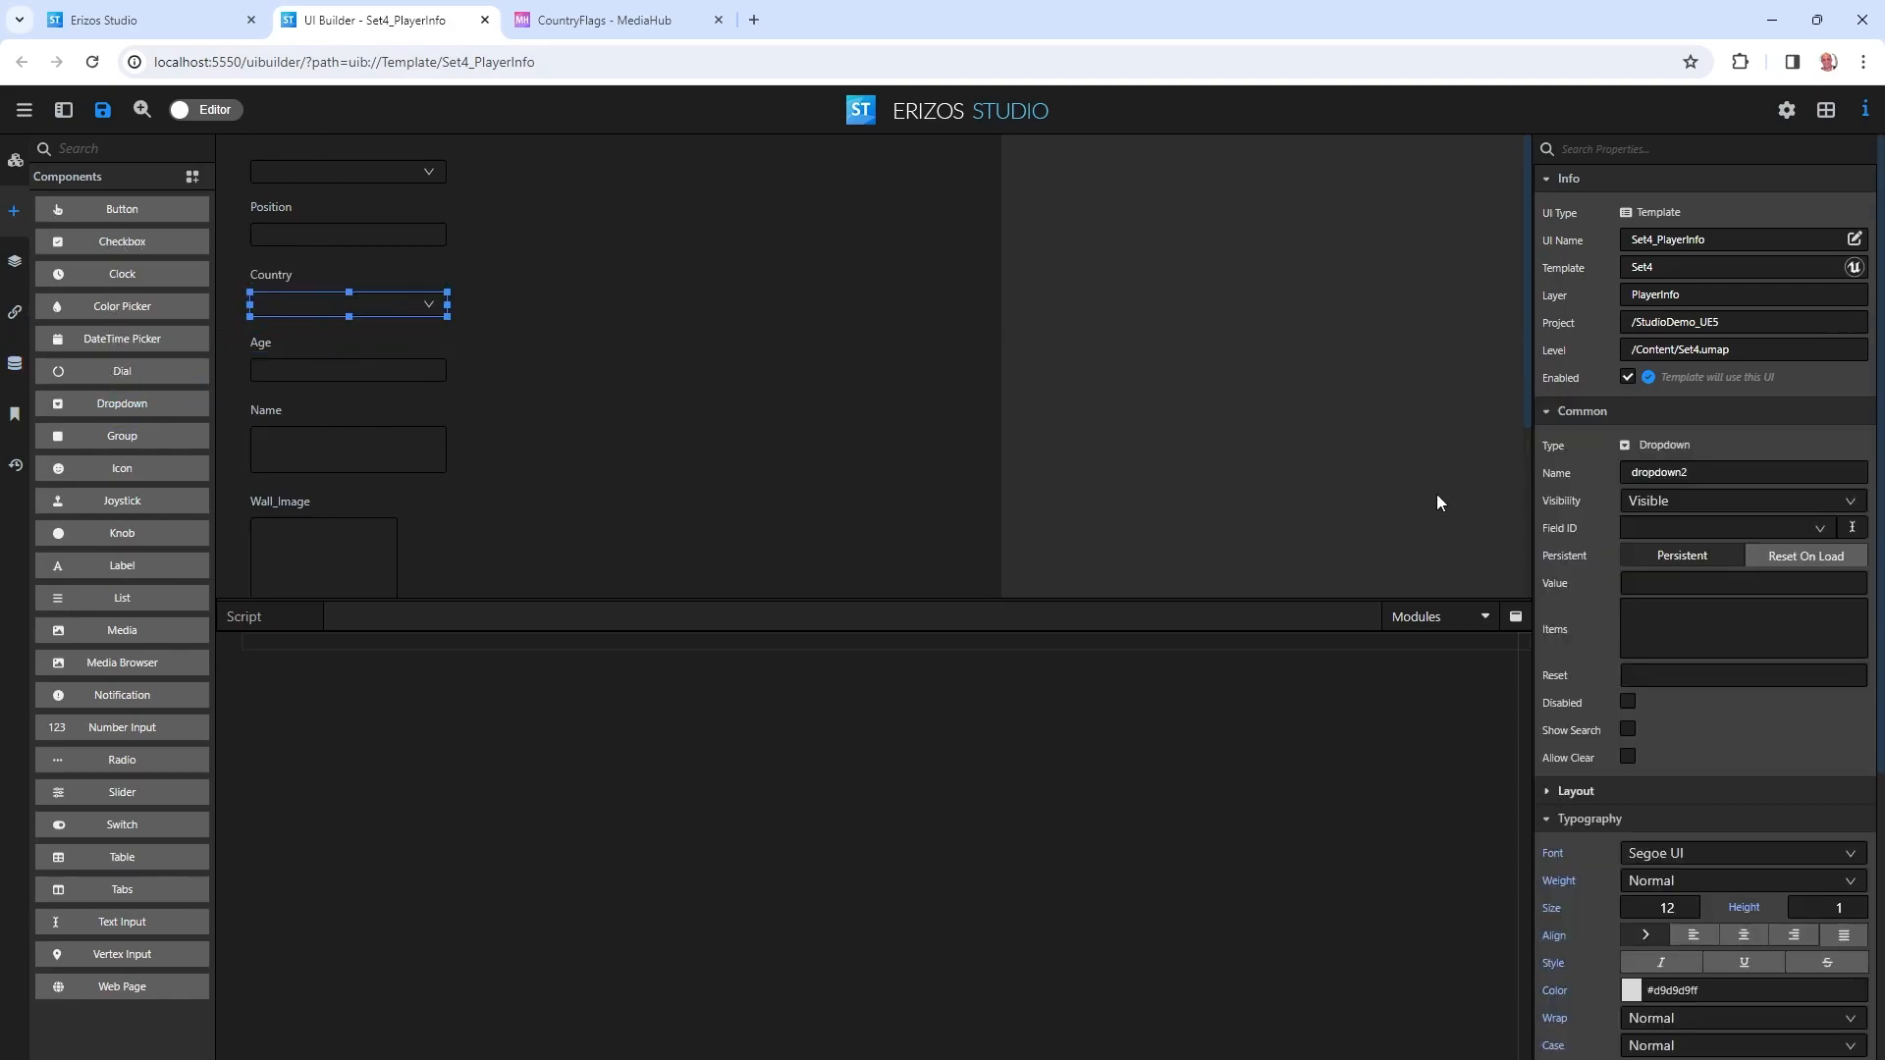
Bind the dropdown Items to the Country variable, keyed and displayed by Country.
{"action": "right_click", "coordinate": [1571, 629]}
{"action": "left_click", "coordinate": [1601, 639]}
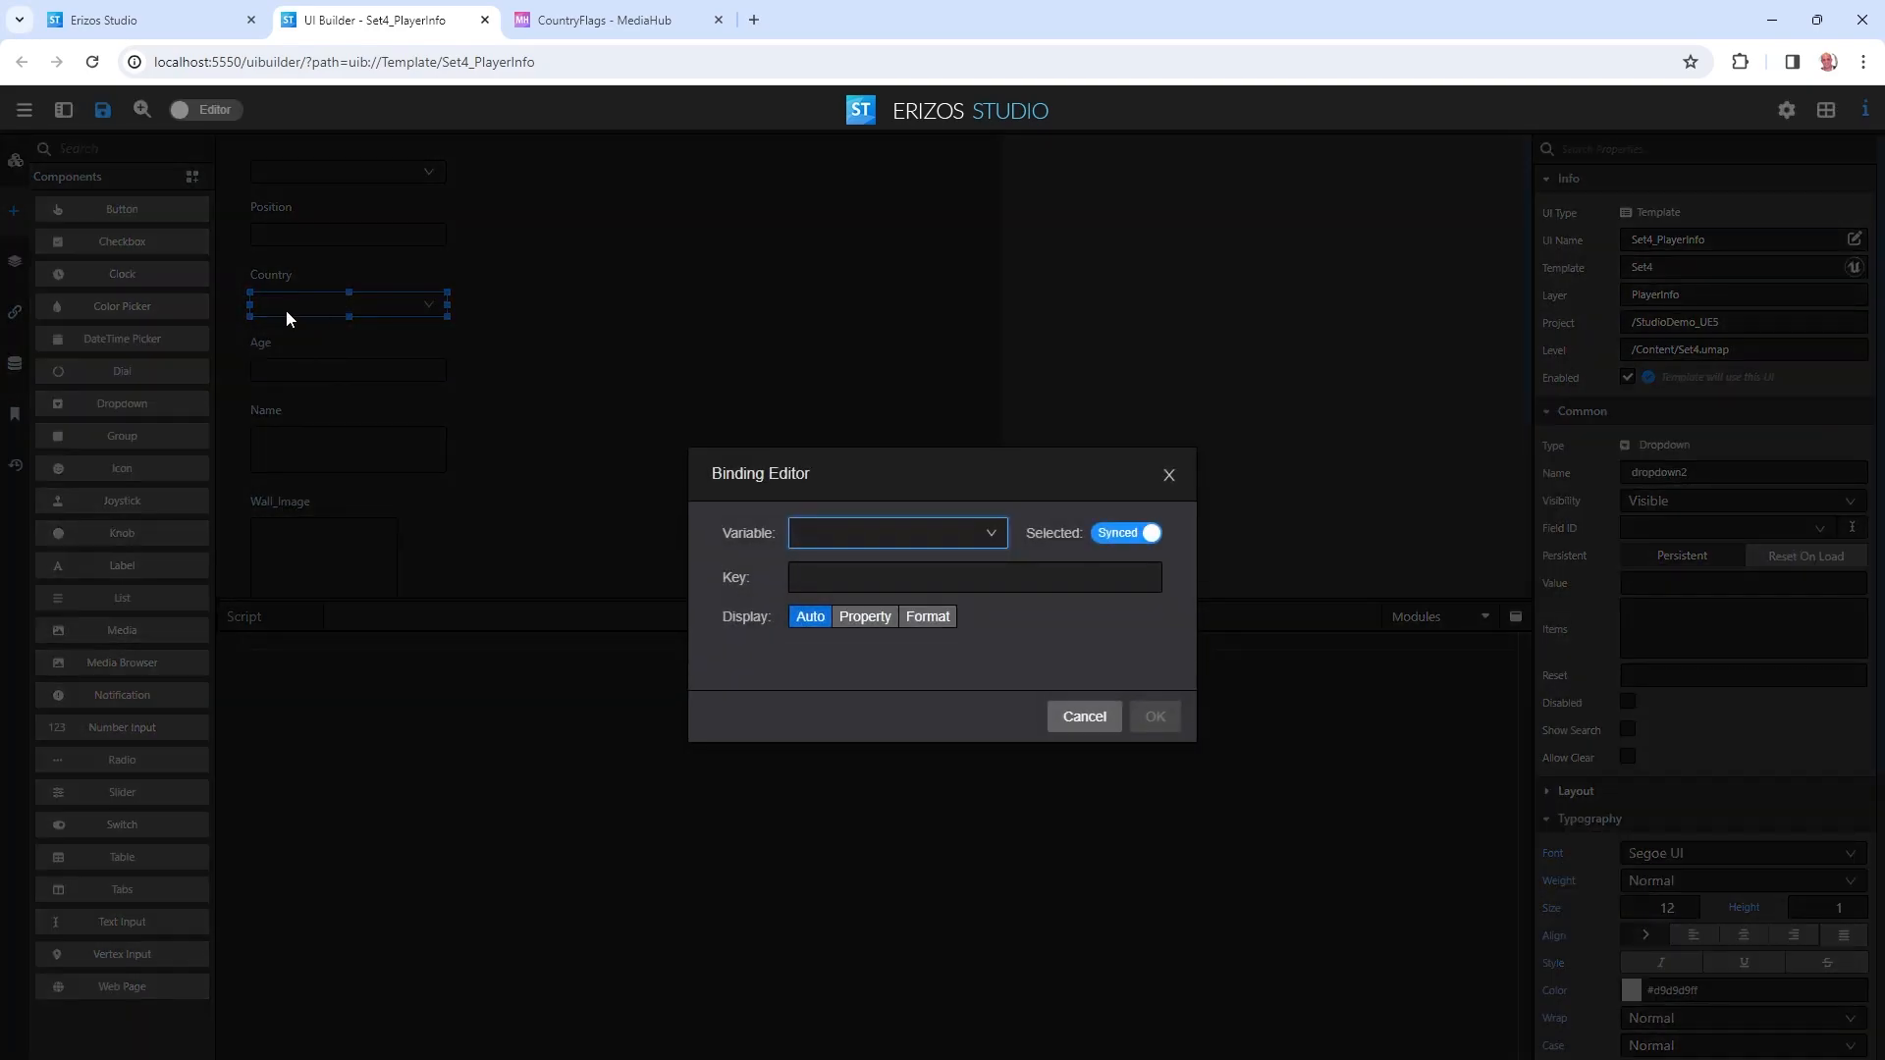
{"action": "left_click", "coordinate": [915, 528]}
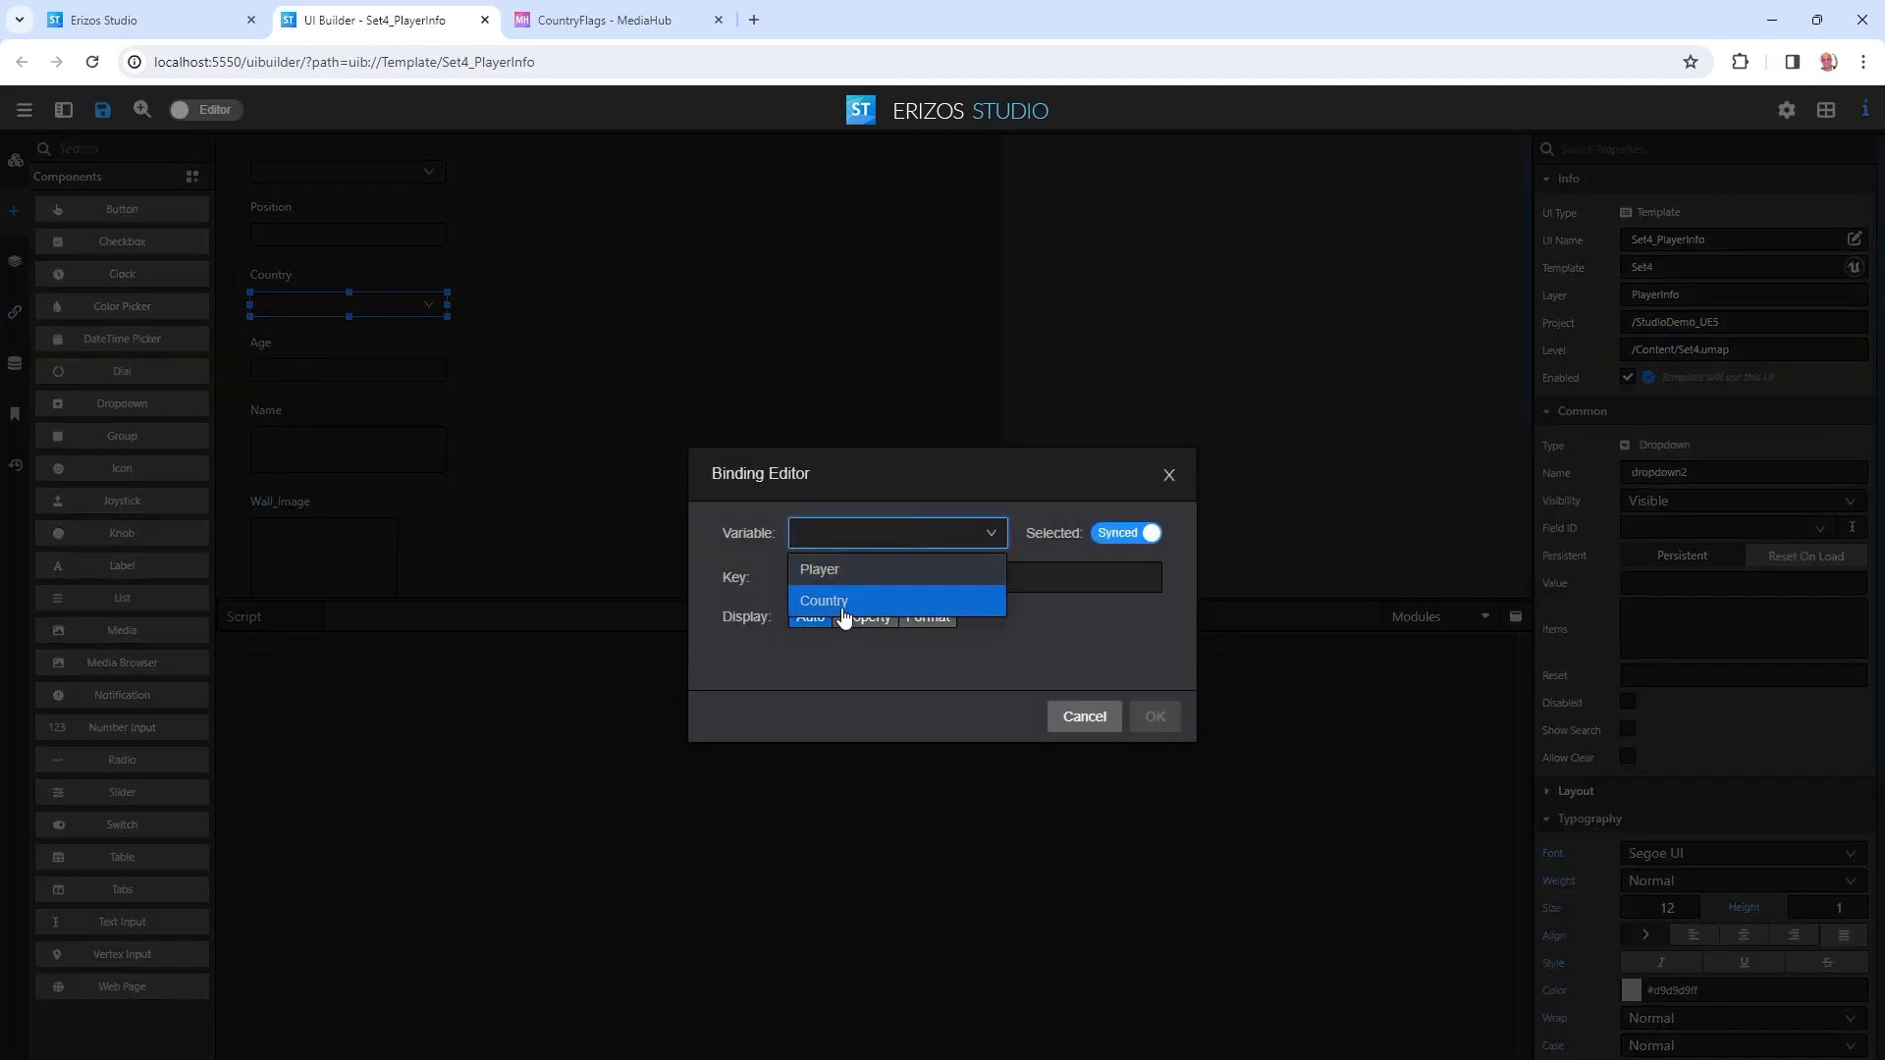
{"action": "left_click", "coordinate": [848, 599]}
{"action": "left_click", "coordinate": [959, 581]}
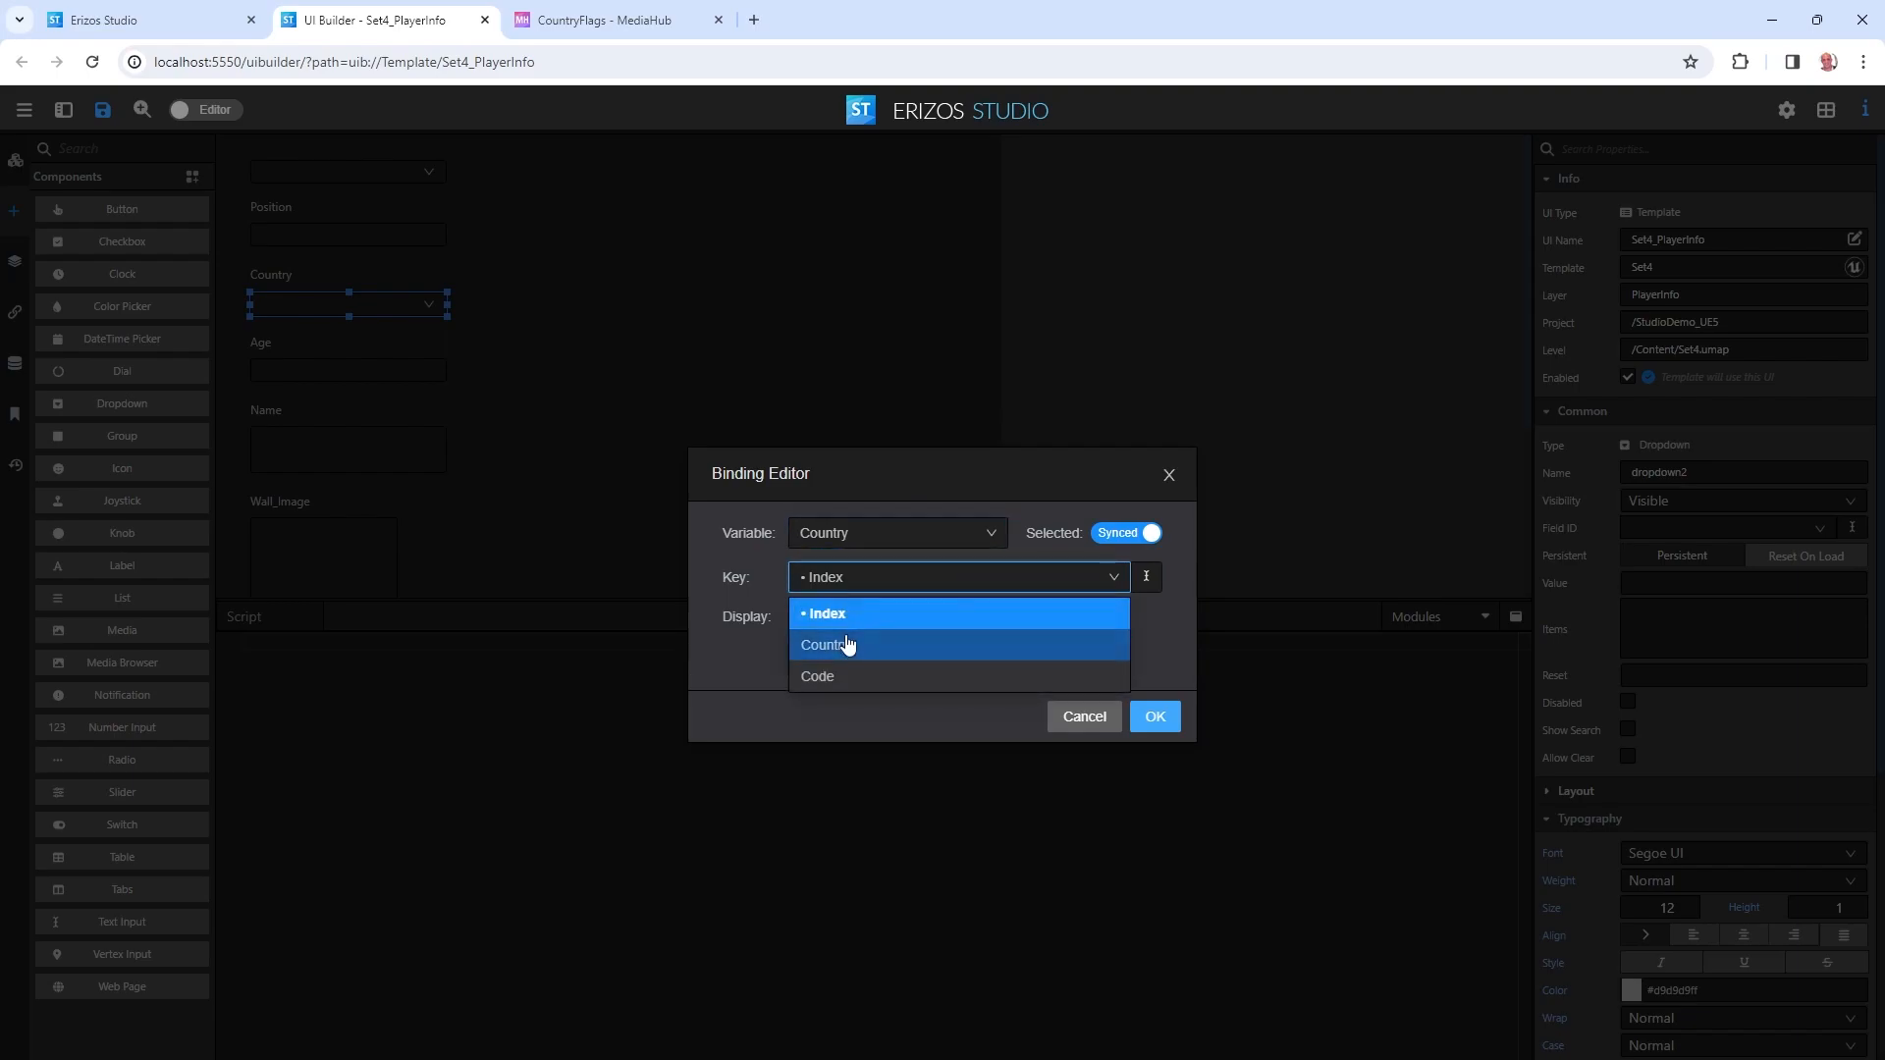
{"action": "left_click", "coordinate": [856, 640]}
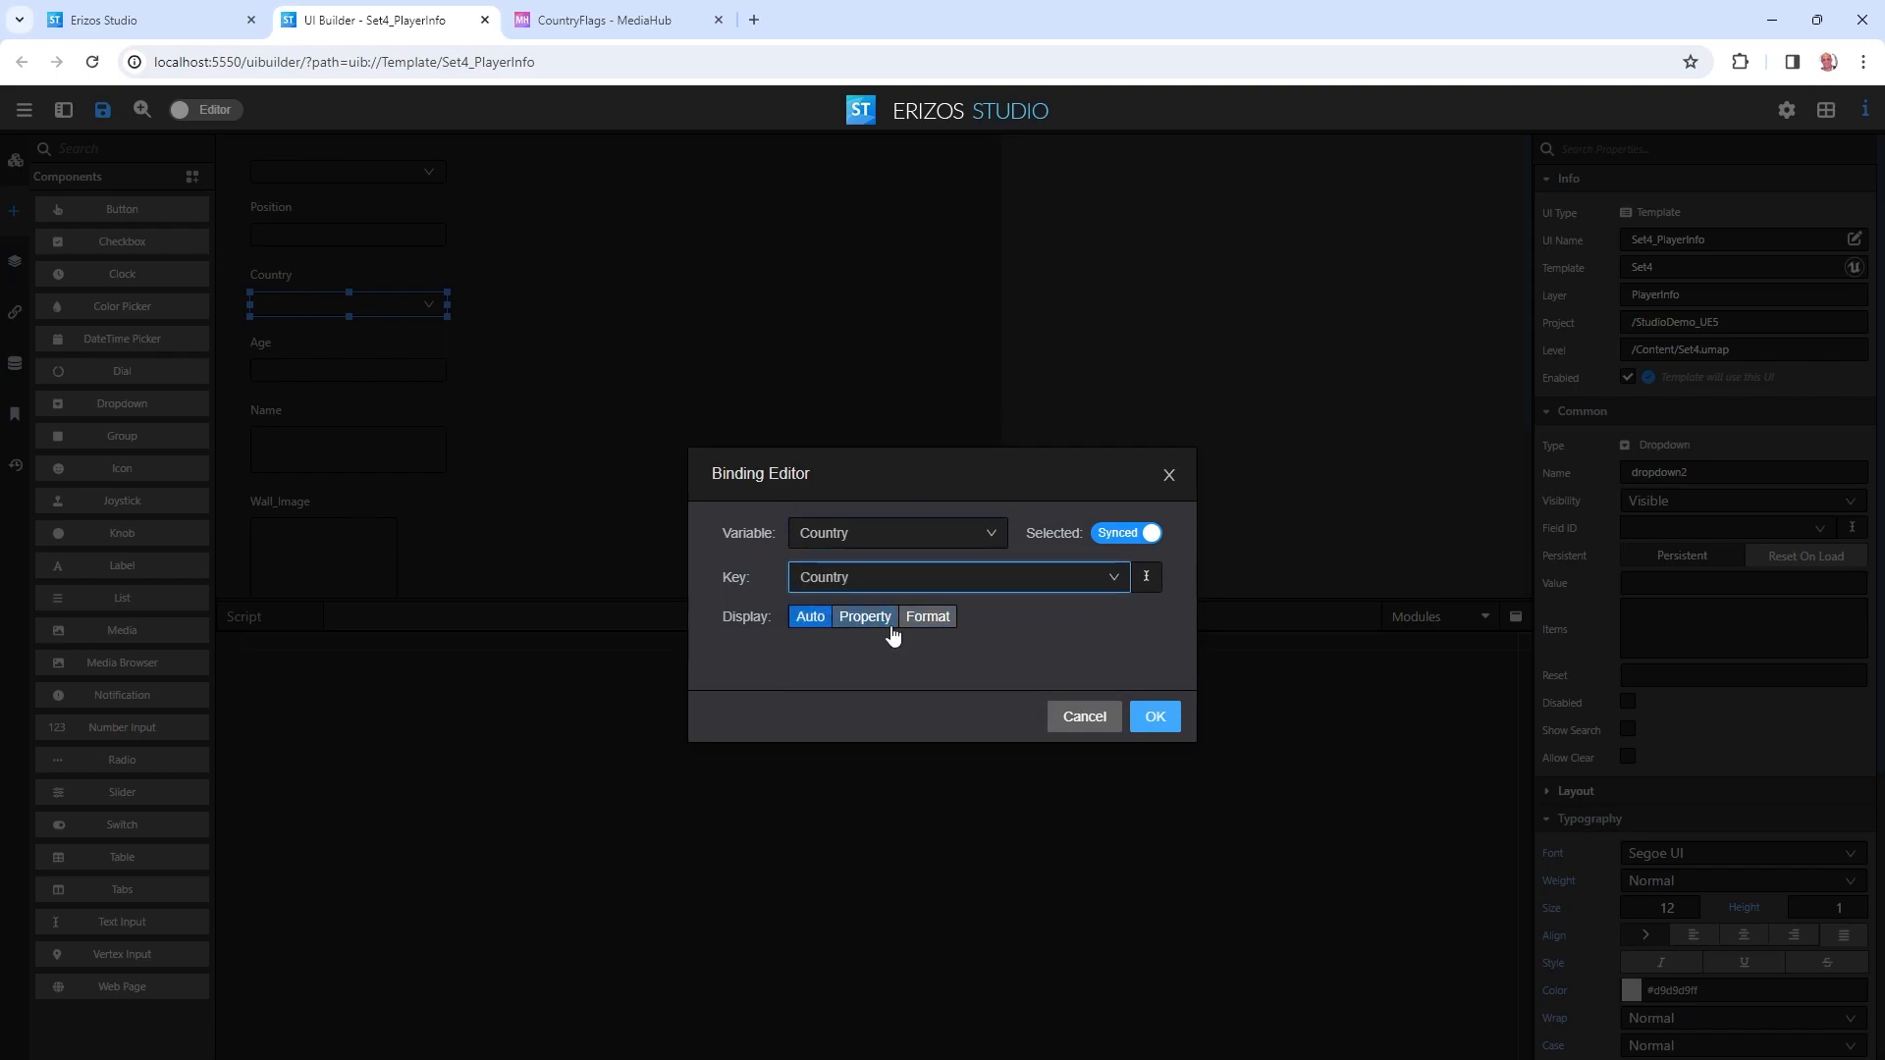
{"action": "left_click", "coordinate": [893, 617]}
{"action": "left_click", "coordinate": [874, 654]}
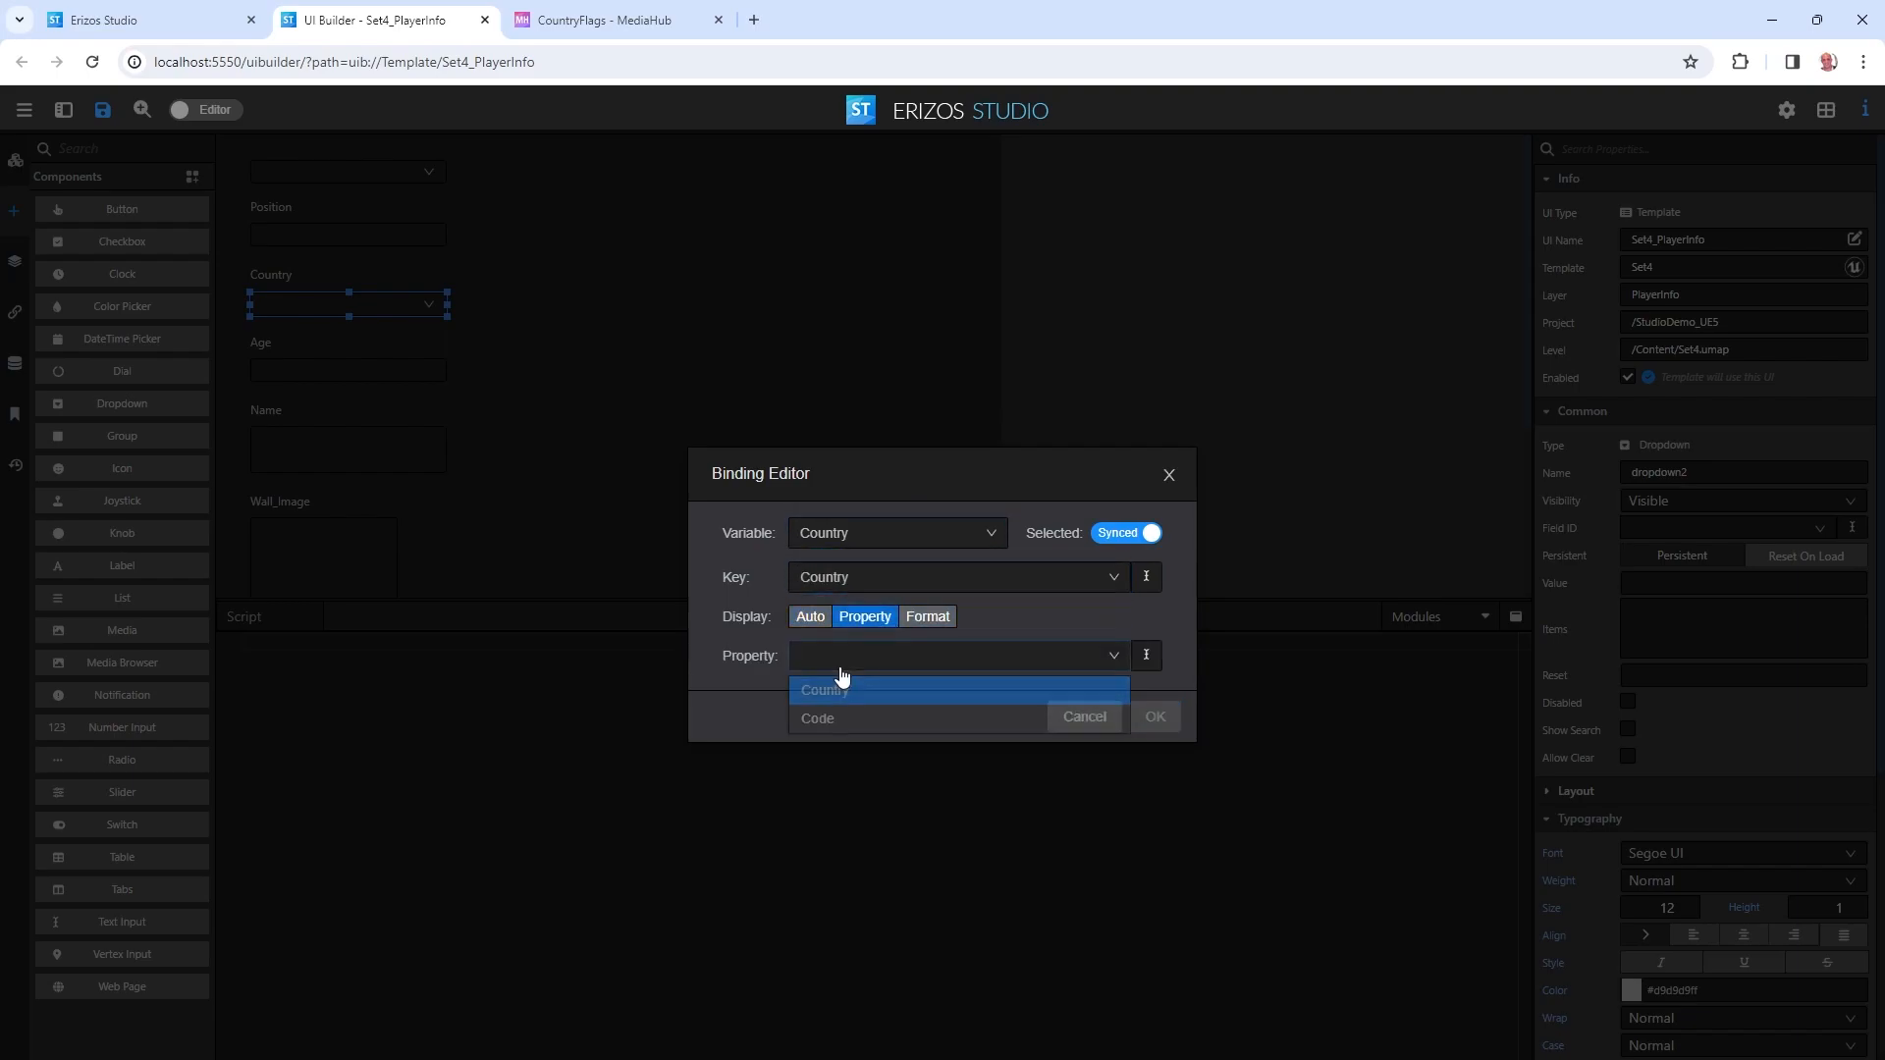
{"action": "left_click", "coordinate": [1107, 691]}
{"action": "left_click", "coordinate": [1154, 718]}
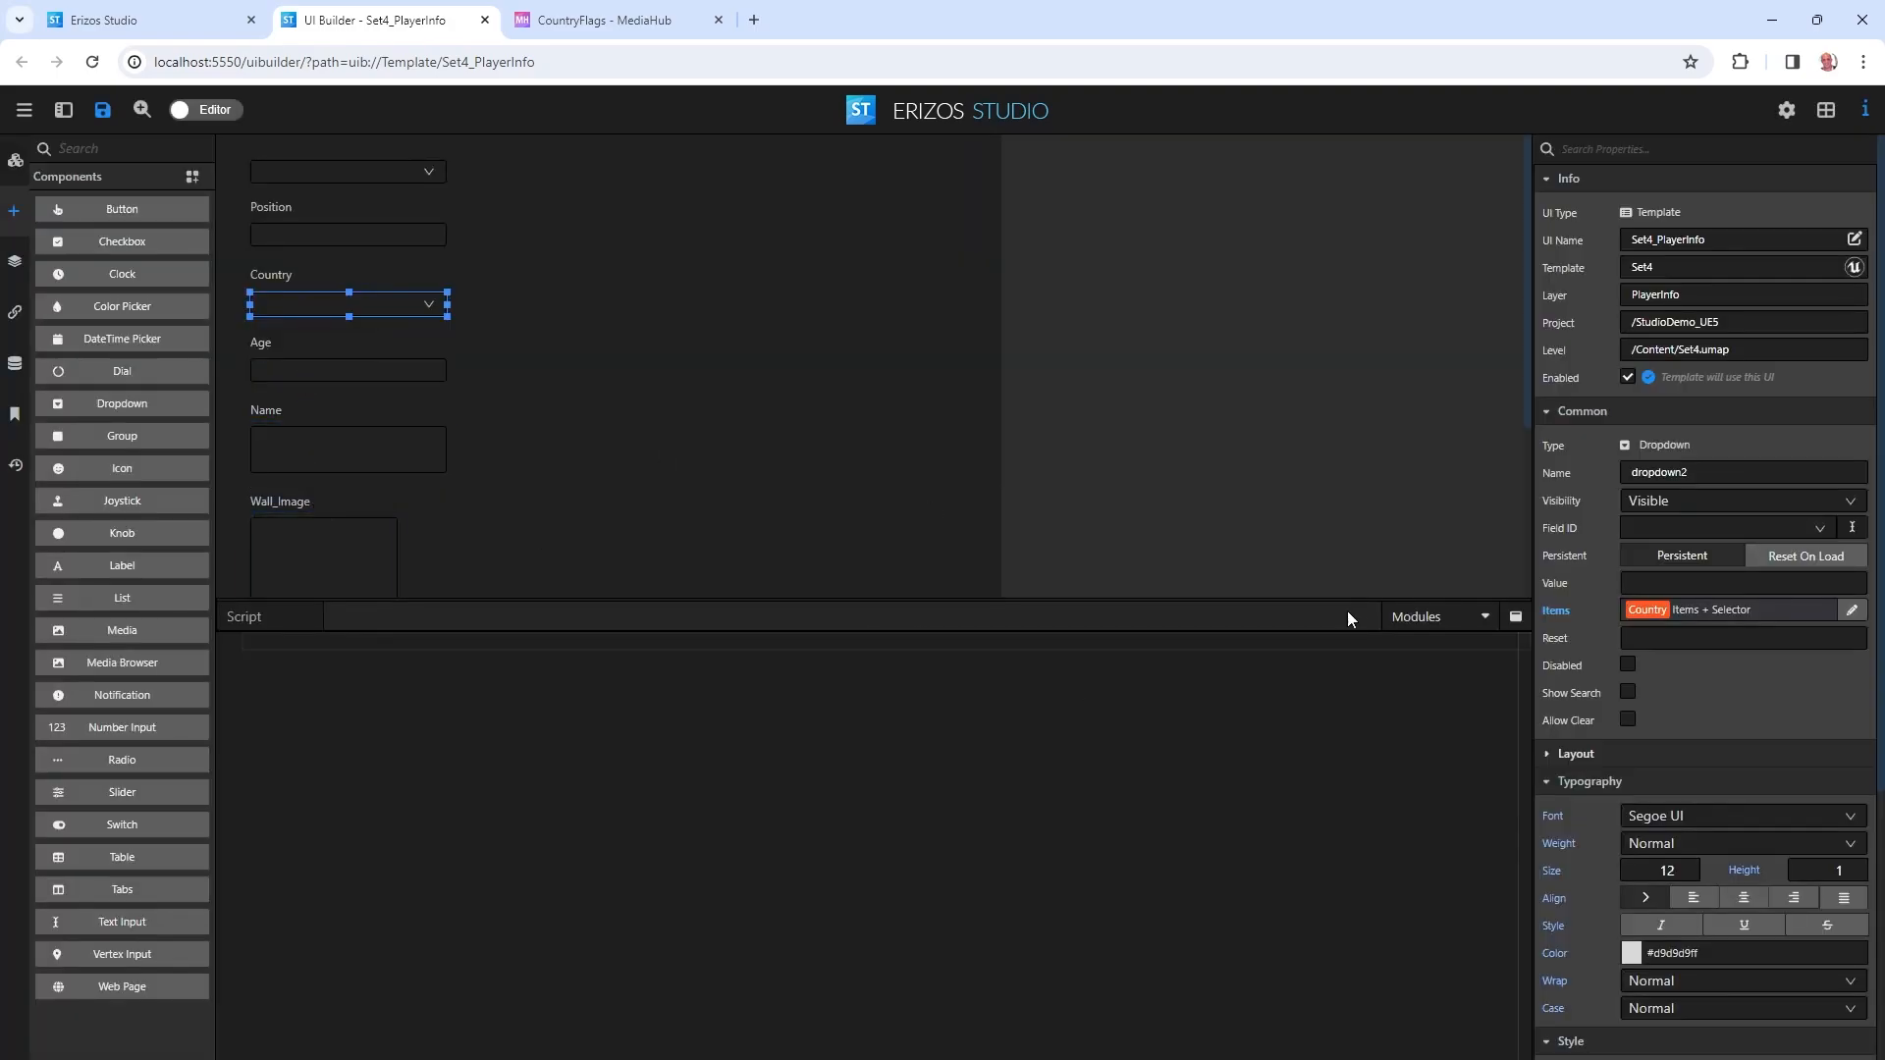
Bind the dropdown Value to the Player variable's Nationality property.
{"action": "right_click", "coordinate": [1563, 581]}
{"action": "left_click", "coordinate": [1600, 596]}
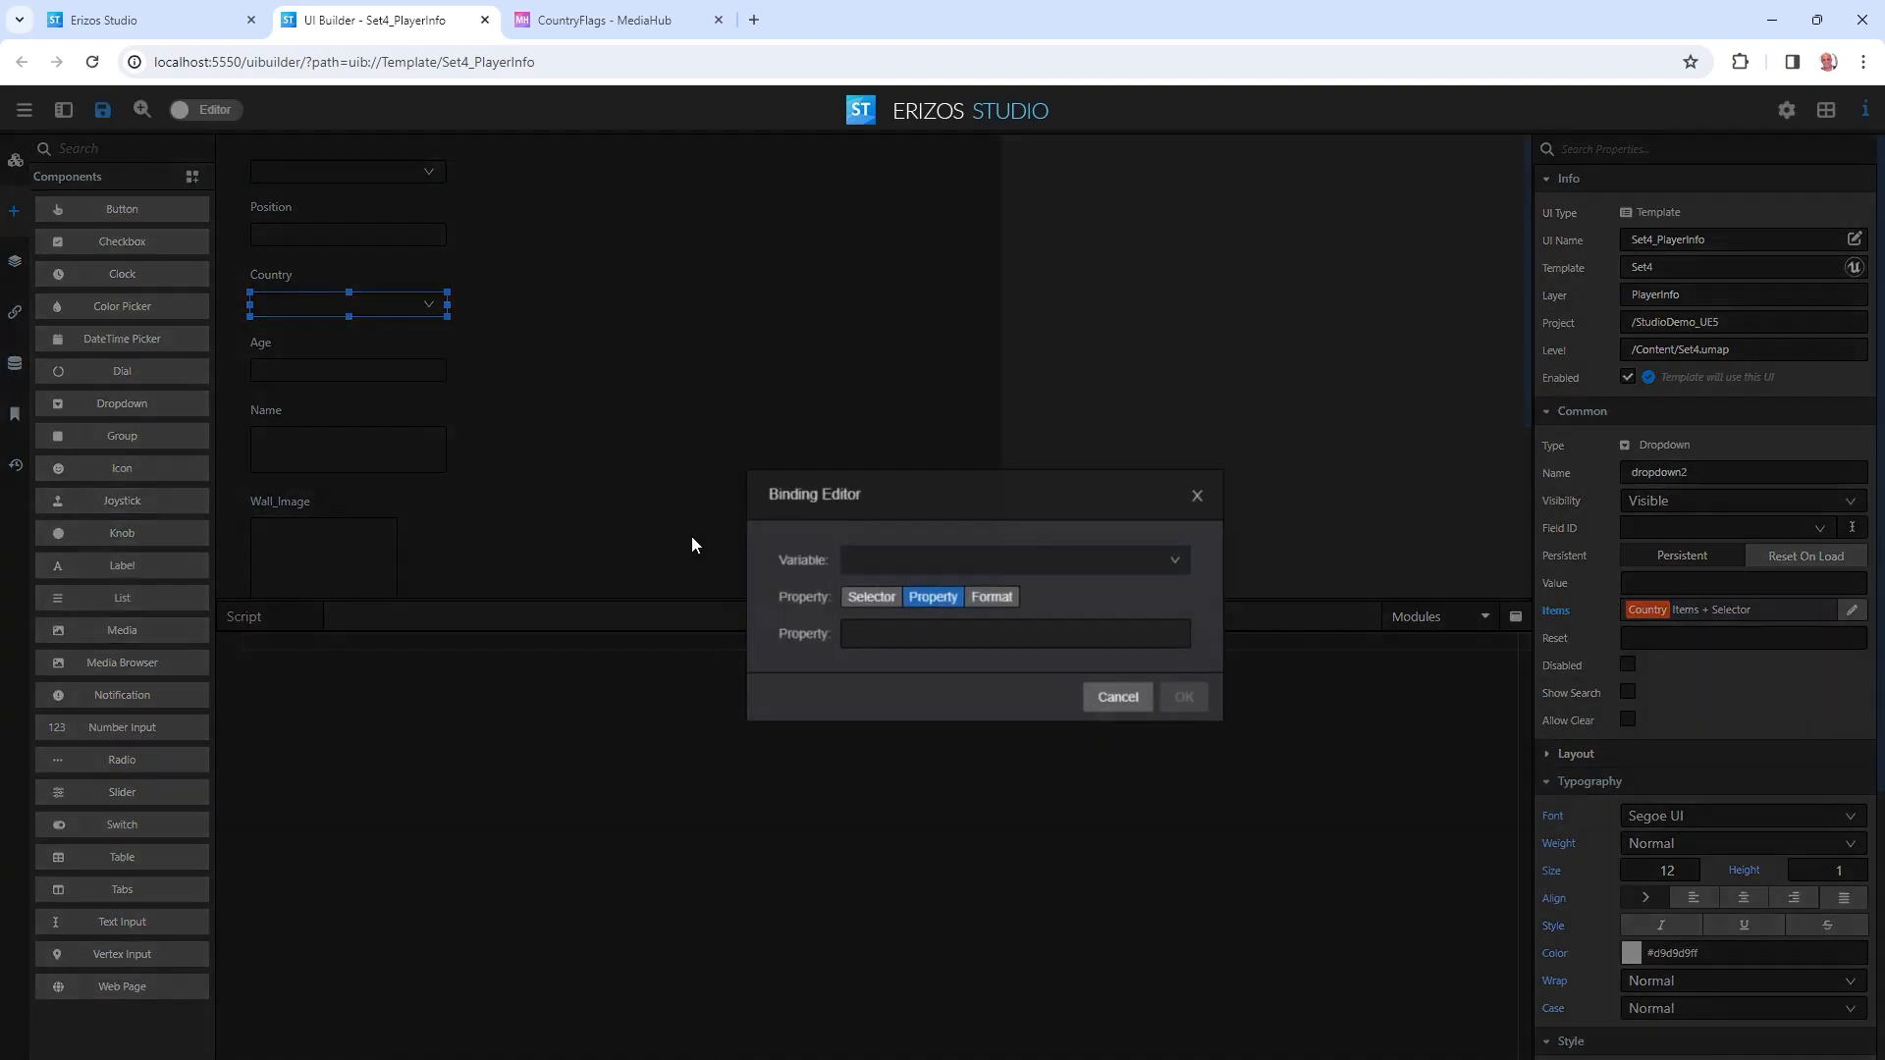
{"action": "left_click", "coordinate": [870, 561]}
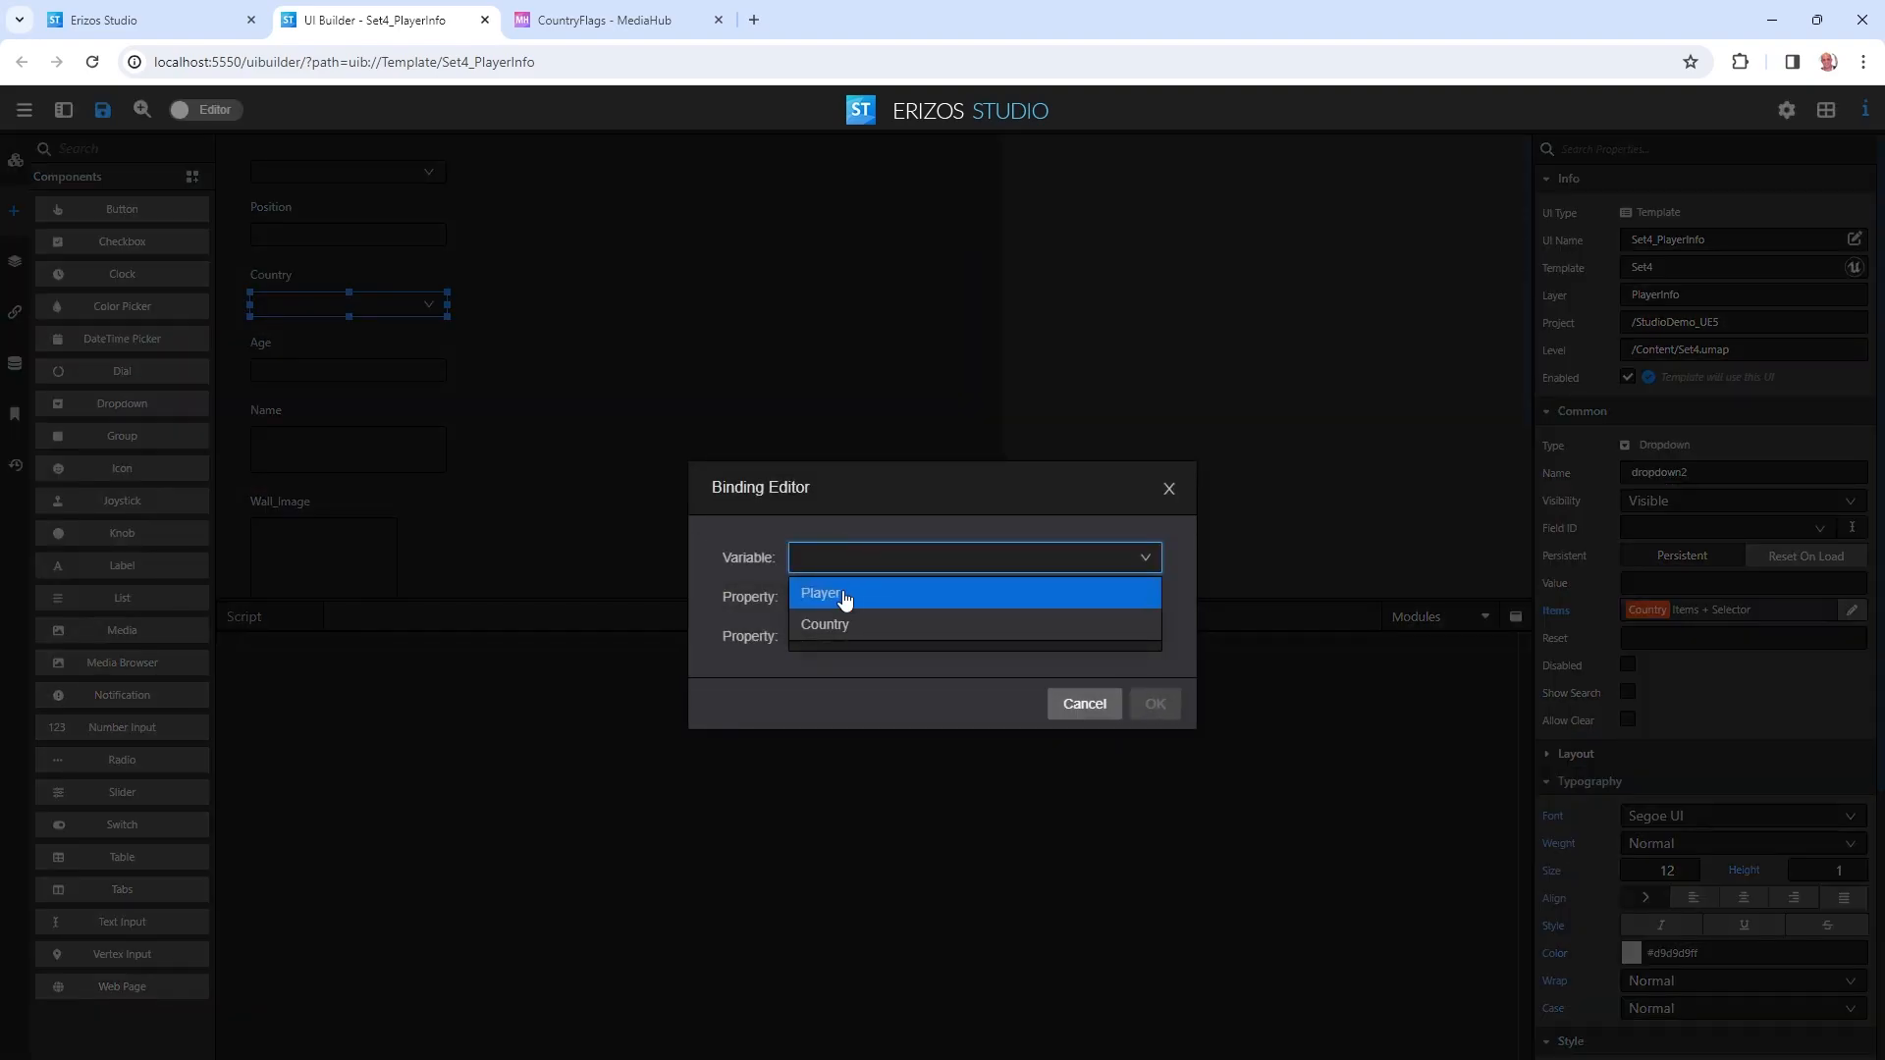
{"action": "left_click", "coordinate": [858, 595]}
{"action": "left_click", "coordinate": [860, 598]}
{"action": "left_click", "coordinate": [862, 635]}
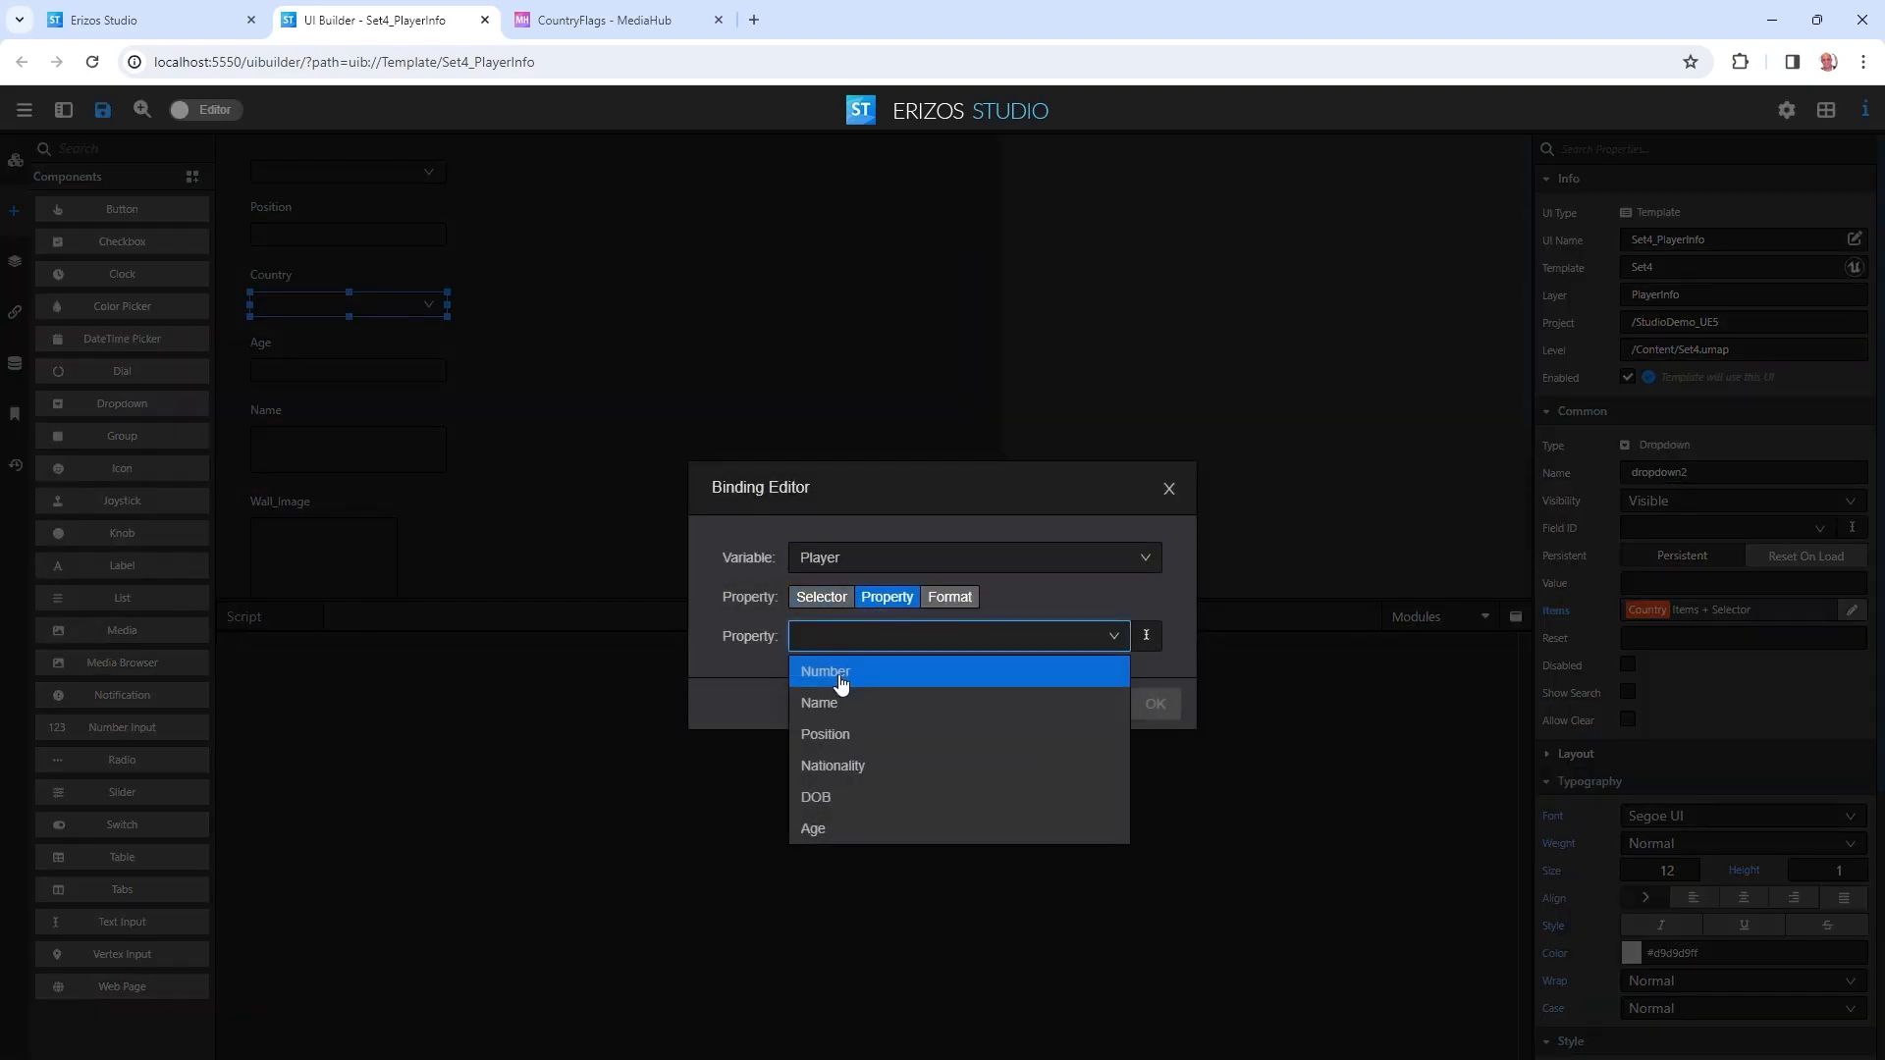
{"action": "left_click", "coordinate": [859, 767]}
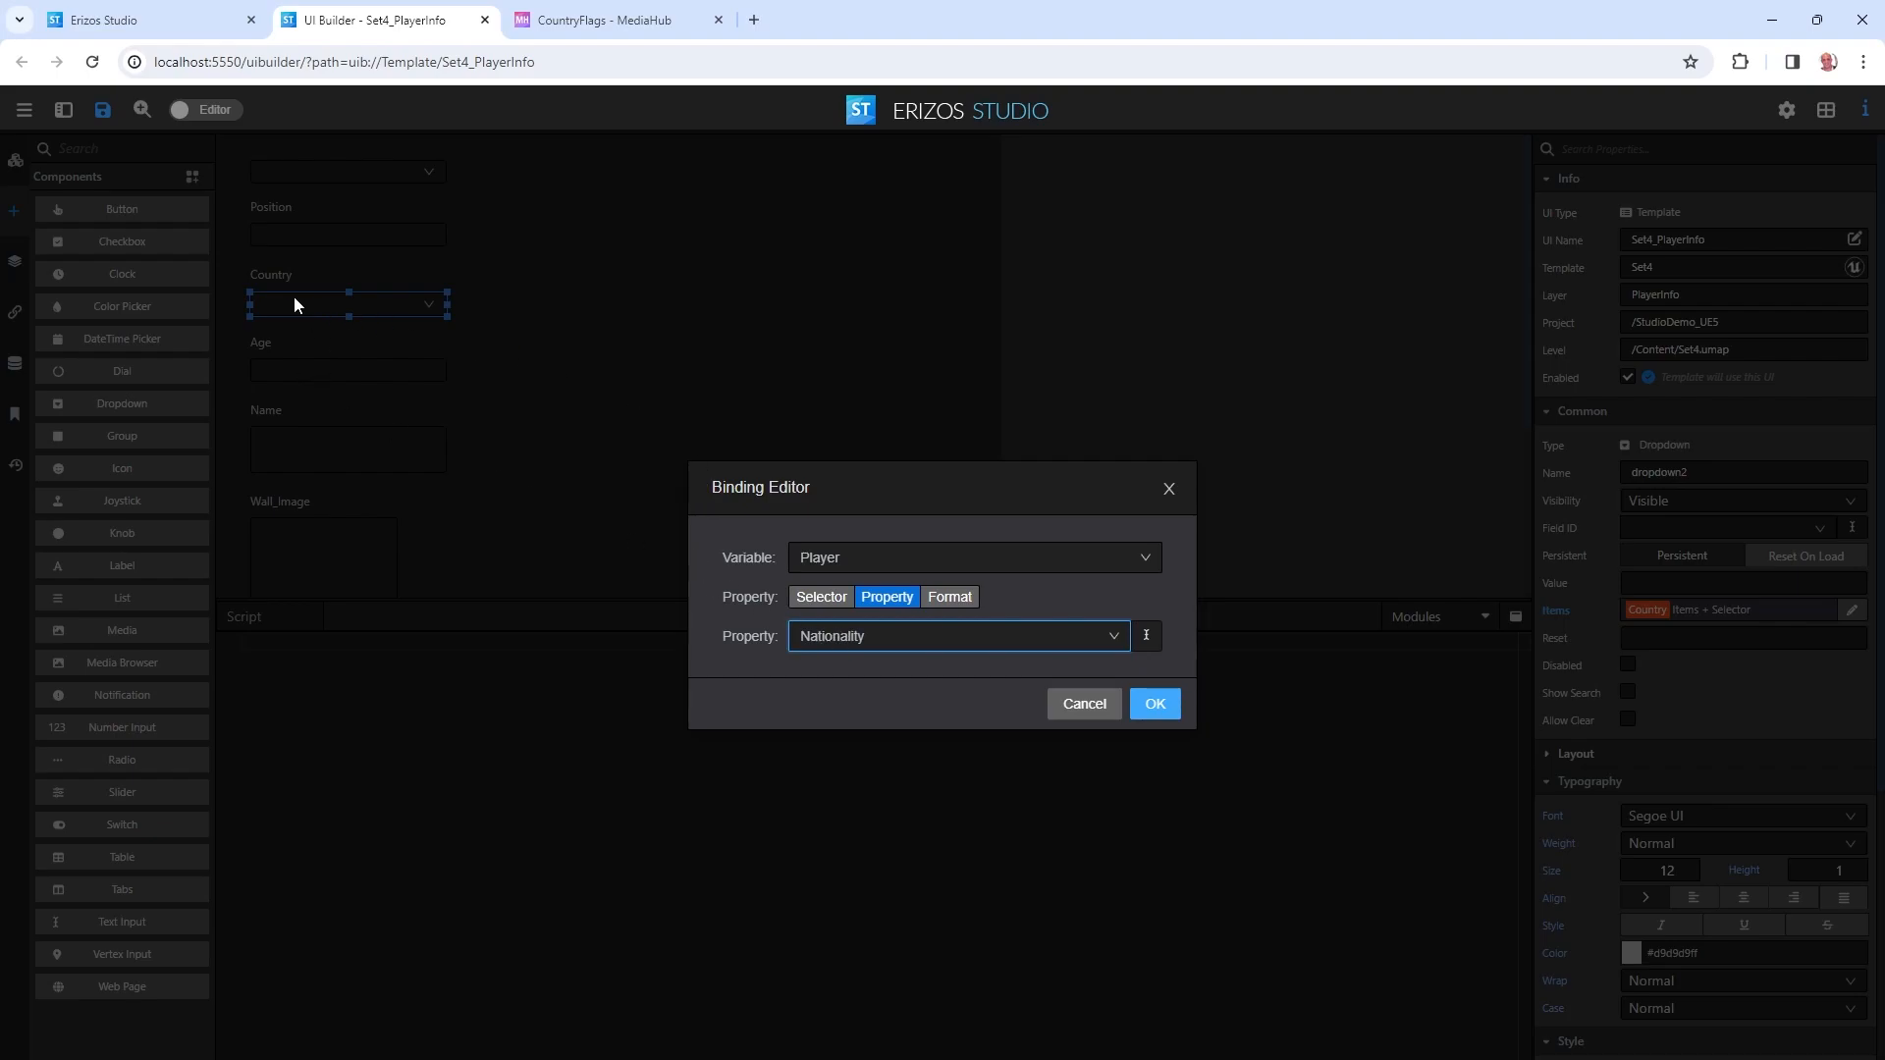
{"action": "left_click", "coordinate": [1158, 704]}
Start a format binding of the Wall_Image value to the Country variable.
{"action": "left_click", "coordinate": [303, 535]}
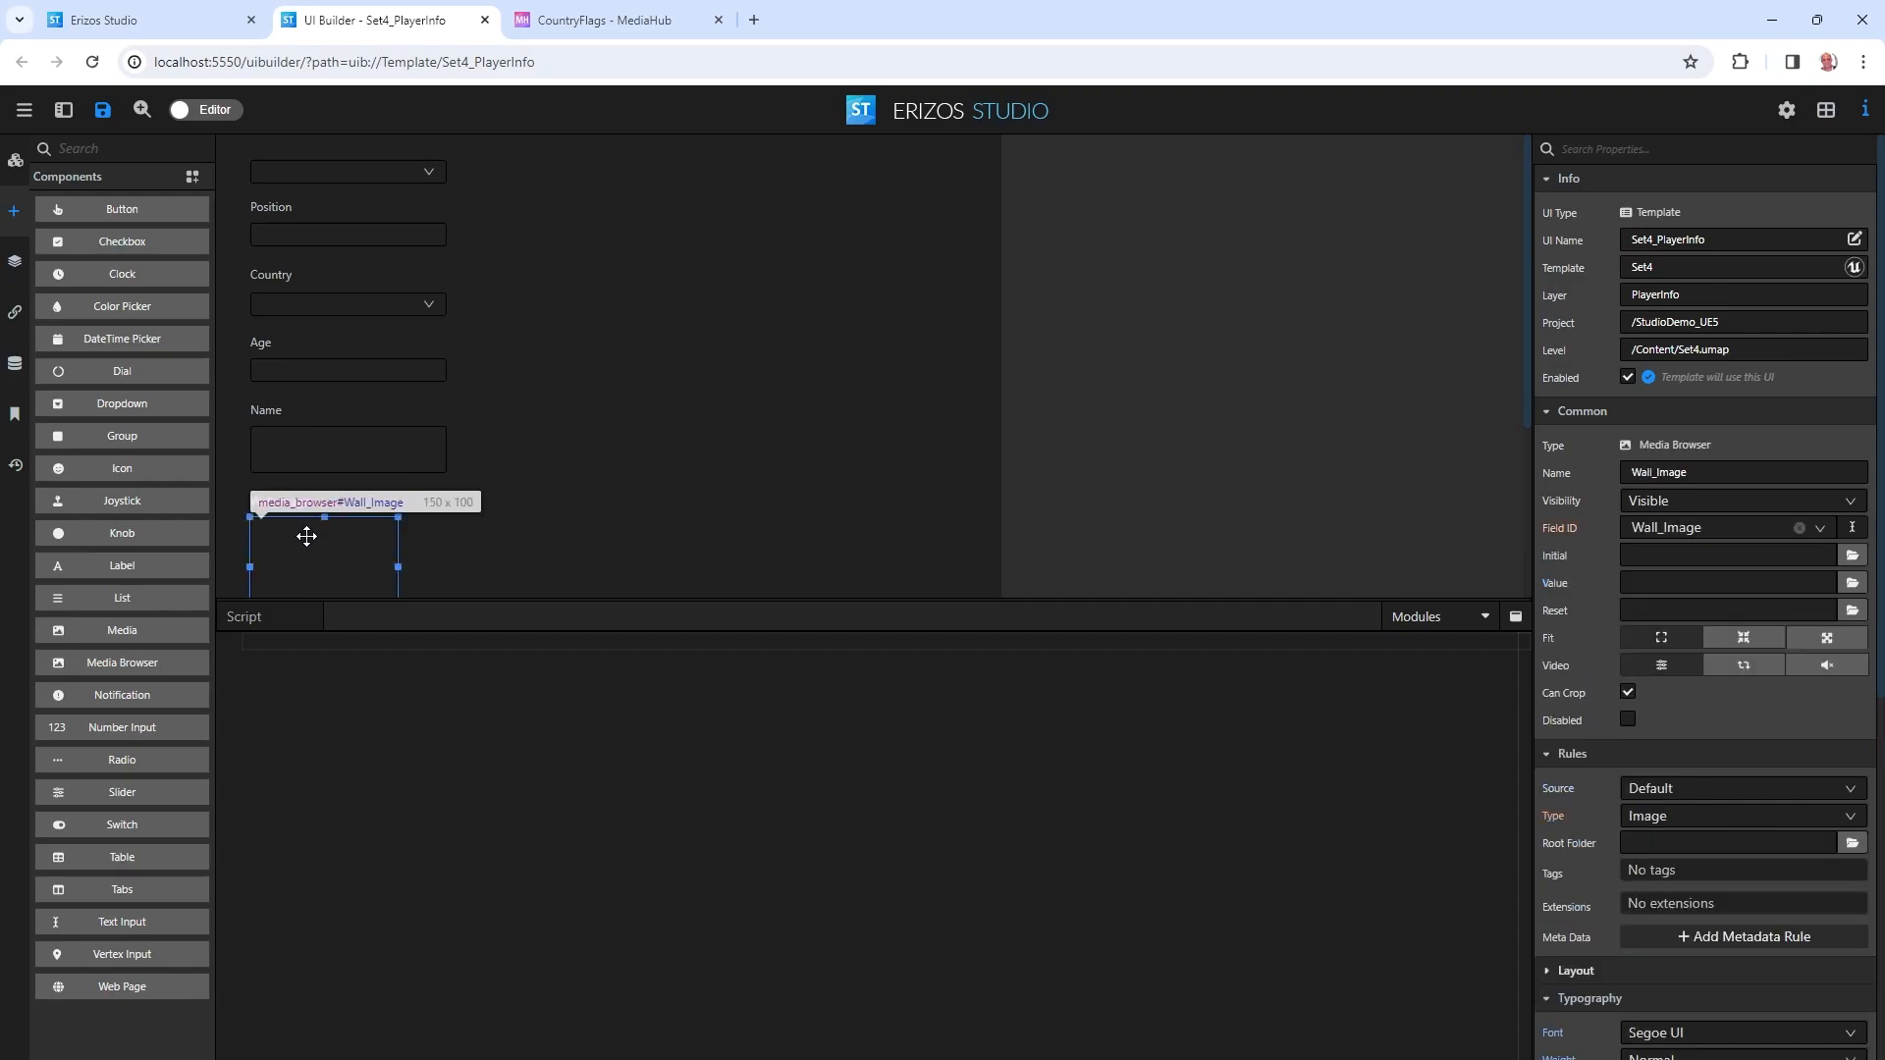
{"action": "scroll", "coordinate": [340, 475], "scroll_direction": "down", "scroll_amount": 2}
{"action": "scroll", "coordinate": [335, 462], "scroll_direction": "up", "scroll_amount": 1}
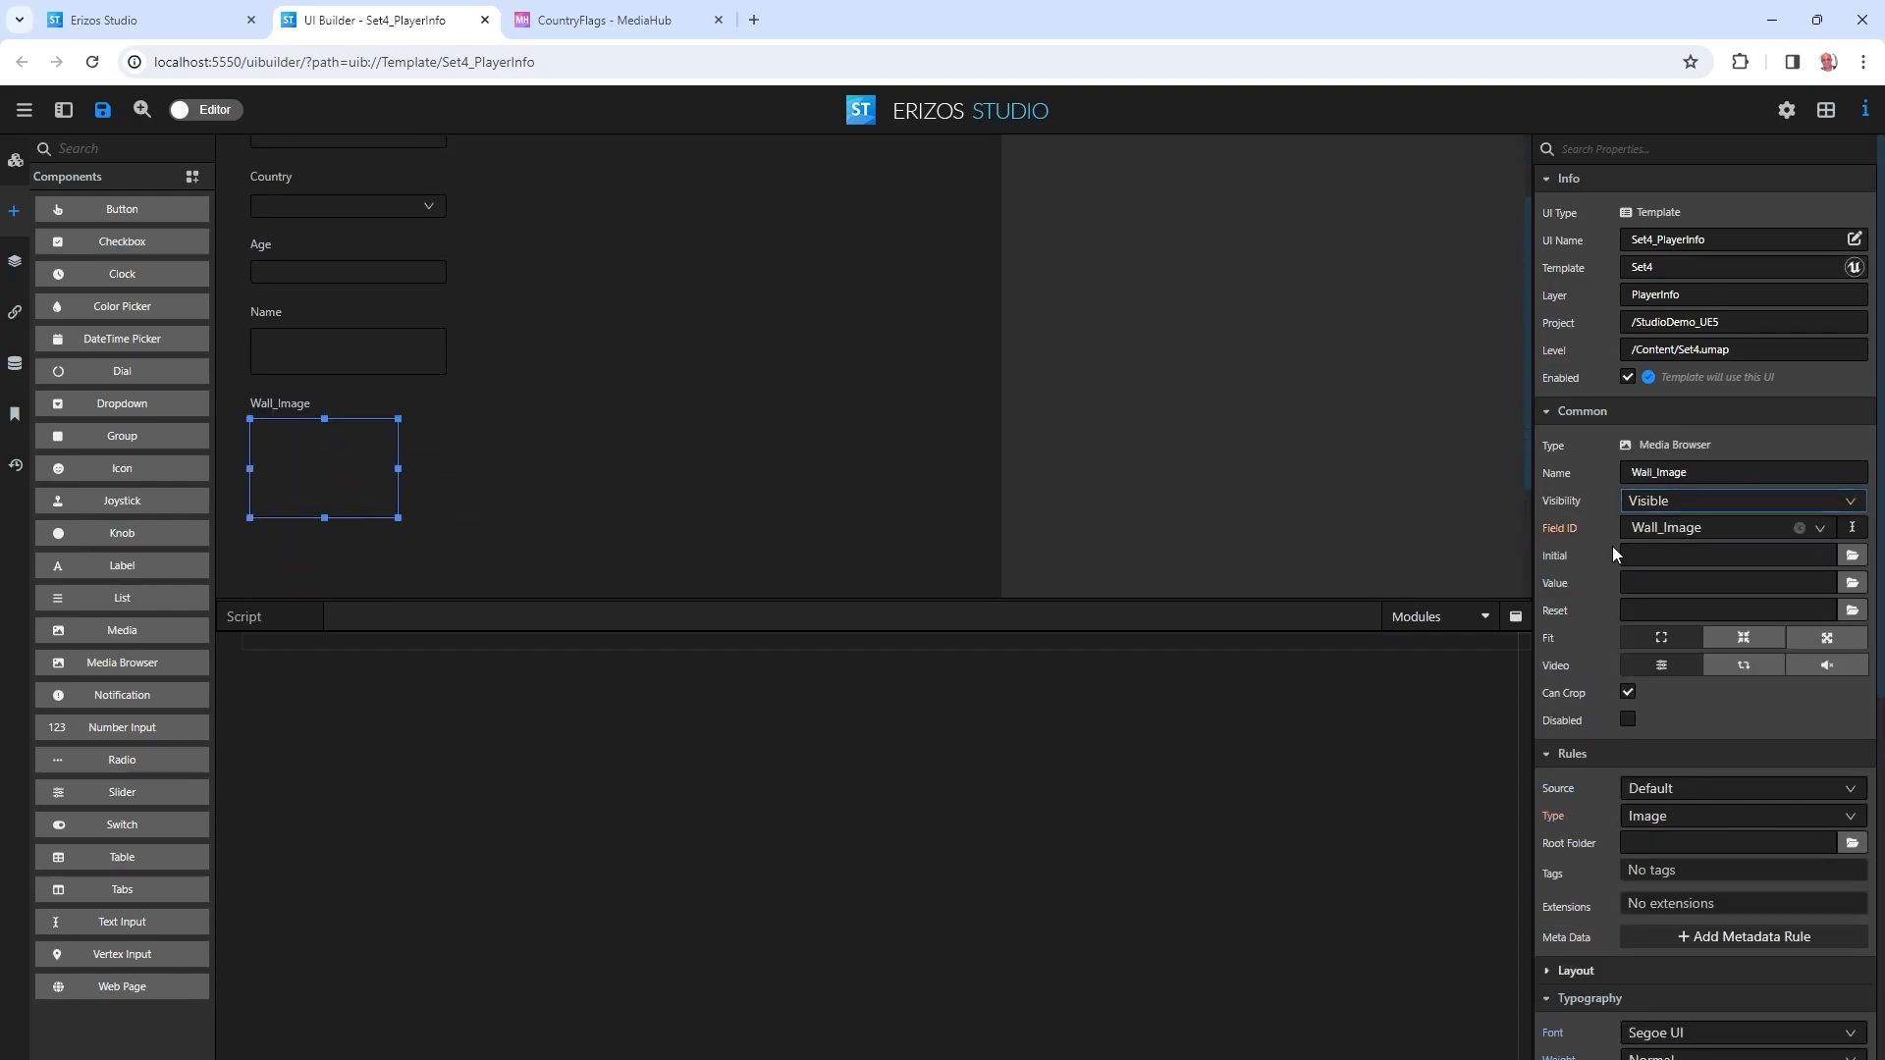
{"action": "right_click", "coordinate": [1563, 586]}
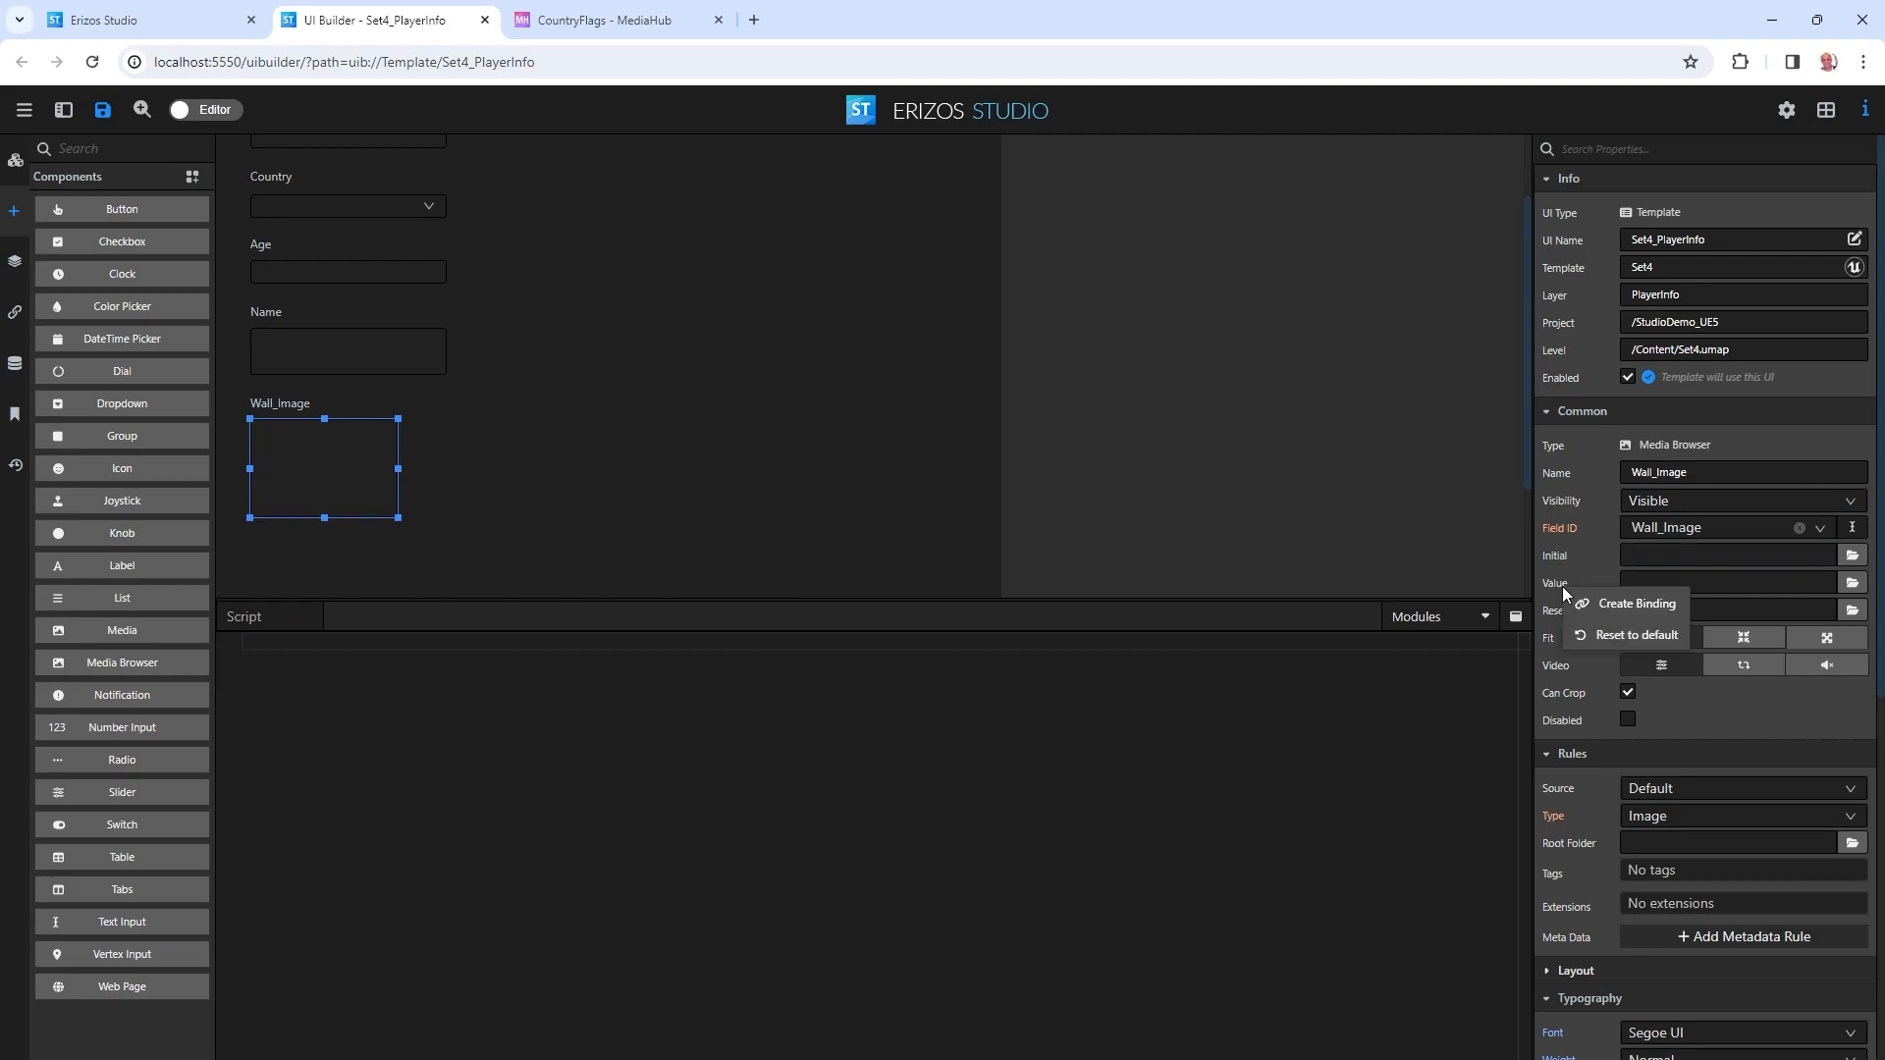
{"action": "left_click", "coordinate": [1609, 604]}
{"action": "left_click", "coordinate": [842, 557]}
{"action": "left_click", "coordinate": [837, 624]}
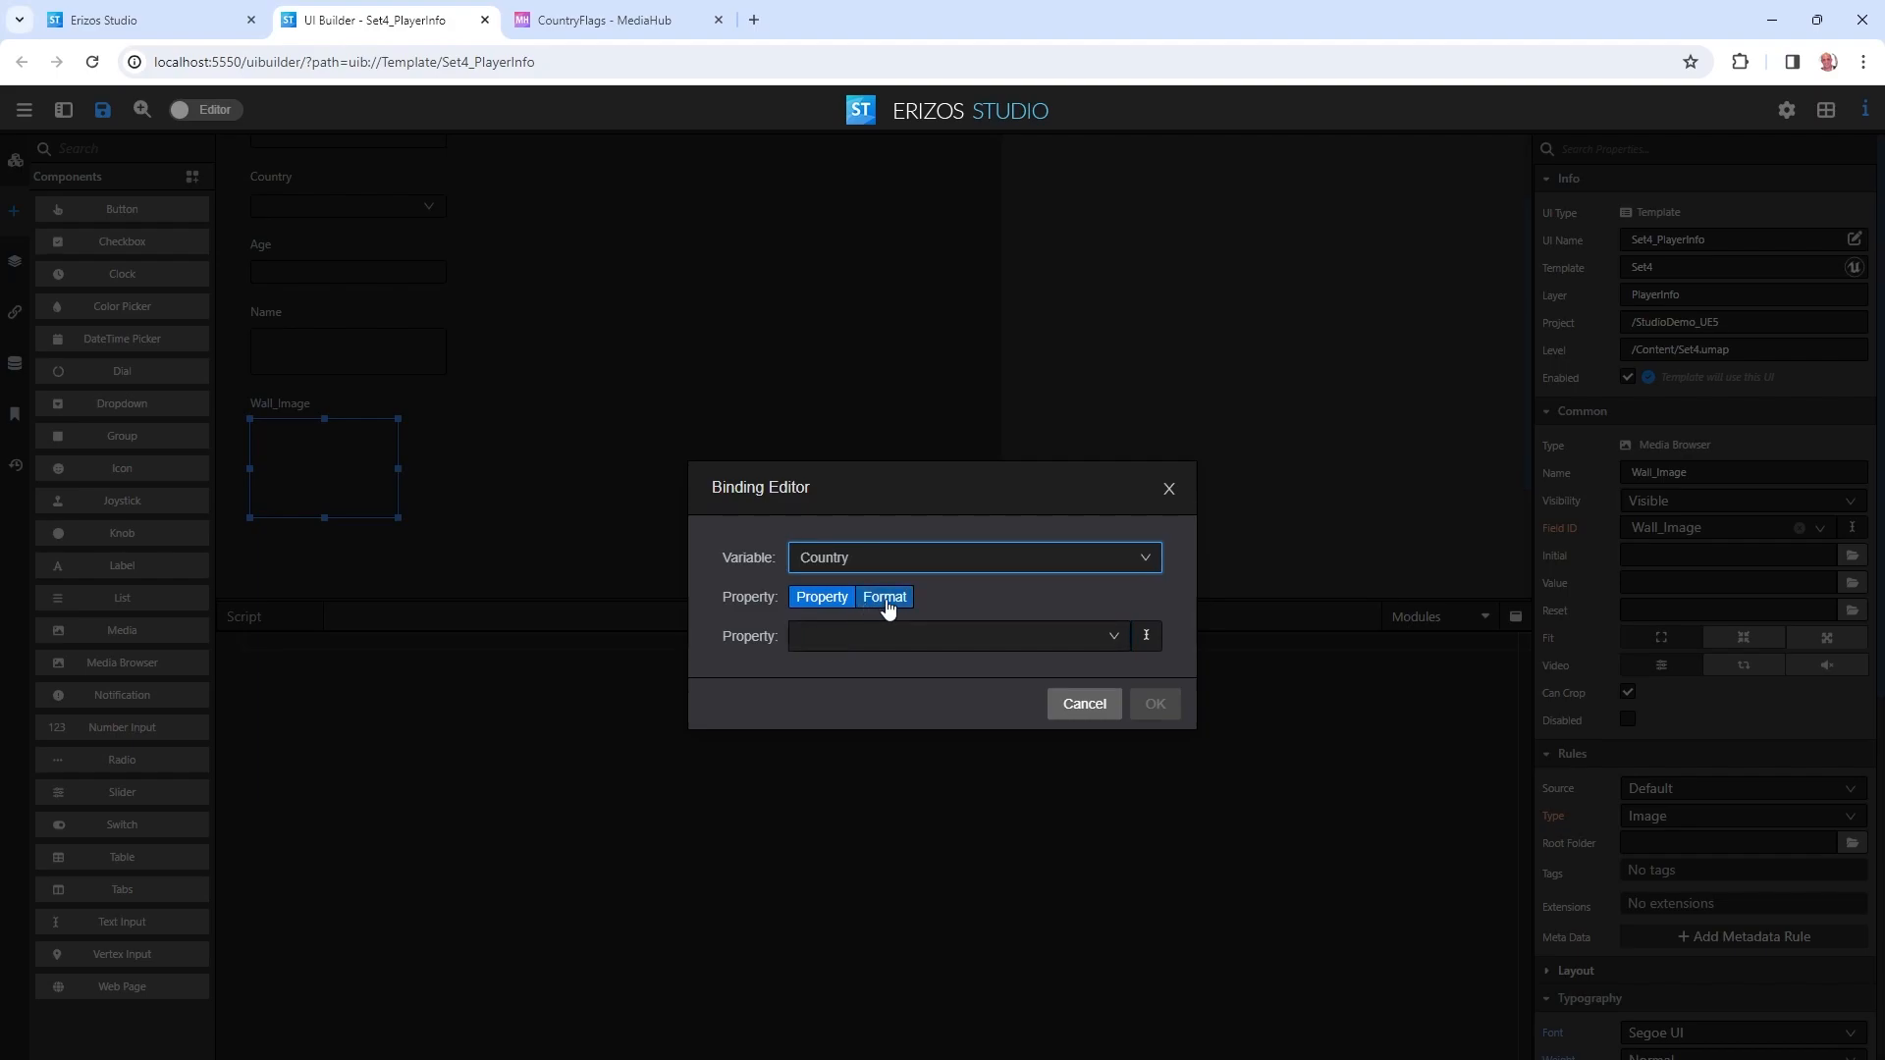
{"action": "left_click", "coordinate": [881, 598]}
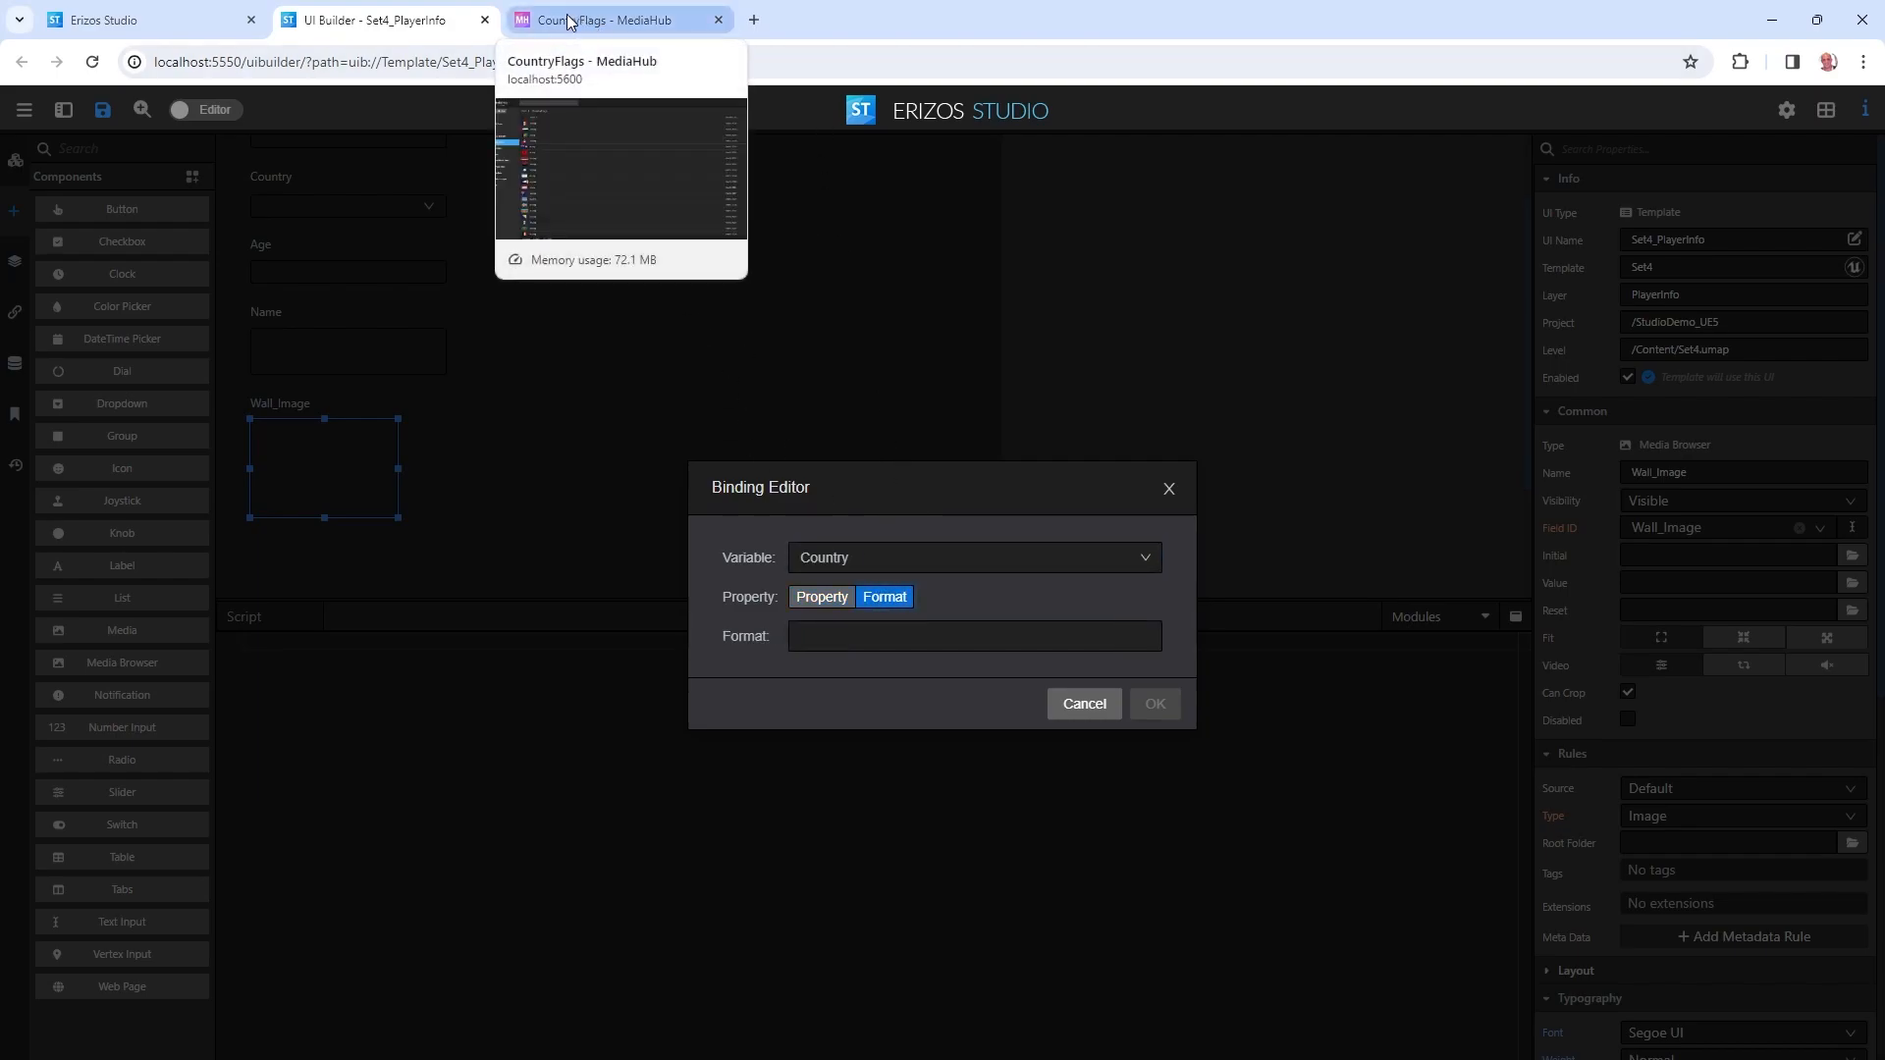
Set the binding format to mediahub:///CountryFlags/{Code}.png, confirm it, and select the Country dropdown.
{"action": "double_click", "coordinate": [917, 39]}
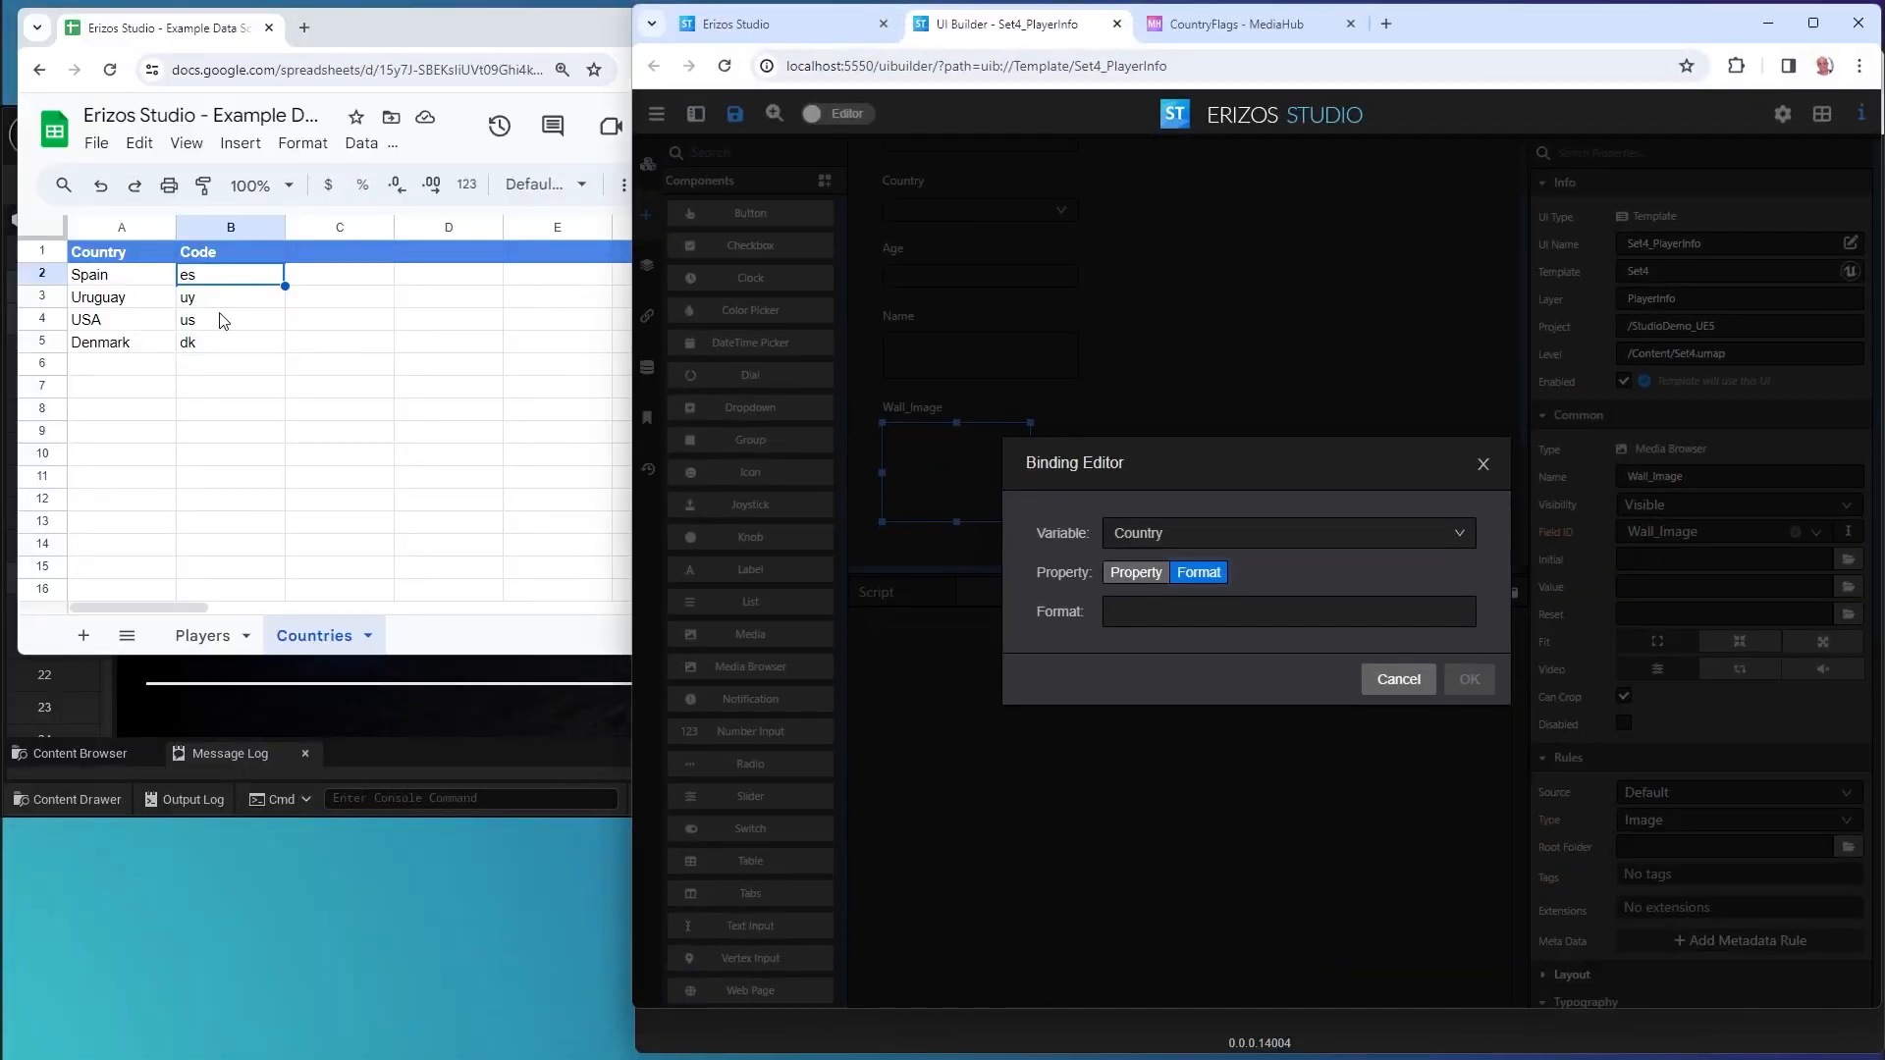
{"action": "double_click", "coordinate": [1412, 32]}
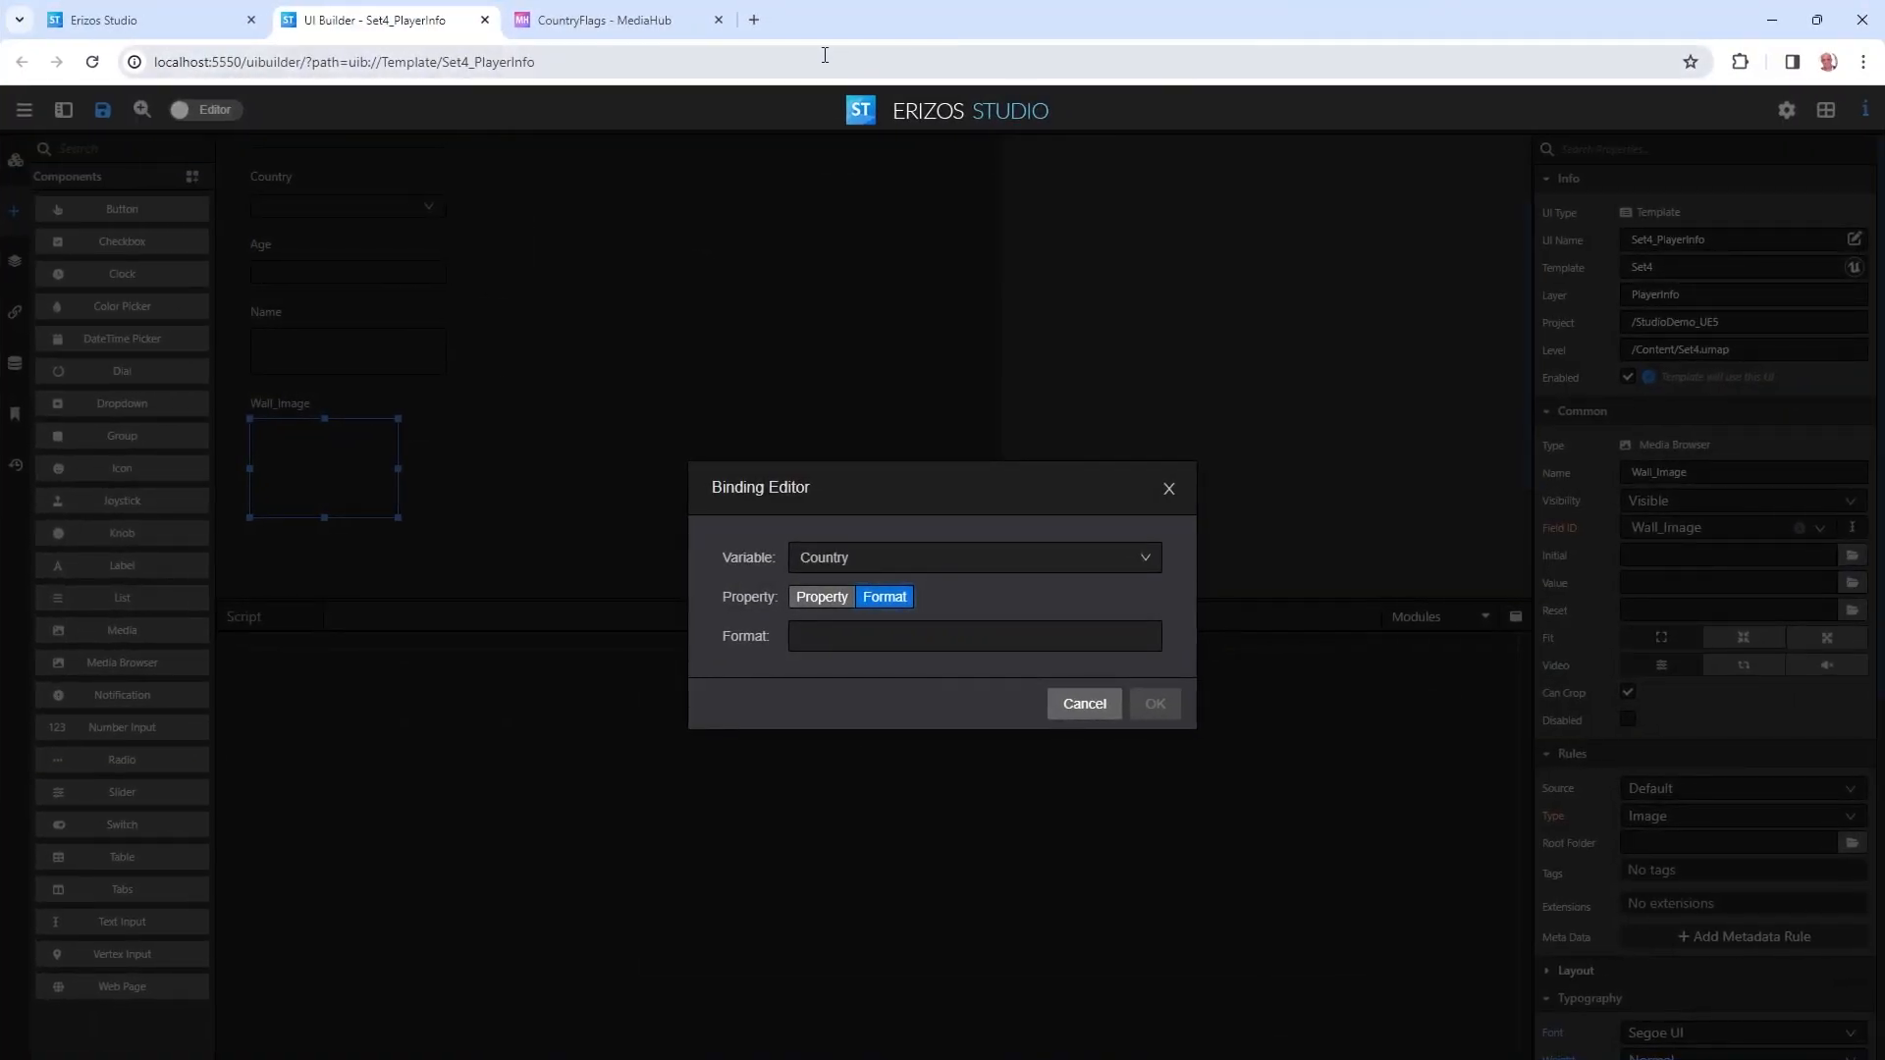
{"action": "left_click", "coordinate": [647, 32]}
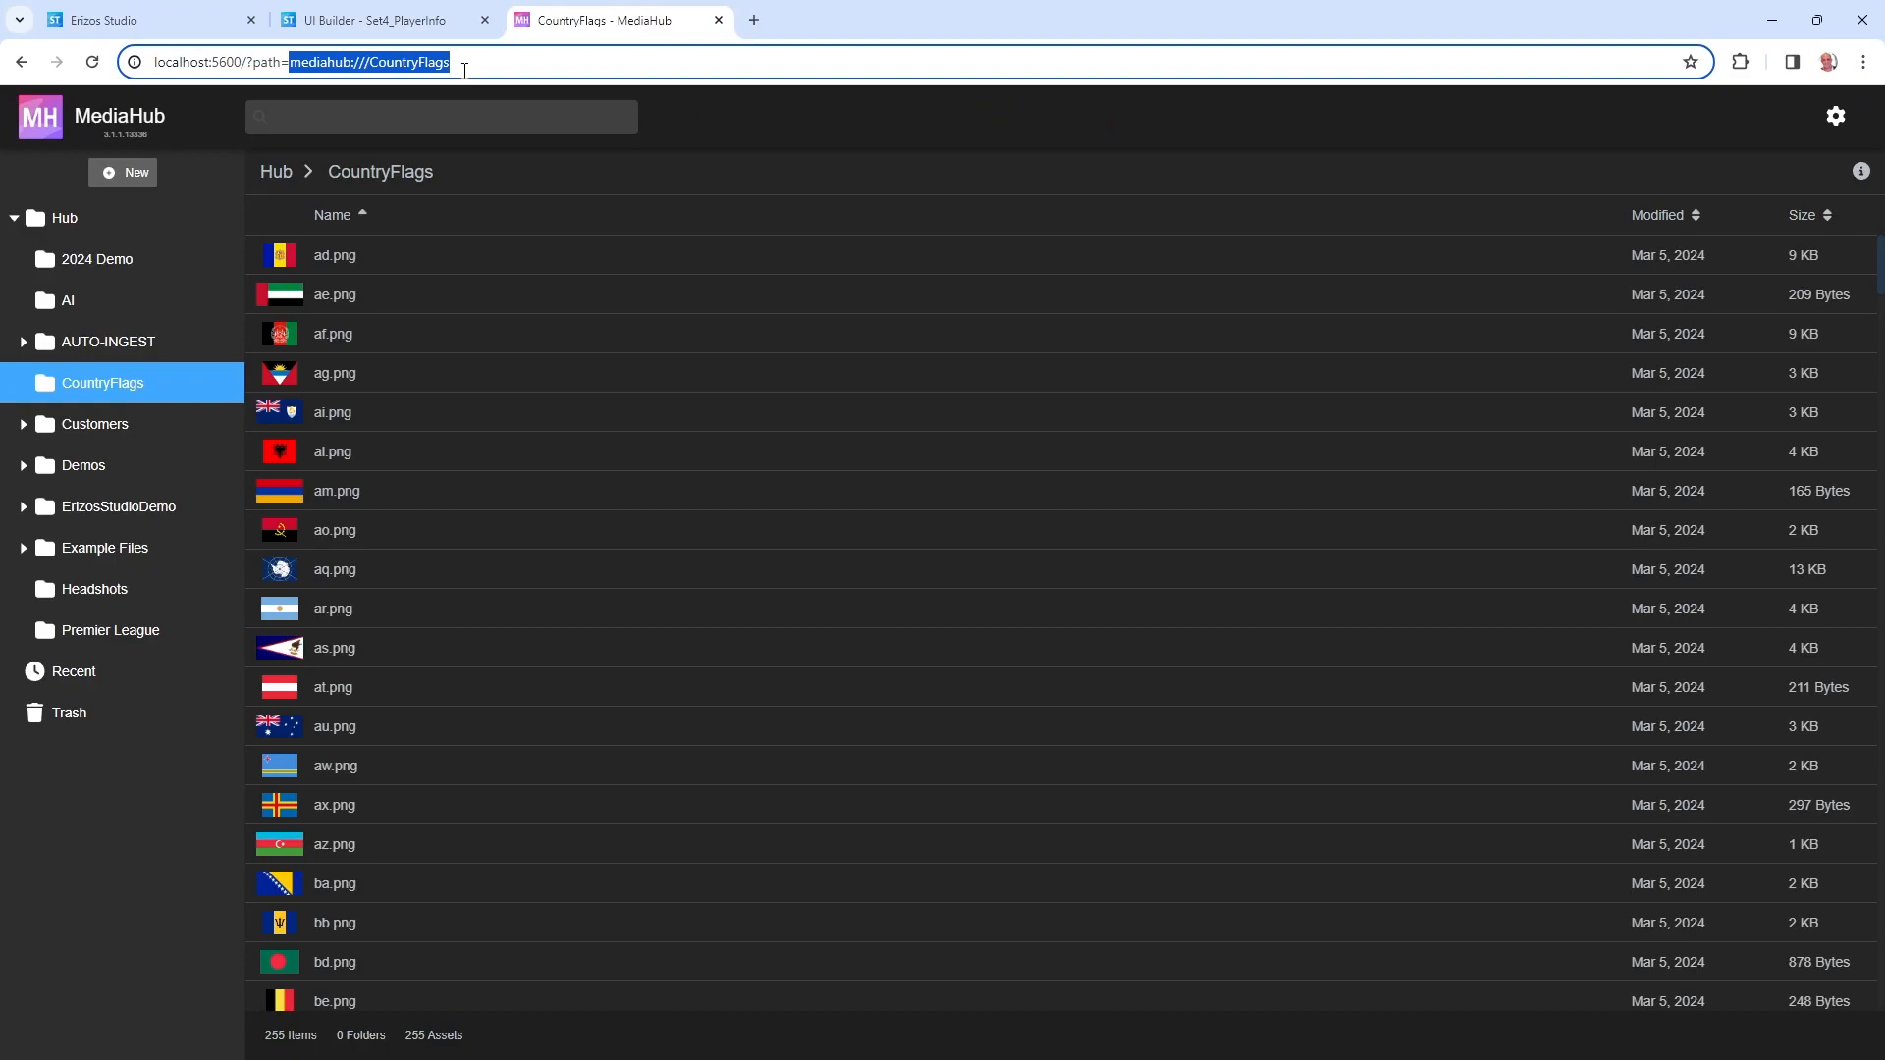
{"action": "left_click", "coordinate": [363, 19]}
{"action": "left_click", "coordinate": [953, 637]}
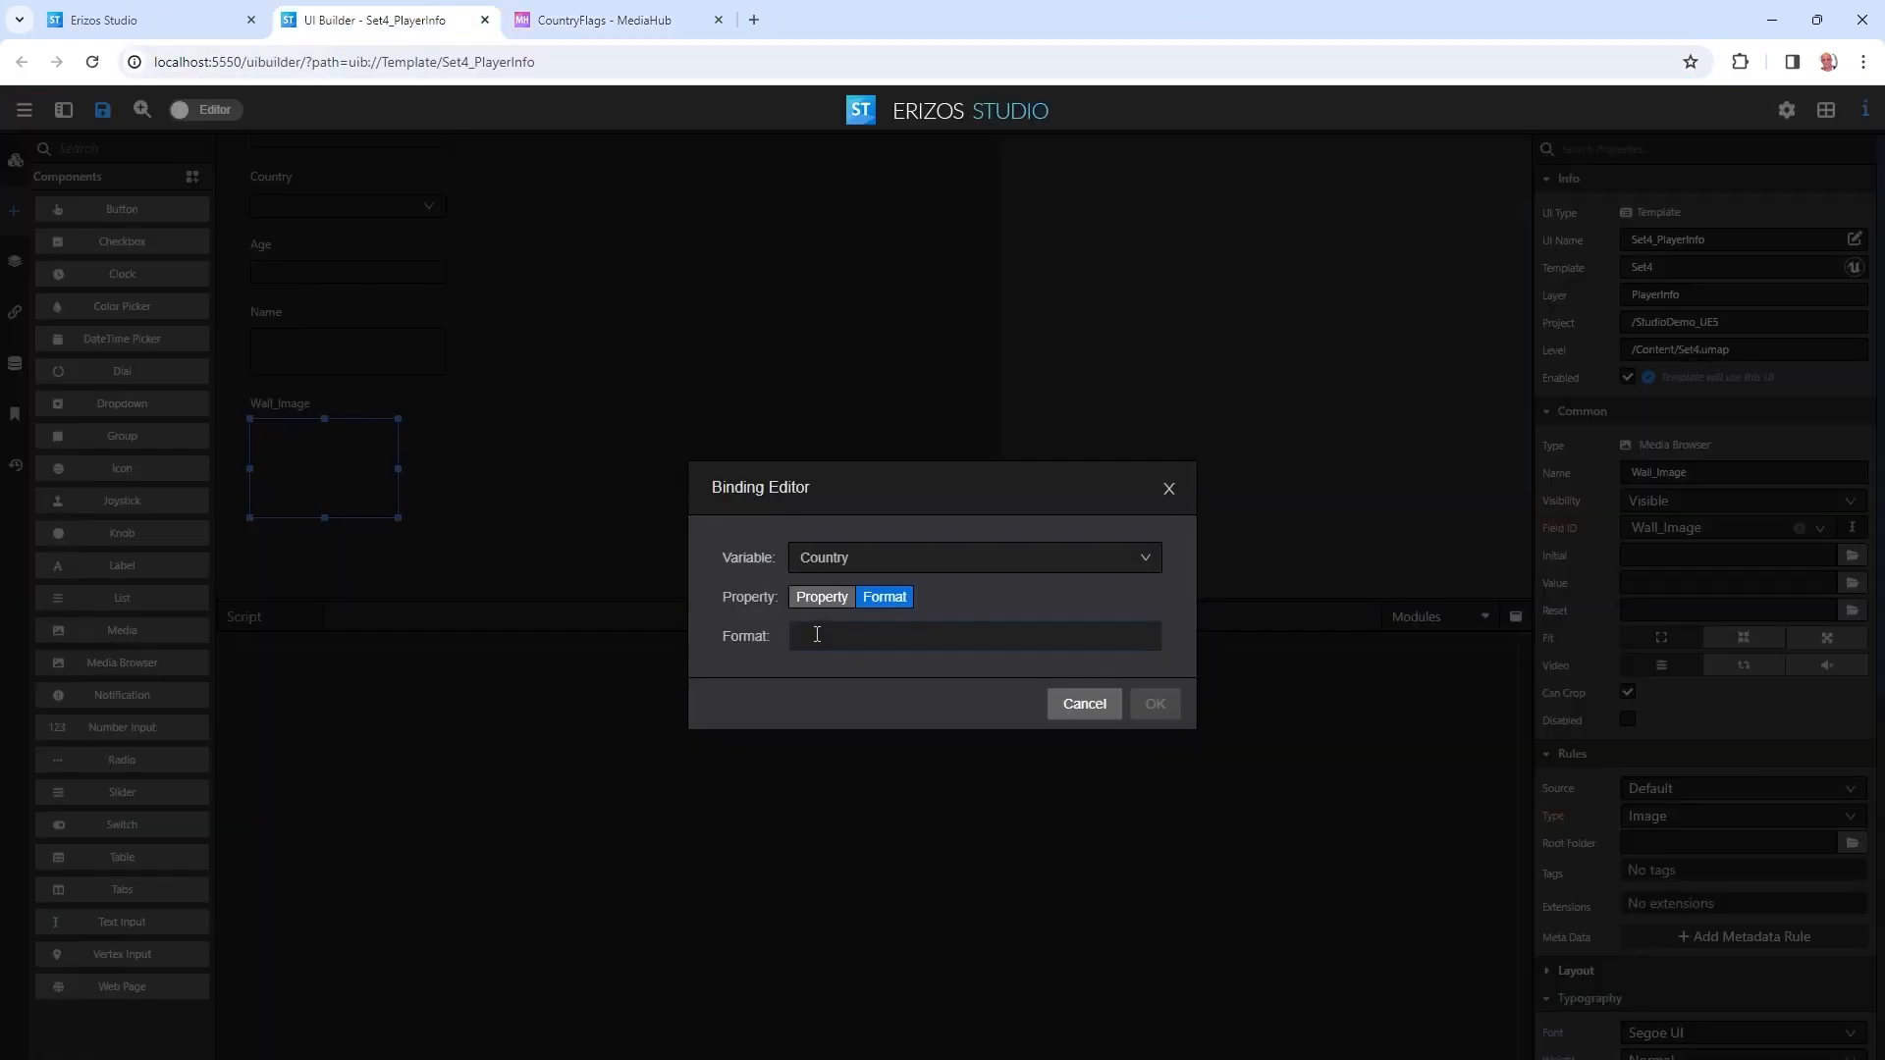
{"action": "type", "text": "mediahub://CountryFlags"}
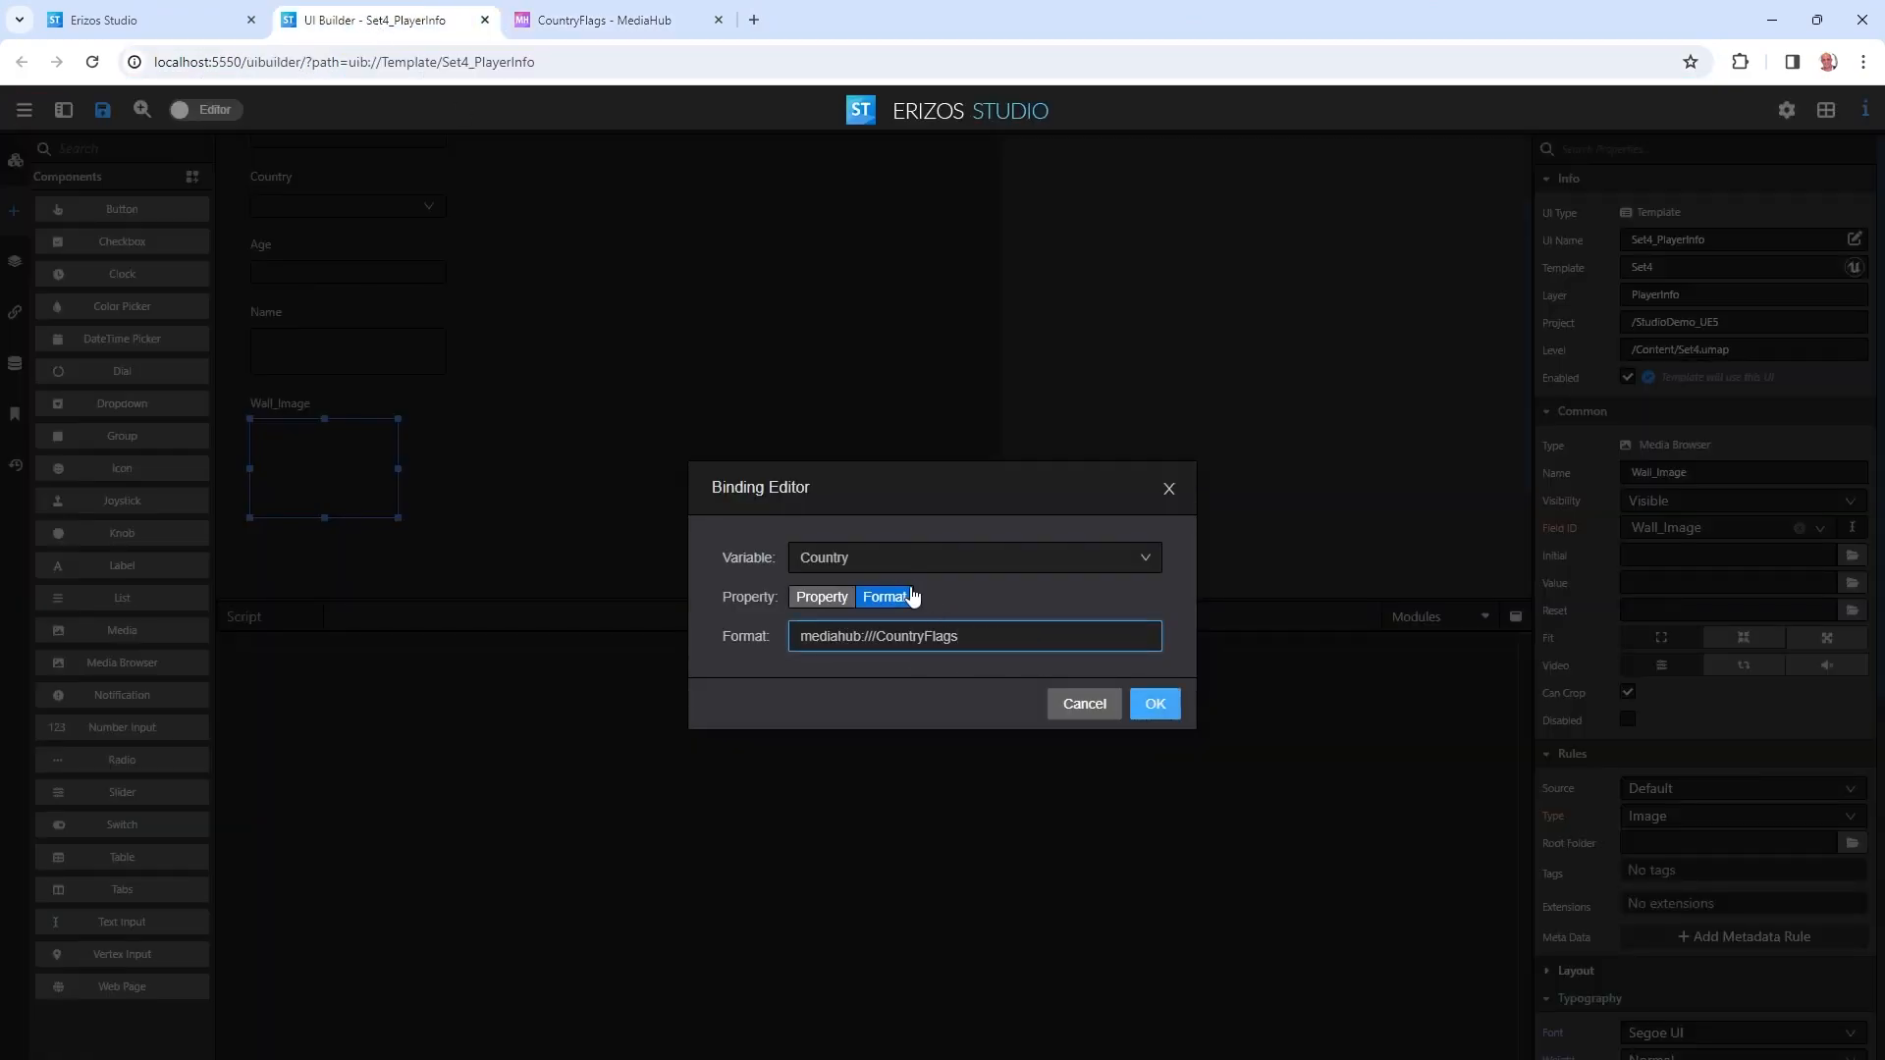
{"action": "type", "text": "/"}
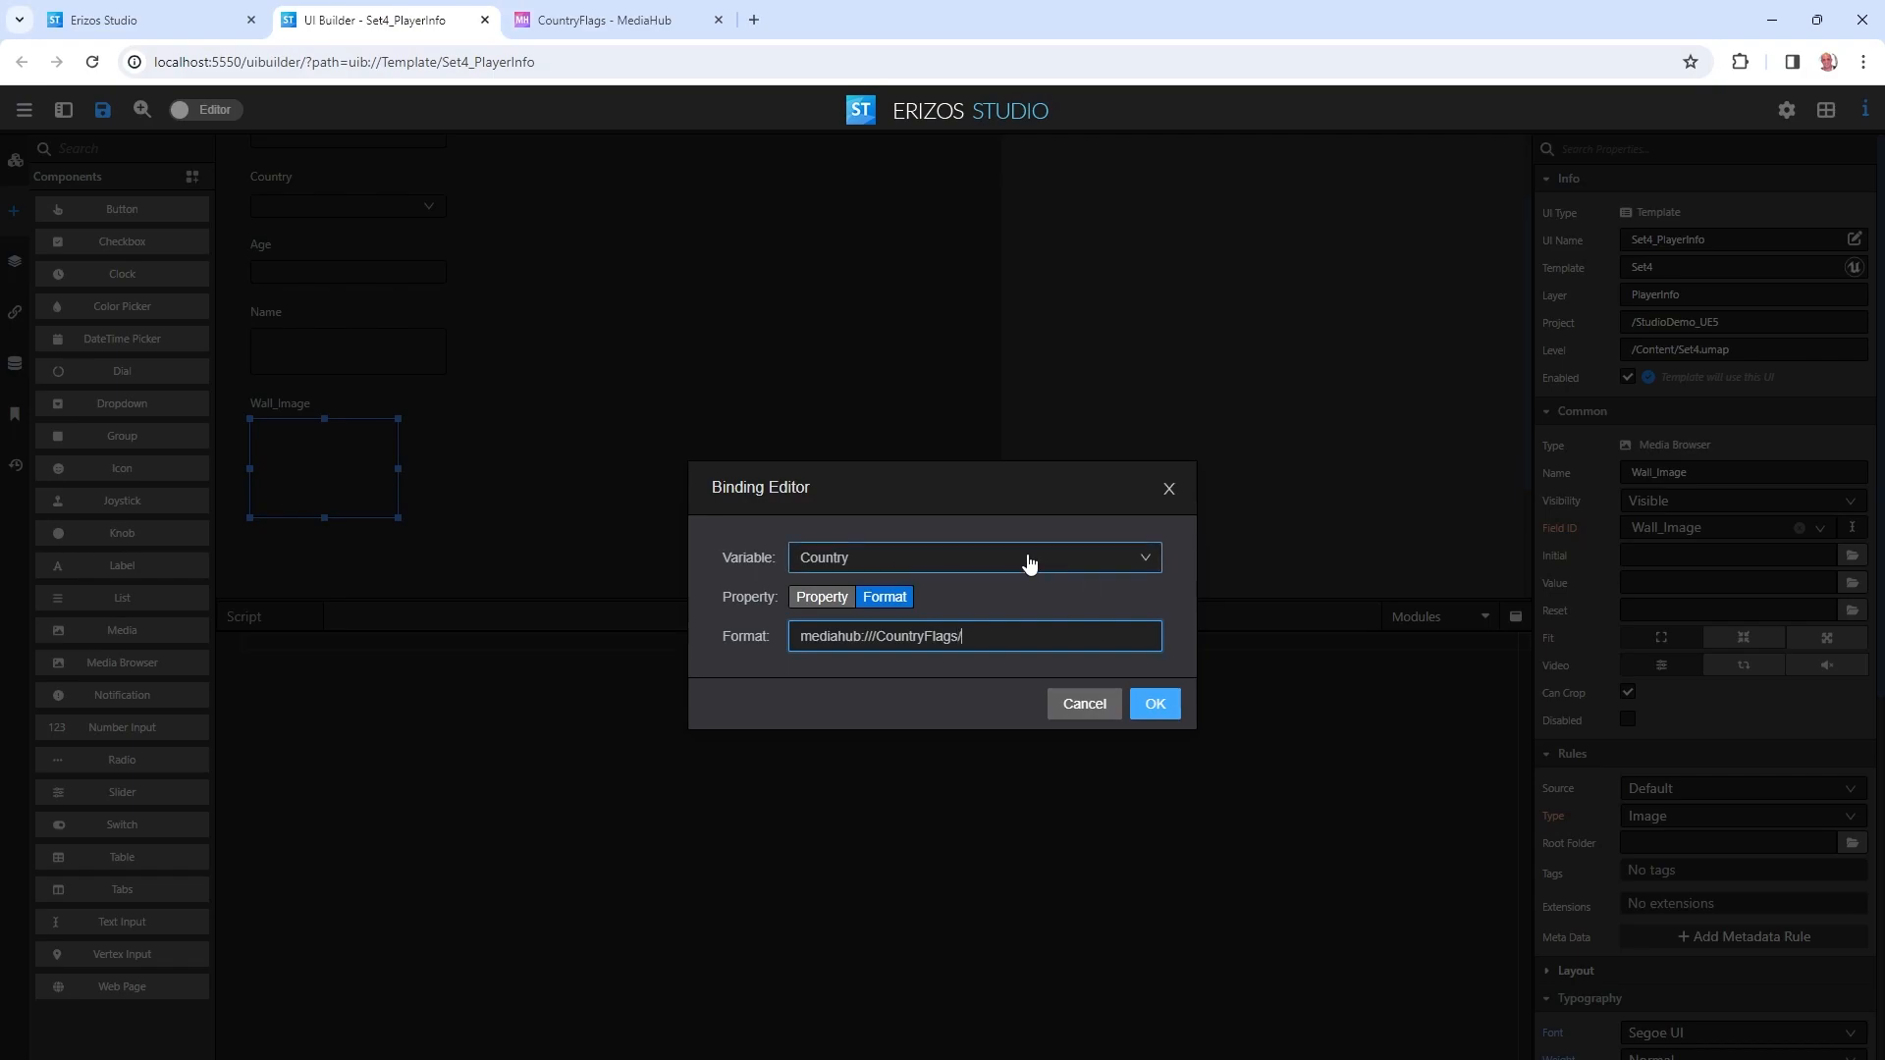
{"action": "type", "text": "{"}
{"action": "left_click", "coordinate": [895, 702]}
{"action": "type", "text": ".png"}
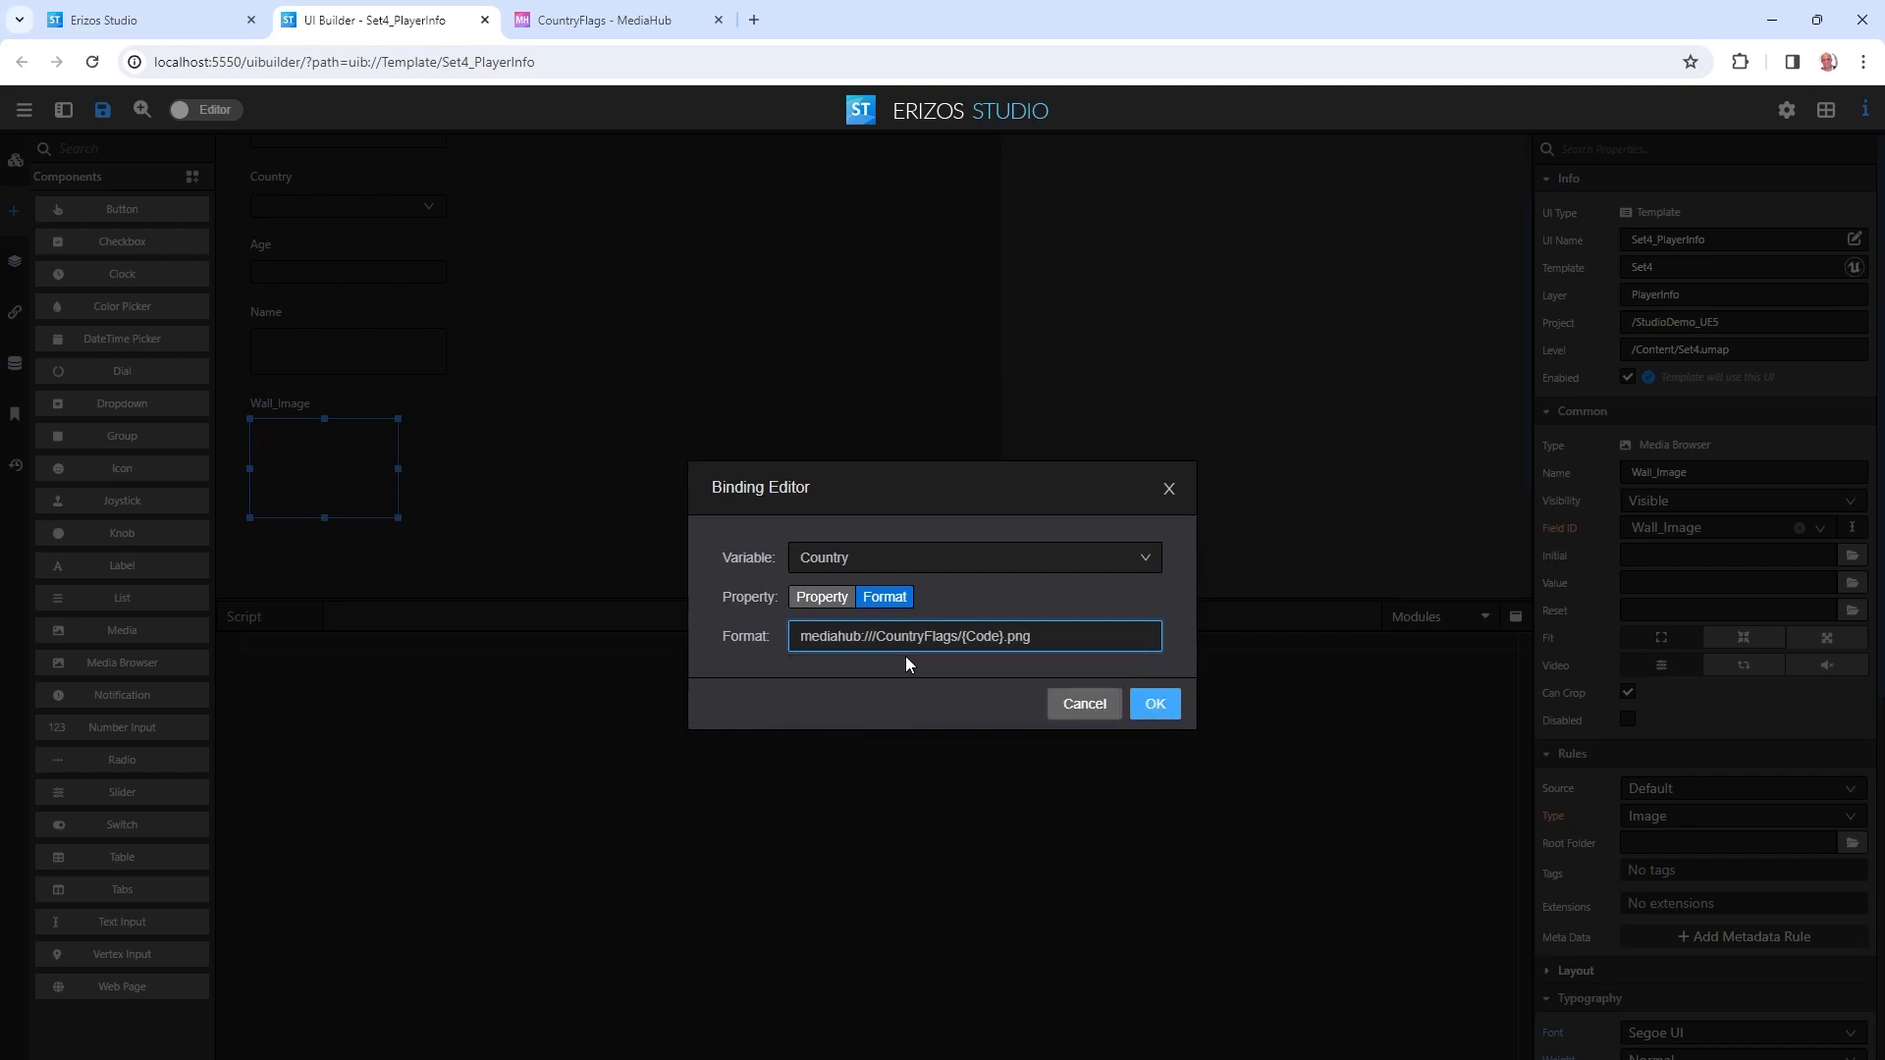
{"action": "left_click", "coordinate": [1161, 707]}
{"action": "scroll", "coordinate": [437, 399], "scroll_direction": "up", "scroll_amount": 1}
{"action": "left_click", "coordinate": [342, 302]}
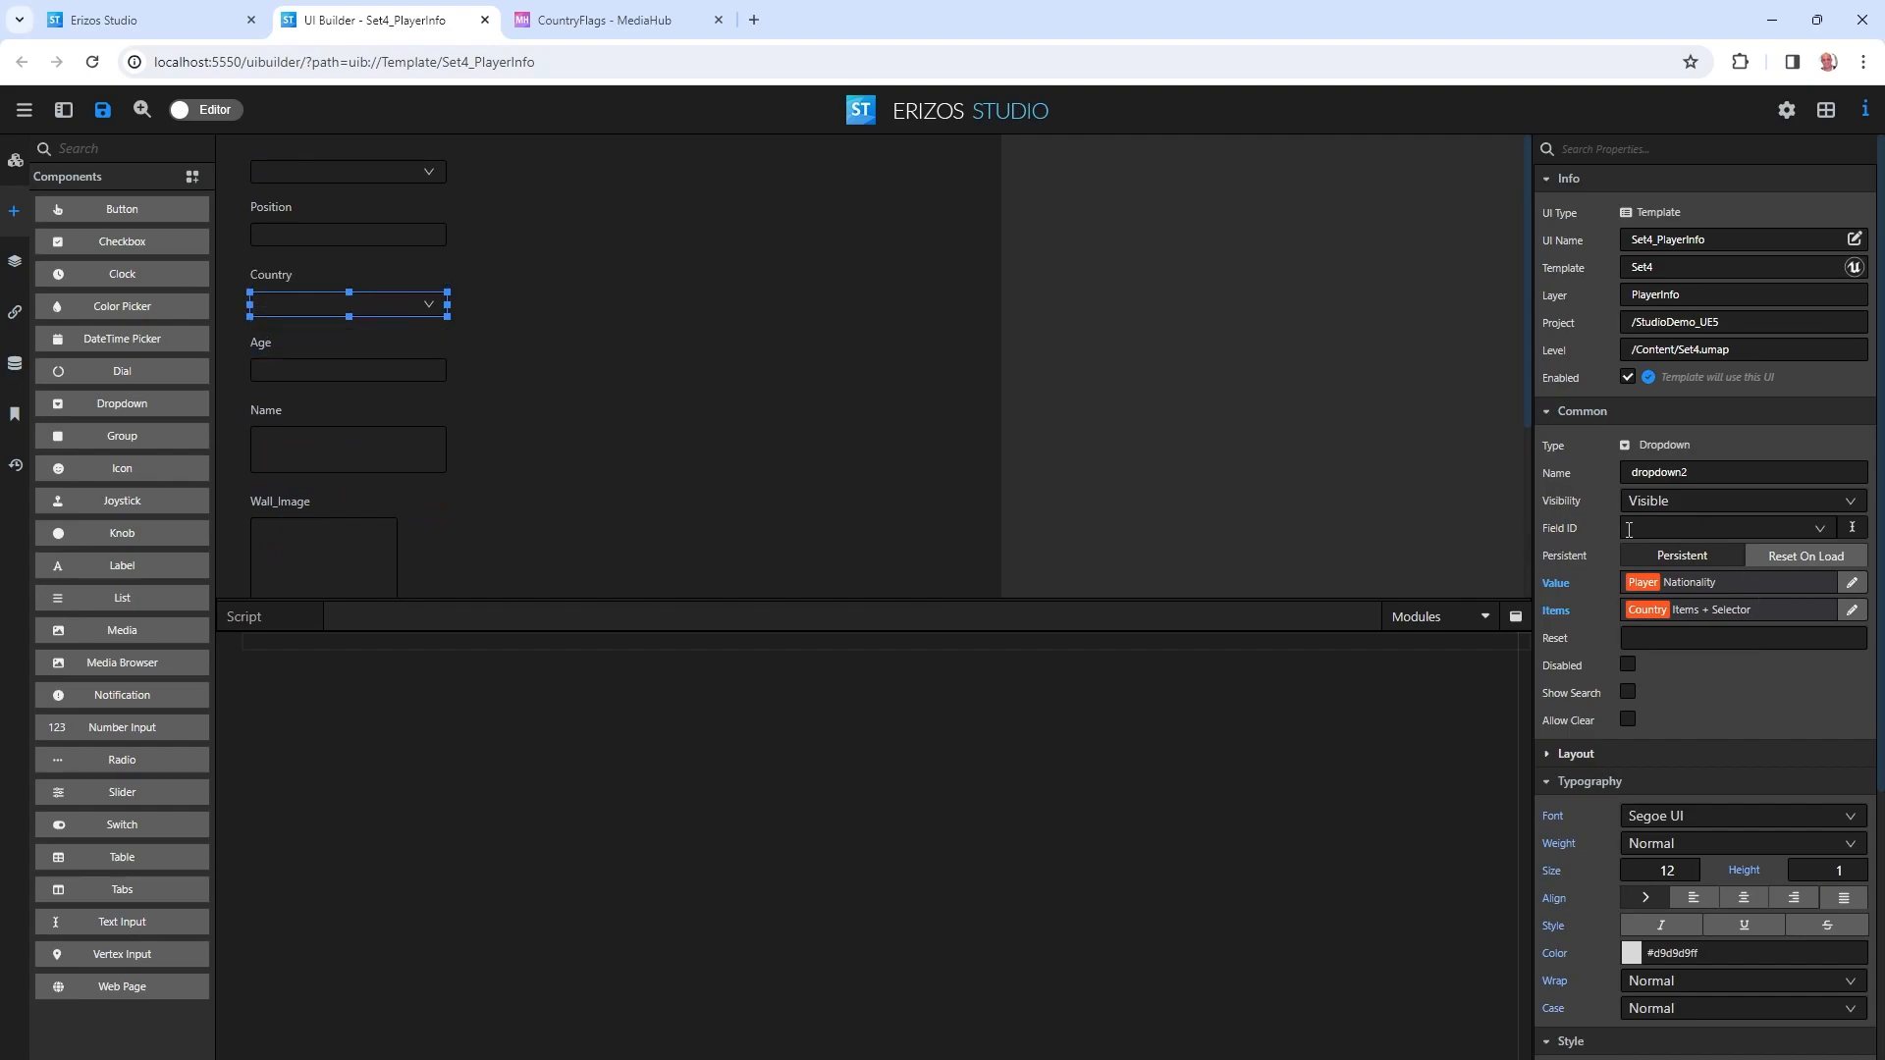
Set the dropdown's Field ID to Country and preview the form with the goalkeeper.
{"action": "left_click", "coordinate": [1682, 524]}
{"action": "left_click", "coordinate": [1782, 579]}
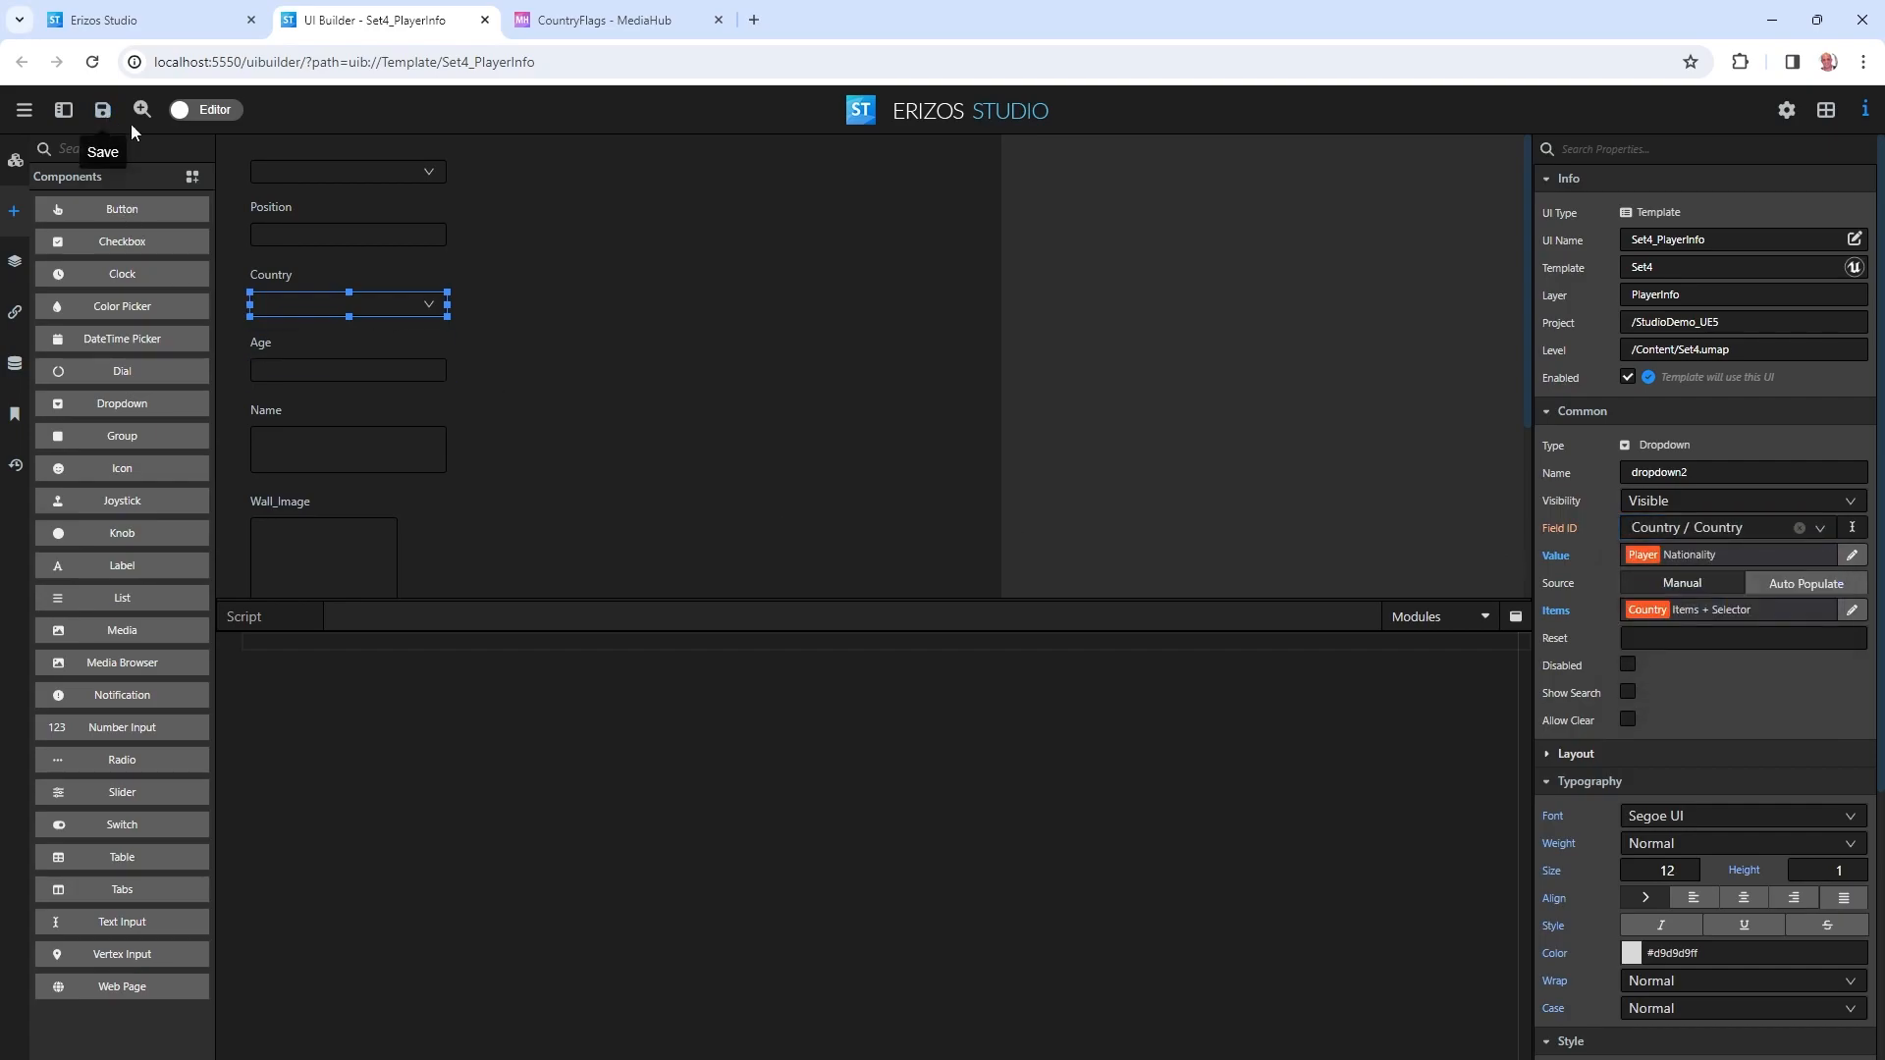
{"action": "left_click", "coordinate": [209, 113]}
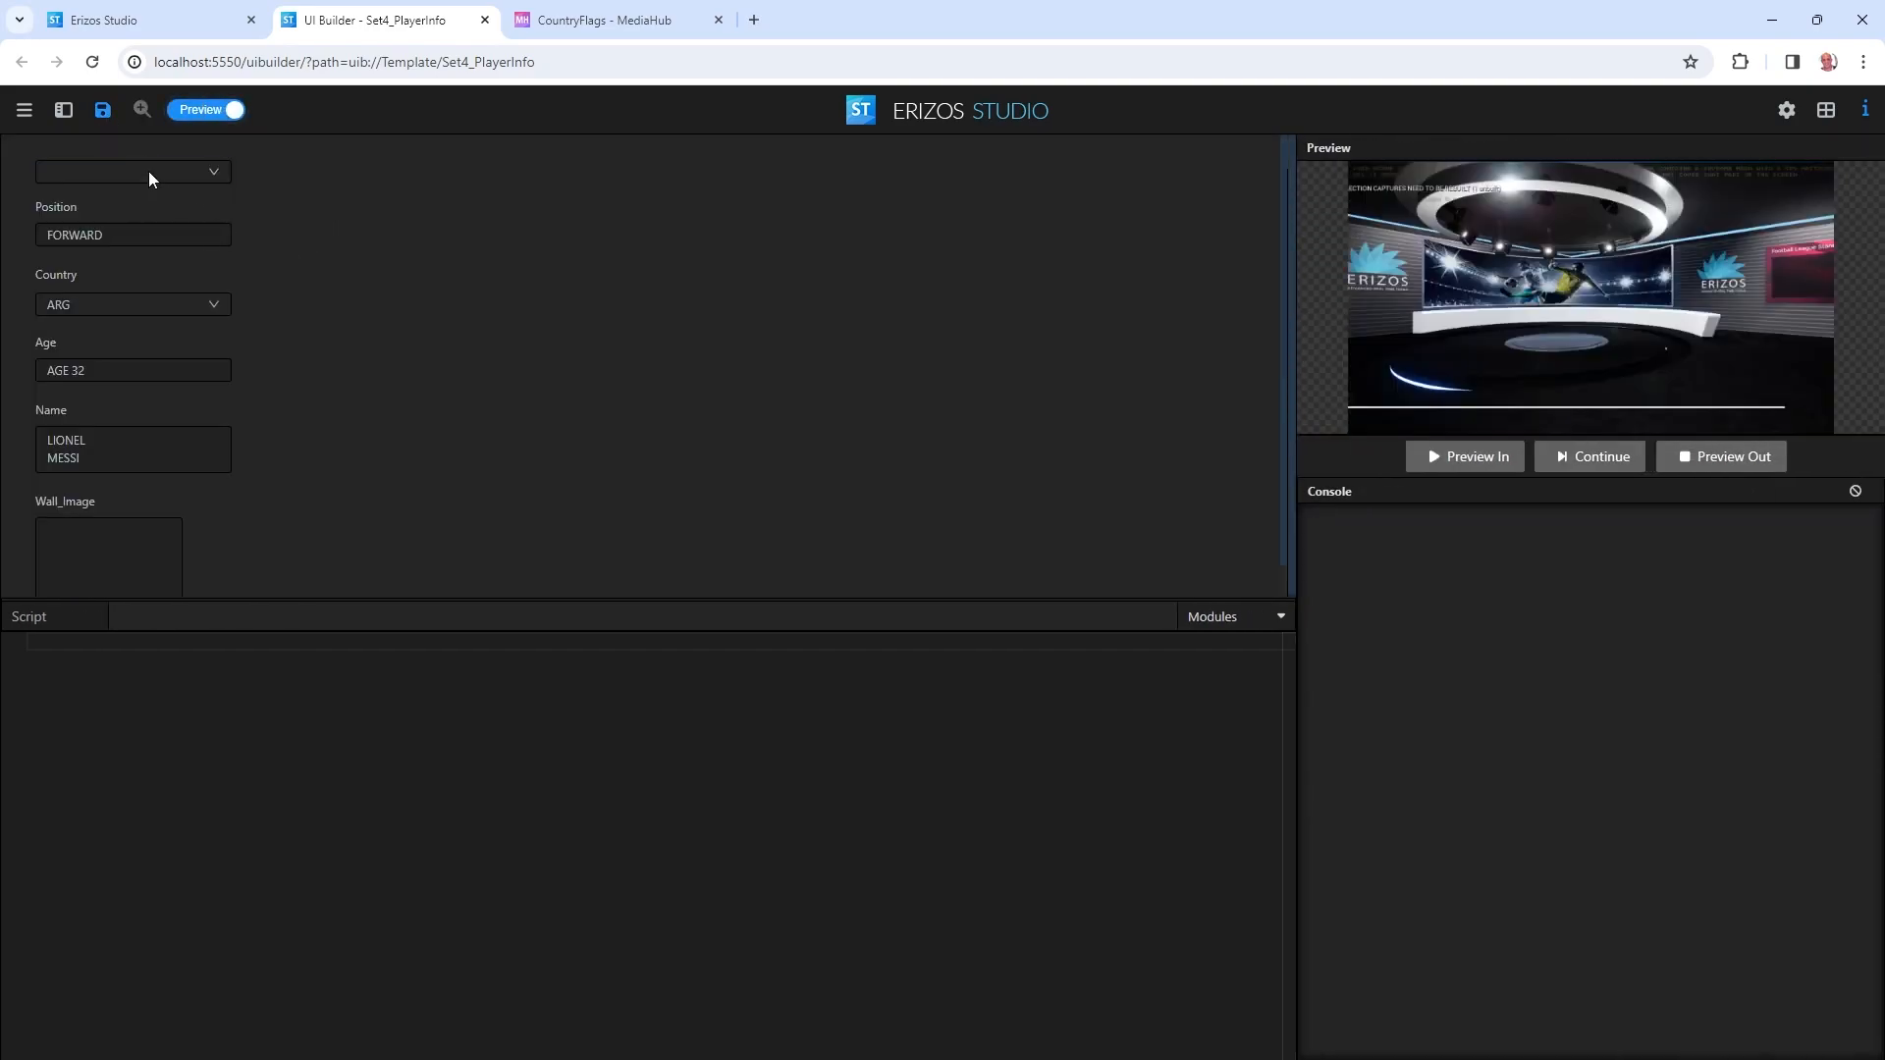
{"action": "left_click", "coordinate": [150, 178]}
{"action": "left_click", "coordinate": [139, 202]}
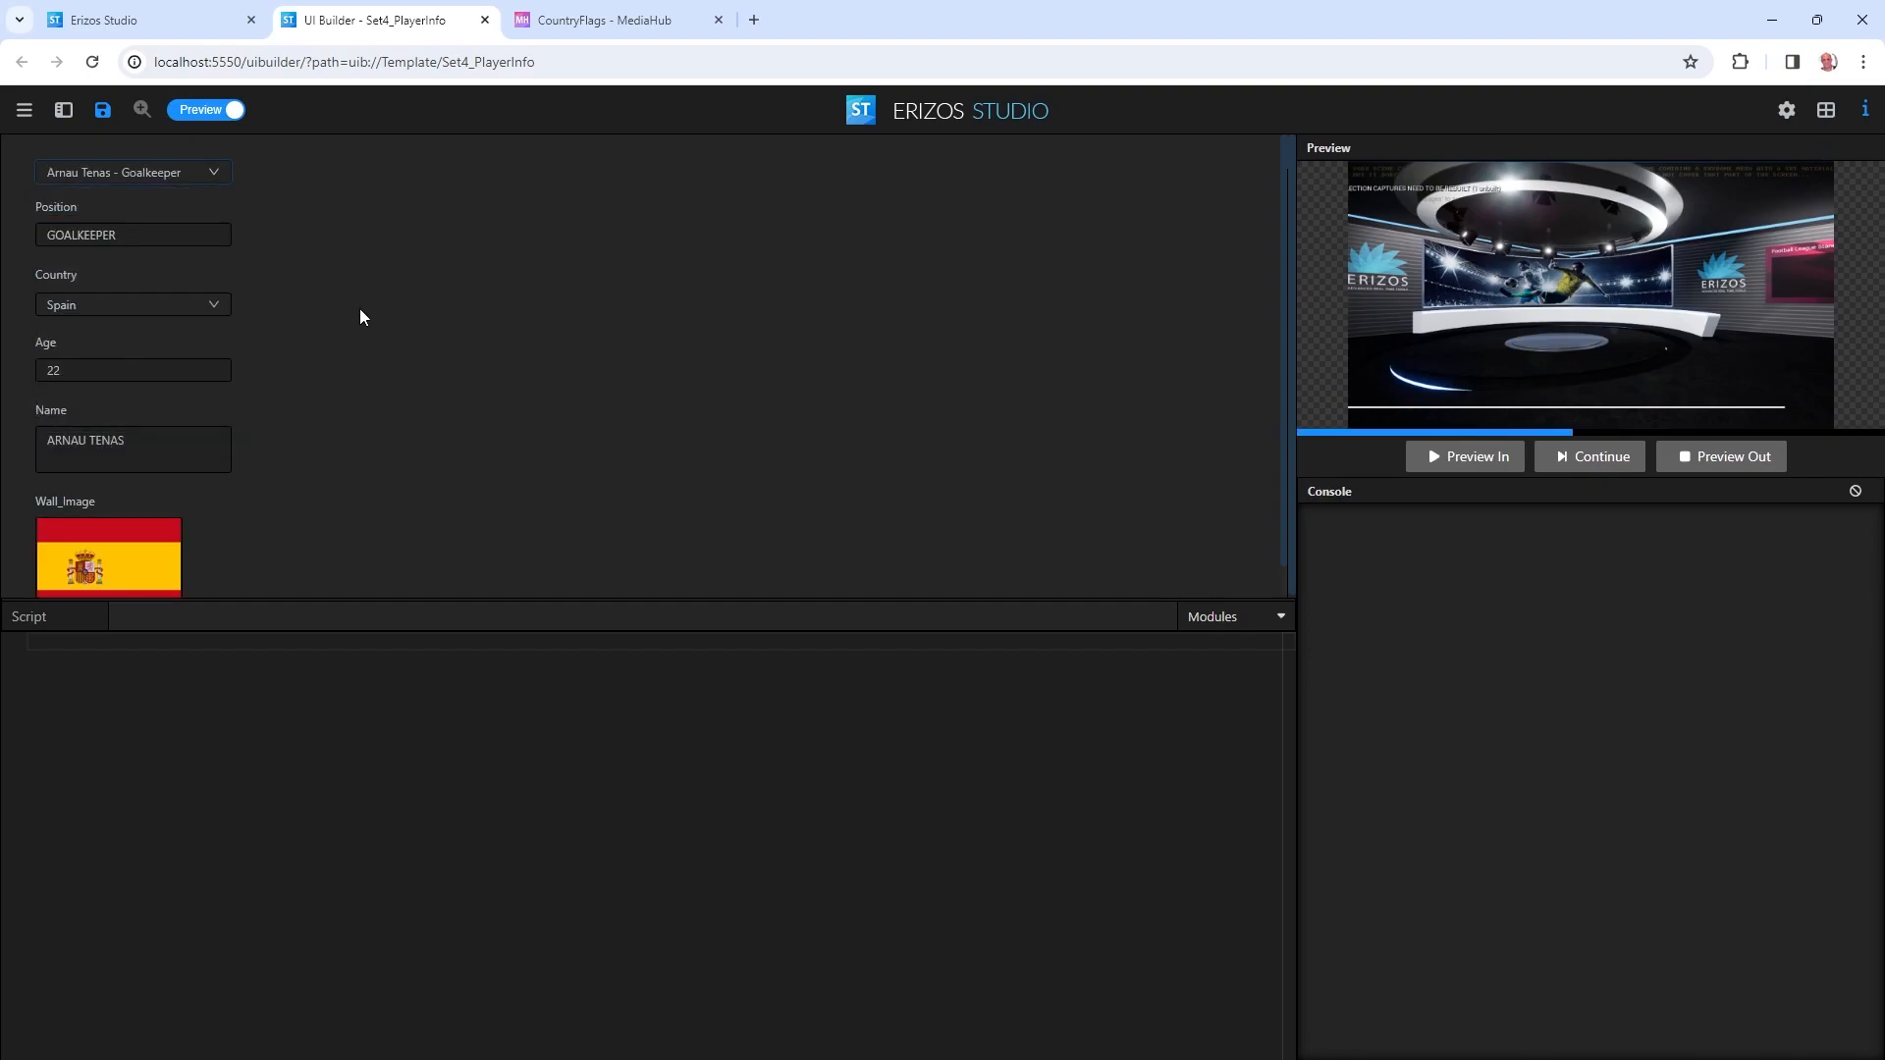
Choose the Uruguayan and then the US defender to verify their flags, then return to Editor.
{"action": "left_click", "coordinate": [176, 177]}
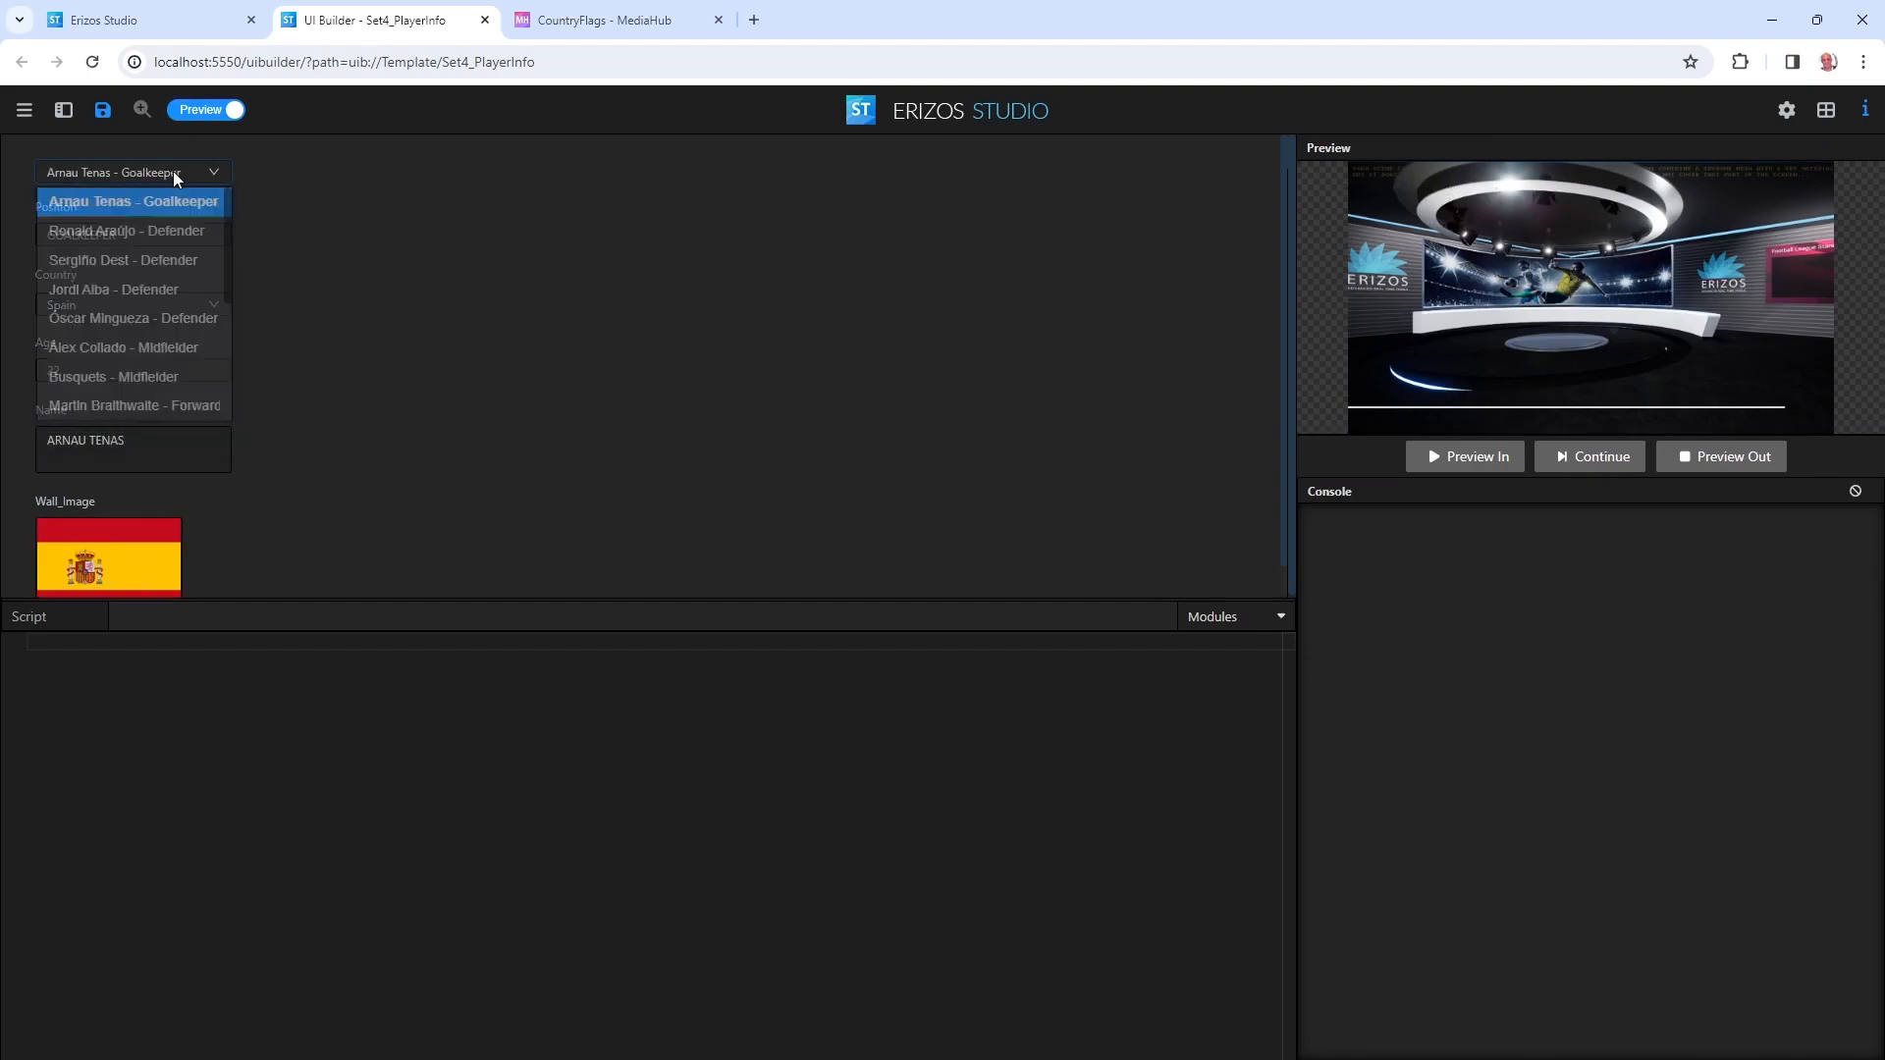
{"action": "left_click", "coordinate": [152, 238]}
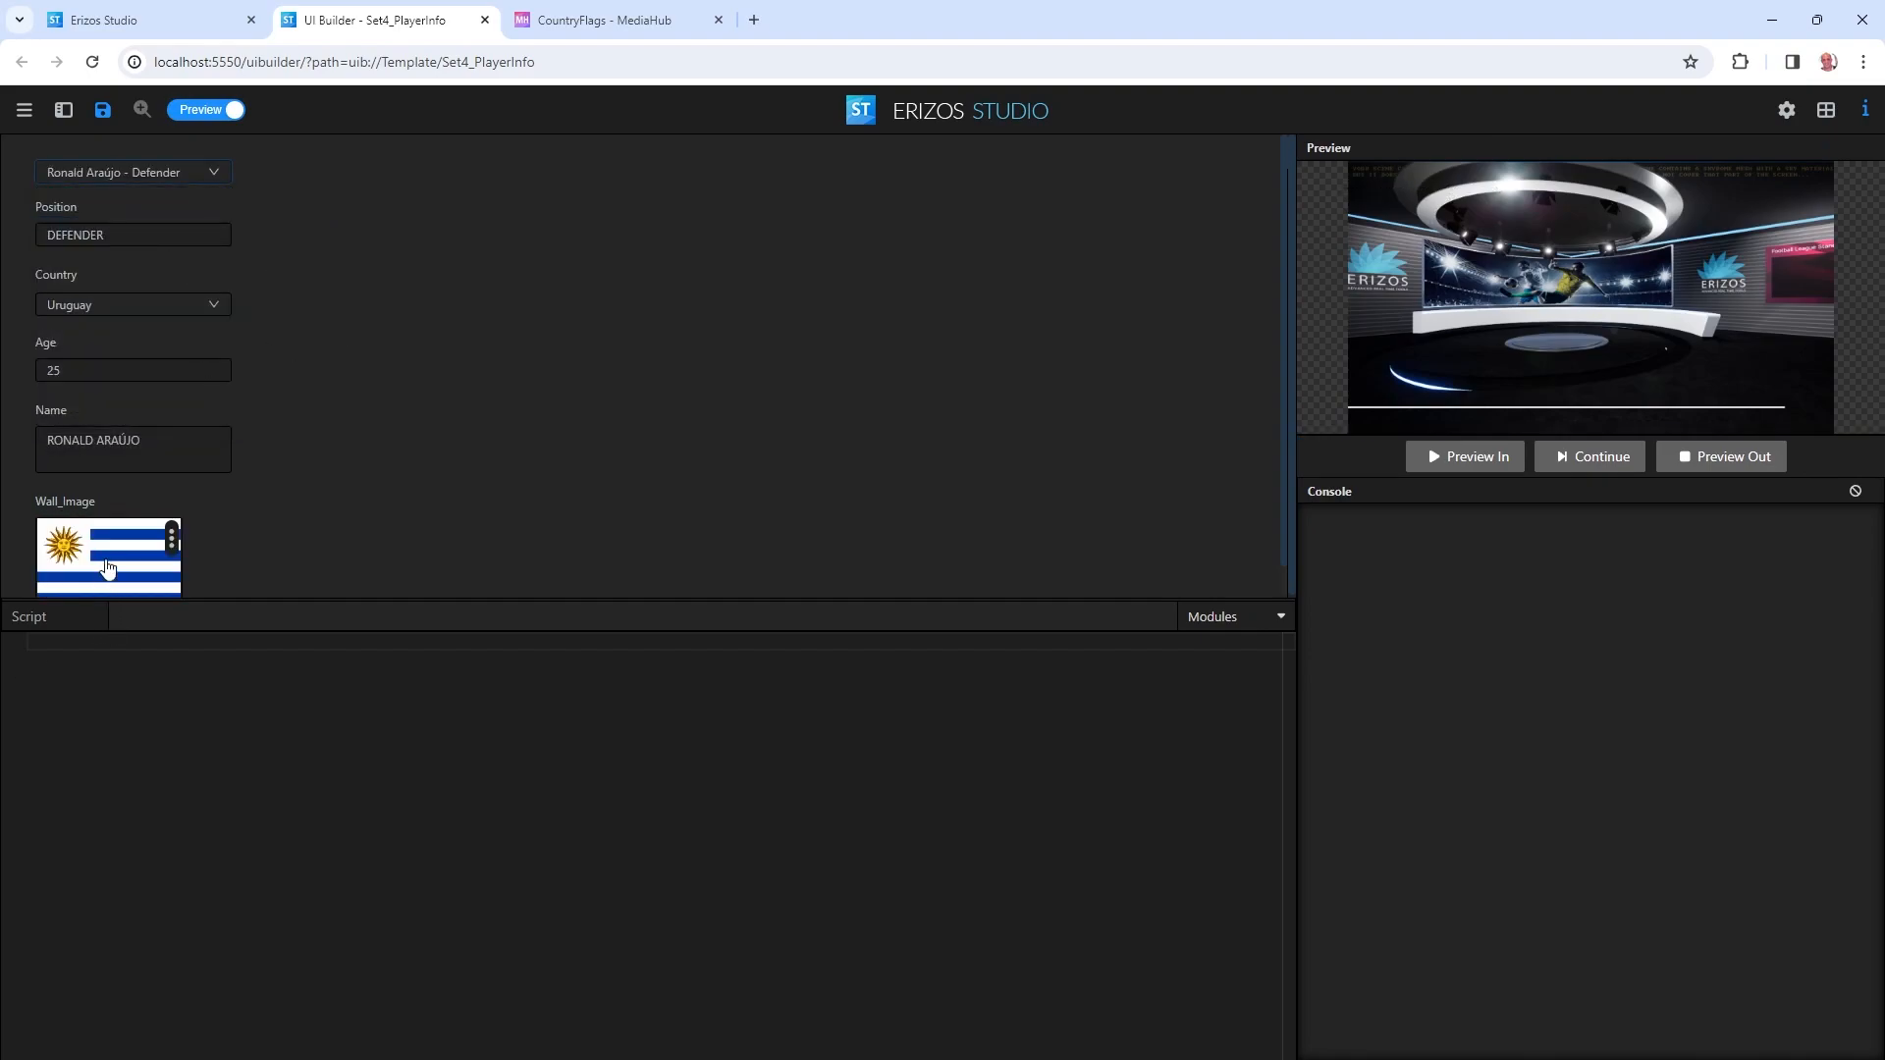
{"action": "left_click", "coordinate": [138, 172]}
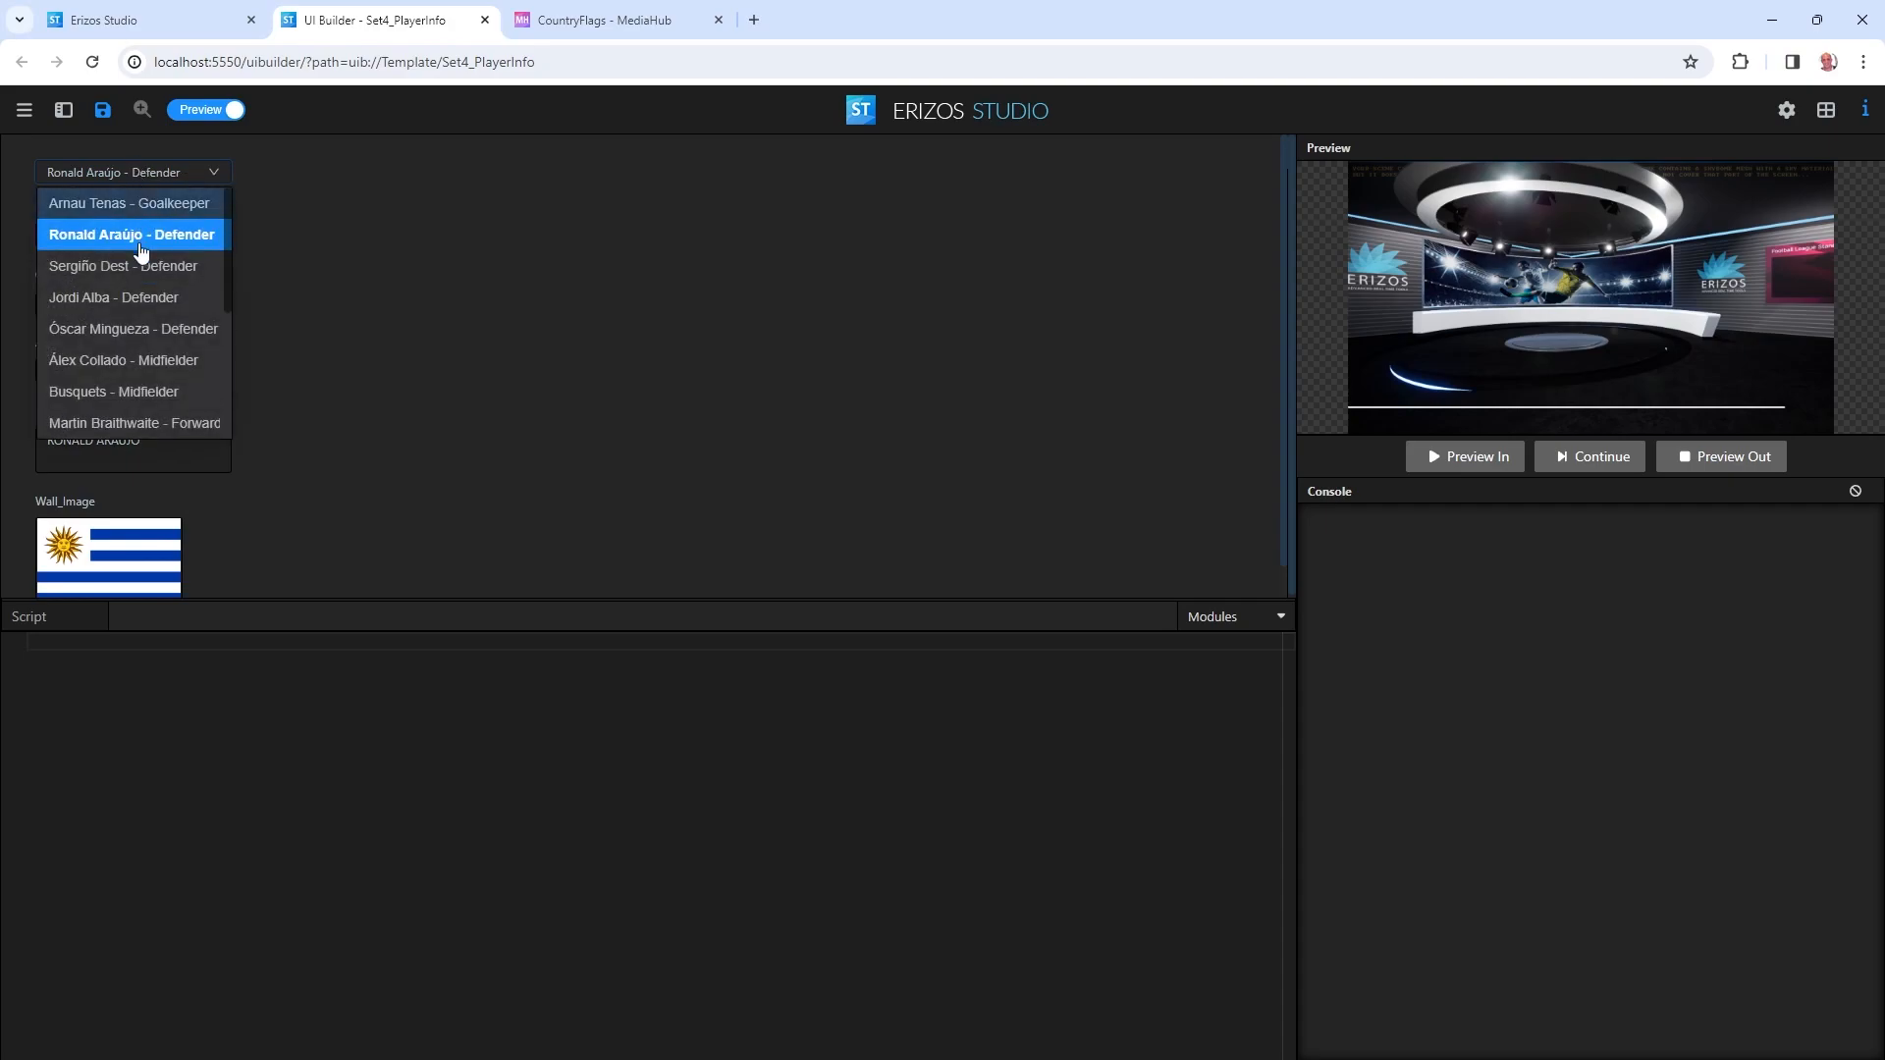
{"action": "left_click", "coordinate": [139, 255]}
{"action": "mouse_move", "coordinate": [172, 548]}
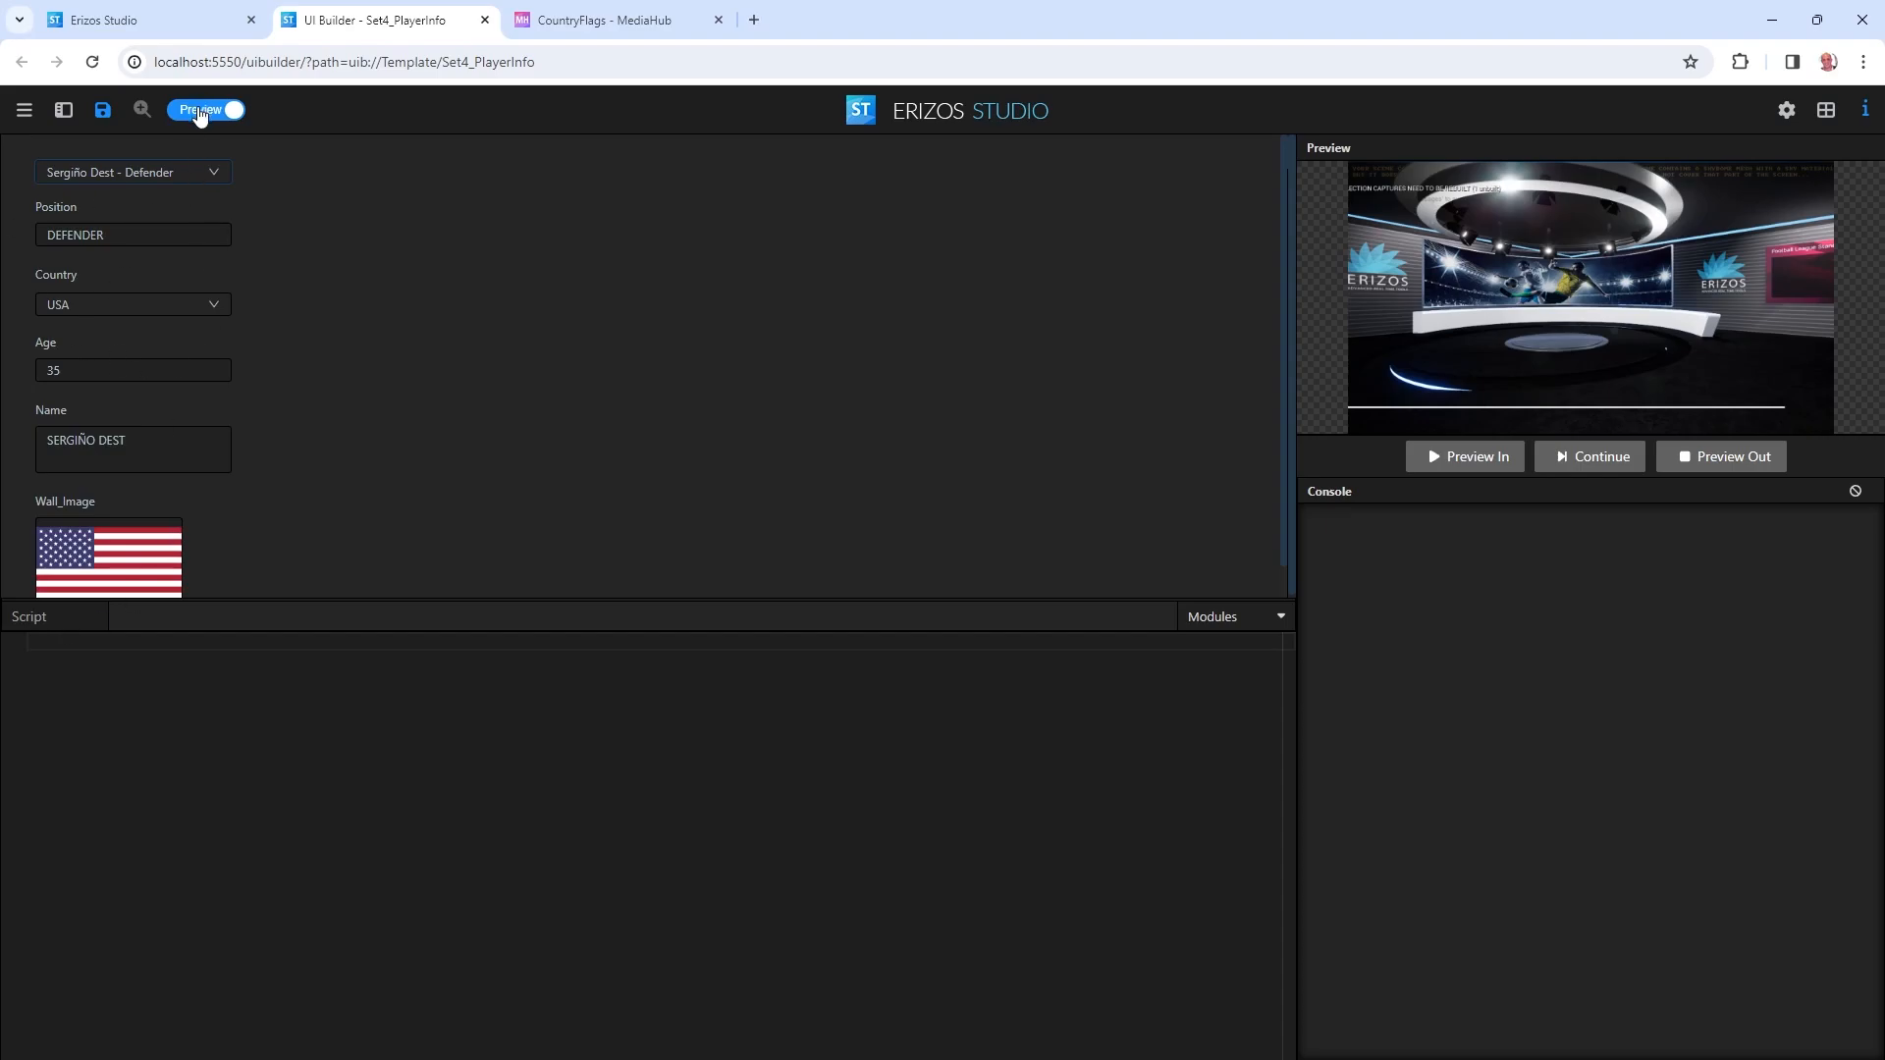
{"action": "left_click", "coordinate": [201, 110]}
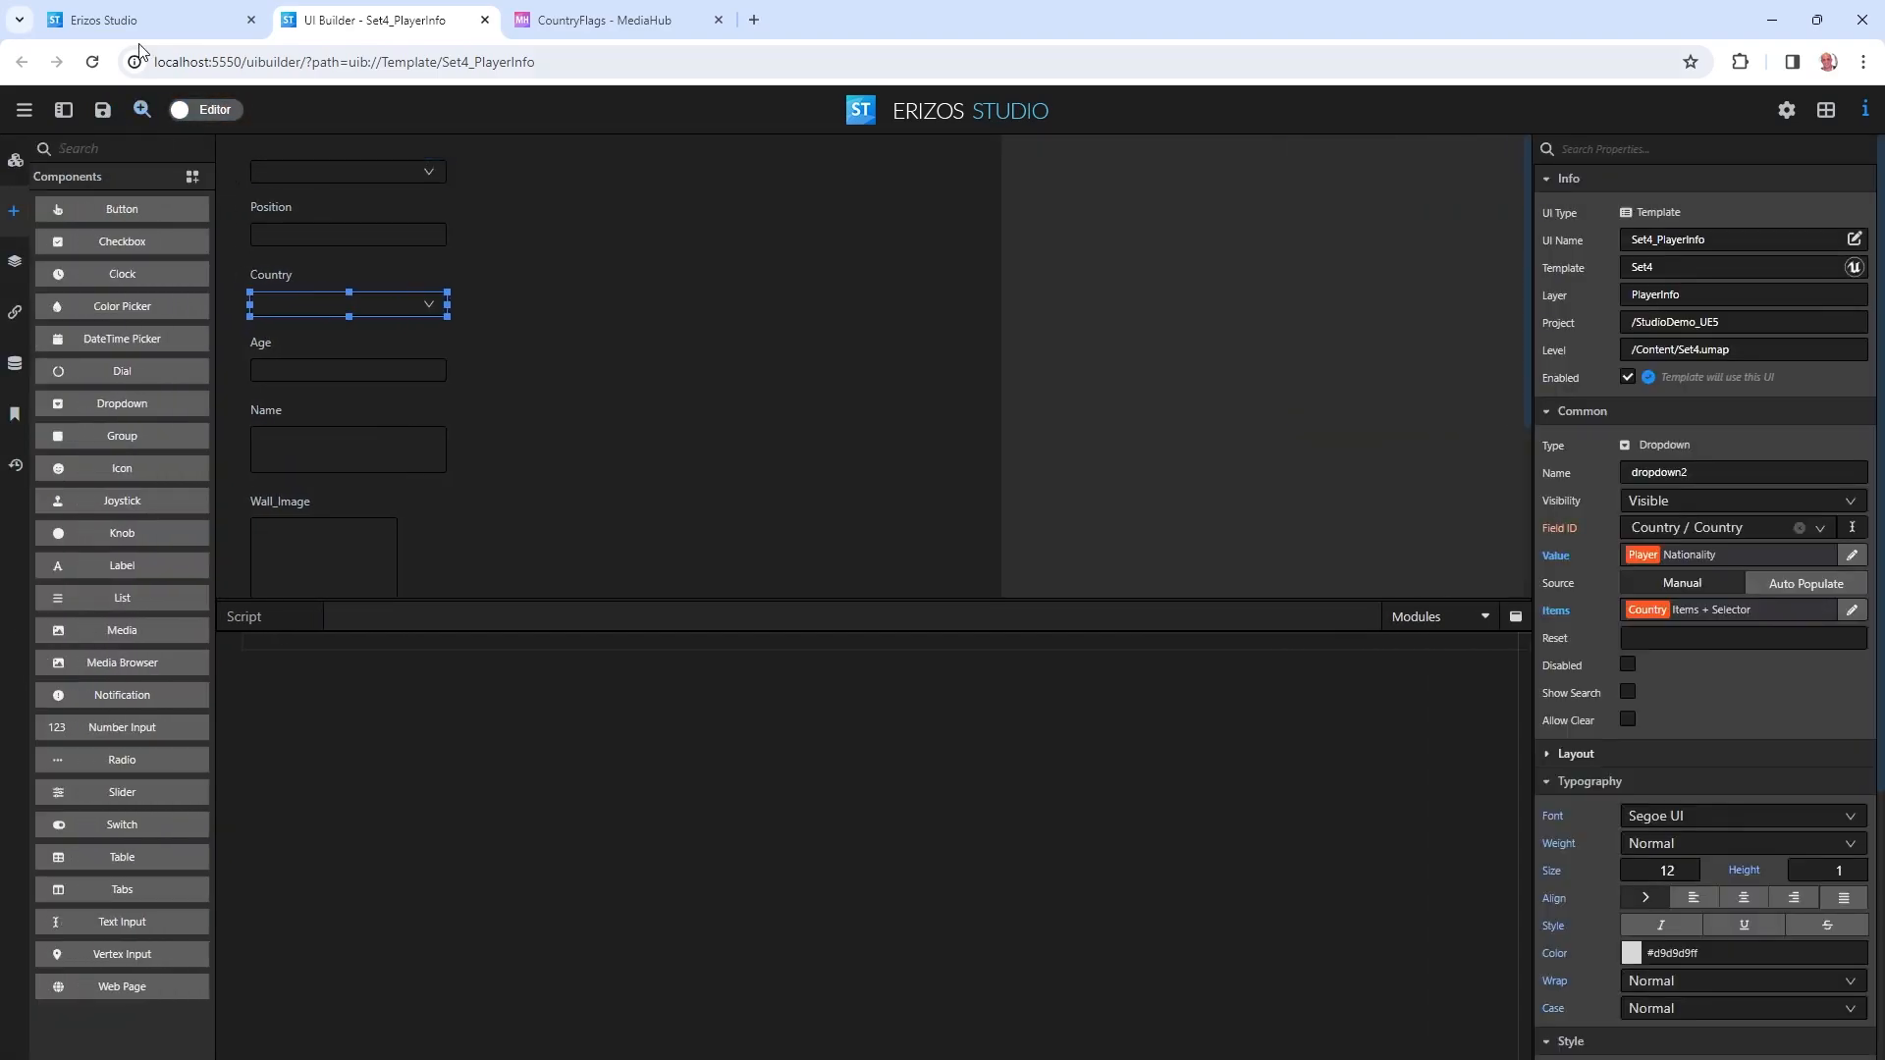
Arrange the Erizos Studio playout page and the Unreal Editor window side by side.
{"action": "left_click", "coordinate": [147, 14]}
{"action": "double_click", "coordinate": [1104, 9]}
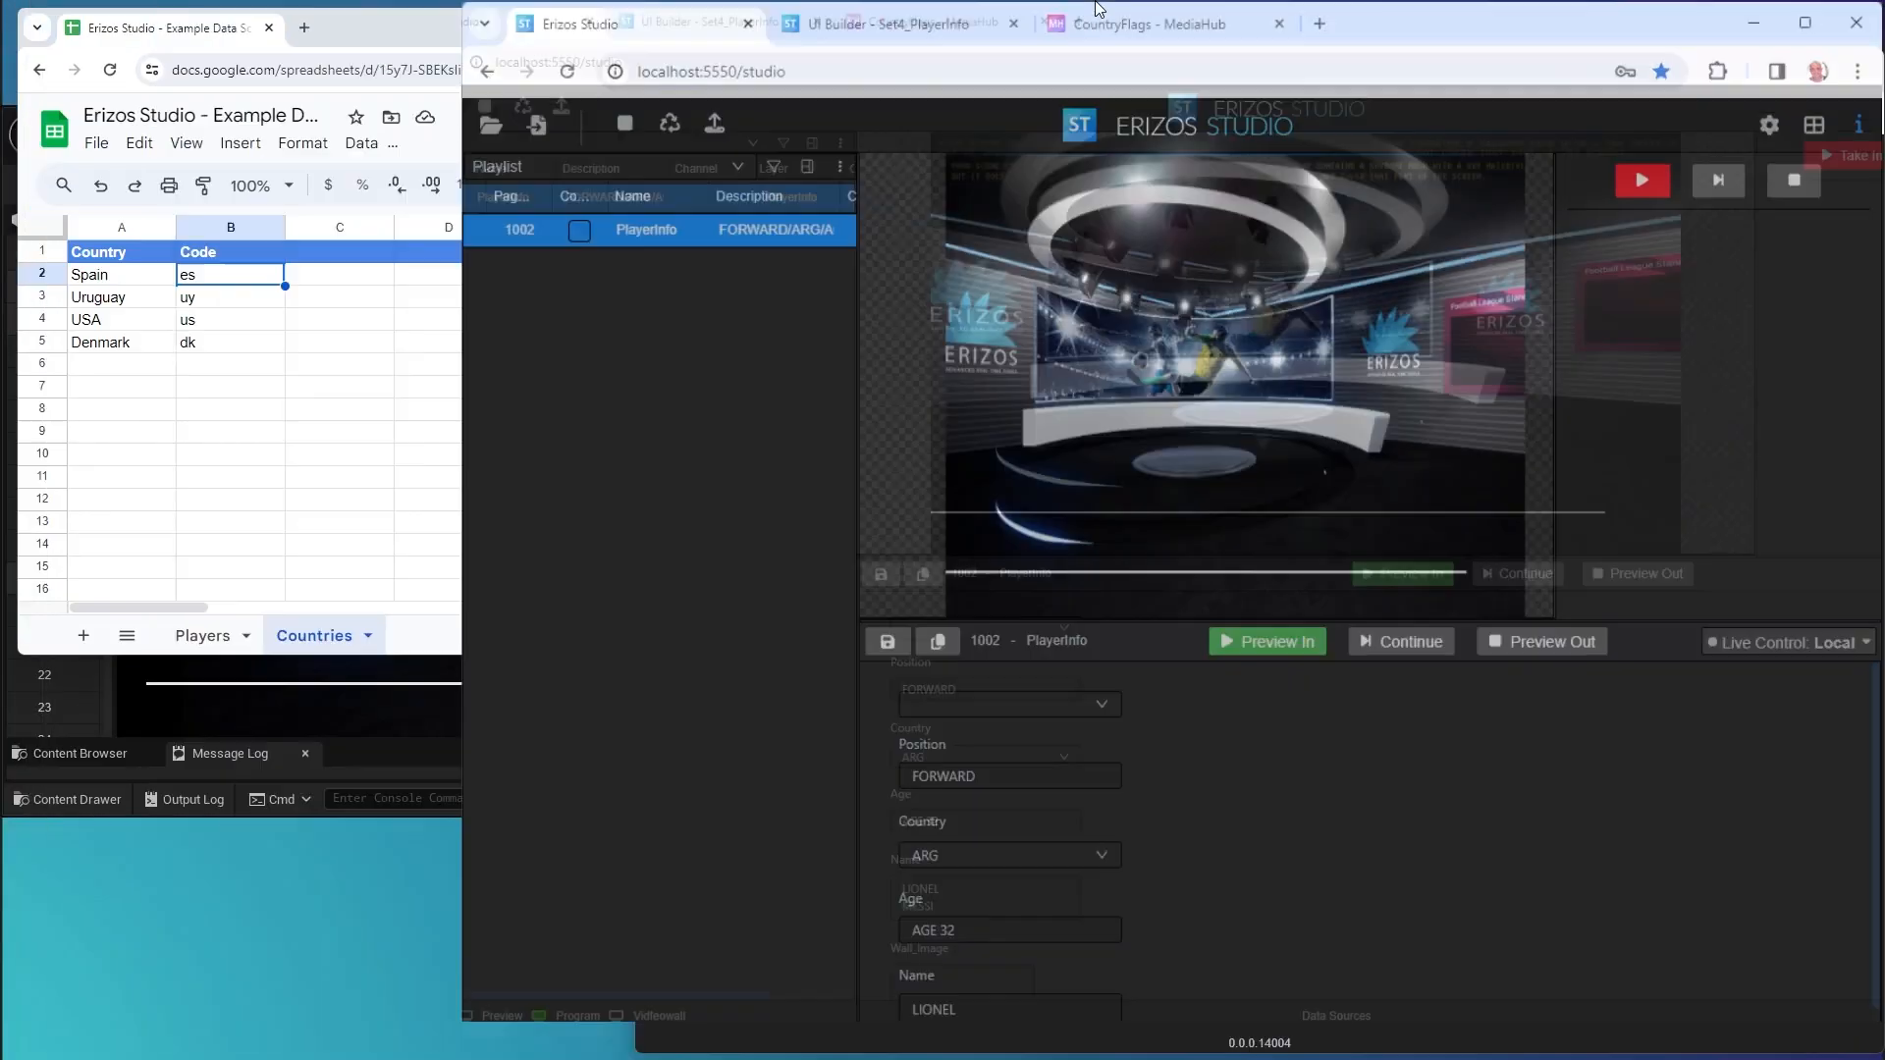
{"action": "left_click", "coordinate": [446, 775]}
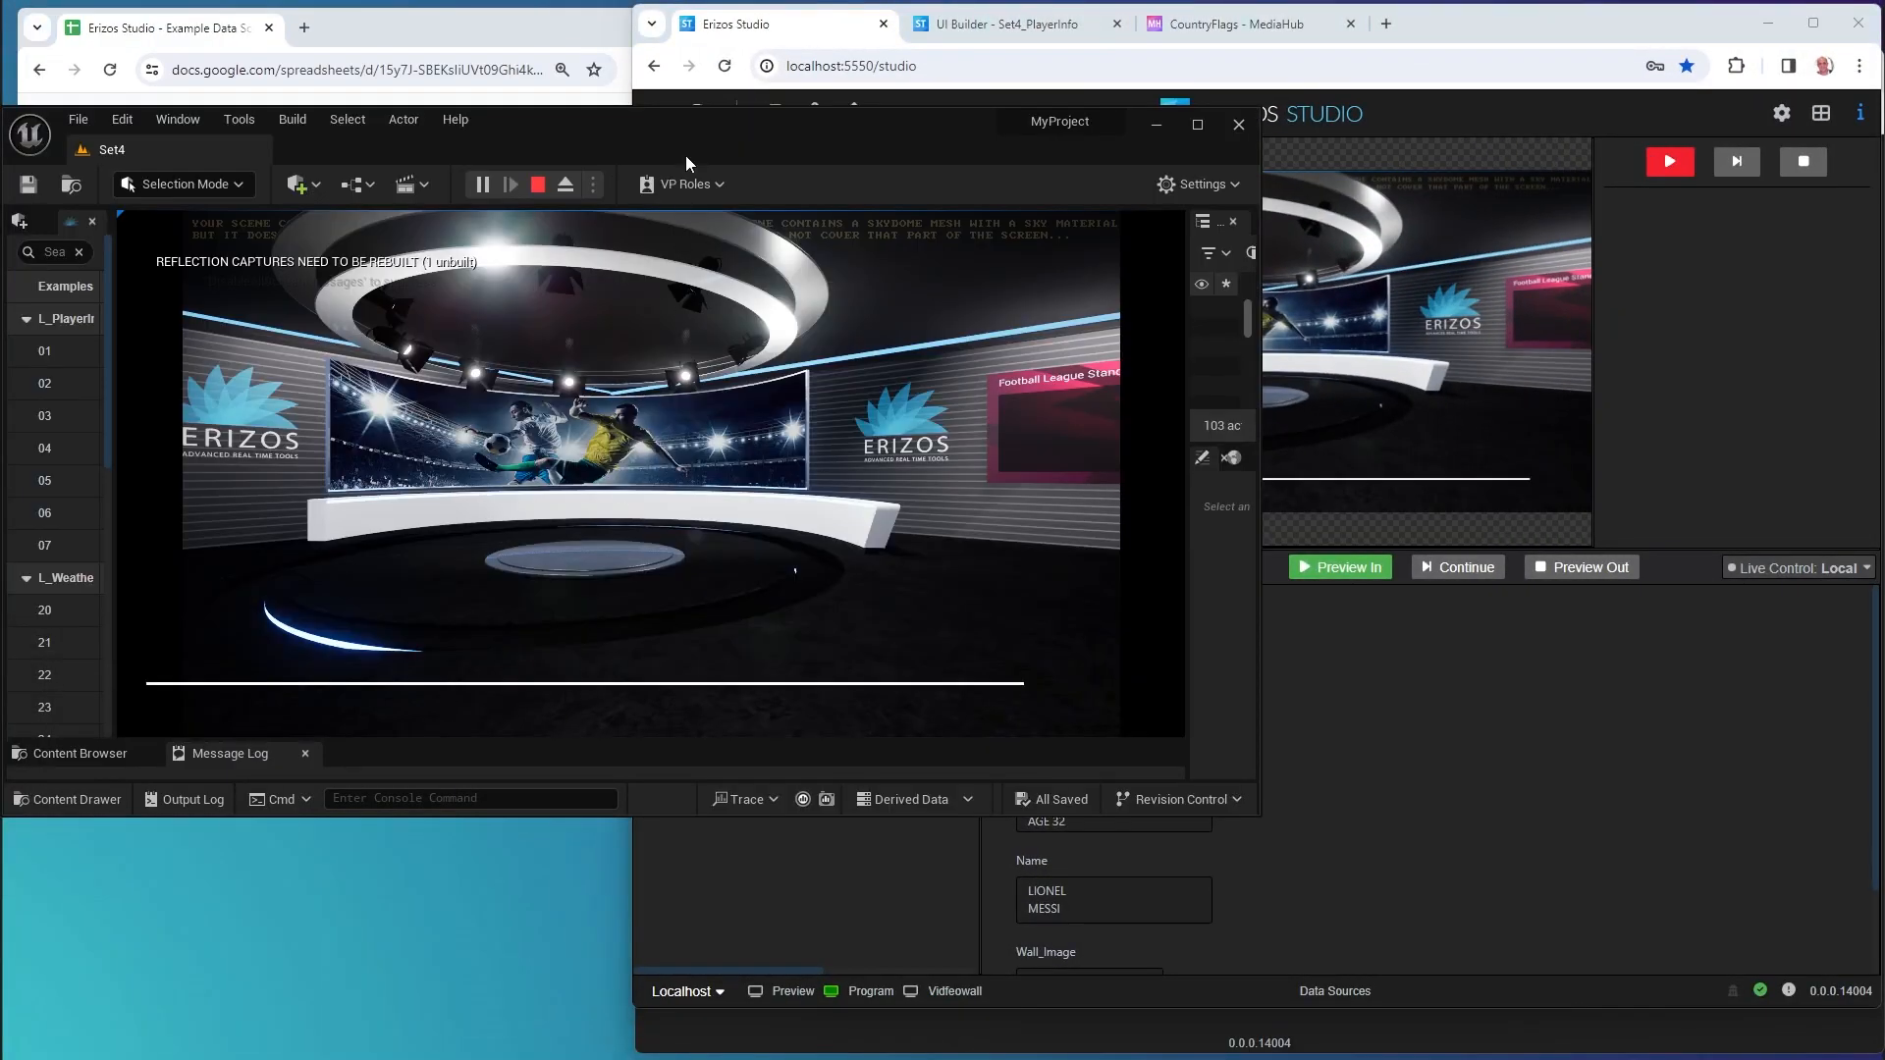
{"action": "left_click_drag", "start_coordinate": [703, 153], "coordinate": [517, 399]}
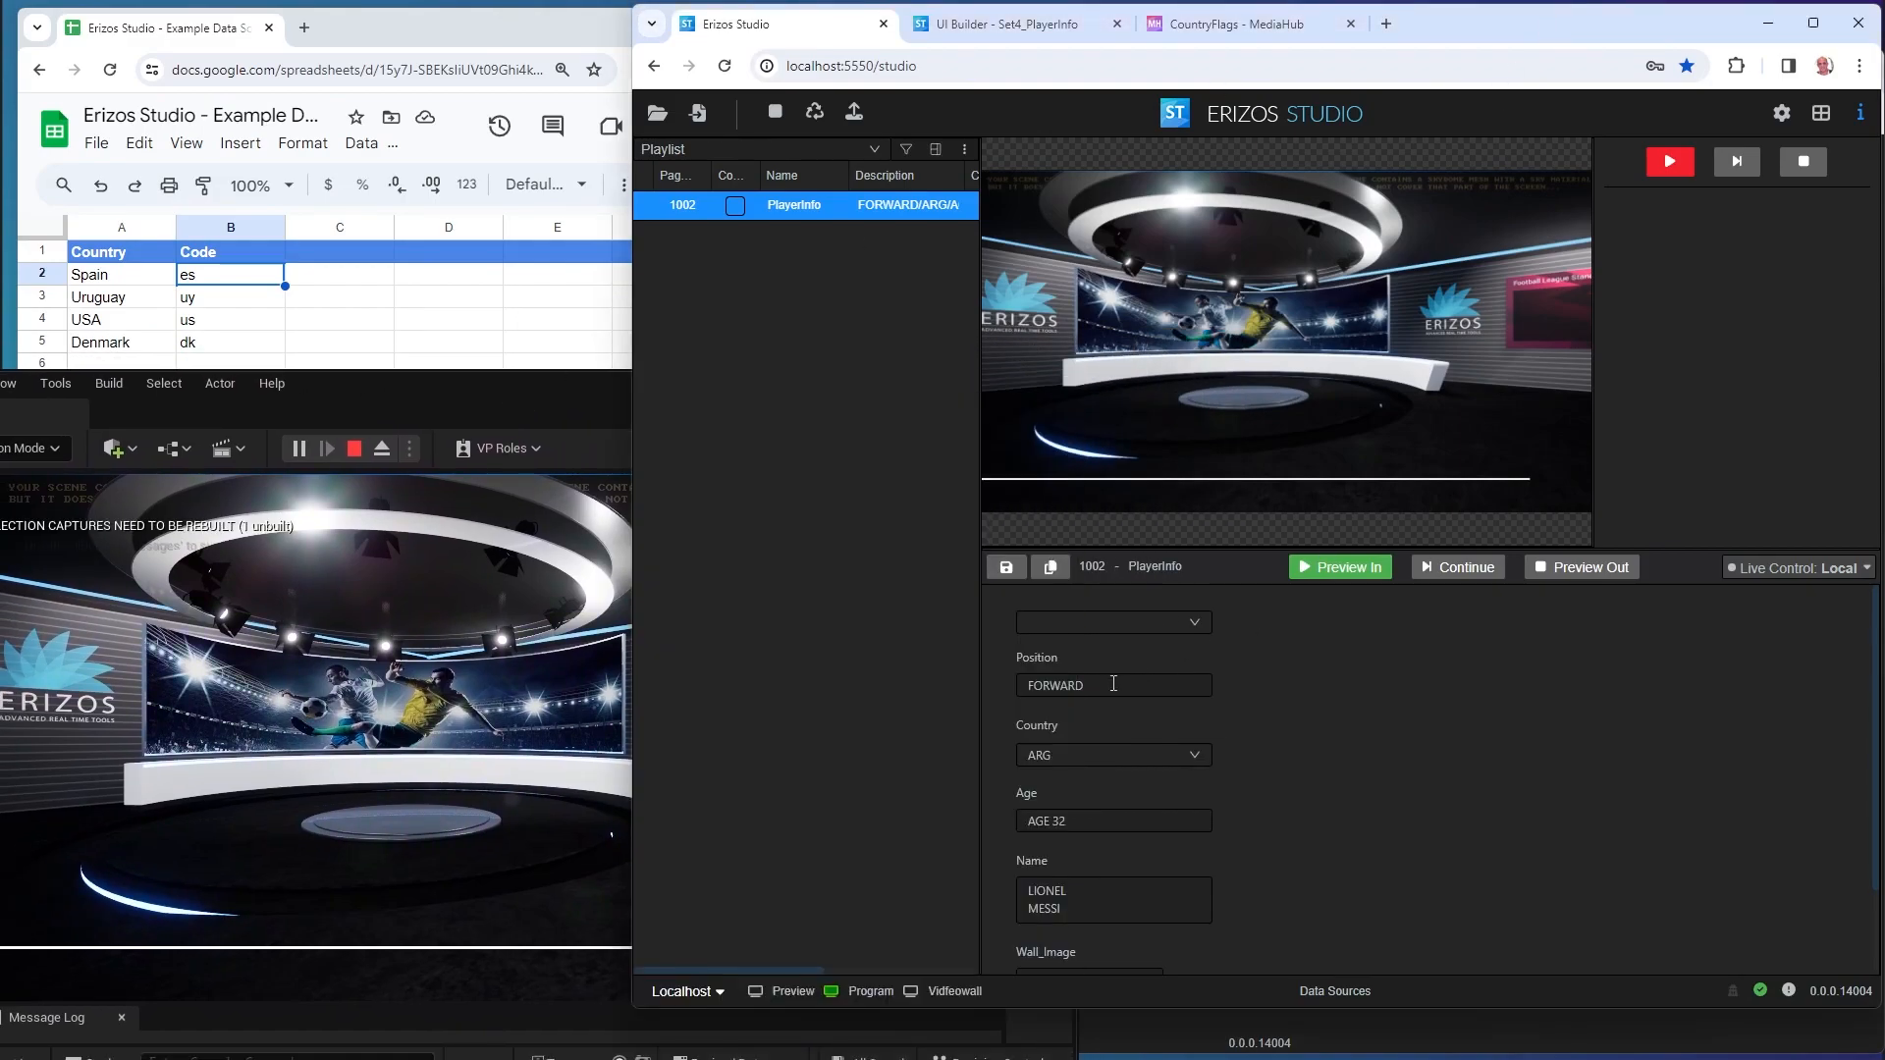
Take the PlayerInfo graphic in with the Uruguayan defender selected.
{"action": "left_click", "coordinate": [1115, 624]}
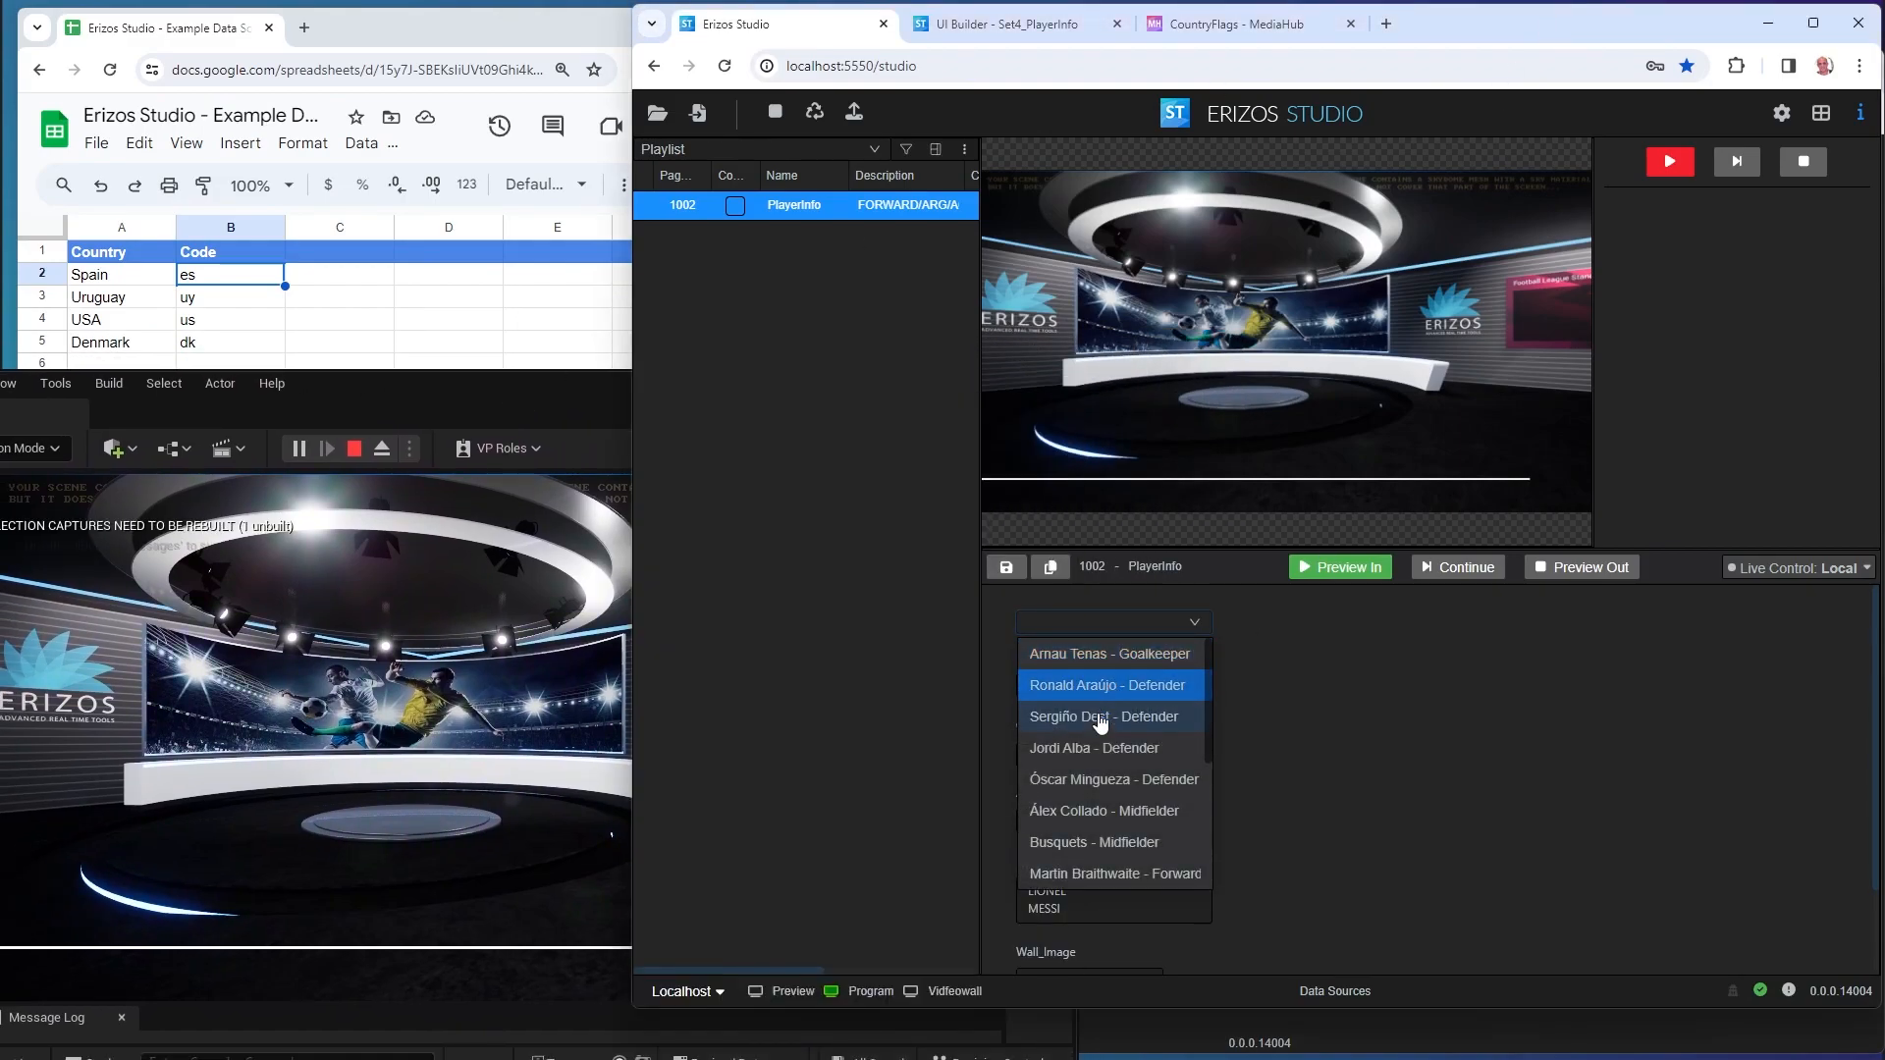
{"action": "left_click", "coordinate": [1098, 687]}
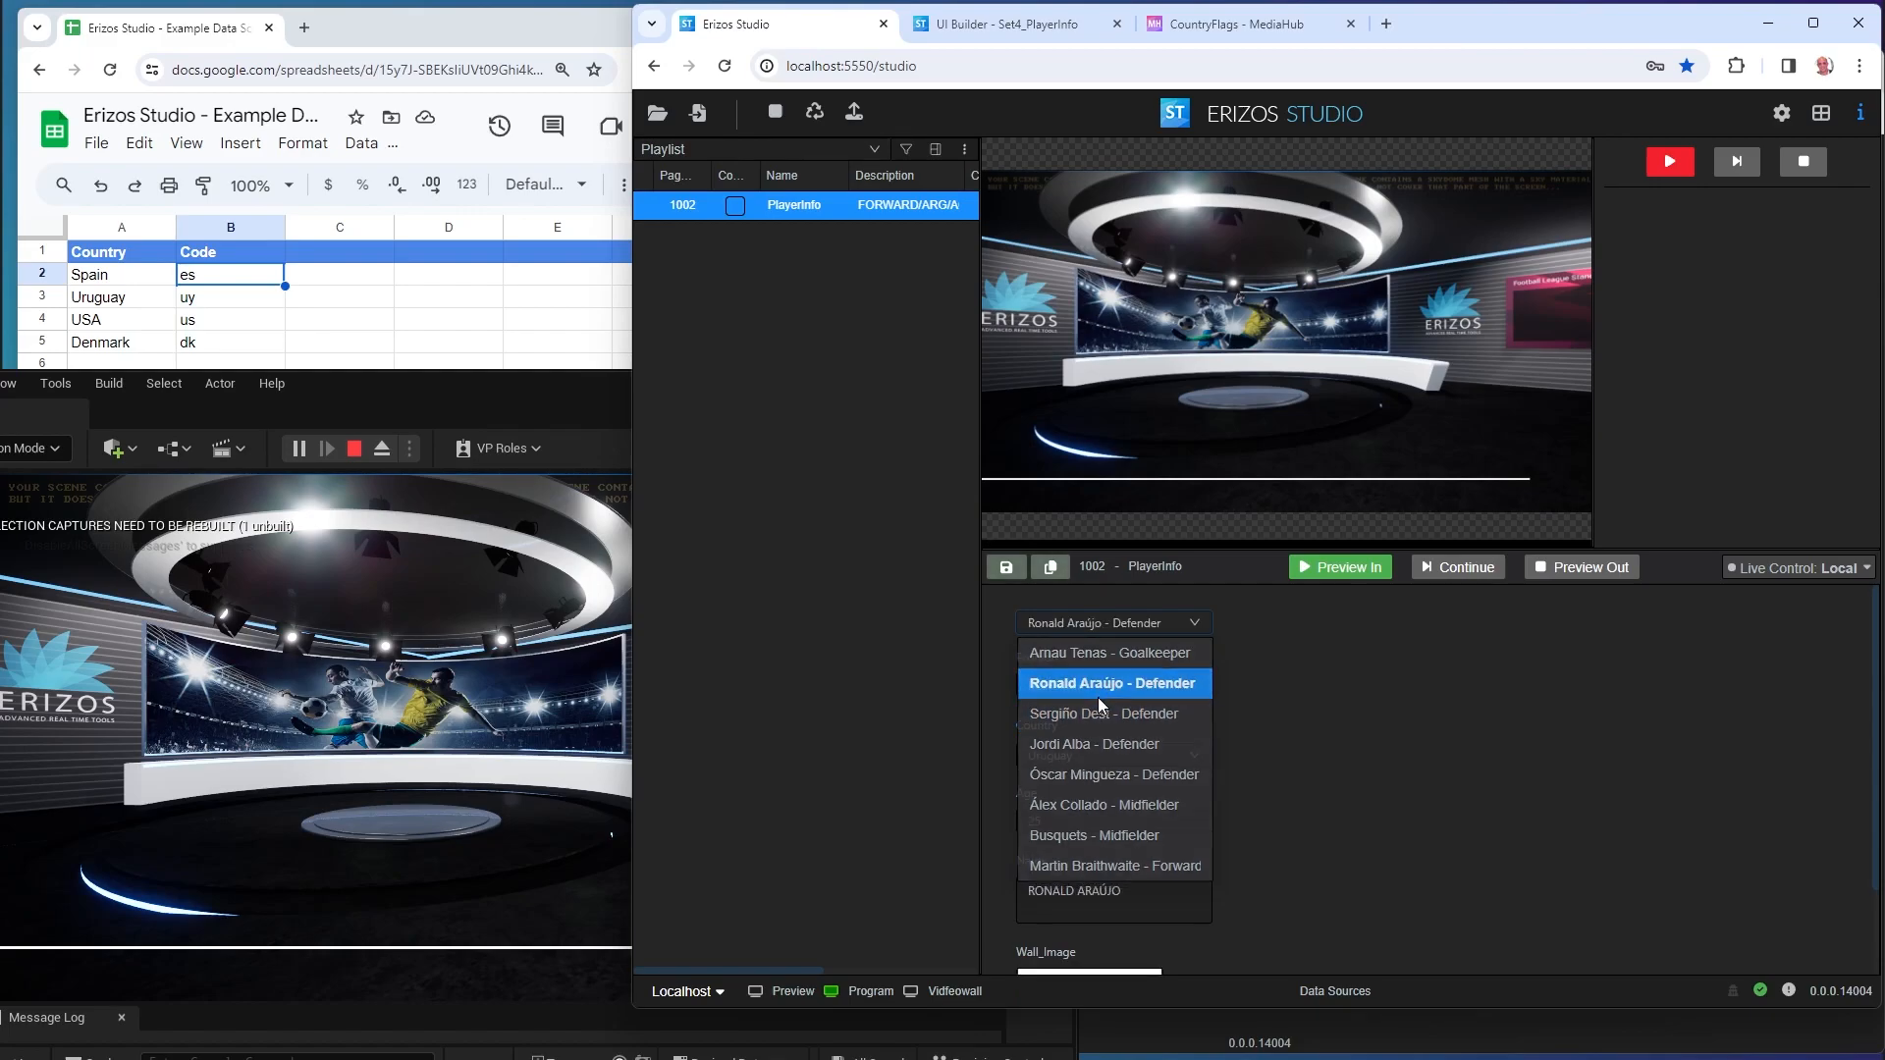
{"action": "left_click", "coordinate": [1683, 168]}
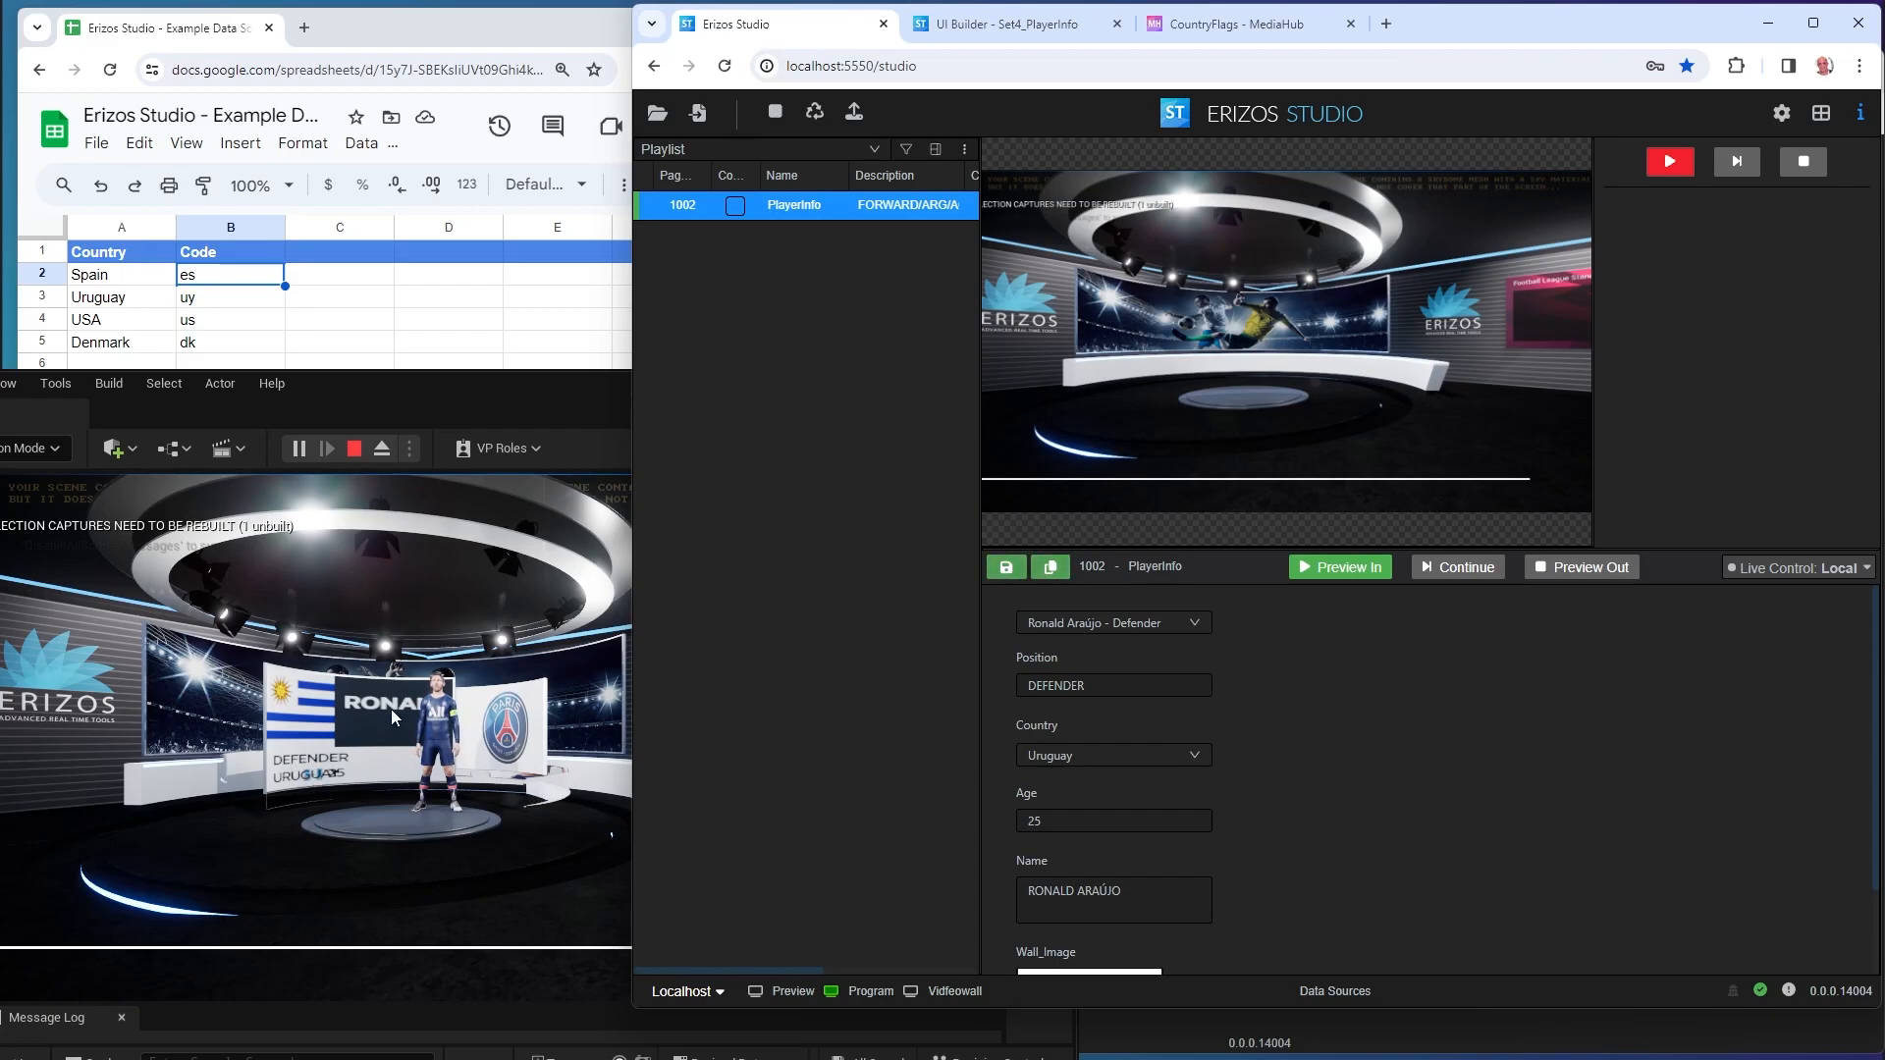
Switch the form to the US defender, take the graphic in again, and maximize Erizos Studio.
{"action": "left_click", "coordinate": [1107, 629]}
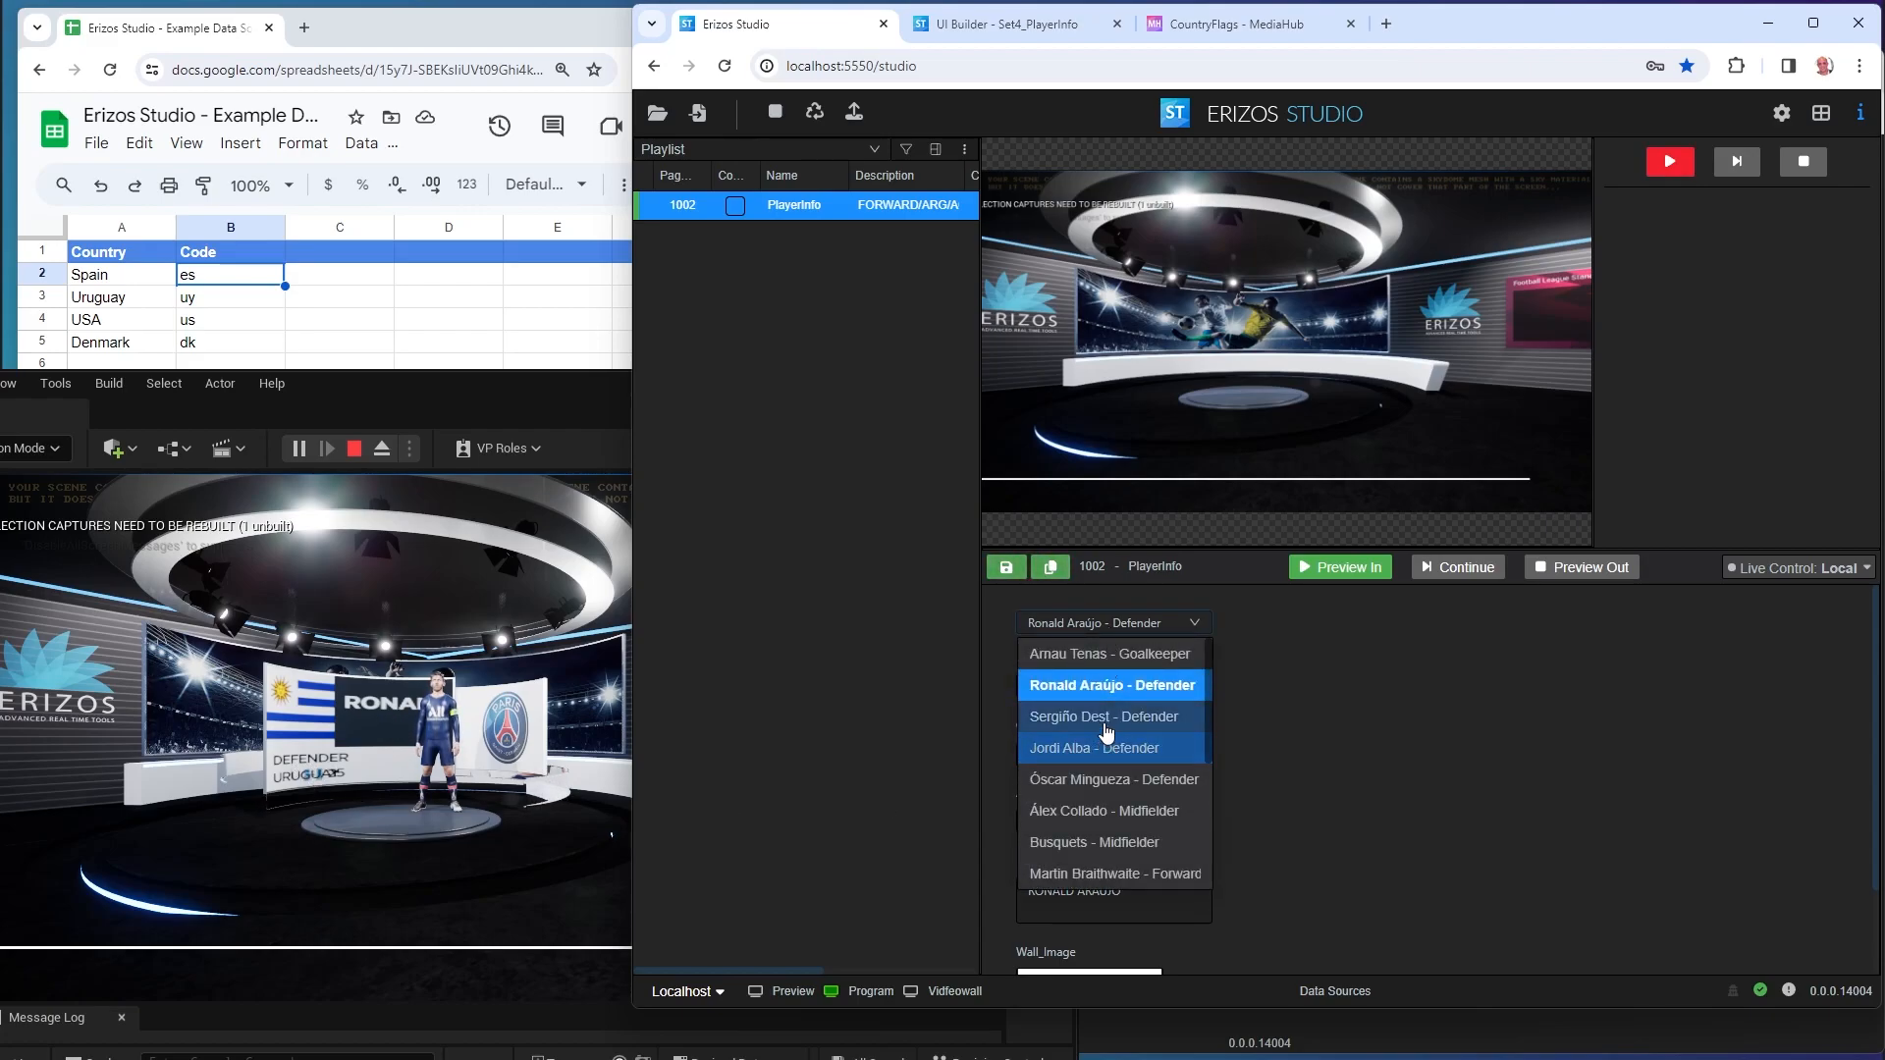
{"action": "left_click", "coordinate": [1106, 715]}
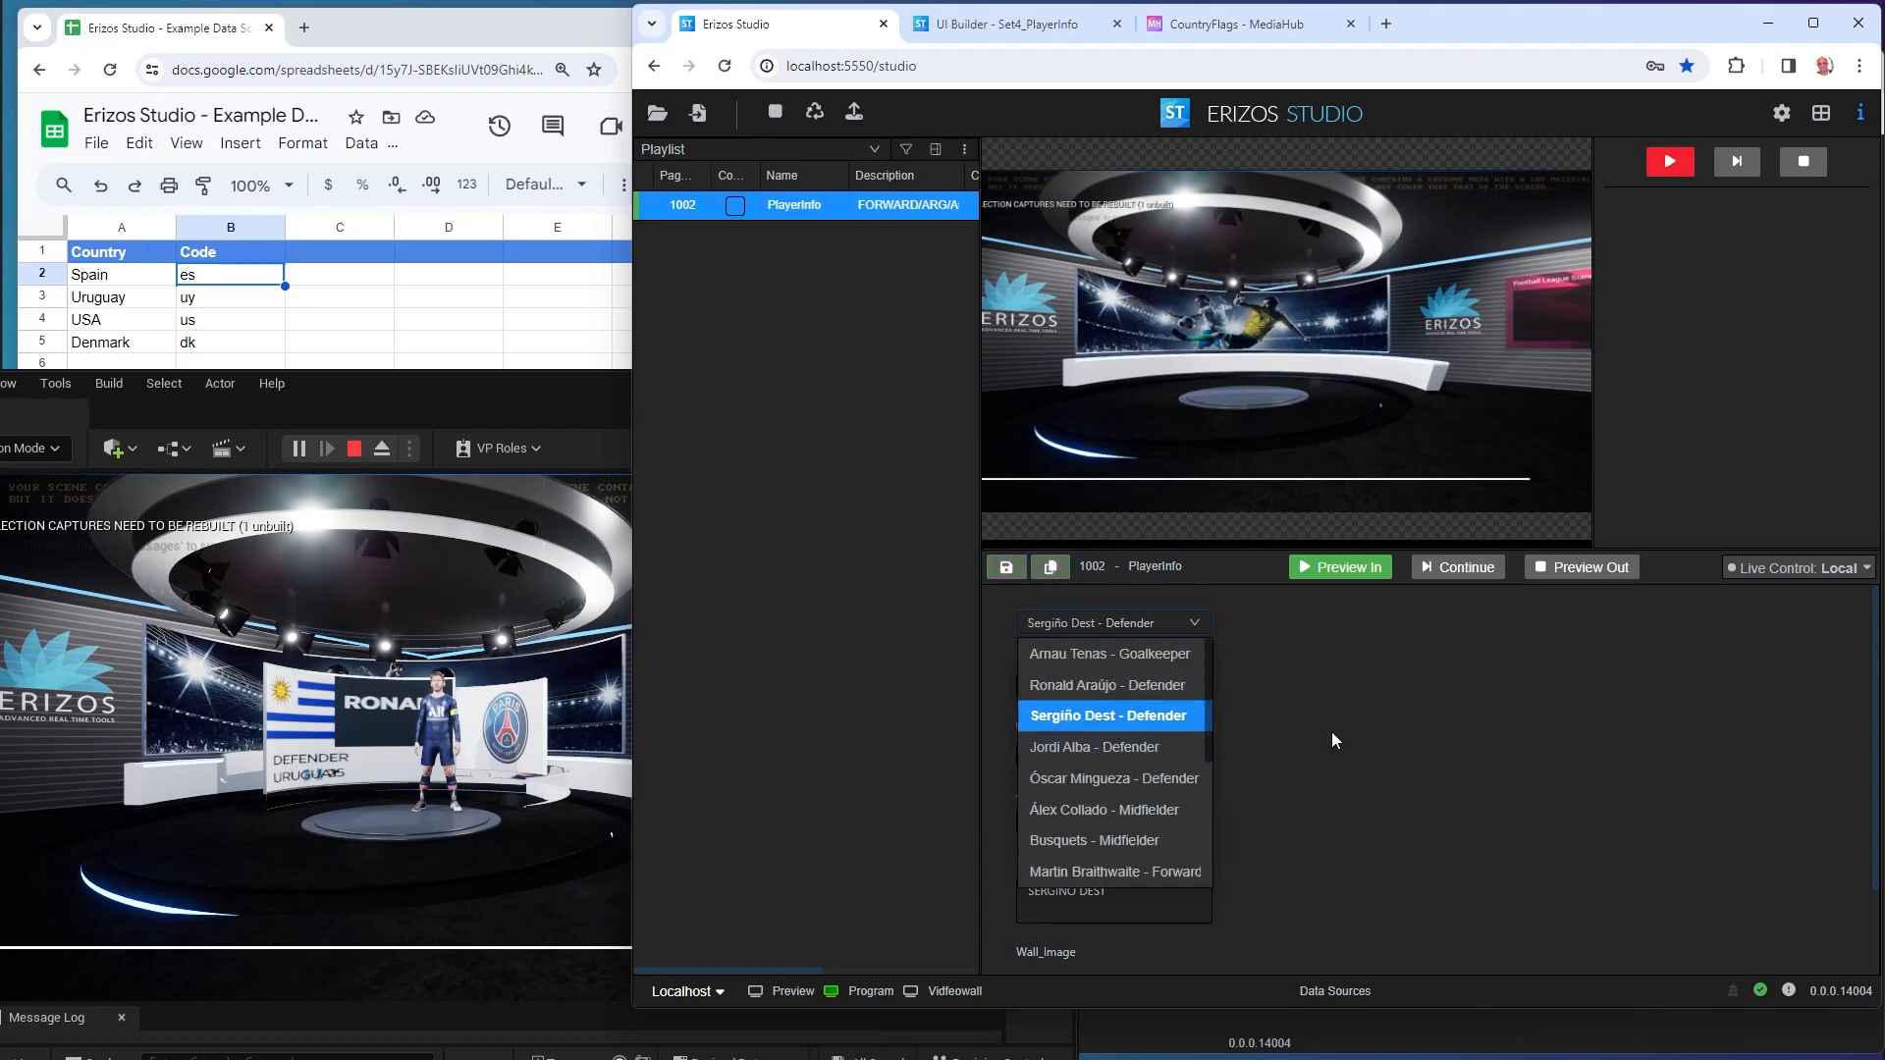
{"action": "left_click", "coordinate": [1668, 163]}
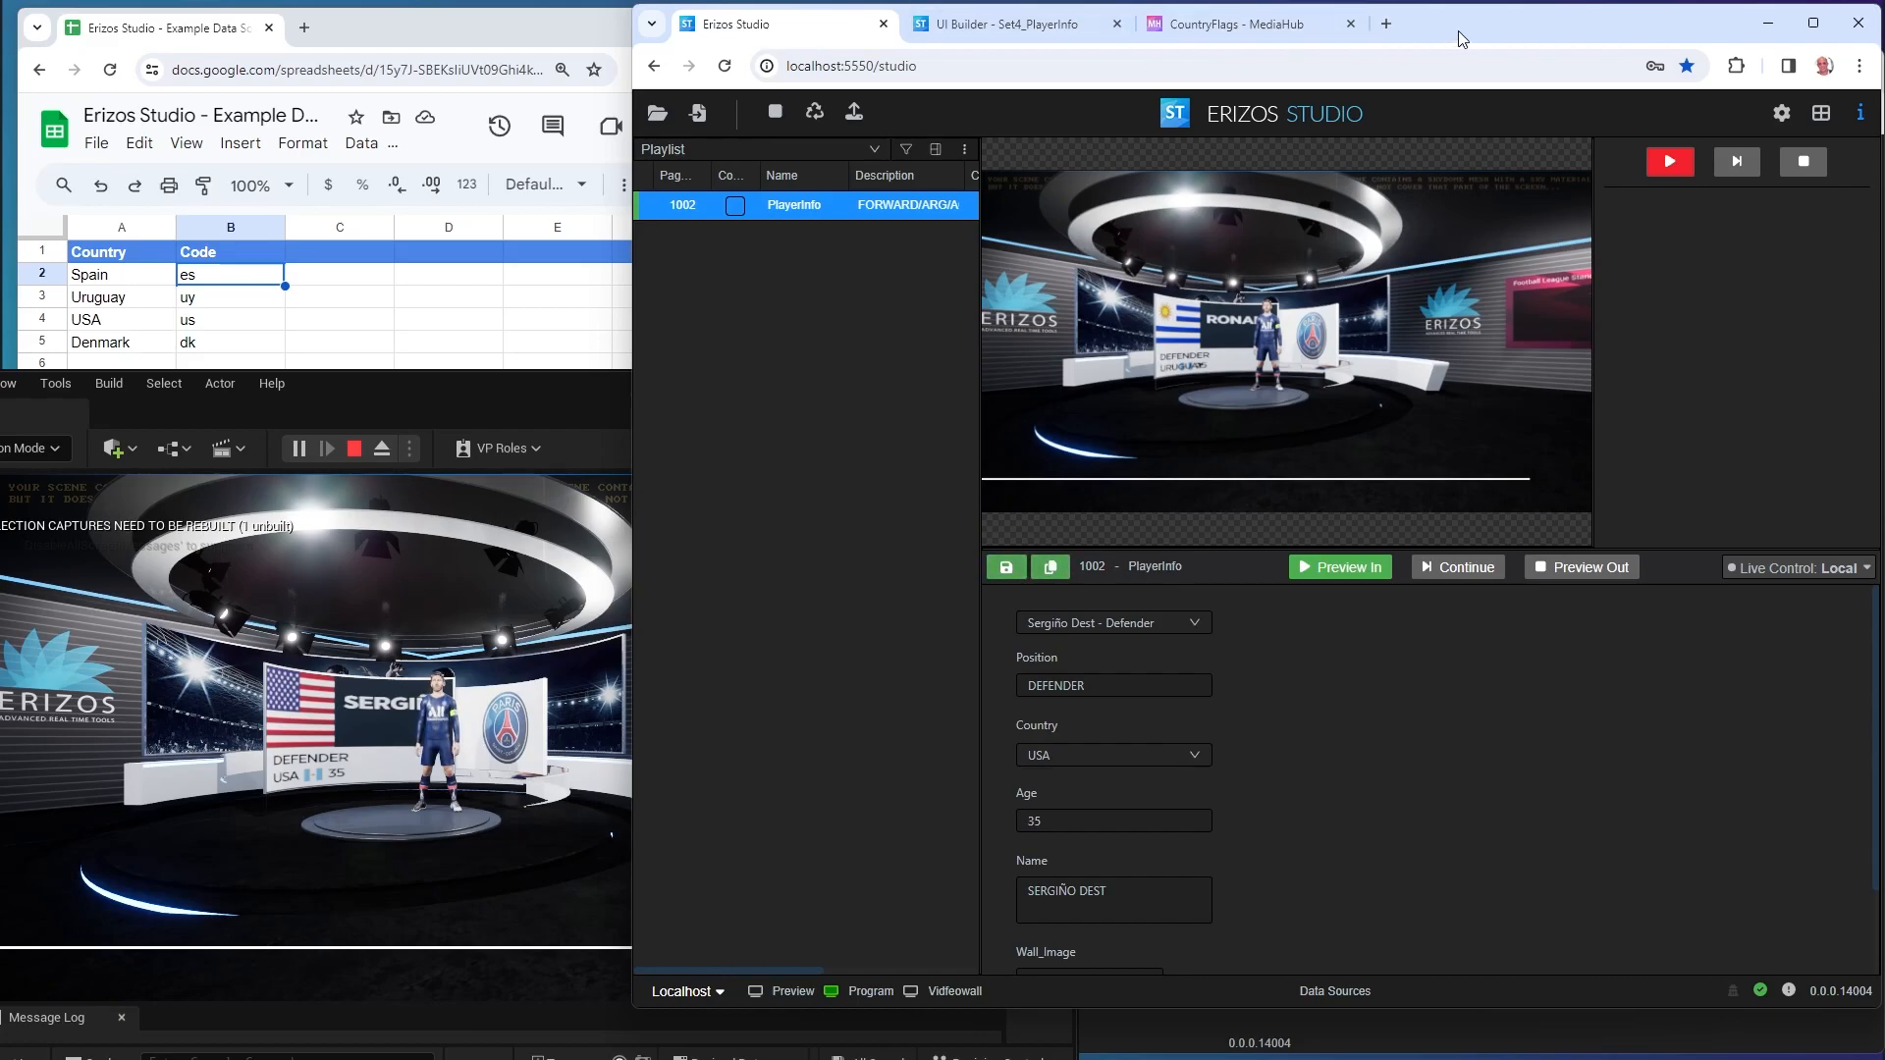
{"action": "double_click", "coordinate": [1490, 21]}
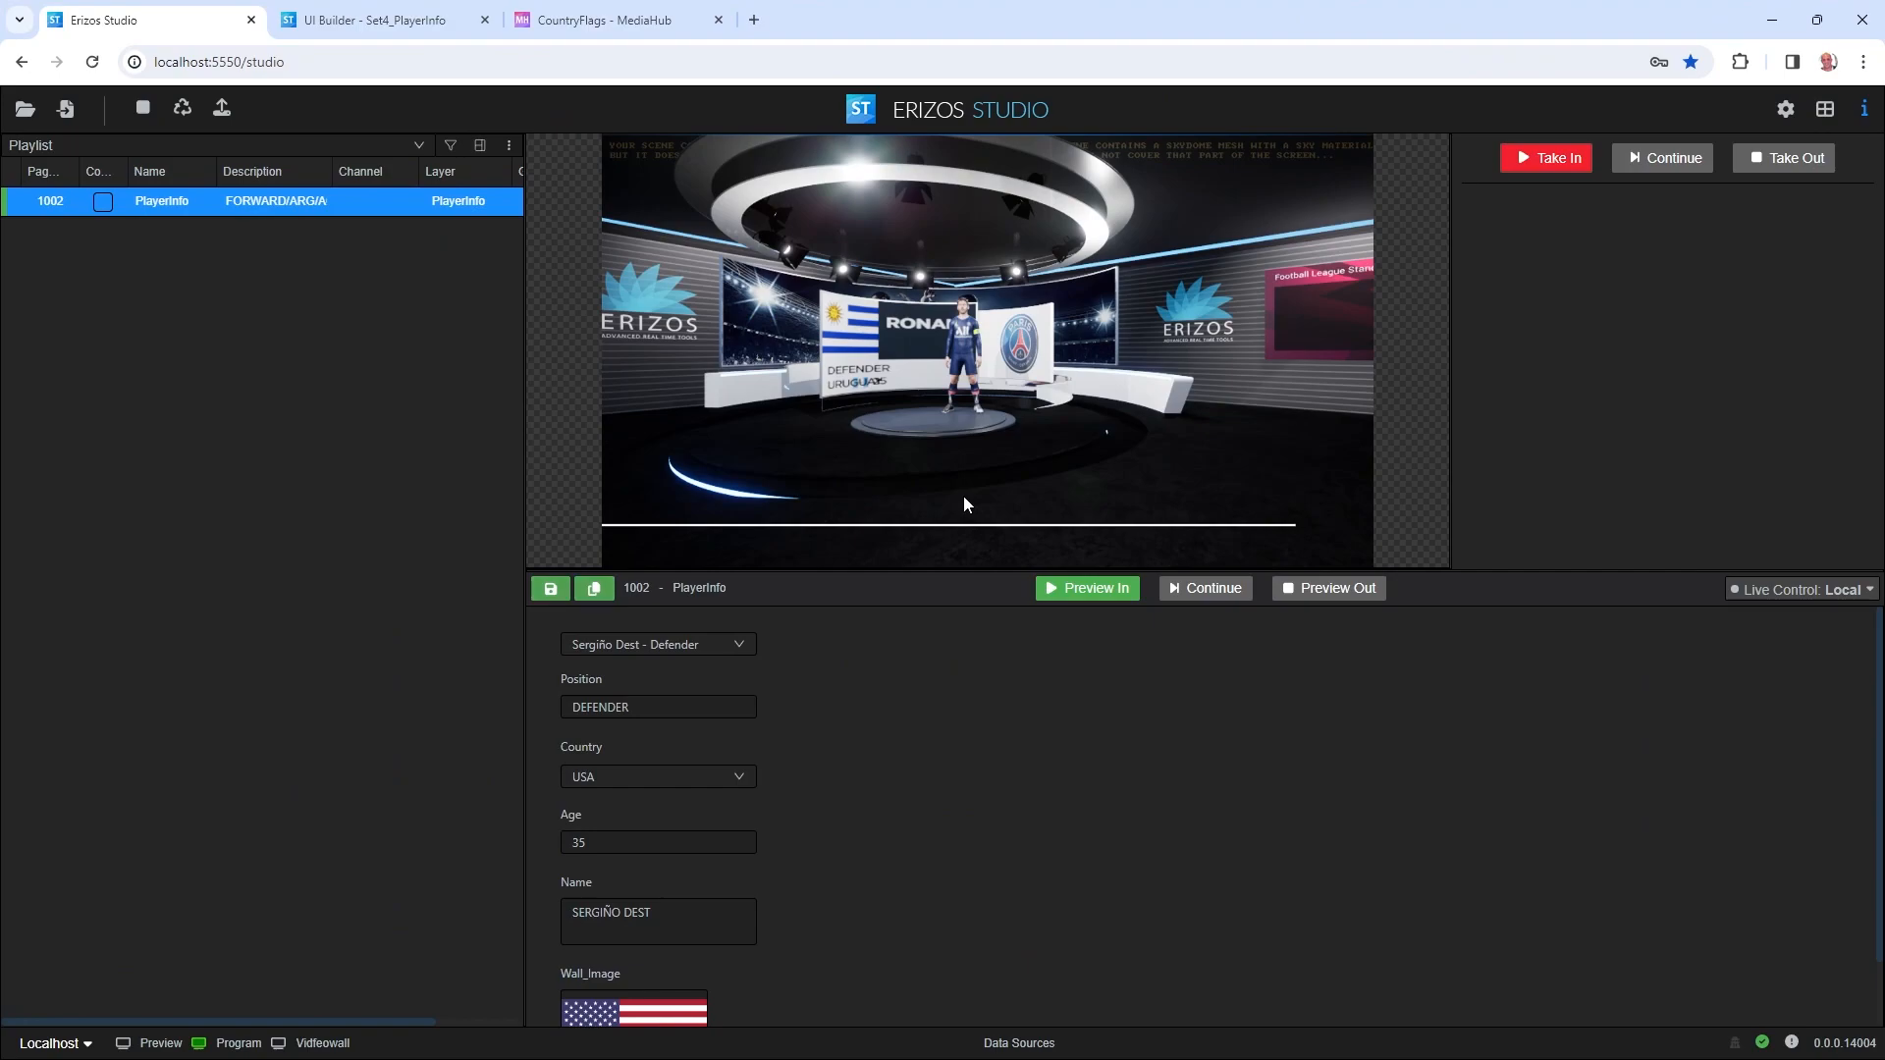